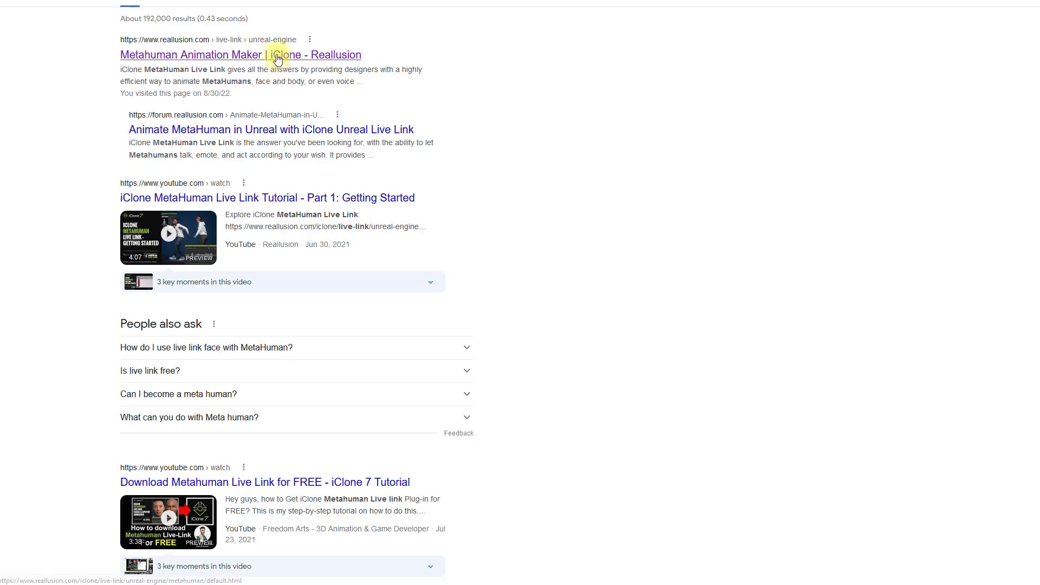
Open Reallusion's Metahuman Animation Maker page from the search results and go to its tool downloads.
{"action": "left_click", "coordinate": [277, 55]}
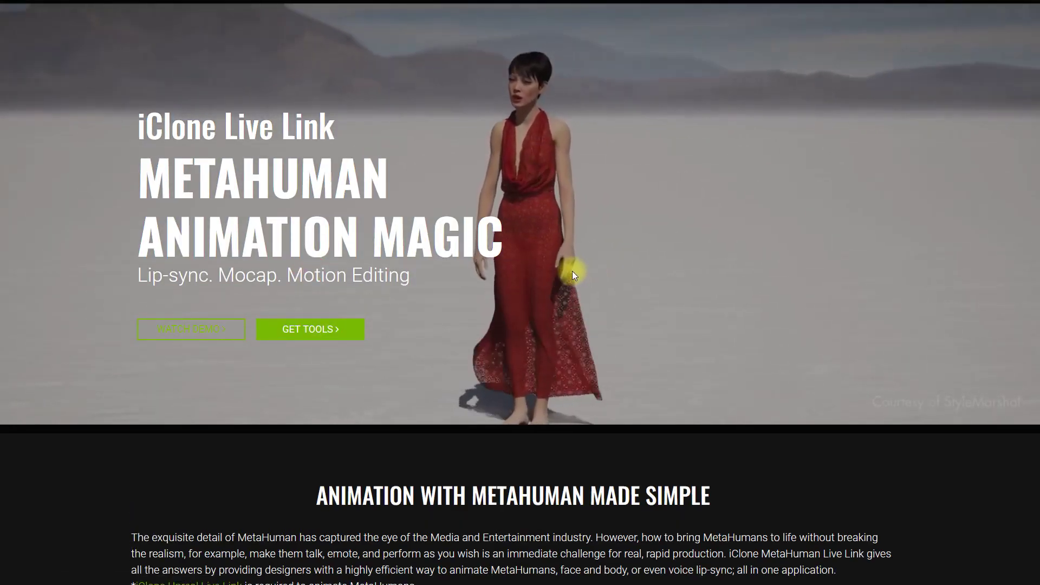
{"action": "left_click", "coordinate": [308, 329]}
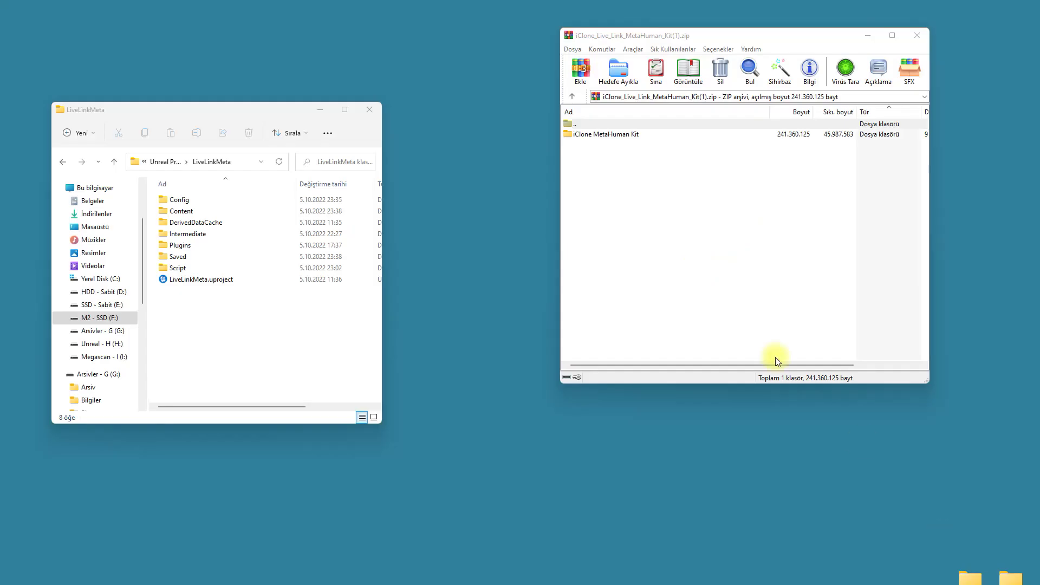
Copy the Content folder from the iClone MetaHuman Kit archive into the LiveLinkMeta project folder.
{"action": "double_click", "coordinate": [626, 139]}
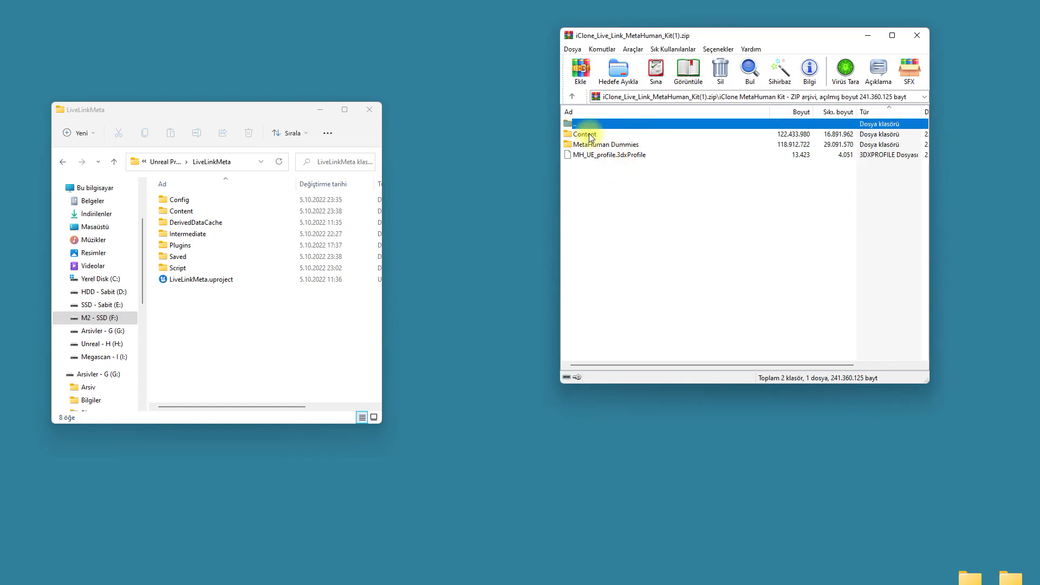
{"action": "left_click_drag", "start_coordinate": [591, 137], "coordinate": [585, 134]}
{"action": "left_click_drag", "start_coordinate": [250, 338], "coordinate": [250, 339]}
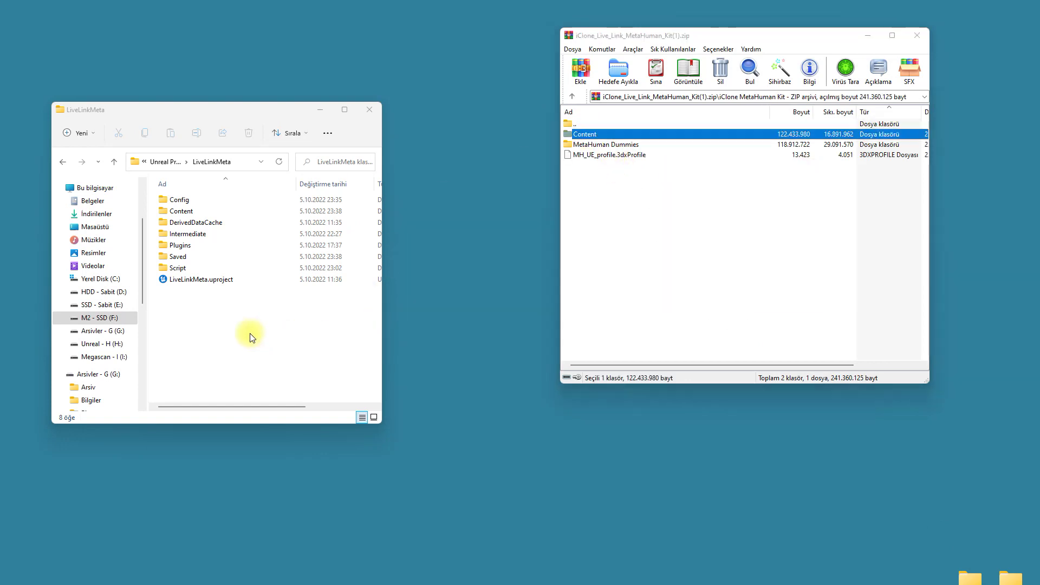
{"action": "left_click", "coordinate": [465, 169]}
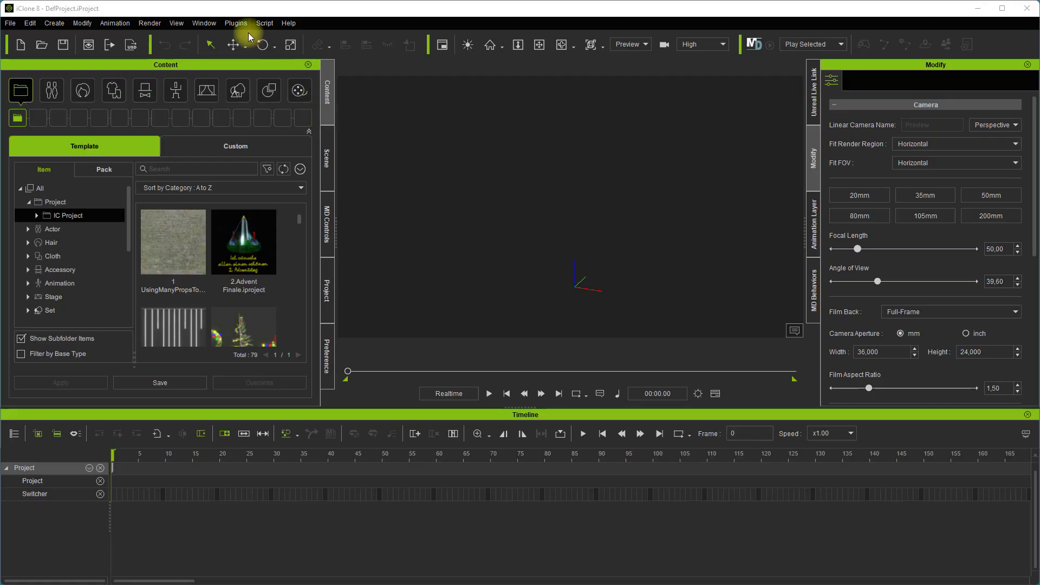
Browse iClone's Character Creator & iClone Auto Setup files and open the Auto Setup 1.25 for Unreal 5.0 folder.
{"action": "left_click", "coordinate": [237, 23]}
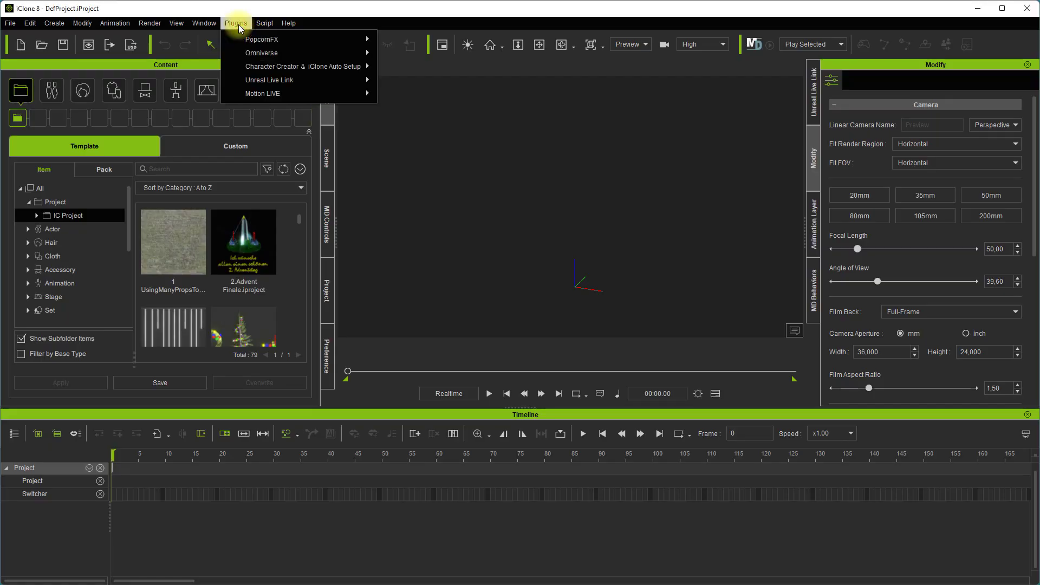
{"action": "mouse_move", "coordinate": [331, 67]}
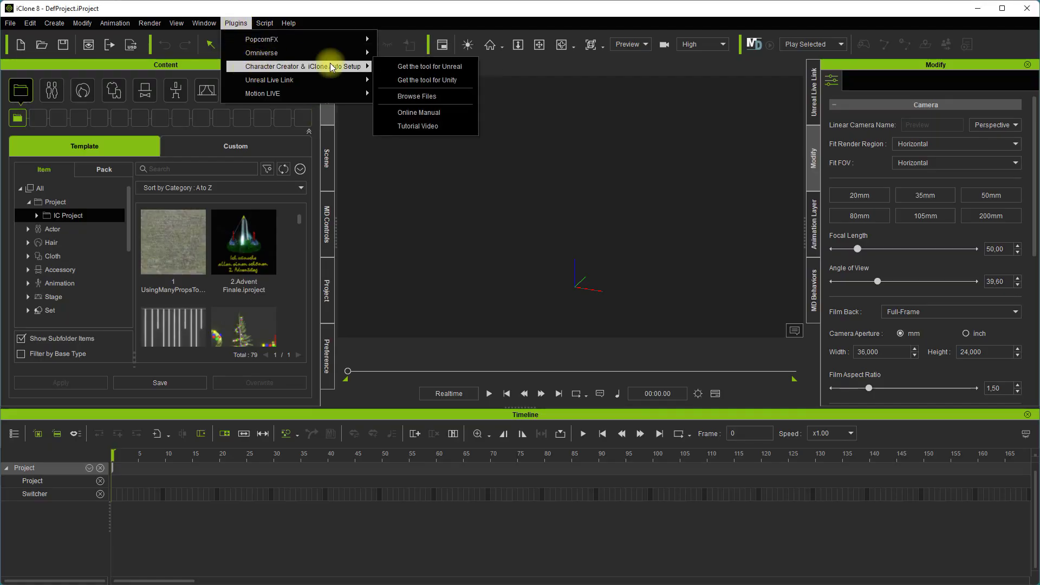
{"action": "left_click", "coordinate": [426, 96]}
{"action": "left_click_drag", "start_coordinate": [279, 144], "coordinate": [838, 108]}
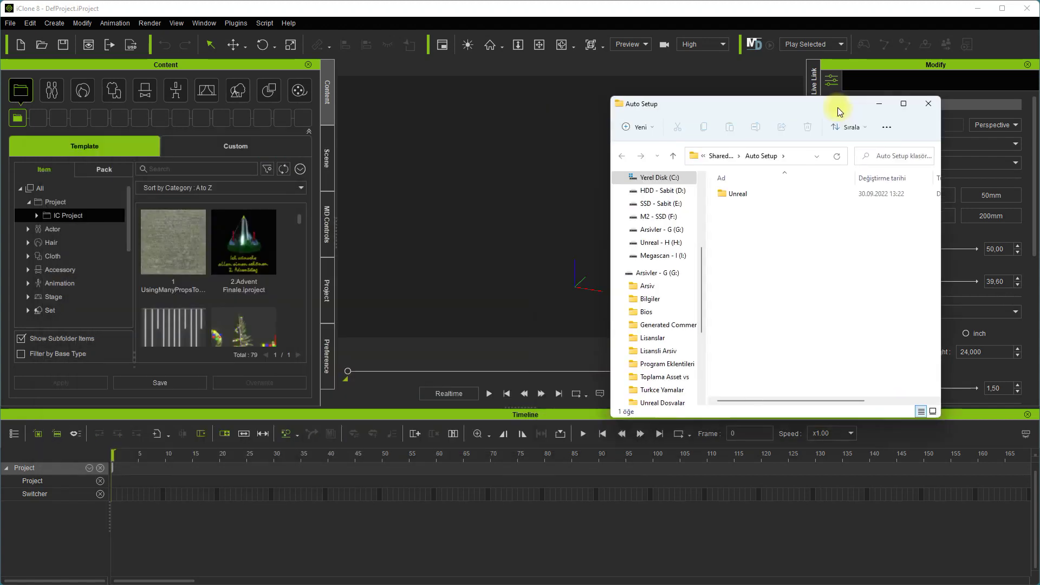
{"action": "left_click", "coordinate": [737, 194]}
{"action": "double_click", "coordinate": [738, 194]}
{"action": "double_click", "coordinate": [750, 239]}
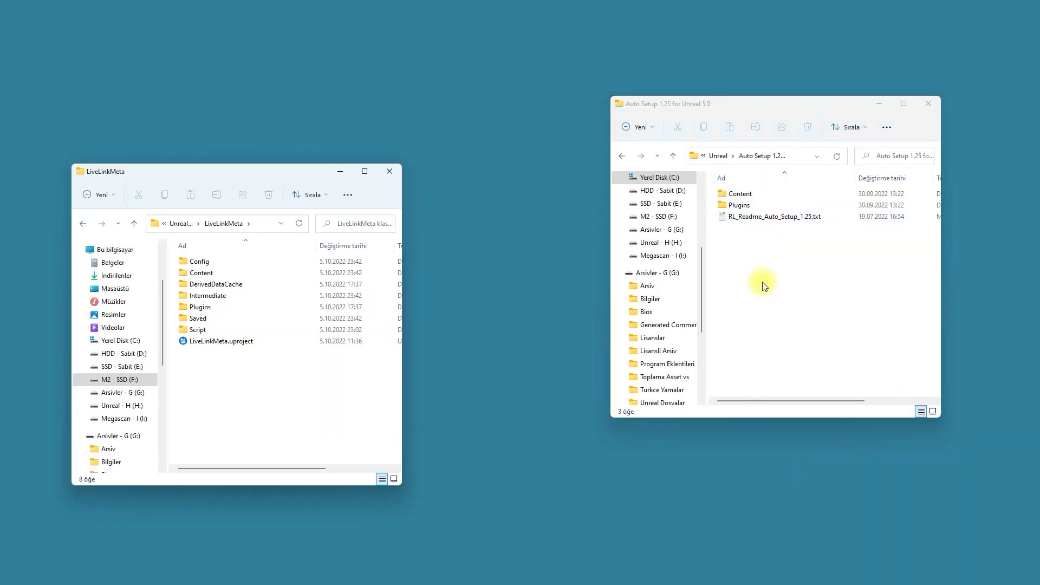
Copy the Auto Setup Content and Plugins folders into the LiveLinkMeta project folder and close the source folder.
{"action": "left_click_drag", "start_coordinate": [764, 282], "coordinate": [738, 195]}
{"action": "right_click", "coordinate": [739, 198]}
{"action": "left_click", "coordinate": [777, 208]}
{"action": "right_click", "coordinate": [259, 373]}
{"action": "left_click", "coordinate": [279, 385]}
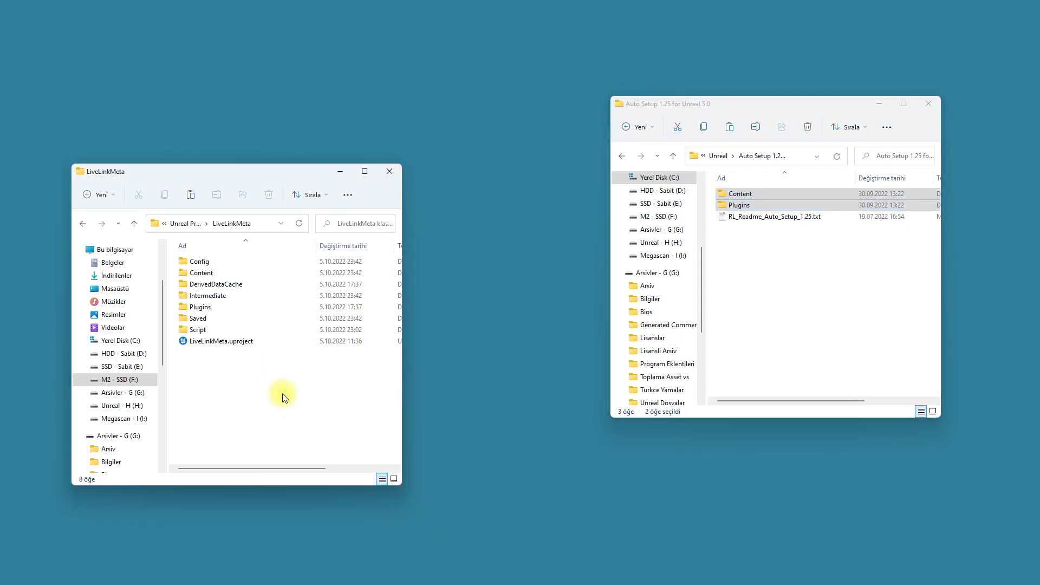
{"action": "left_click", "coordinate": [926, 103]}
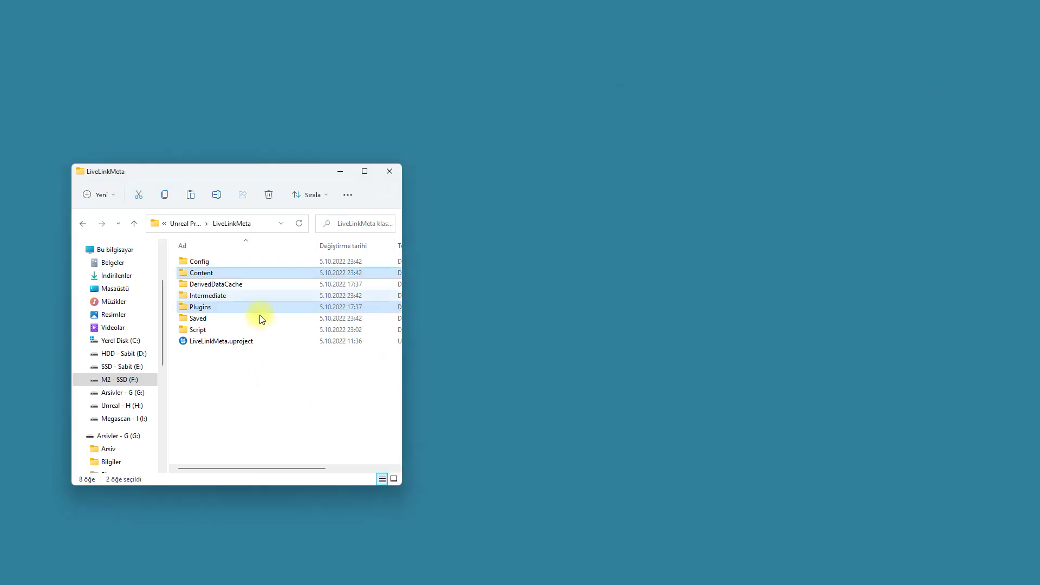
Open LiveLinkMeta.uproject in Unreal Editor and show the installed Reallusion plugins.
{"action": "double_click", "coordinate": [221, 341]}
{"action": "left_click", "coordinate": [395, 175]}
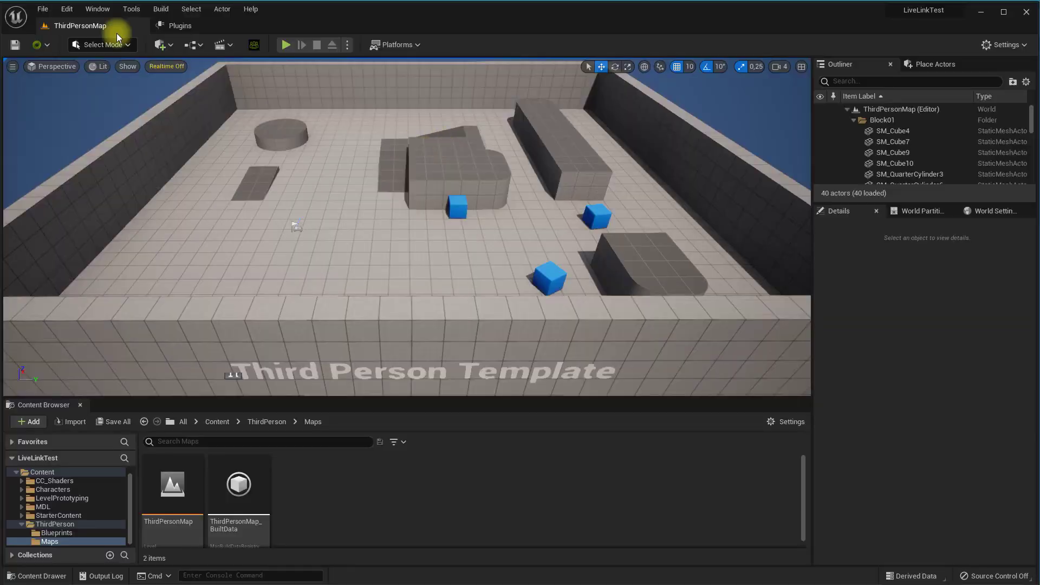
{"action": "left_click", "coordinate": [67, 9]}
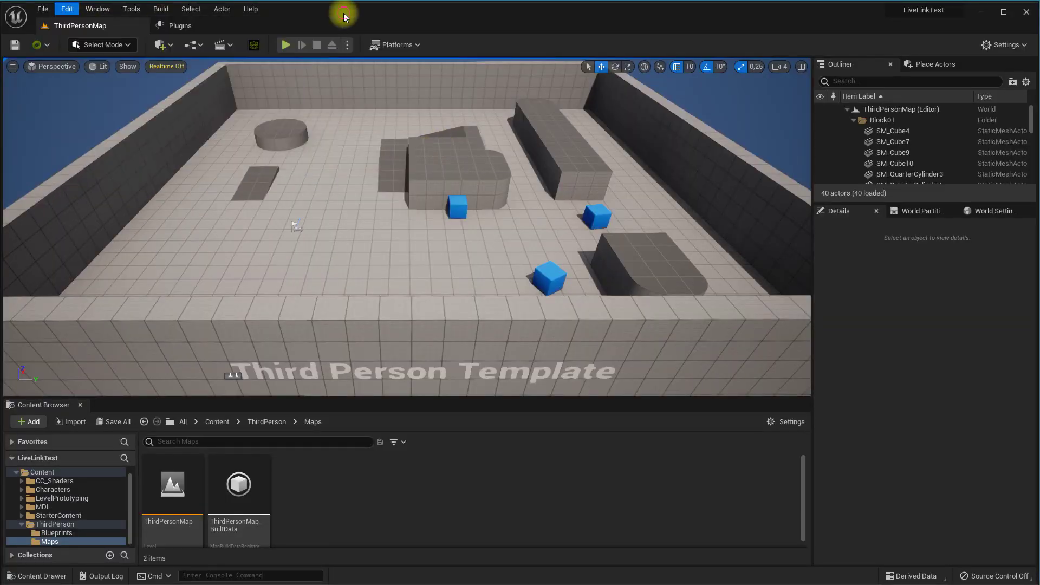
{"action": "left_click", "coordinate": [118, 186]}
{"action": "left_click", "coordinate": [43, 139]}
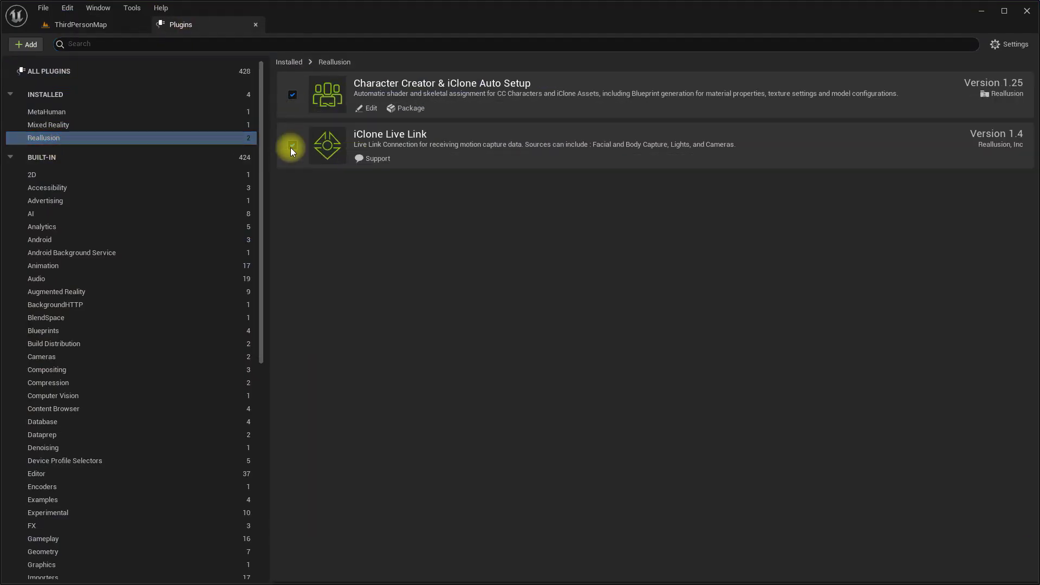
Search all plugins for "media", enable Media Framework Utilities and Media IO Framework, and restart the editor.
{"action": "left_click", "coordinate": [118, 70]}
{"action": "left_click", "coordinate": [327, 45]}
{"action": "type", "text": "media"}
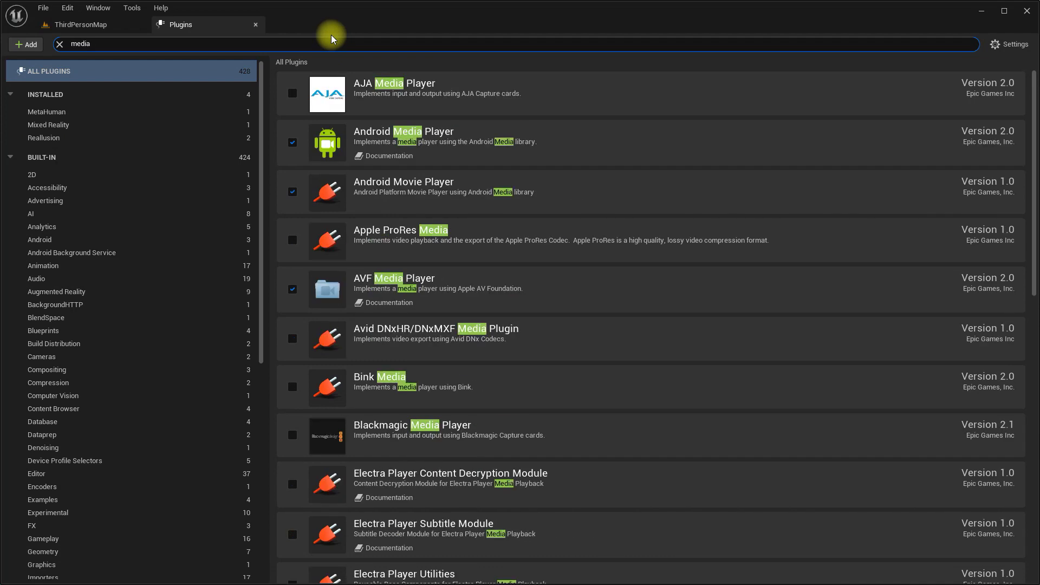
{"action": "scroll", "coordinate": [640, 282], "scroll_direction": "down", "scroll_amount": 2}
{"action": "scroll", "coordinate": [623, 293], "scroll_direction": "down", "scroll_amount": 12}
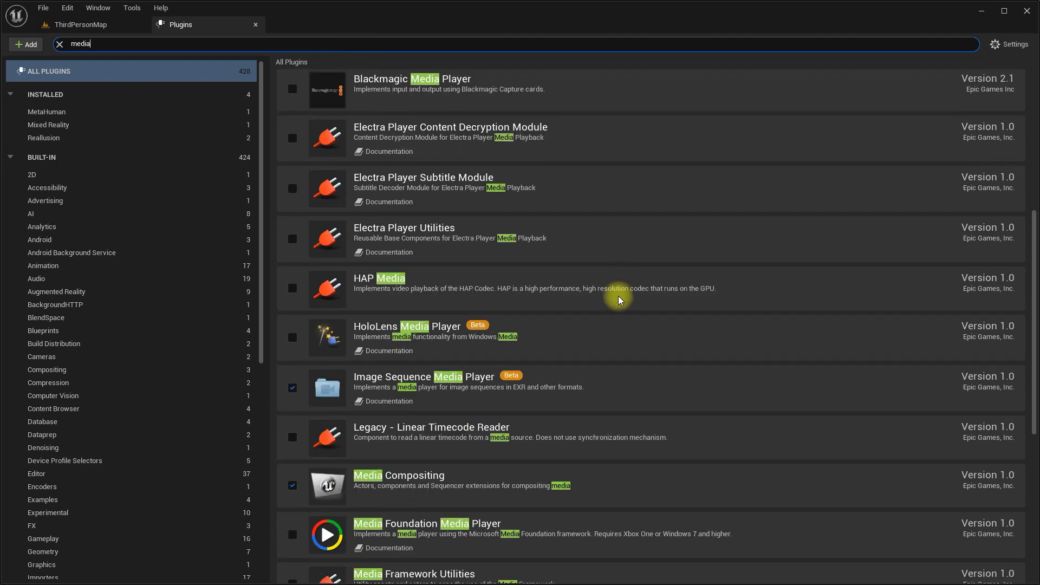
{"action": "left_click", "coordinate": [292, 237]}
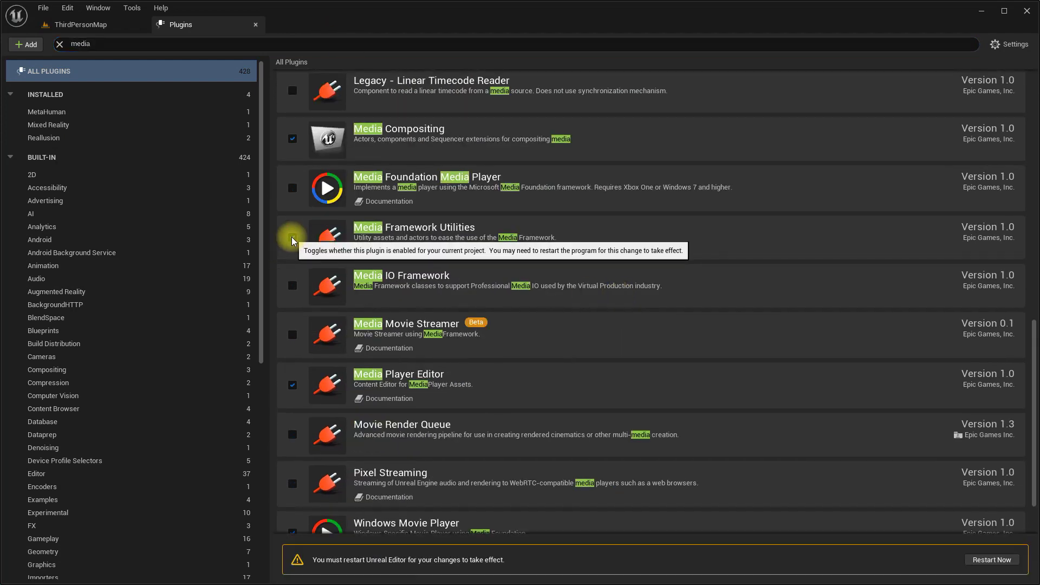
{"action": "left_click", "coordinate": [293, 286]}
{"action": "left_click", "coordinate": [991, 564]}
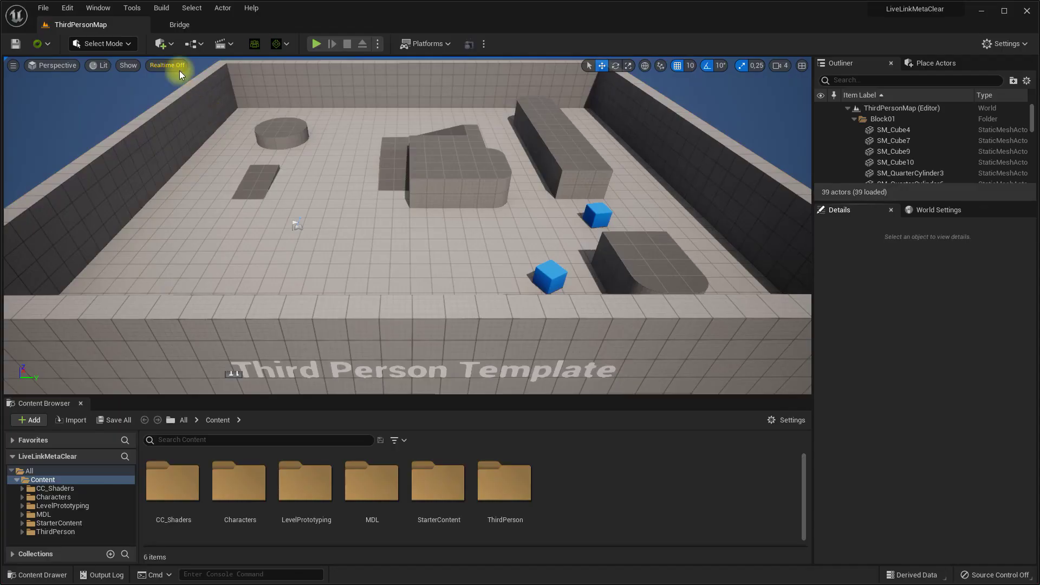
Add FusetoMetahuman from My MetaHumans in Quixel Bridge to the project.
{"action": "left_click", "coordinate": [163, 43]}
{"action": "left_click", "coordinate": [171, 85]}
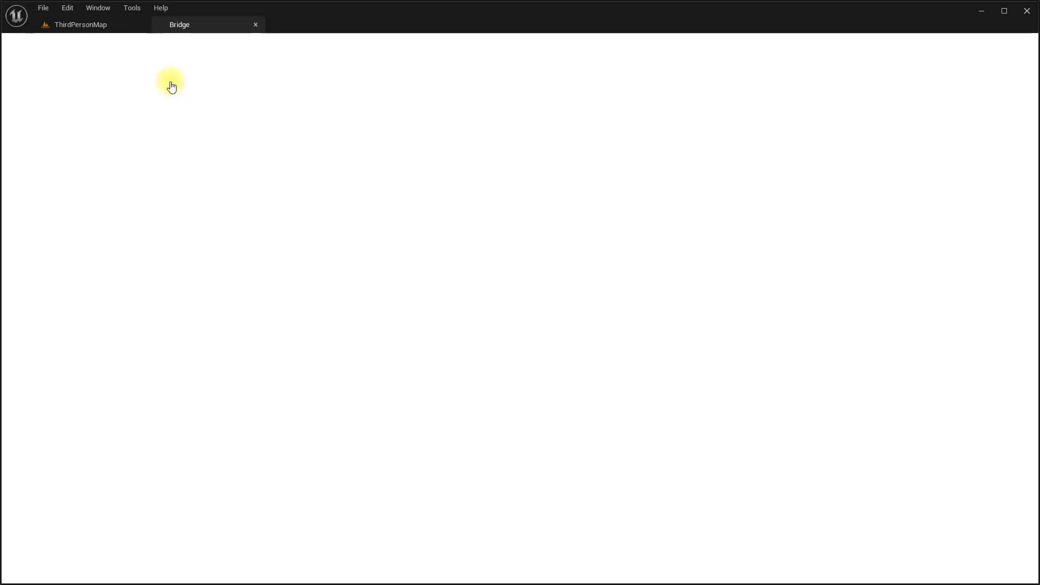
{"action": "left_click", "coordinate": [123, 244]}
{"action": "left_click", "coordinate": [84, 187]}
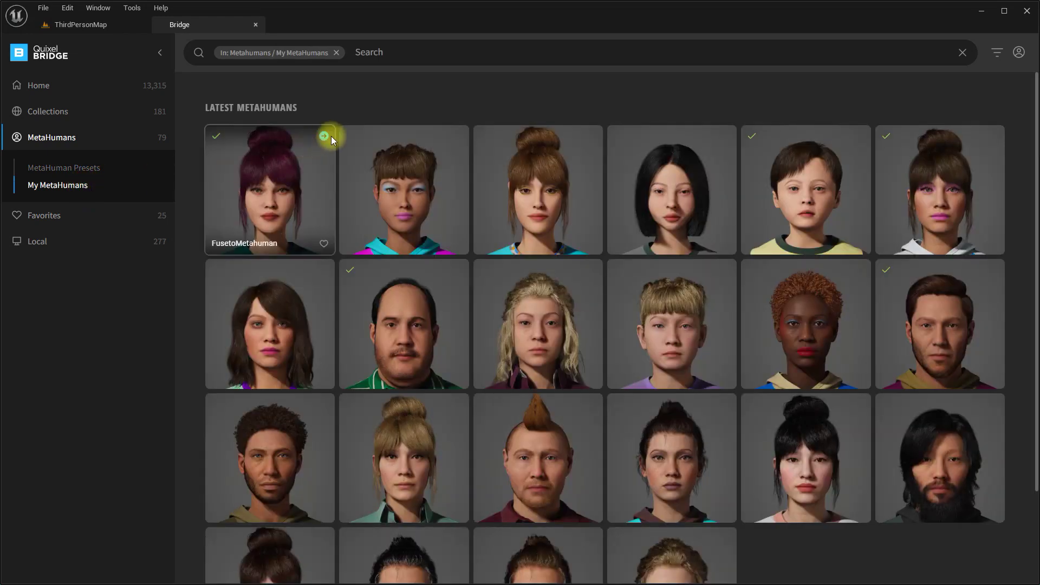
{"action": "left_click", "coordinate": [322, 139]}
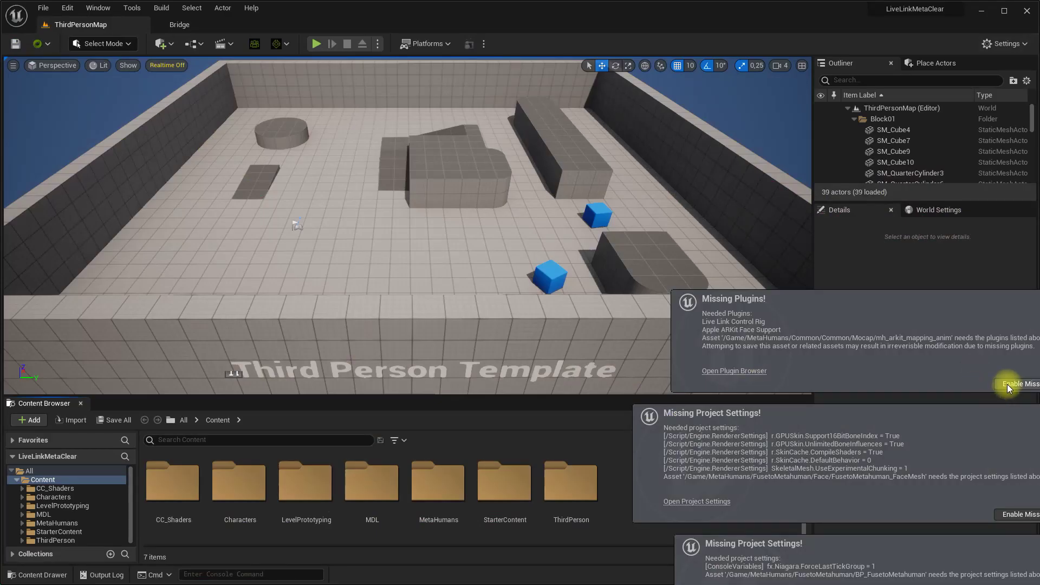
Enable the missing plugins and project settings that the imported MetaHuman requires.
{"action": "left_click", "coordinate": [1007, 384]}
{"action": "left_click", "coordinate": [1010, 515]}
{"action": "left_click", "coordinate": [936, 578]}
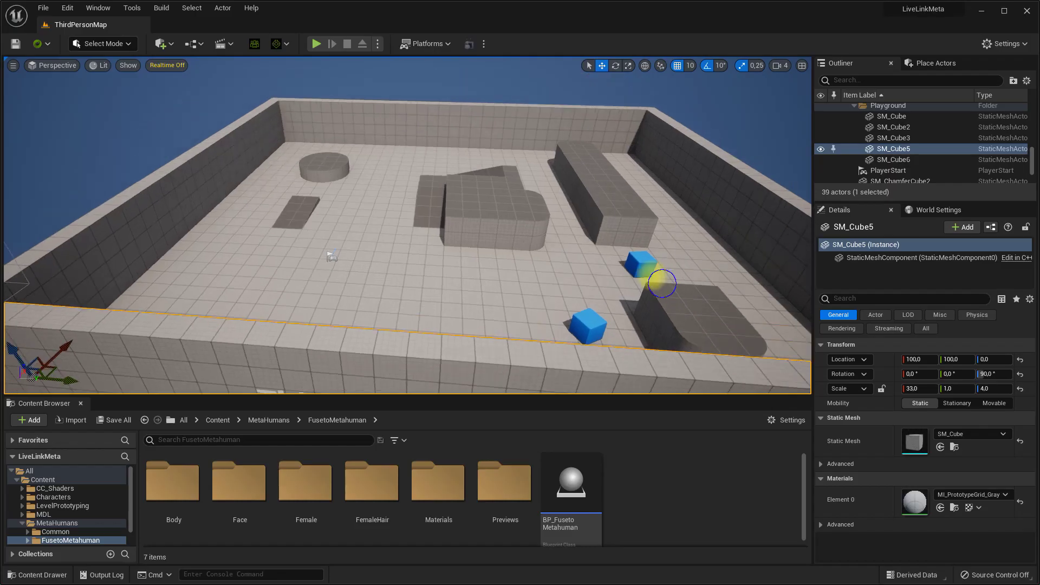
Delete the player start from the level and place the BP_FusetoMetahuman blueprint on the floor.
{"action": "scroll", "coordinate": [657, 279], "scroll_direction": "up", "scroll_amount": 10}
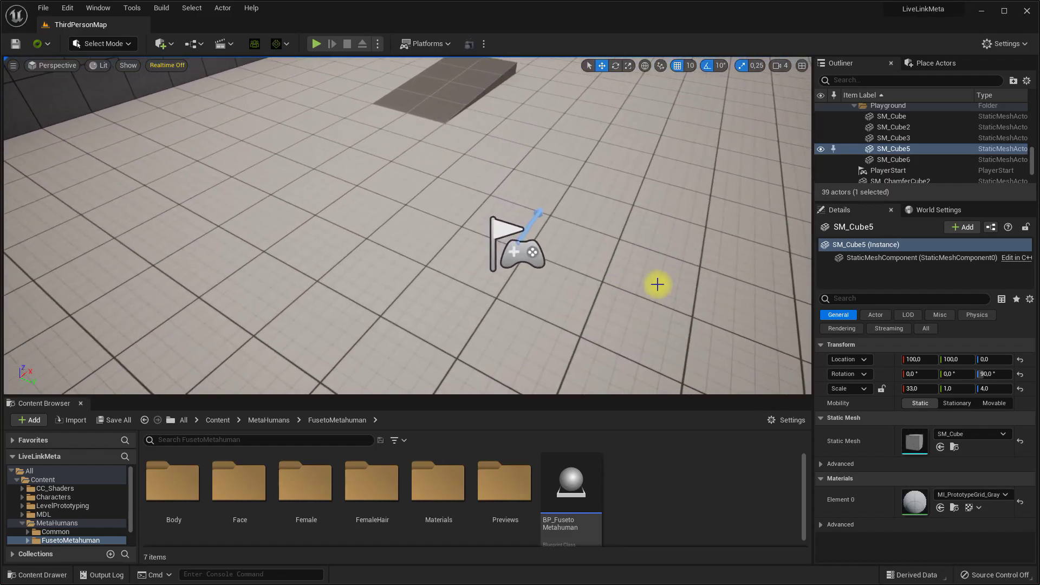
{"action": "left_click", "coordinate": [568, 281]}
{"action": "key", "text": "Delete"}
{"action": "left_click_drag", "start_coordinate": [575, 477], "coordinate": [442, 275]}
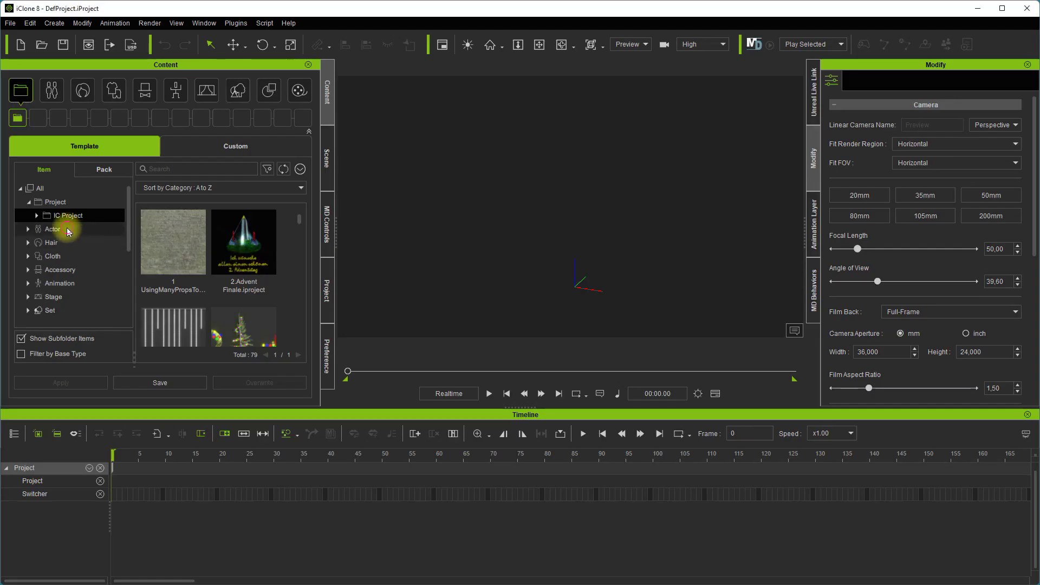
Switch to iClone, search the actors for "camila" and load the CC4 Camila 1 avatar.
{"action": "left_click", "coordinate": [52, 228]}
{"action": "left_click", "coordinate": [177, 167]}
{"action": "type", "text": "camila"}
{"action": "double_click", "coordinate": [243, 245]}
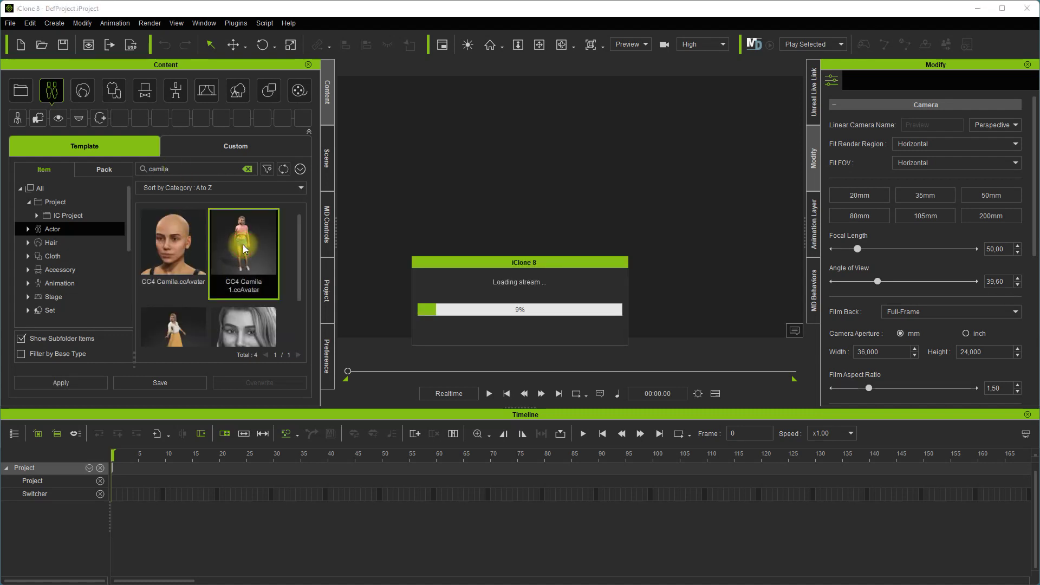
Replace the content search term with "talk".
{"action": "left_click", "coordinate": [247, 168]}
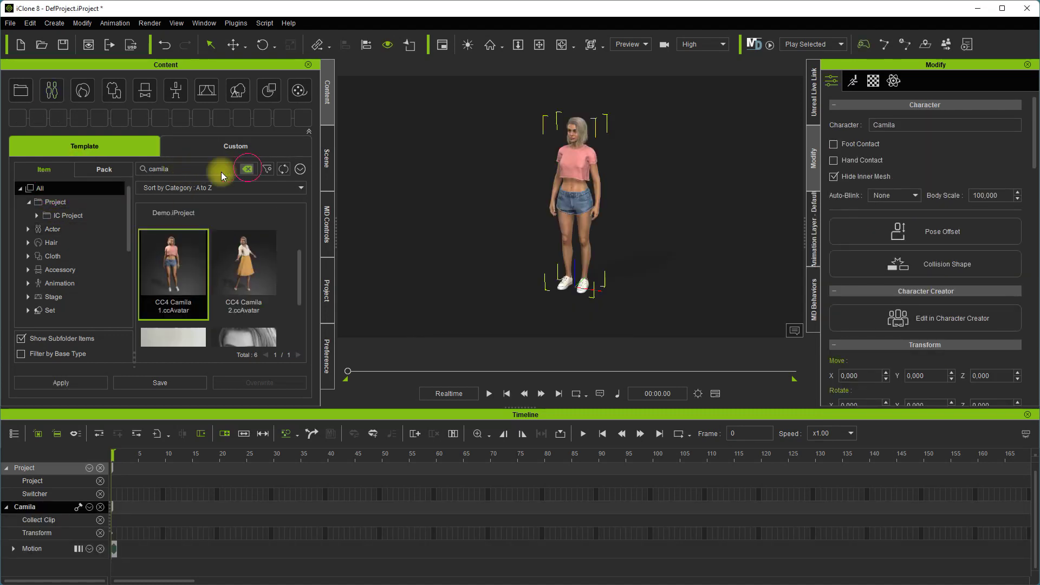
{"action": "left_click", "coordinate": [173, 169]}
{"action": "type", "text": "talk"}
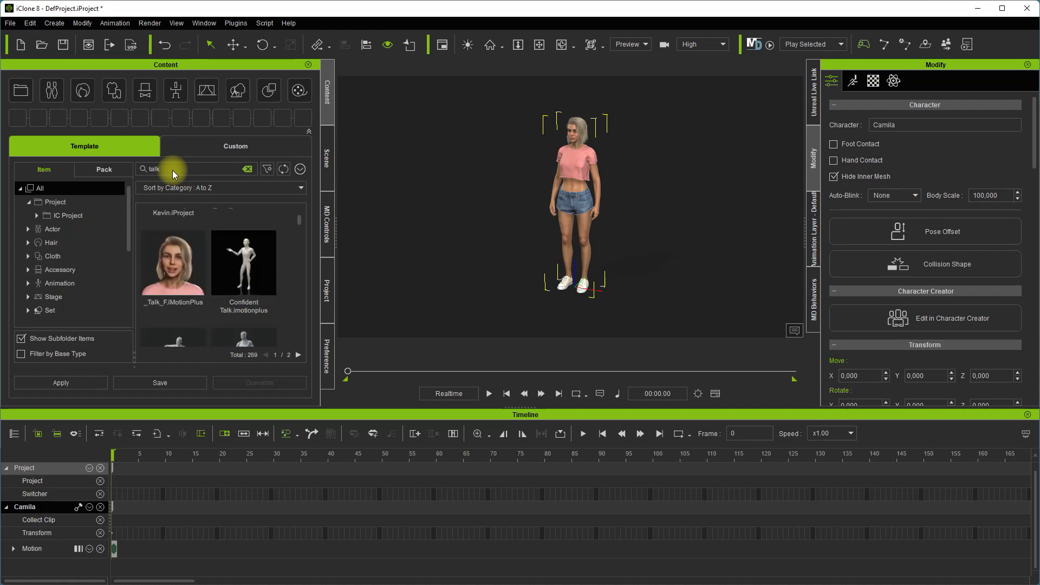
Apply the _Talk_F motion to the Camila avatar.
{"action": "left_click_drag", "start_coordinate": [301, 226], "coordinate": [301, 218]}
{"action": "scroll", "coordinate": [168, 290], "scroll_direction": "down", "scroll_amount": 1}
{"action": "double_click", "coordinate": [178, 281]}
Apply the Stand Talk motion to Camila and preview it with the full clip shown in the timeline.
{"action": "scroll", "coordinate": [209, 289], "scroll_direction": "down", "scroll_amount": 3}
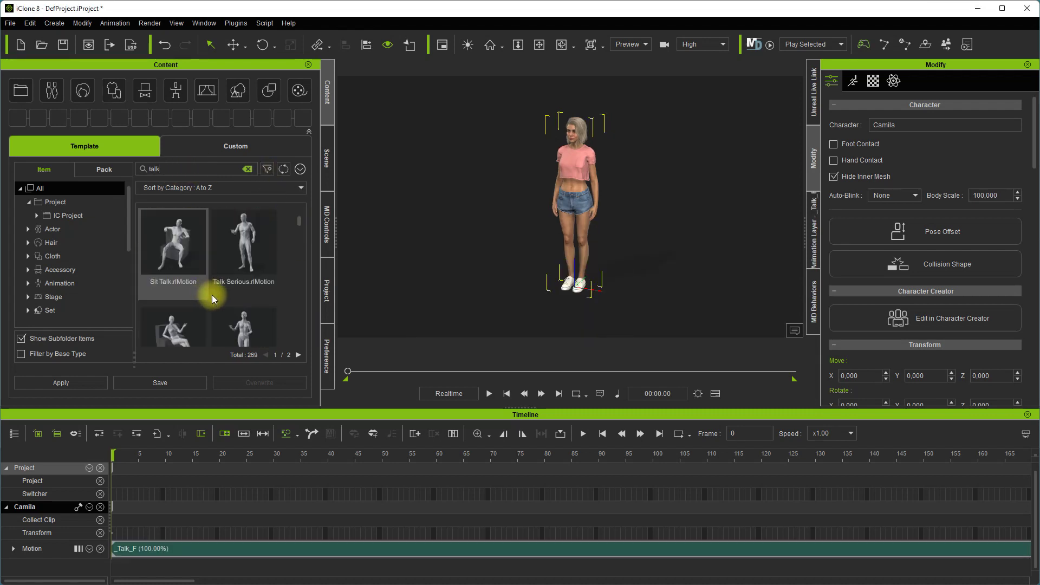
{"action": "double_click", "coordinate": [252, 294]}
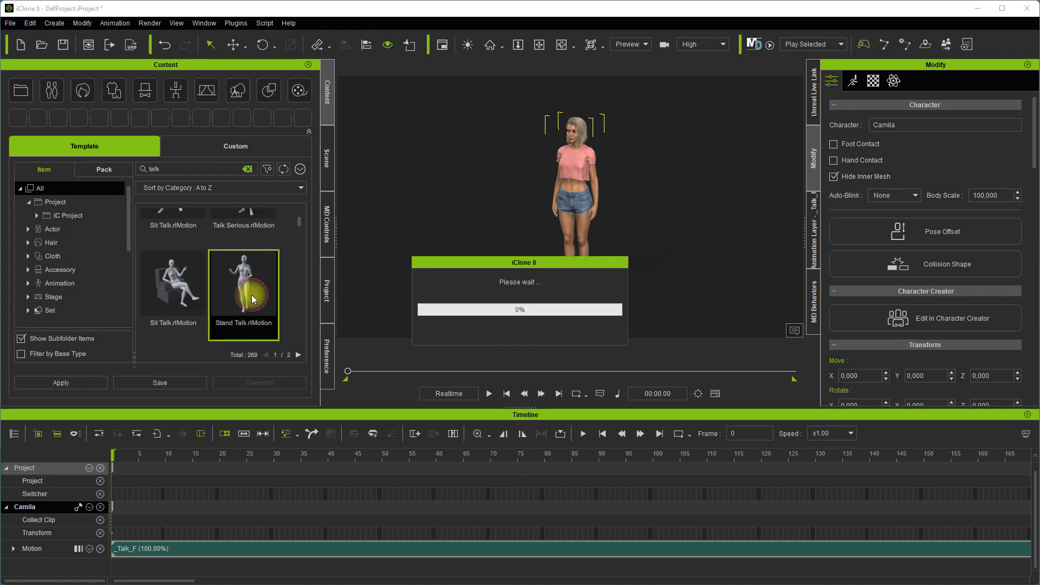
{"action": "left_click", "coordinate": [489, 393]}
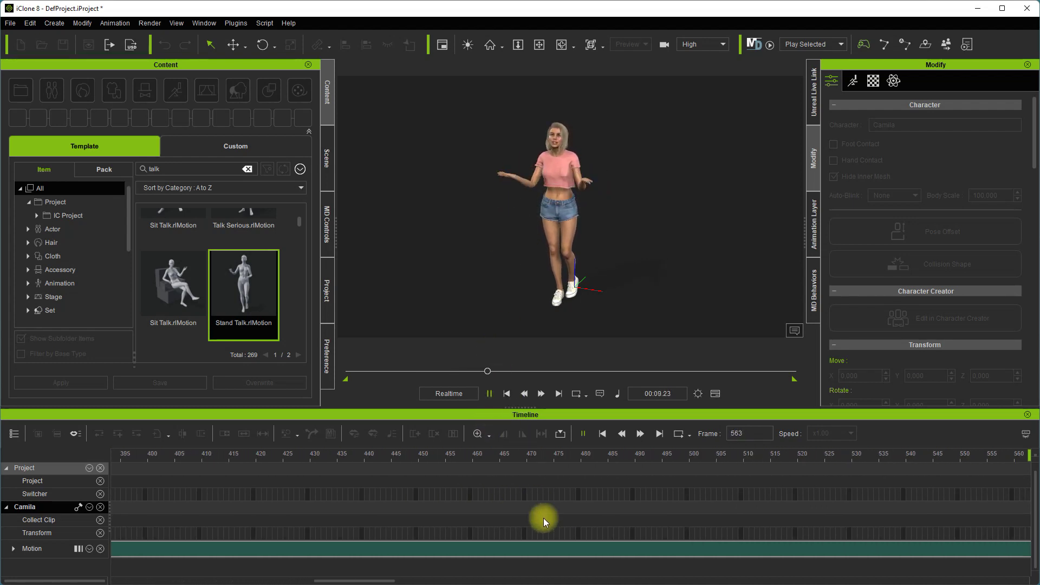
{"action": "scroll", "coordinate": [544, 525], "scroll_direction": "down", "scroll_amount": 3}
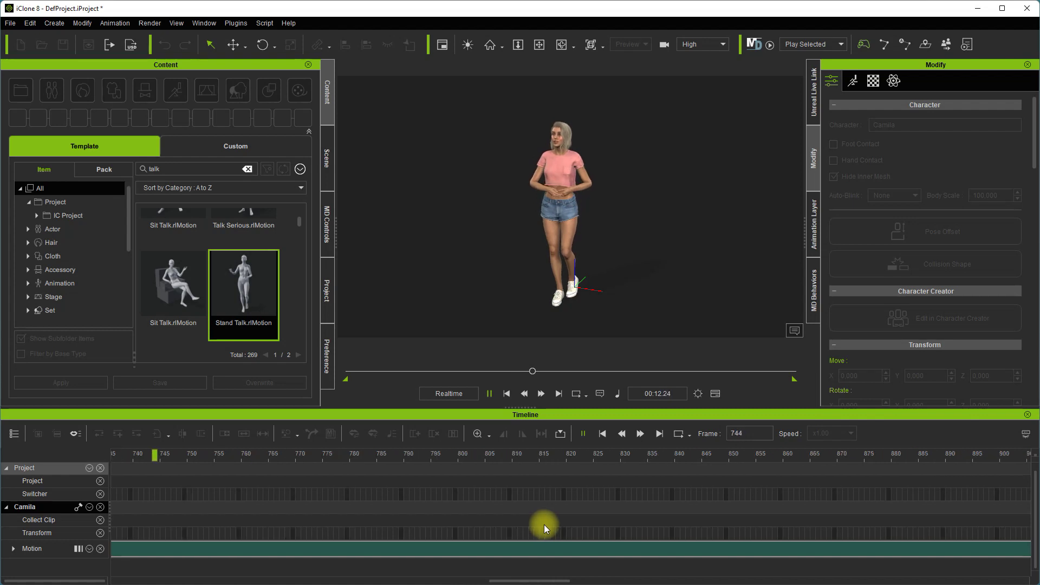
{"action": "scroll", "coordinate": [544, 525], "scroll_direction": "down", "scroll_amount": 3}
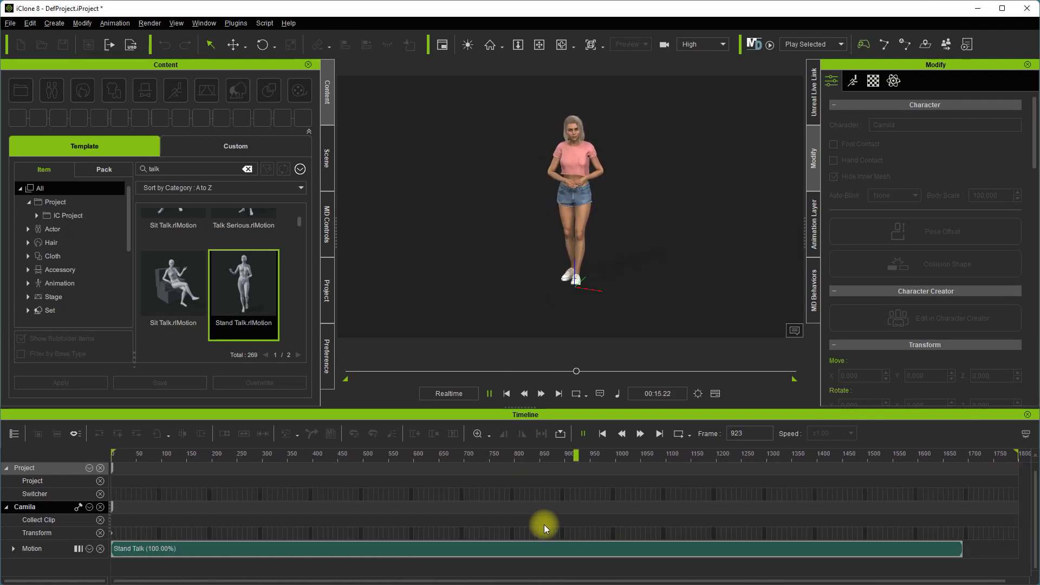
{"action": "left_click", "coordinate": [489, 394]}
Split Camila's Stand Talk motion clip at frame 887 and delete the second part.
{"action": "left_click_drag", "start_coordinate": [622, 455], "coordinate": [558, 455]}
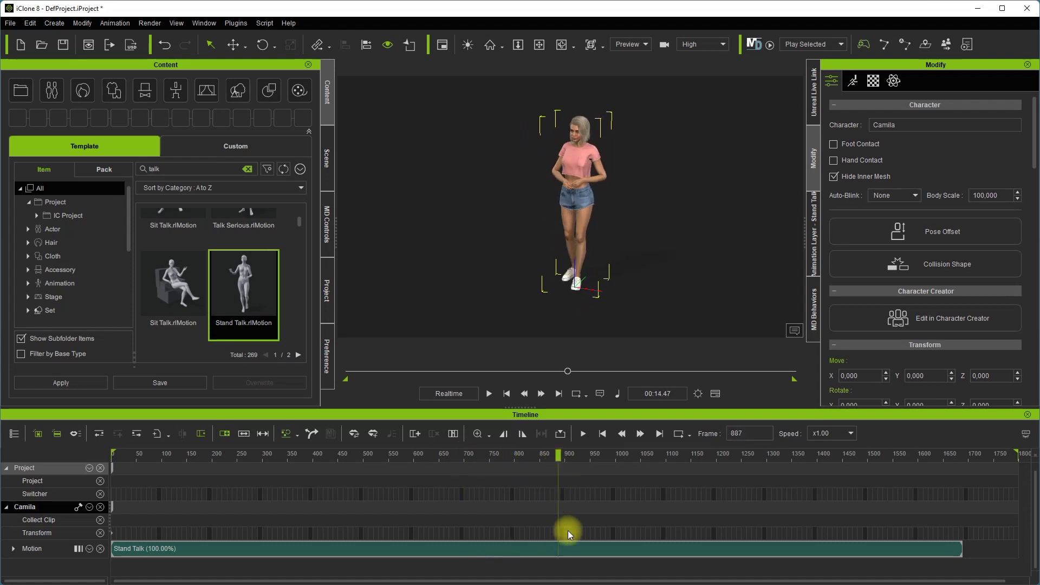
{"action": "left_click", "coordinate": [560, 552]}
{"action": "left_click", "coordinate": [182, 436]}
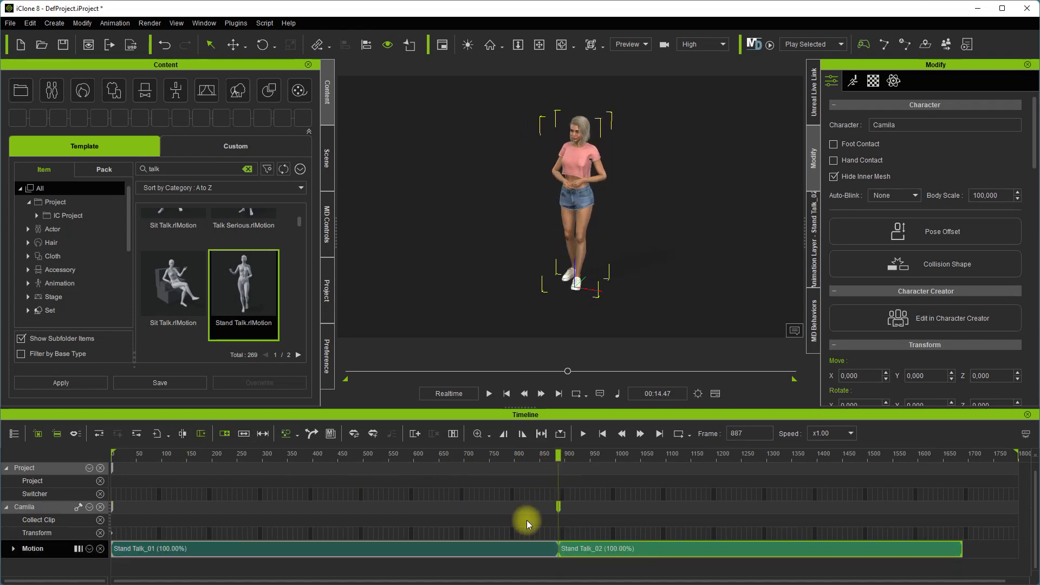
{"action": "left_click", "coordinate": [592, 547]}
{"action": "key", "text": "Delete"}
Transfer the scene with its motion for frames 0 to 885 to Unreal Engine through Unreal Live Link.
{"action": "left_click_drag", "start_coordinate": [593, 460], "coordinate": [554, 467]}
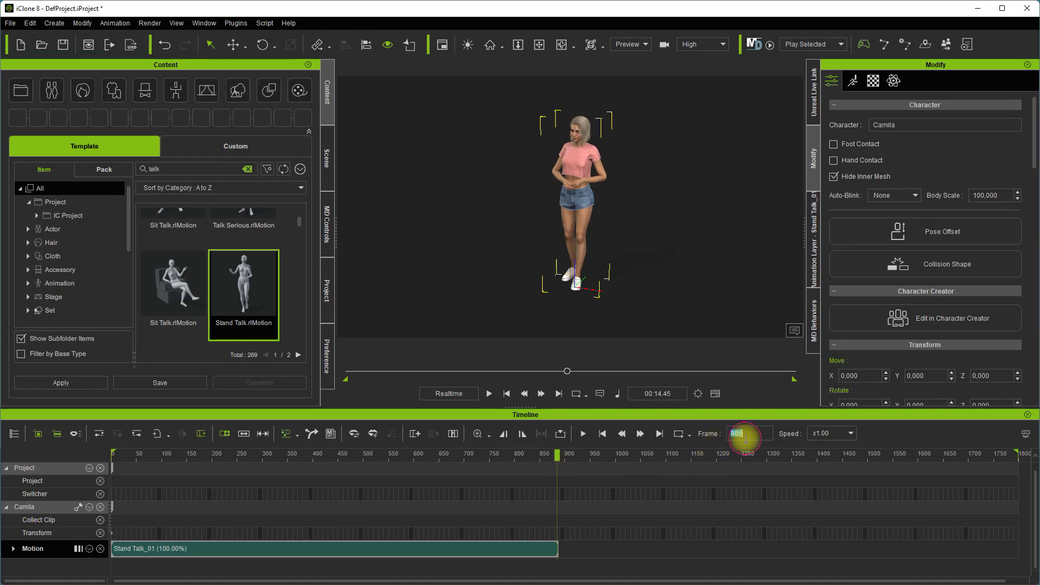
{"action": "left_click", "coordinate": [814, 101]}
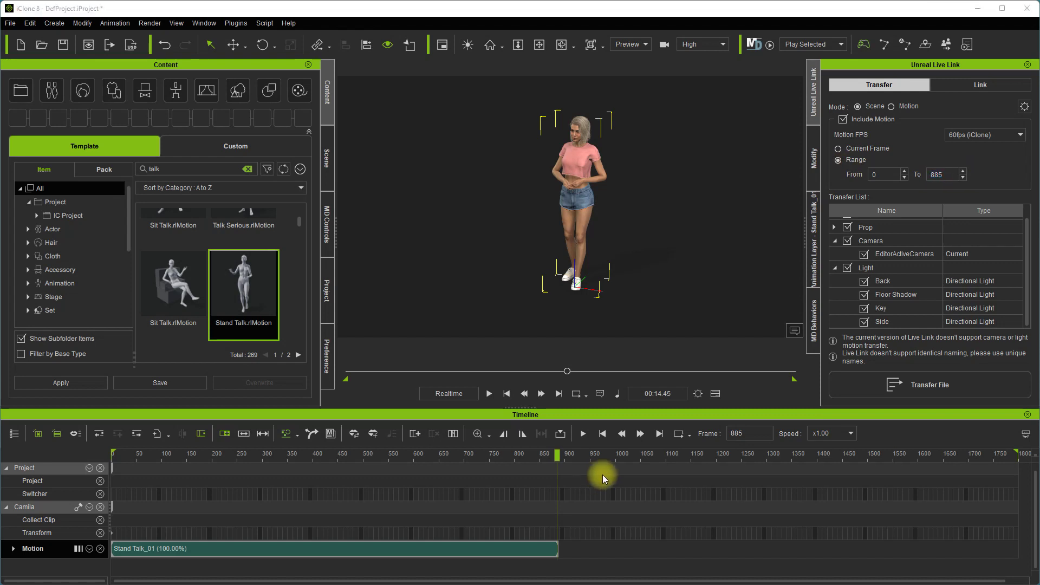
{"action": "left_click", "coordinate": [1025, 109]}
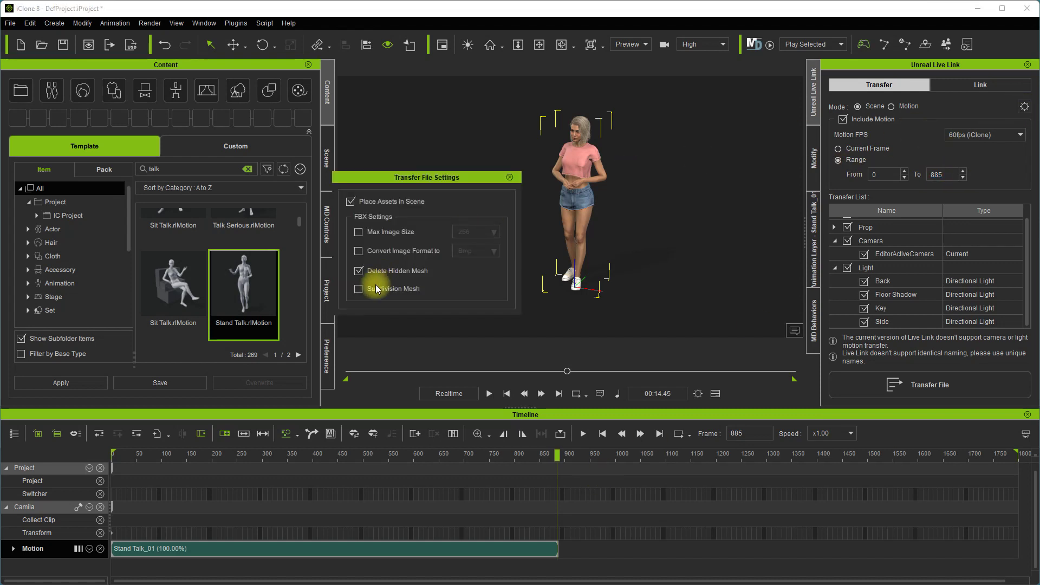
{"action": "left_click", "coordinate": [510, 178]}
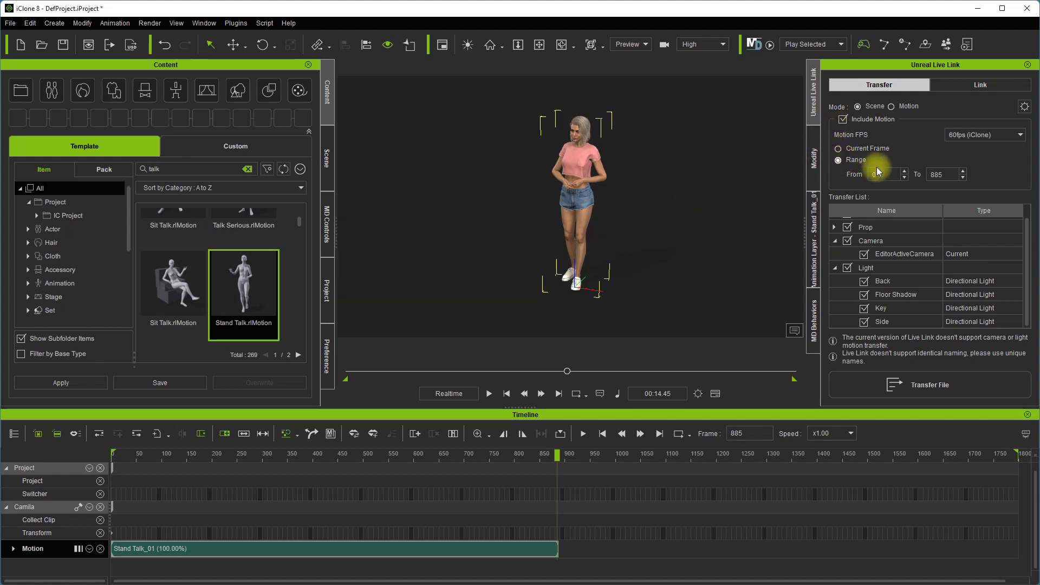
{"action": "left_click", "coordinate": [913, 379]}
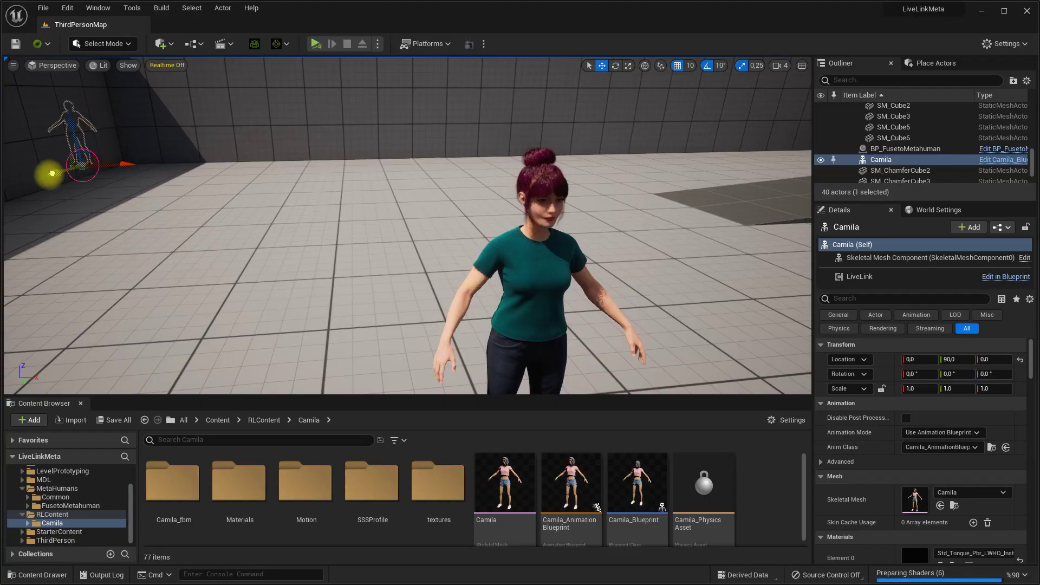
In Unreal Engine, move the Camila actor beside the MetaHuman to location 700, 1120, 0 and set the viewport camera speed to 2.
{"action": "left_click_drag", "start_coordinate": [75, 177], "coordinate": [264, 542]}
{"action": "mouse_move", "coordinate": [380, 180]}
{"action": "left_mouse_down"}
{"action": "mouse_move", "coordinate": [372, 186]}
{"action": "mouse_move", "coordinate": [384, 174]}
{"action": "left_mouse_up"}
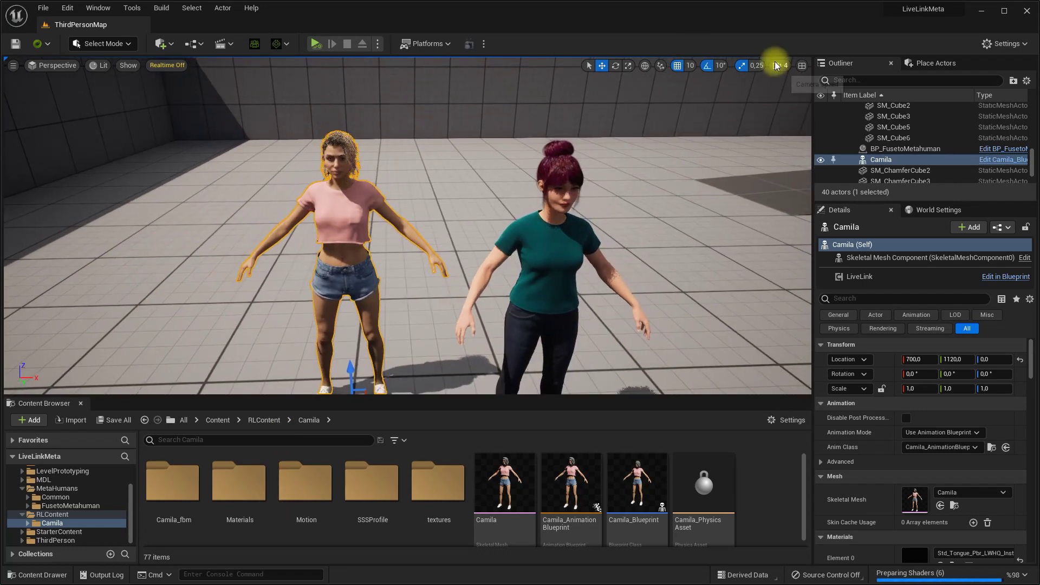
{"action": "left_click", "coordinate": [778, 65]}
Adjust Camila's position beside the MetaHuman to location 690, 1160, 0.
{"action": "left_click", "coordinate": [13, 65]}
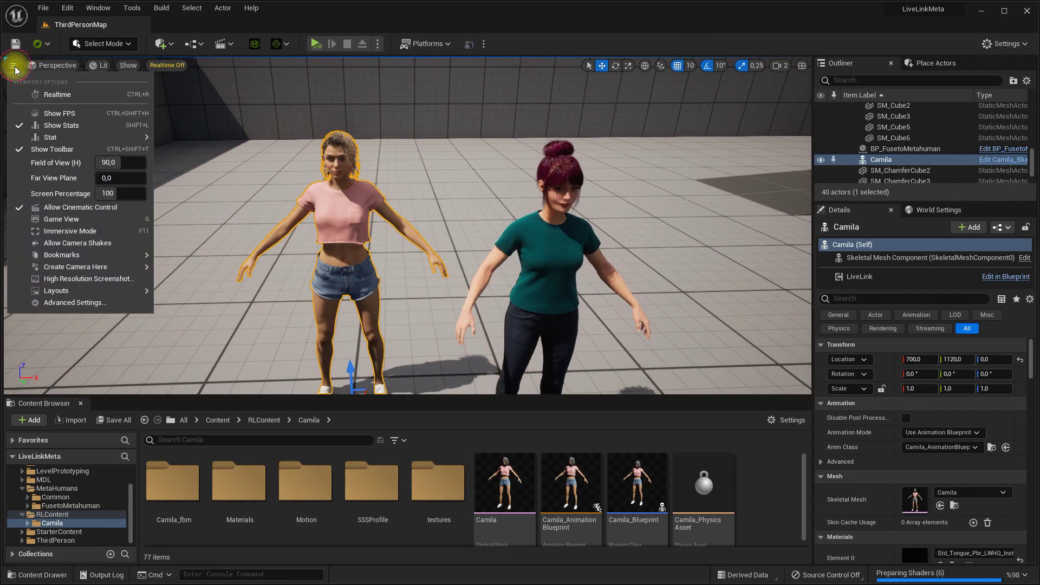
{"action": "left_click", "coordinate": [46, 218]}
{"action": "left_click_drag", "start_coordinate": [302, 186], "coordinate": [360, 221]}
{"action": "key", "text": "g"}
{"action": "left_click_drag", "start_coordinate": [400, 319], "coordinate": [426, 377]}
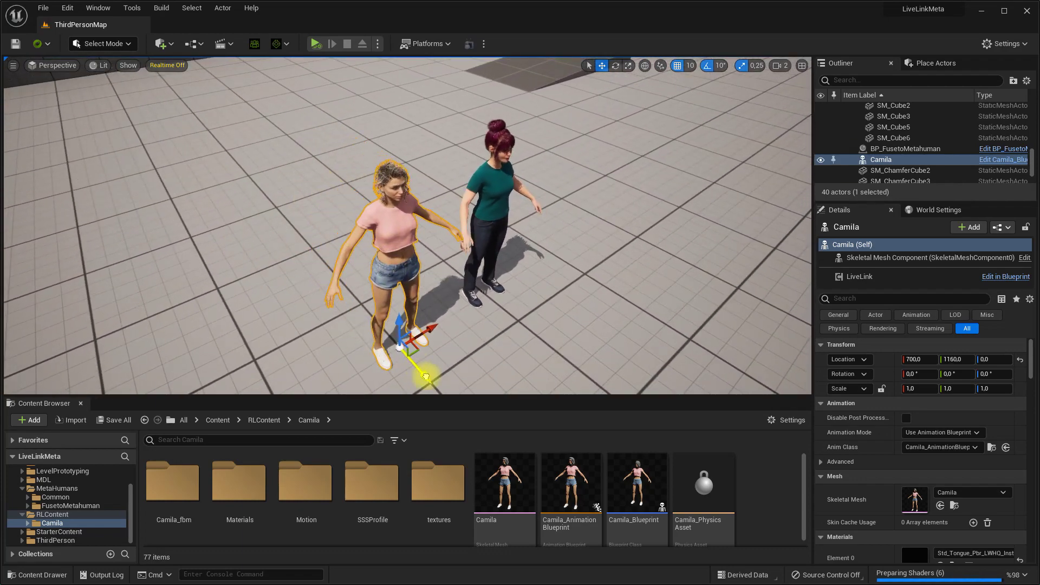
{"action": "left_click_drag", "start_coordinate": [429, 332], "coordinate": [407, 348]}
{"action": "right_click_drag", "start_coordinate": [407, 349], "coordinate": [405, 205]}
{"action": "scroll", "coordinate": [405, 204], "scroll_direction": "up", "scroll_amount": 3}
{"action": "left_click", "coordinate": [411, 116]}
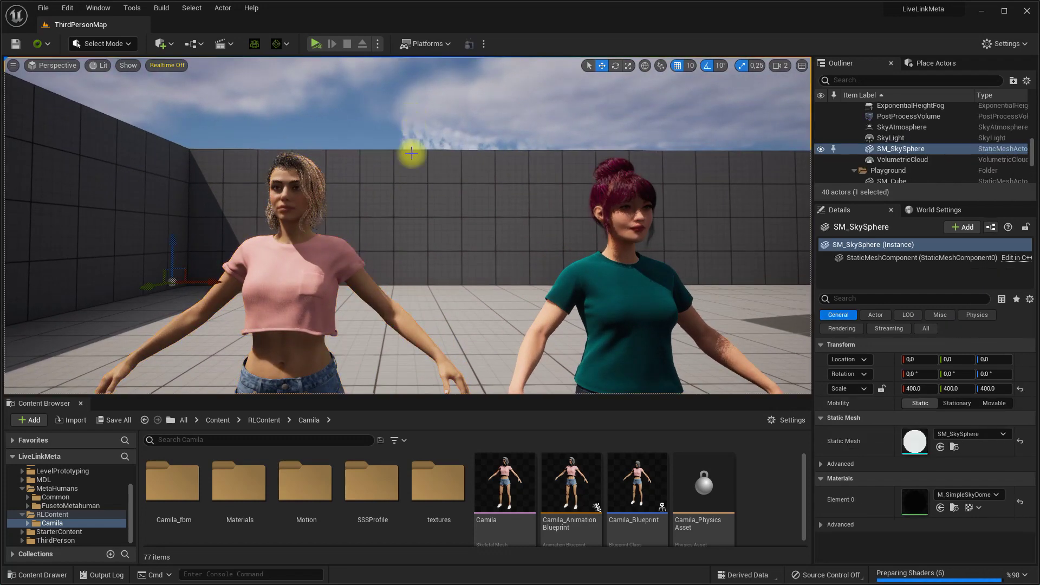
Open Camila's blueprint as a docked tab and break the execution link from On Live Link Updated to the Cast To Camila_AnimationBlueprint node.
{"action": "left_click", "coordinate": [273, 254]}
{"action": "key", "text": "ctrl+e"}
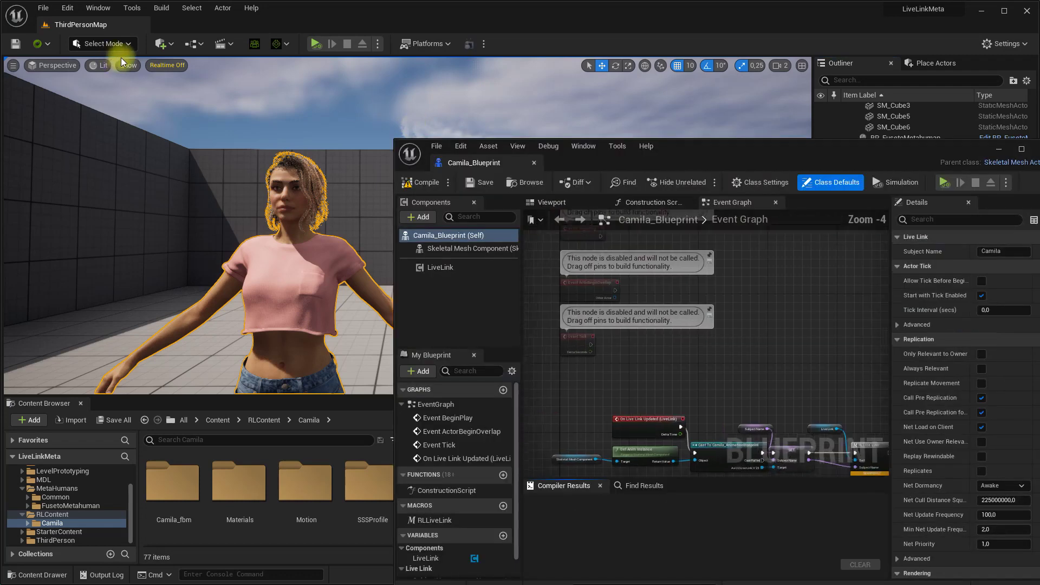
{"action": "left_click_drag", "start_coordinate": [515, 158], "coordinate": [221, 19]}
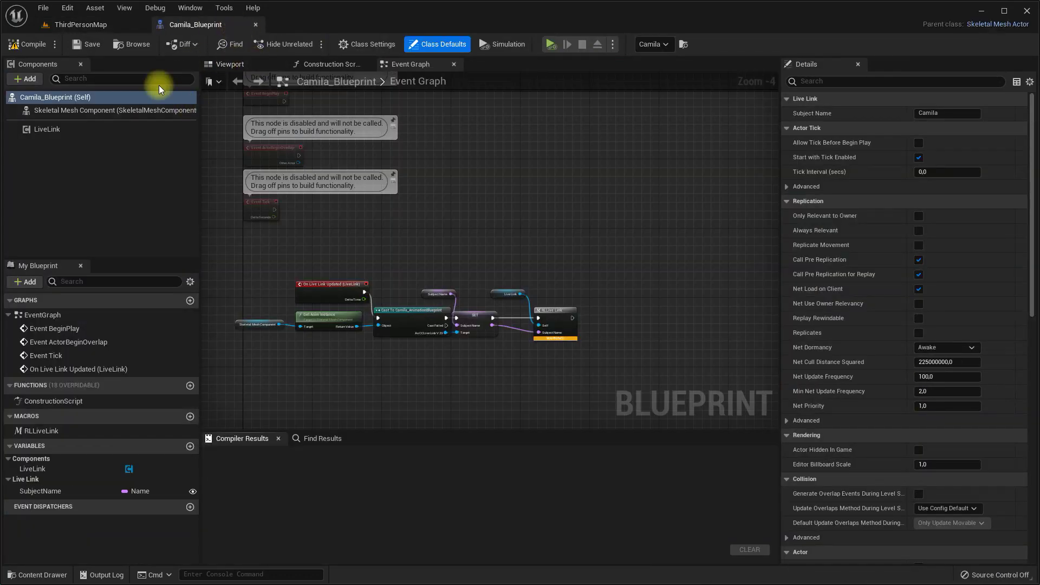
{"action": "scroll", "coordinate": [358, 305], "scroll_direction": "up", "scroll_amount": 2}
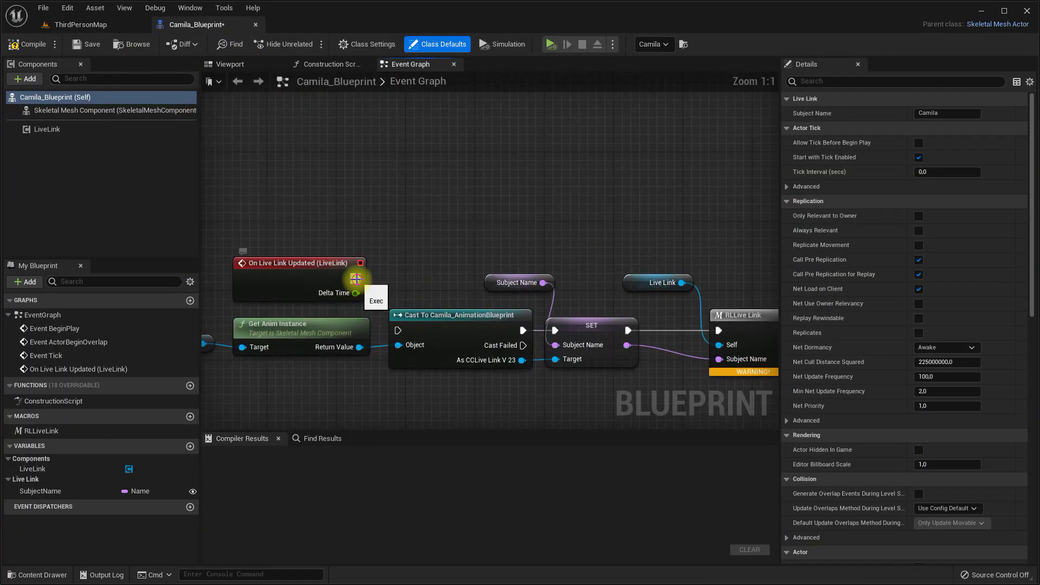
Switch the blueprint's skeletal mesh component to Use Animation Asset, assign the Camila_2022_10_05_17_40_35 sequence from the Motion folder, and compile.
{"action": "left_click", "coordinate": [80, 24]}
{"action": "double_click", "coordinate": [317, 487]}
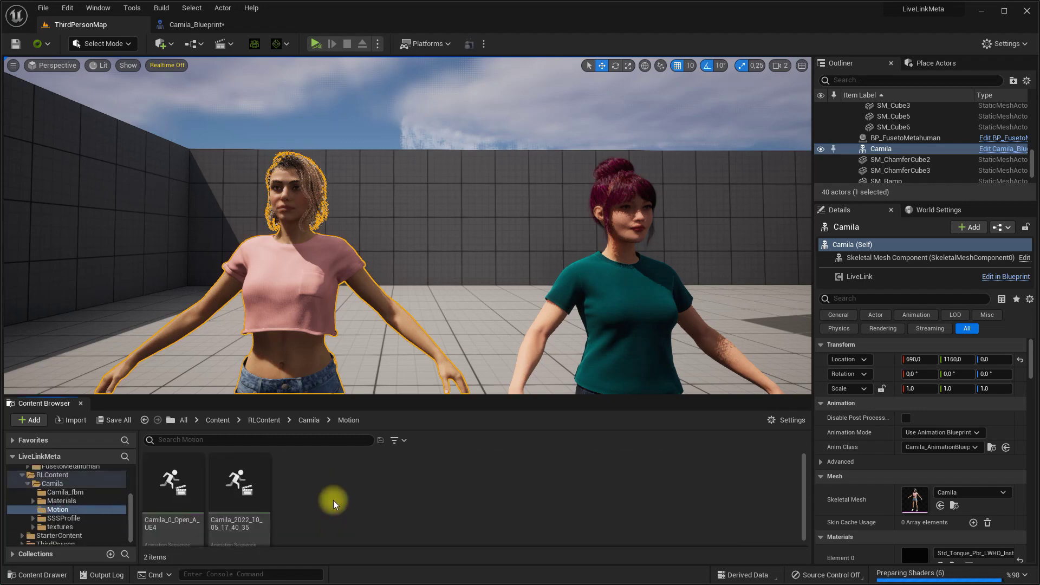
{"action": "left_click", "coordinate": [239, 485]}
{"action": "left_click", "coordinate": [195, 24]}
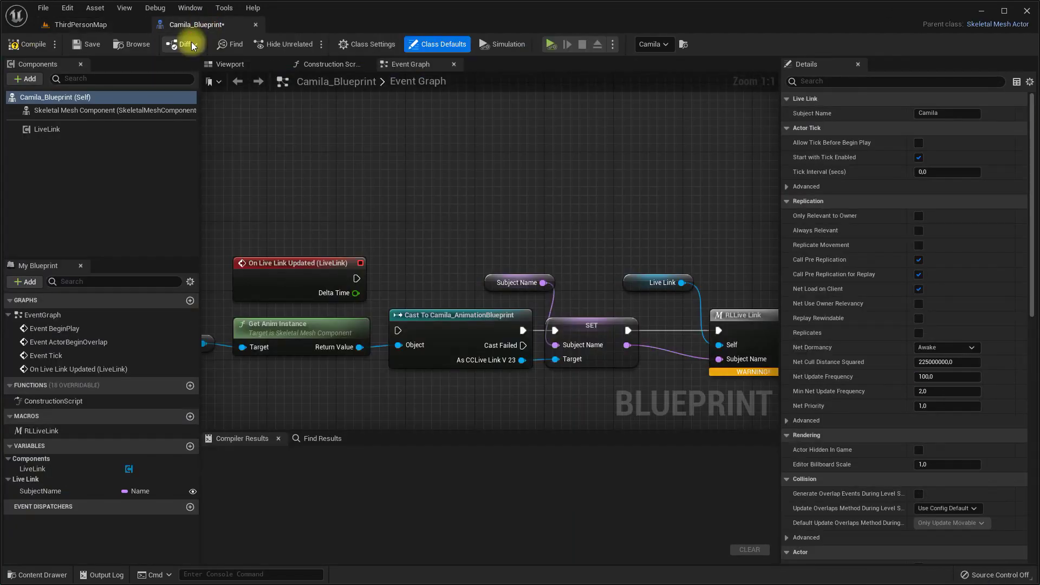
{"action": "left_click", "coordinate": [121, 111]}
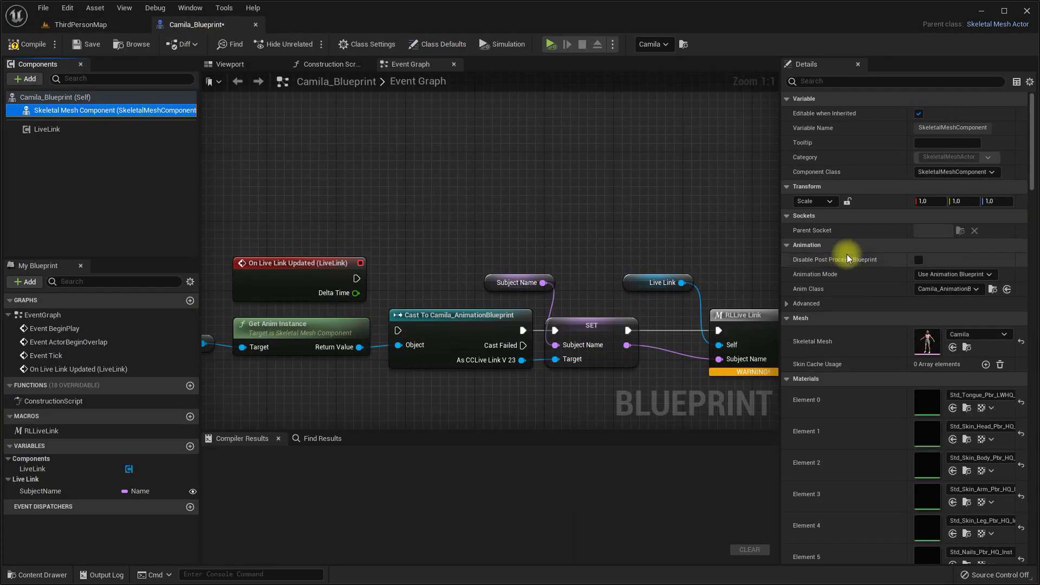
{"action": "left_click", "coordinate": [976, 274]}
{"action": "left_click", "coordinate": [973, 290]}
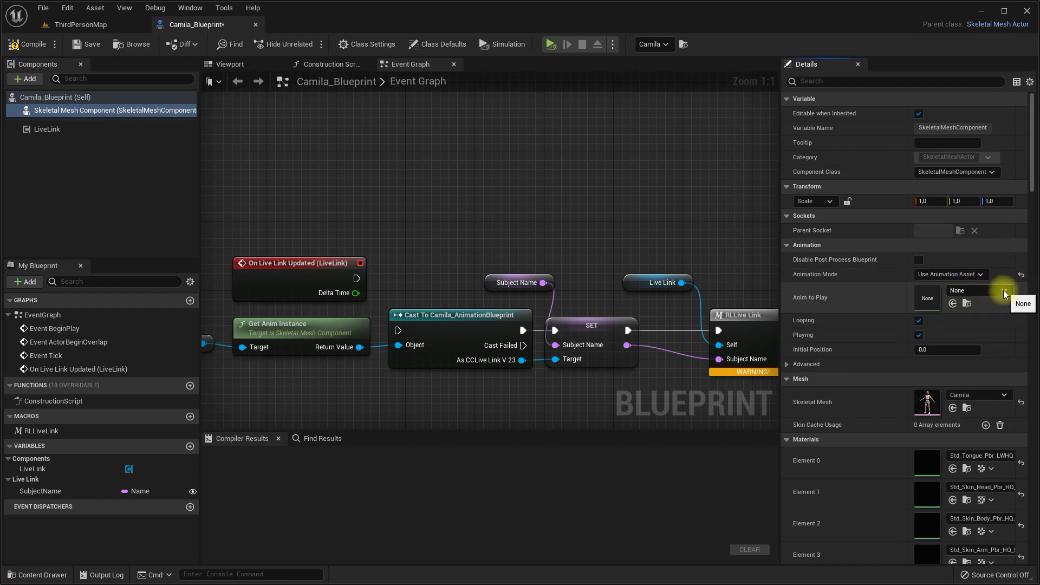
{"action": "left_click", "coordinate": [956, 305]}
{"action": "left_click", "coordinate": [27, 44]}
Simulate the ThirdPersonMap level to preview Camila's transferred motion beside the MetaHuman, and stop the simulation.
{"action": "left_click", "coordinate": [82, 24]}
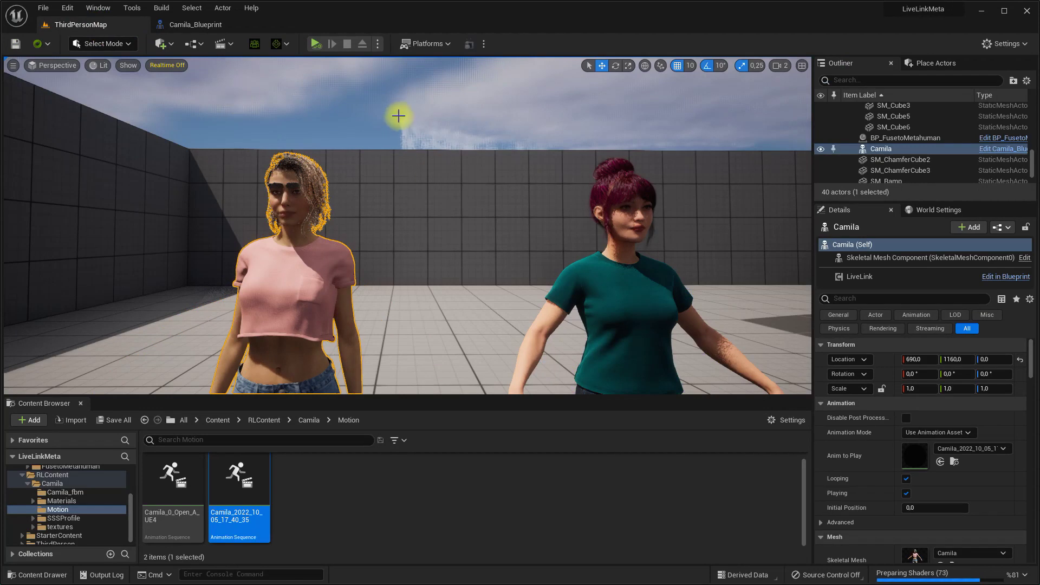
{"action": "left_click", "coordinate": [355, 83]}
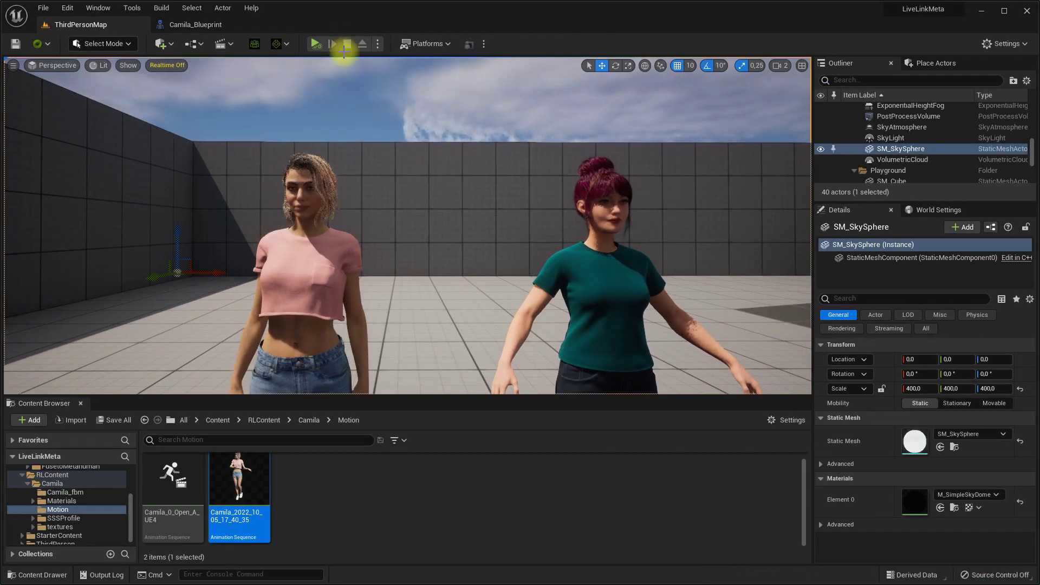
{"action": "left_click", "coordinate": [316, 44]}
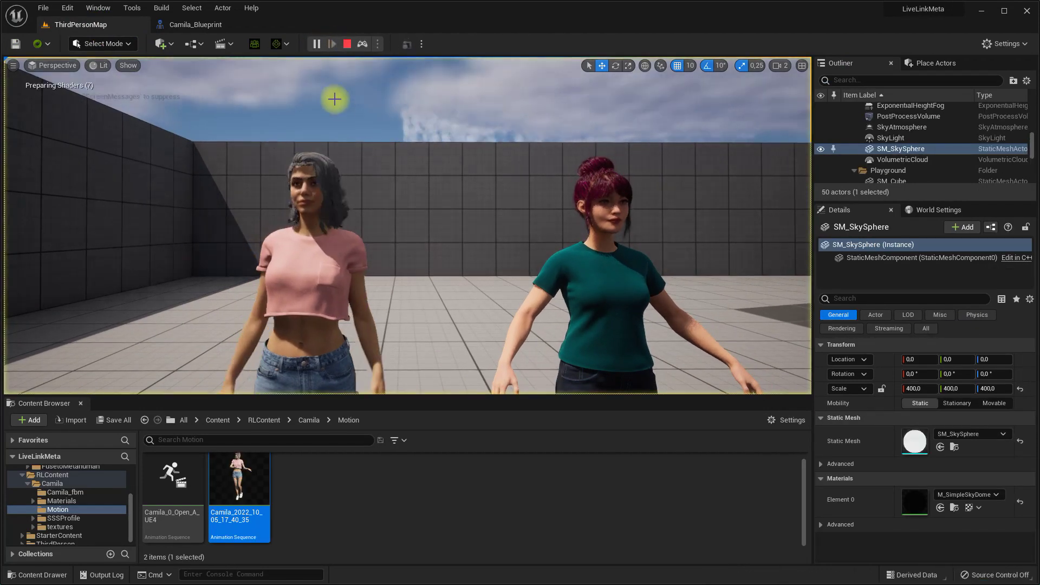
{"action": "left_click", "coordinate": [347, 46]}
{"action": "left_click", "coordinate": [320, 46]}
{"action": "right_click_drag", "start_coordinate": [380, 82], "coordinate": [429, 70]}
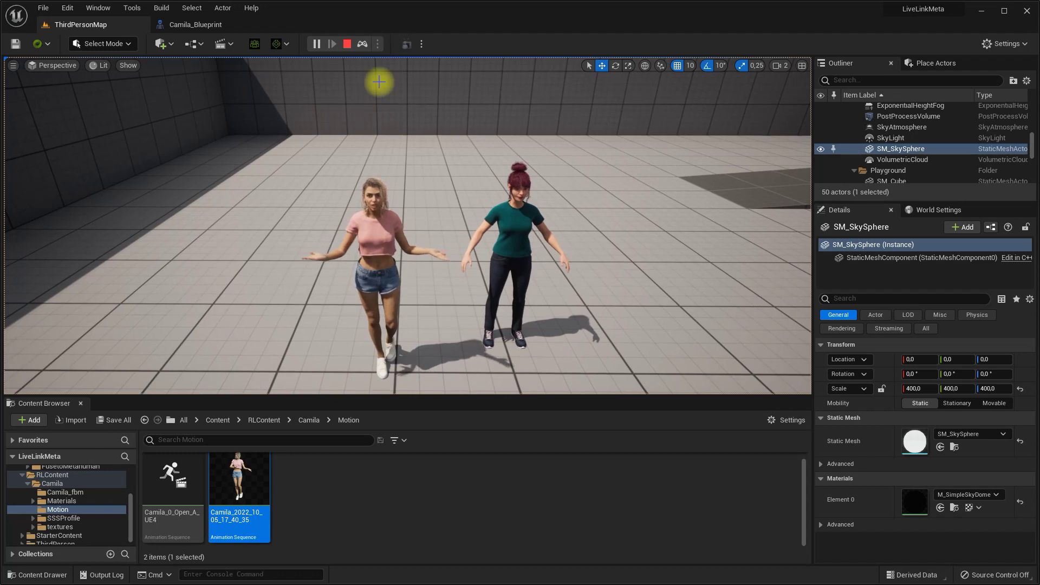
{"action": "left_click", "coordinate": [346, 45]}
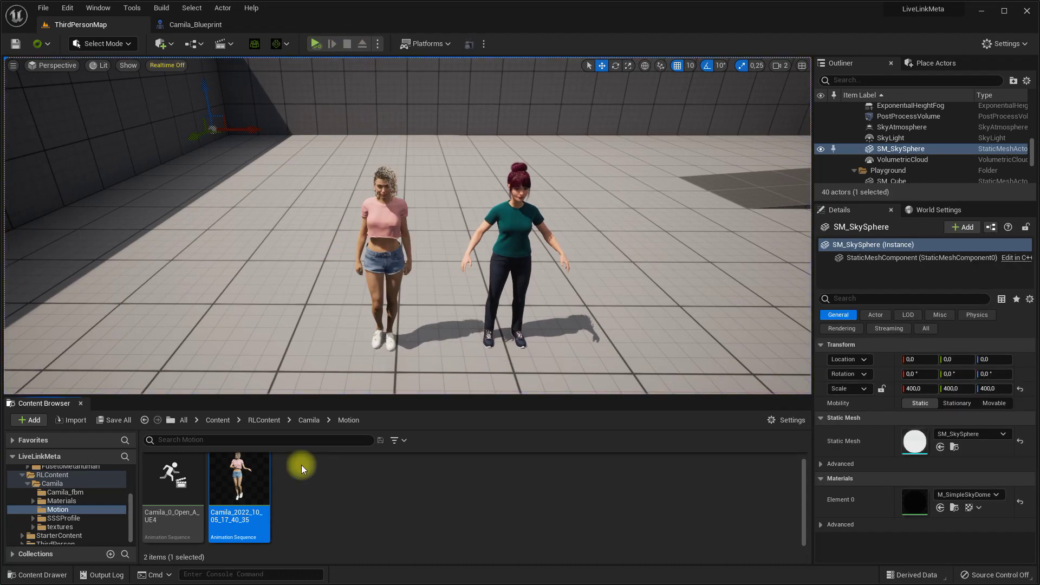
Create an IK Rig named CamilaRig from the Camila skeletal mesh in the Content folder.
{"action": "left_click", "coordinate": [225, 421]}
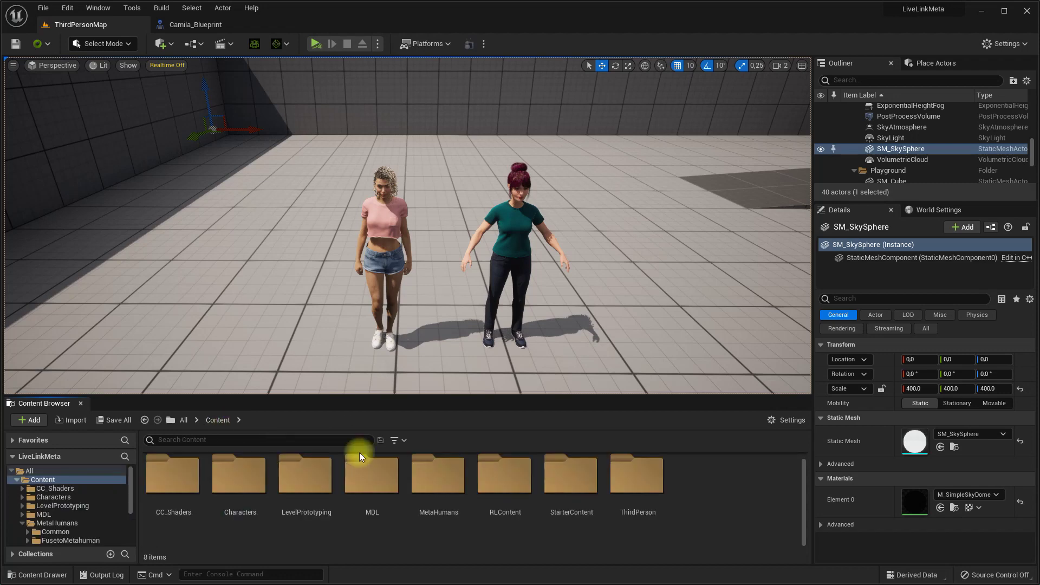
{"action": "right_click", "coordinate": [732, 519]}
{"action": "mouse_move", "coordinate": [779, 315]}
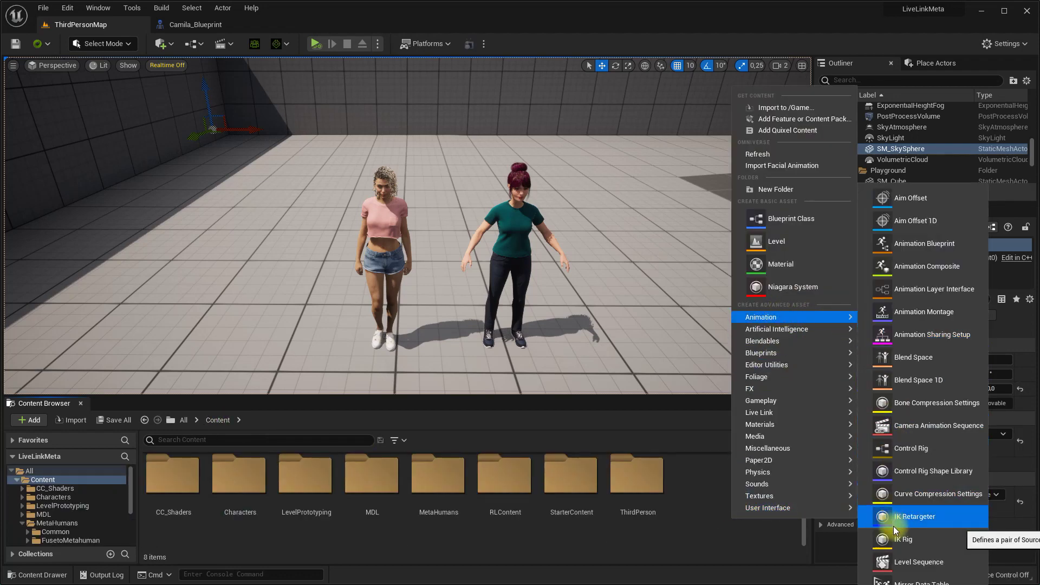
{"action": "left_click", "coordinate": [898, 543]}
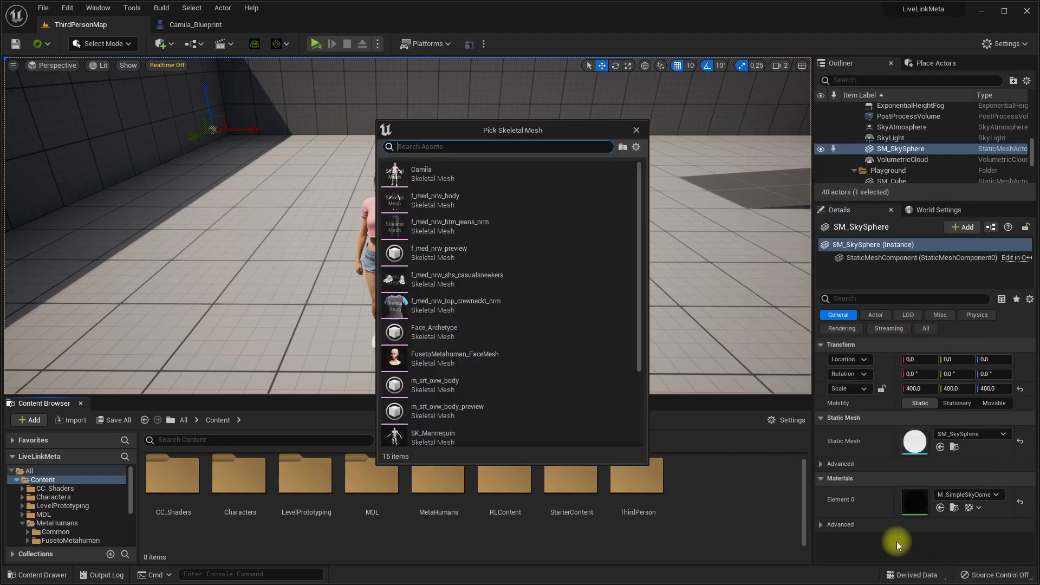
{"action": "left_click", "coordinate": [454, 175]}
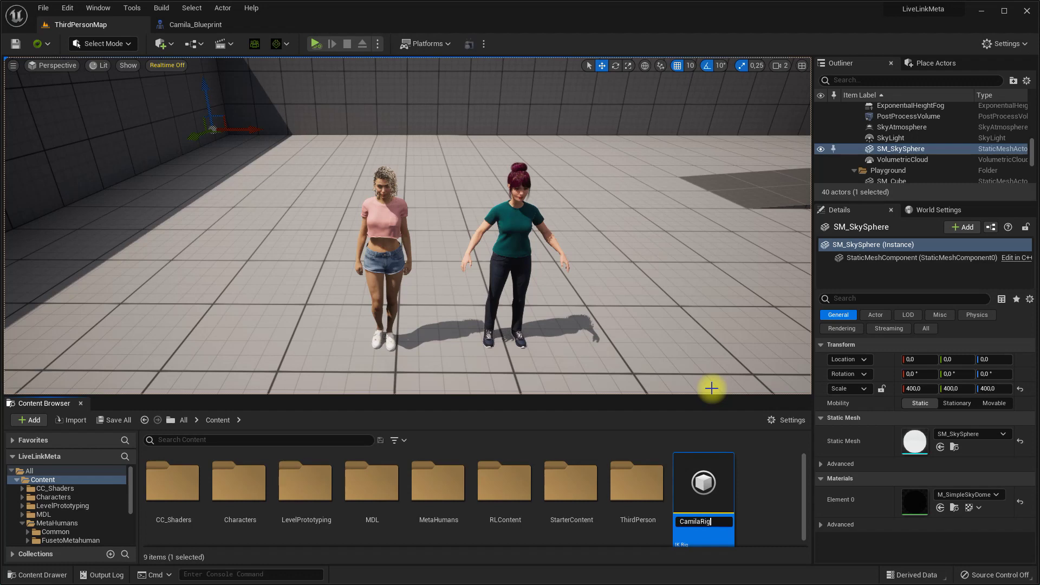
Open CamilaRig and add a Full Body IK solver to it.
{"action": "double_click", "coordinate": [705, 478]}
{"action": "left_click", "coordinate": [65, 383]}
{"action": "left_click", "coordinate": [63, 436]}
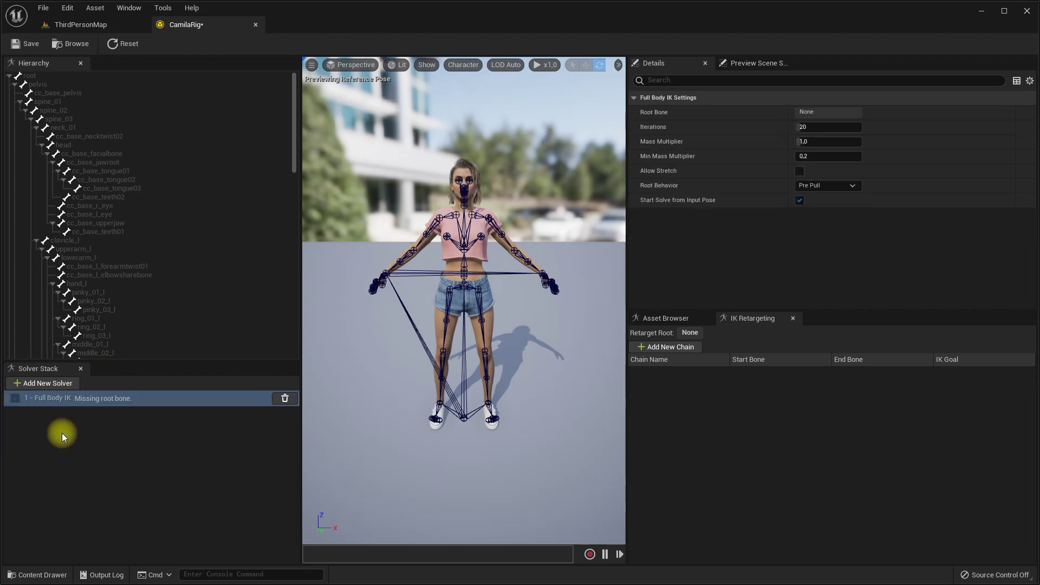
Set the pelvis bone as the root bone of the Full Body IK solver and as the retarget root.
{"action": "left_click", "coordinate": [45, 86]}
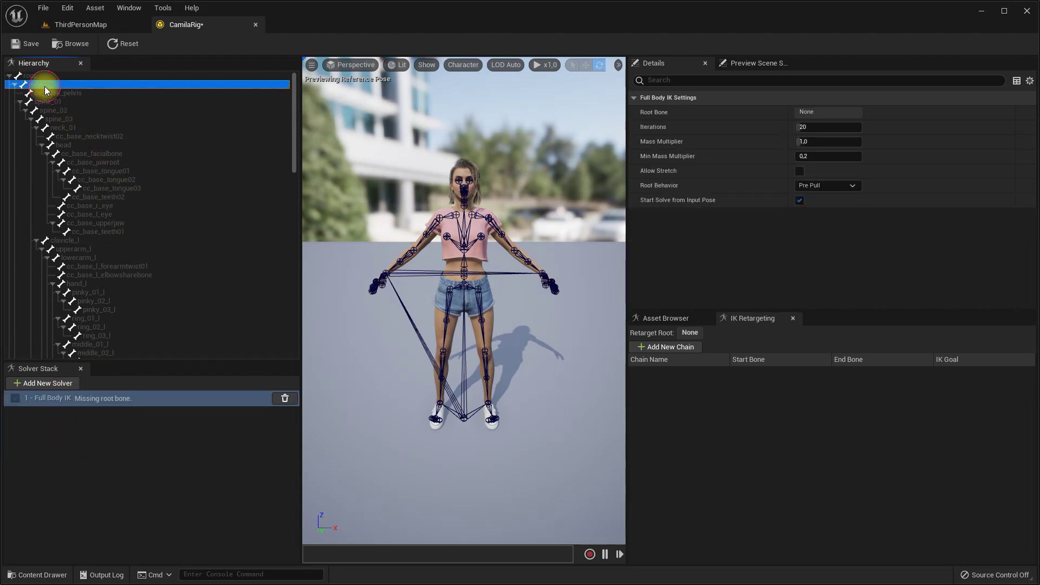
{"action": "right_click", "coordinate": [44, 86]}
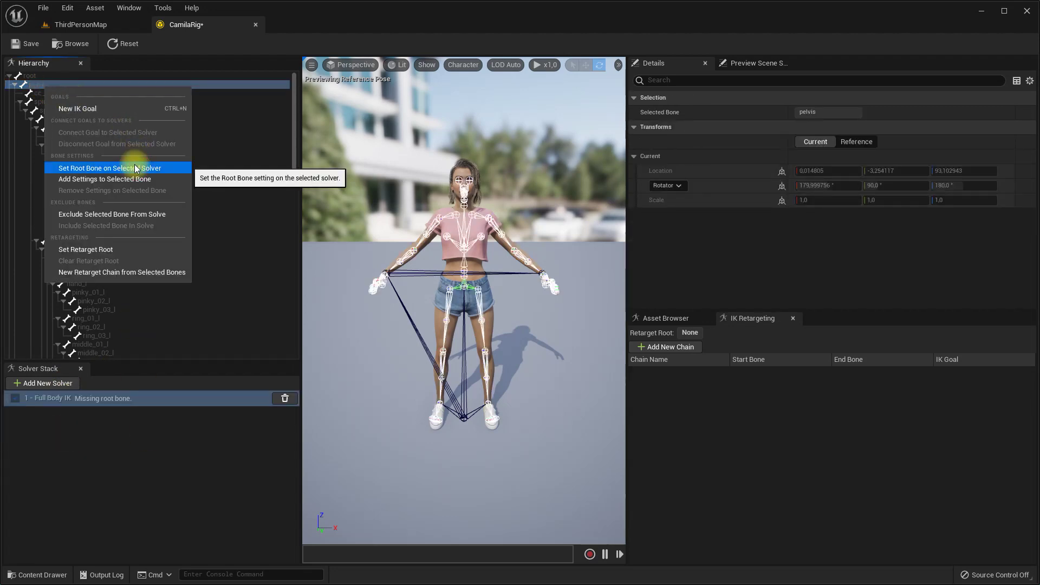
{"action": "left_click", "coordinate": [135, 166]}
{"action": "right_click", "coordinate": [53, 86]}
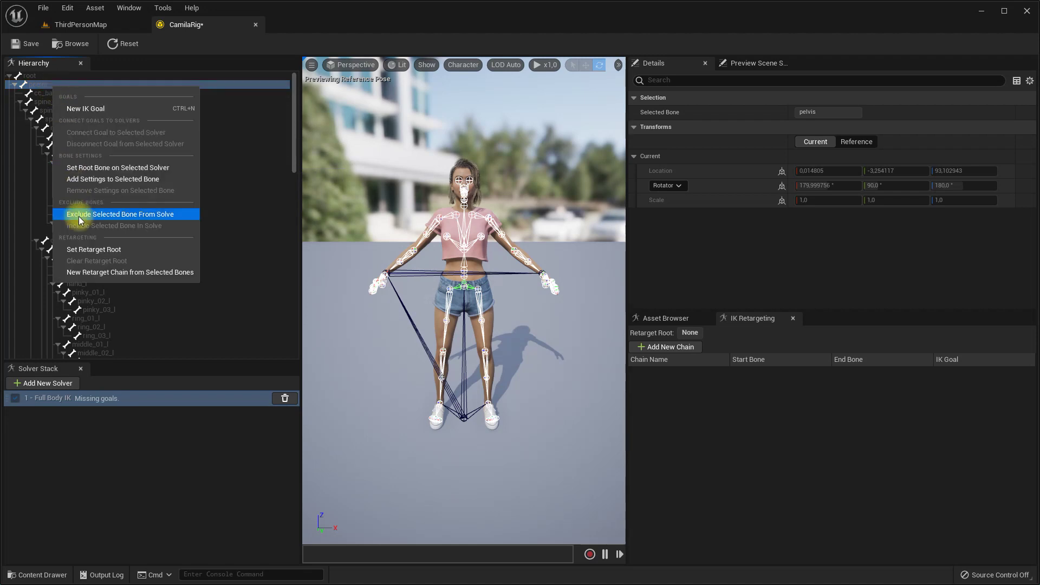
{"action": "left_click", "coordinate": [89, 249]}
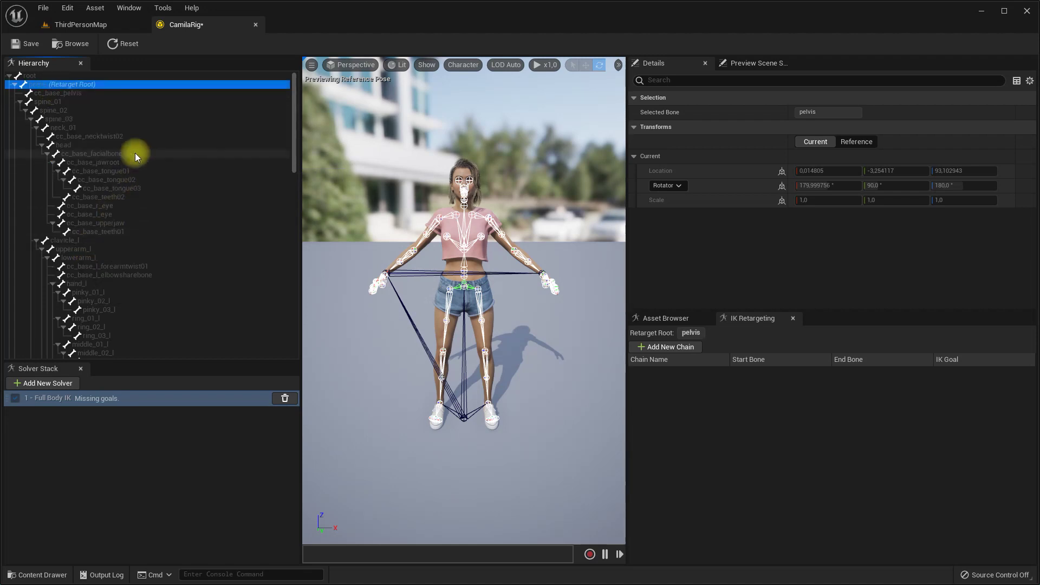
Add new IK goals to the hand_l and hand_r bones of CamilaRig.
{"action": "scroll", "coordinate": [135, 163], "scroll_direction": "down", "scroll_amount": 2}
{"action": "left_click", "coordinate": [85, 246]}
{"action": "right_click", "coordinate": [85, 247]}
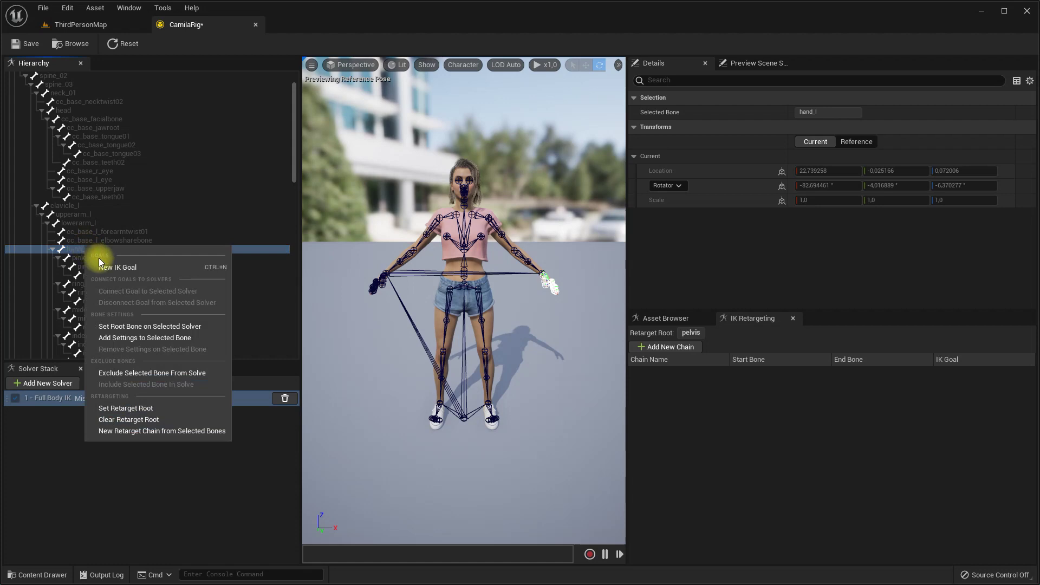
{"action": "left_click", "coordinate": [103, 266]}
{"action": "scroll", "coordinate": [140, 261], "scroll_direction": "down", "scroll_amount": 8}
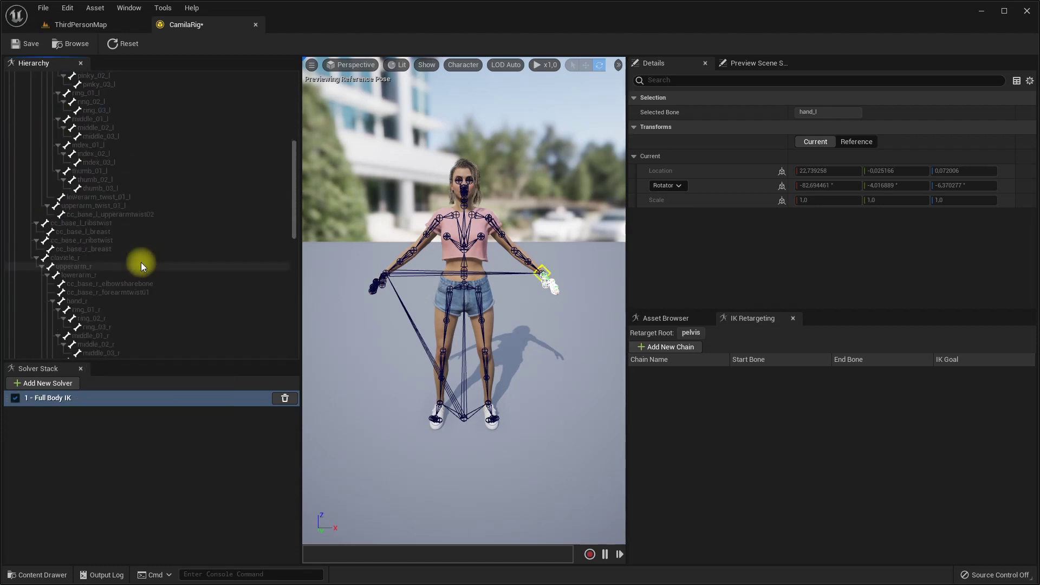
{"action": "left_click", "coordinate": [89, 303]}
{"action": "right_click", "coordinate": [89, 303]}
{"action": "left_click", "coordinate": [104, 325]}
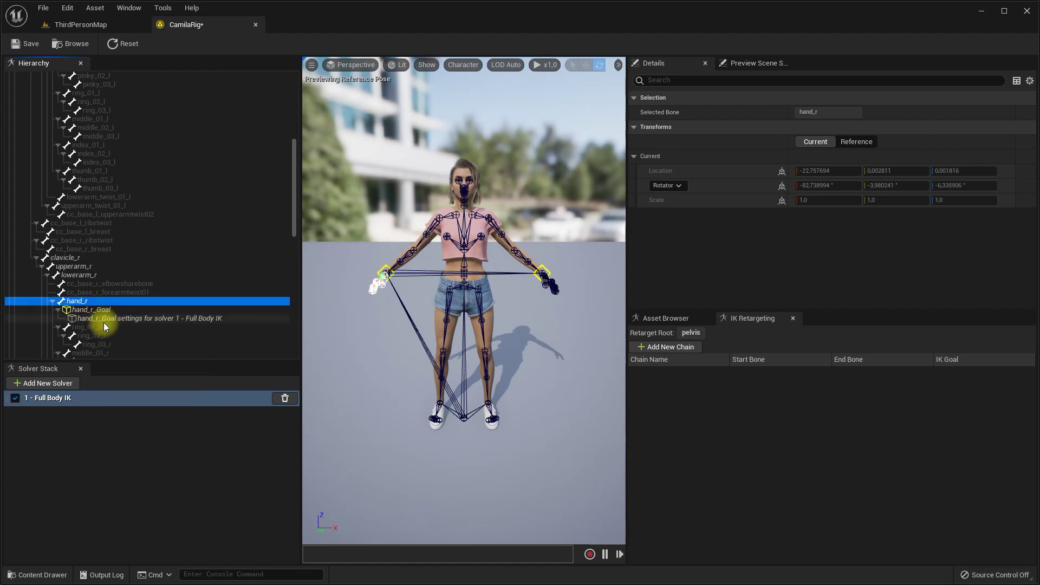
Add new IK goals to the ball_l and ball_r bones of CamilaRig.
{"action": "scroll", "coordinate": [151, 274], "scroll_direction": "down", "scroll_amount": 10}
{"action": "scroll", "coordinate": [152, 274], "scroll_direction": "down", "scroll_amount": 3}
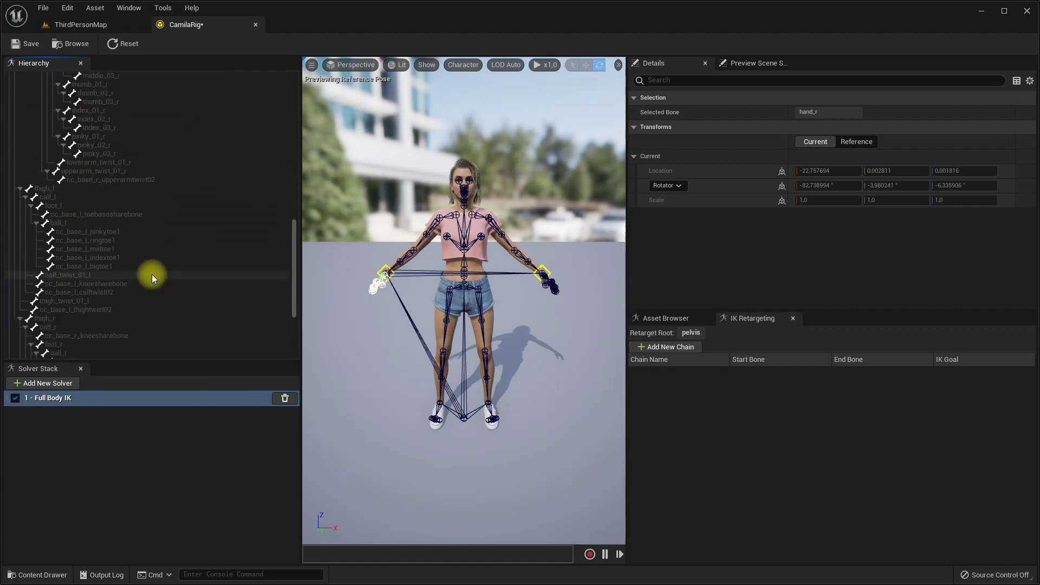
{"action": "right_click", "coordinate": [67, 226]}
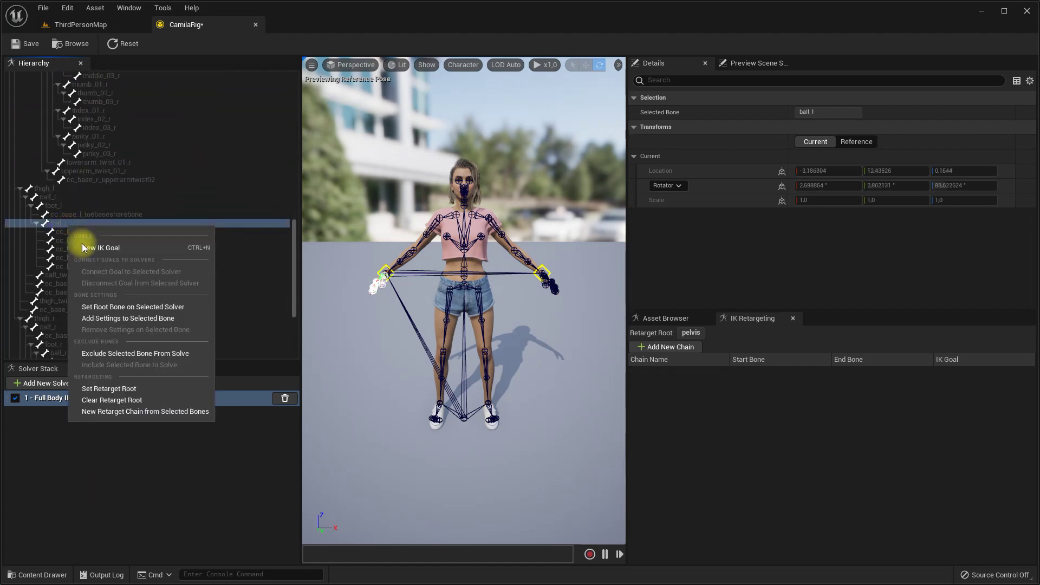
{"action": "left_click", "coordinate": [78, 241]}
{"action": "scroll", "coordinate": [174, 284], "scroll_direction": "down", "scroll_amount": 3}
{"action": "scroll", "coordinate": [174, 284], "scroll_direction": "down", "scroll_amount": 4}
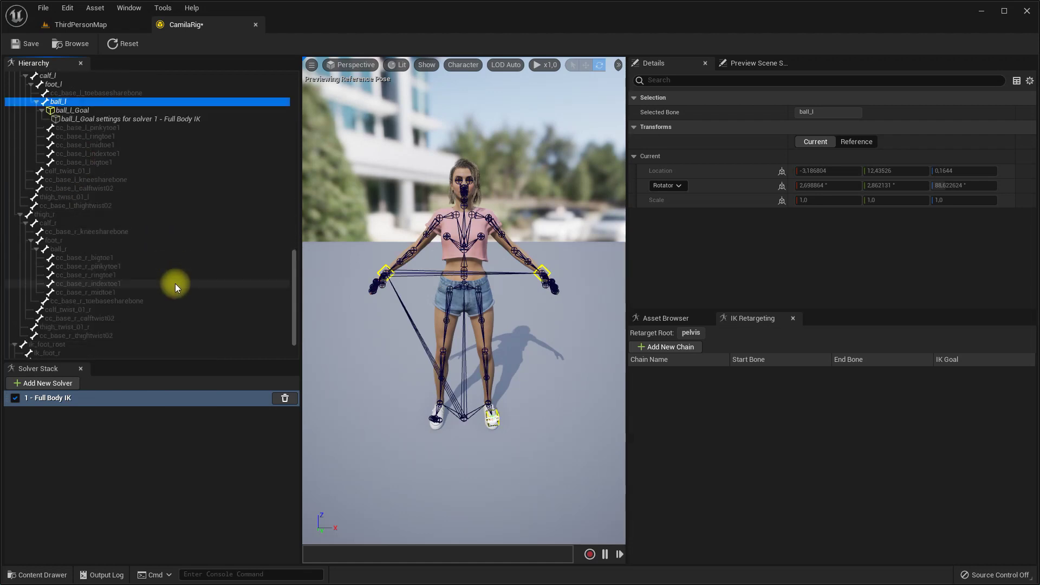
{"action": "right_click", "coordinate": [67, 249]}
{"action": "left_click", "coordinate": [83, 270]}
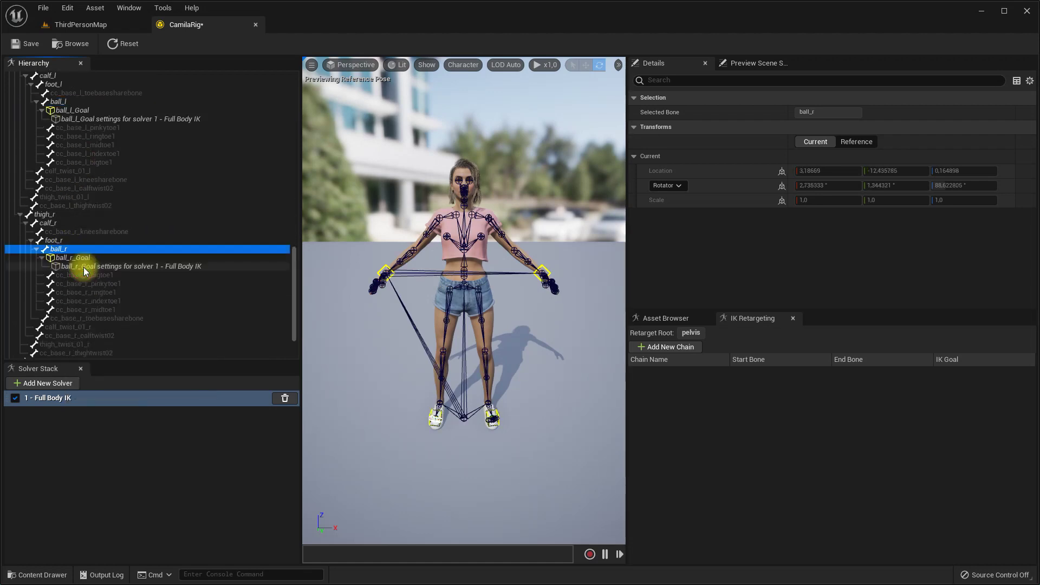
Add four new retarget chains and name the first two Root and Spine.
{"action": "left_click", "coordinate": [671, 346]}
{"action": "left_click", "coordinate": [673, 347]}
{"action": "left_click", "coordinate": [673, 347]}
{"action": "left_click", "coordinate": [673, 347]}
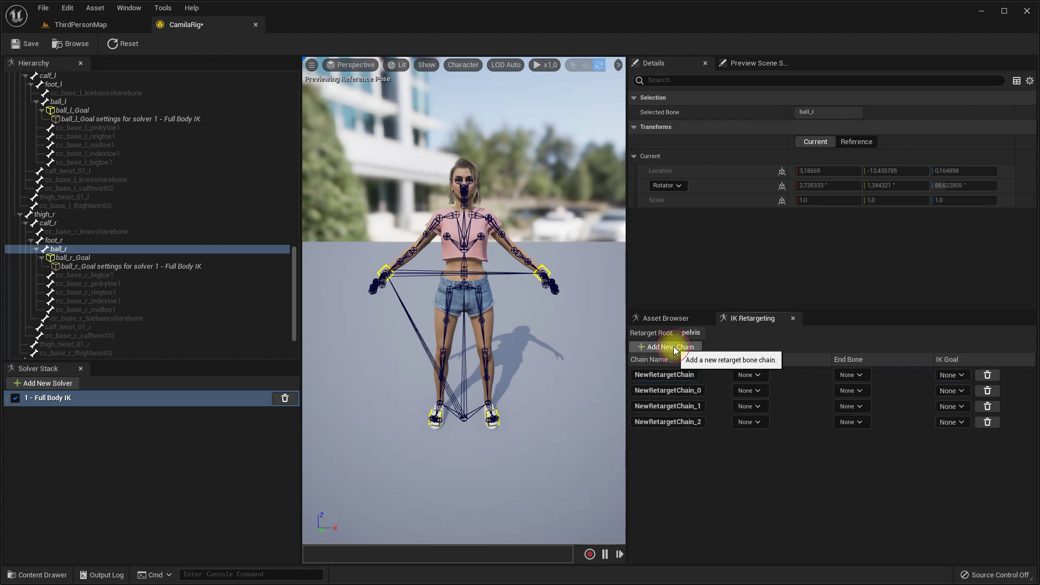
{"action": "double_click", "coordinate": [681, 374]}
{"action": "type", "text": "Root"}
{"action": "key", "text": "Tab"}
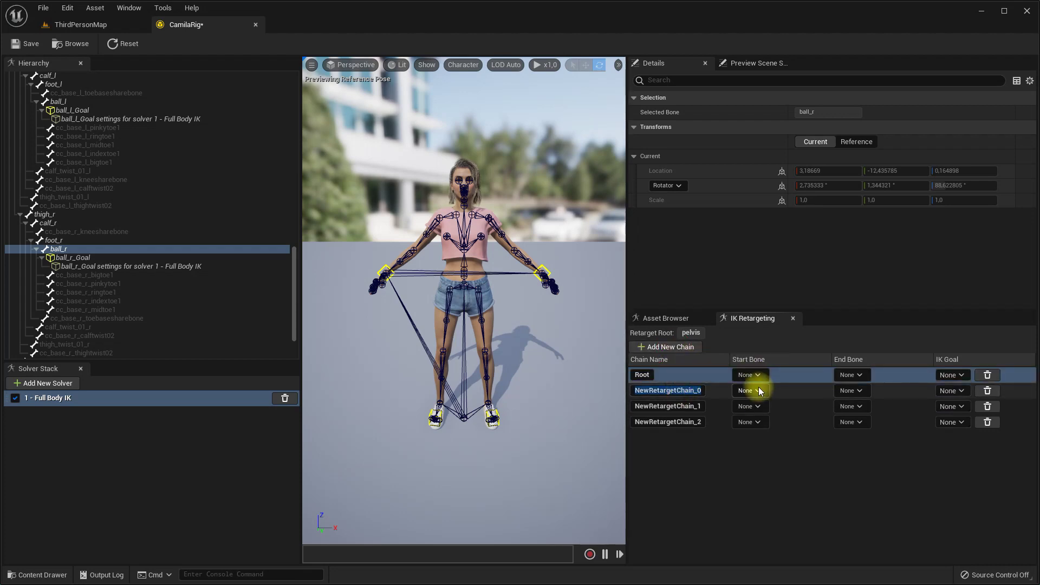
{"action": "type", "text": "S"}
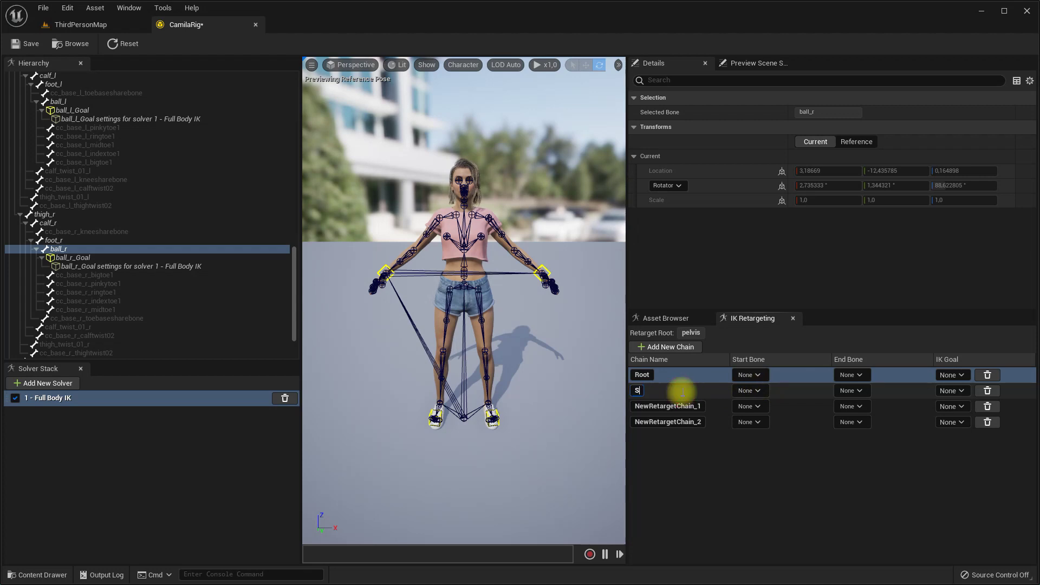
{"action": "type", "text": "pine"}
{"action": "key", "text": "Return"}
Name the two remaining new retarget chains Head and jaw.
{"action": "double_click", "coordinate": [686, 406]}
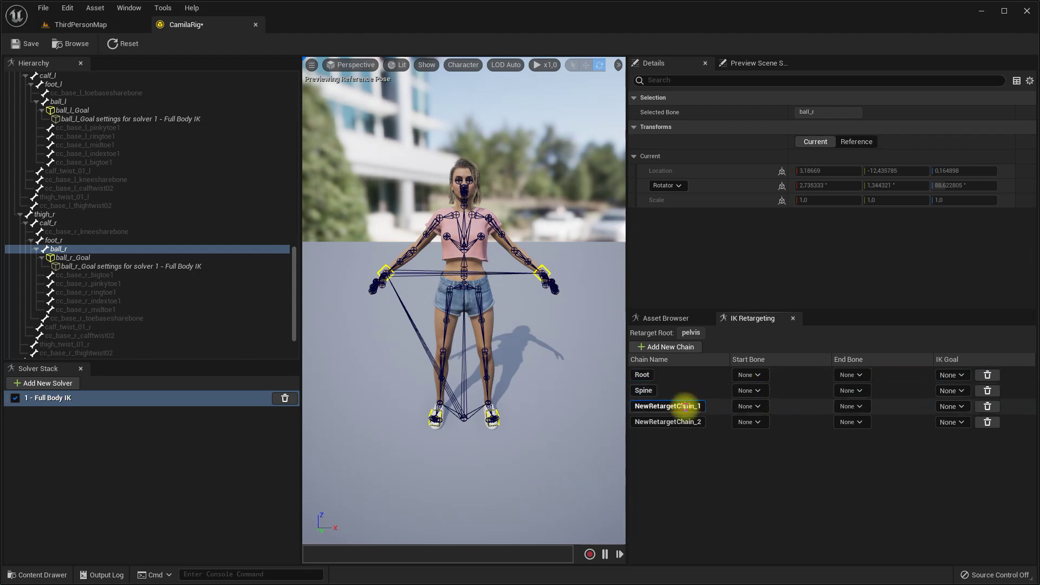
{"action": "type", "text": "Head"}
{"action": "double_click", "coordinate": [680, 422]}
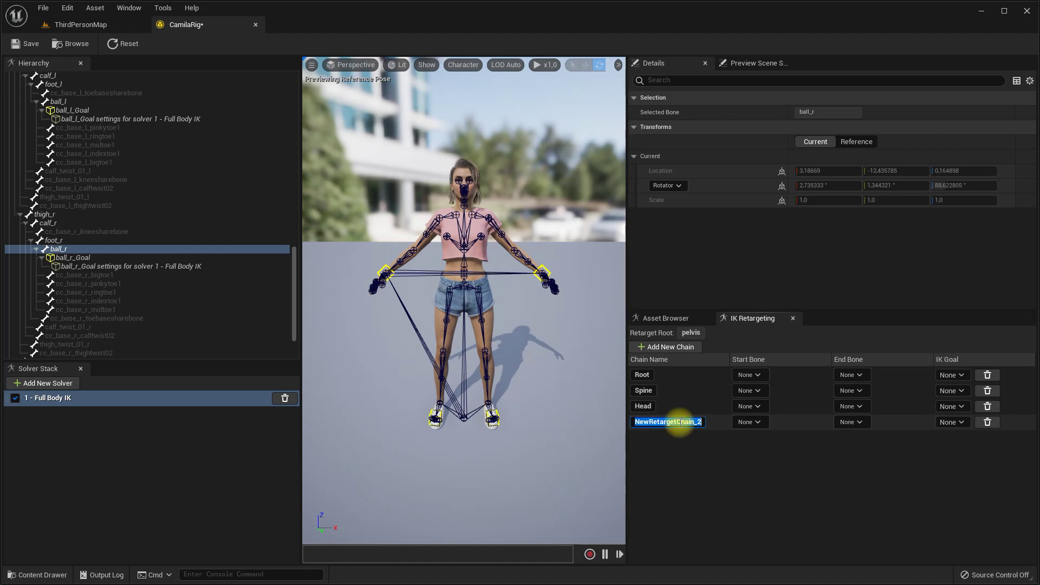
{"action": "type", "text": "jaw"}
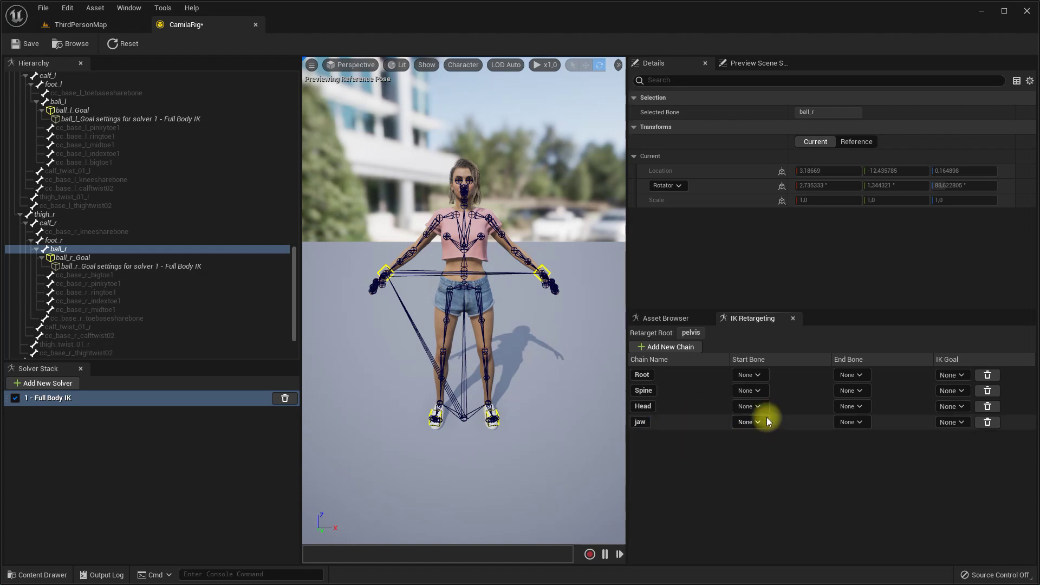
Set both the start bone and the end bone of the Root chain to root.
{"action": "left_click", "coordinate": [750, 375]}
{"action": "type", "text": "root"}
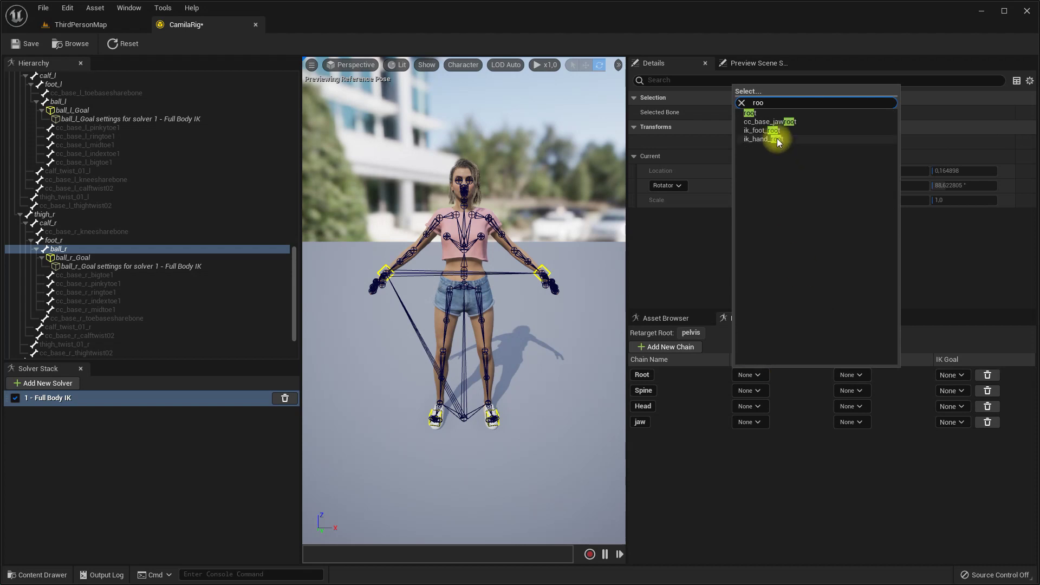
{"action": "left_click", "coordinate": [756, 113]}
{"action": "left_click", "coordinate": [848, 374]}
{"action": "type", "text": "roo"}
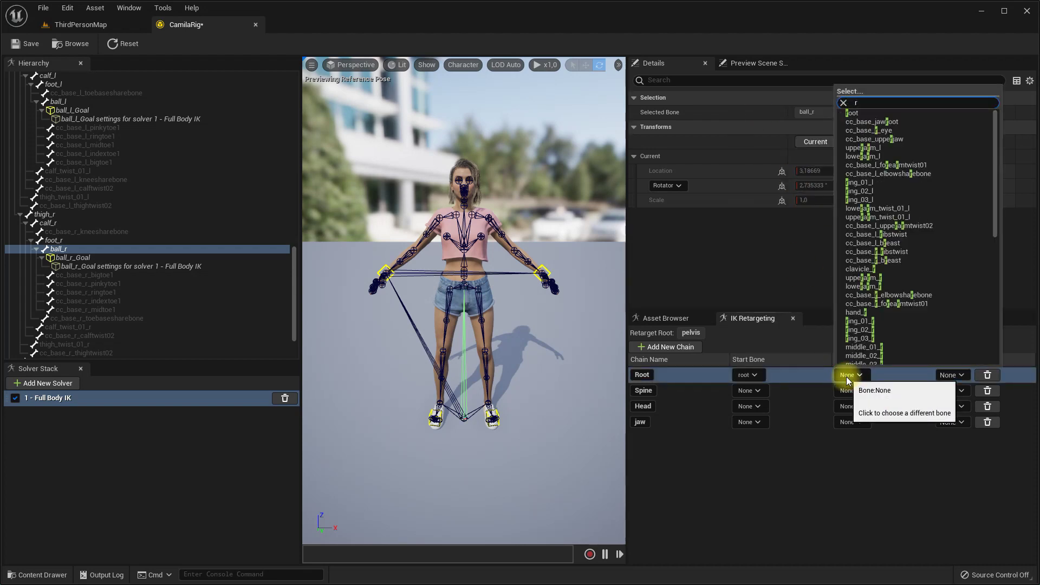
{"action": "left_click", "coordinate": [853, 115]}
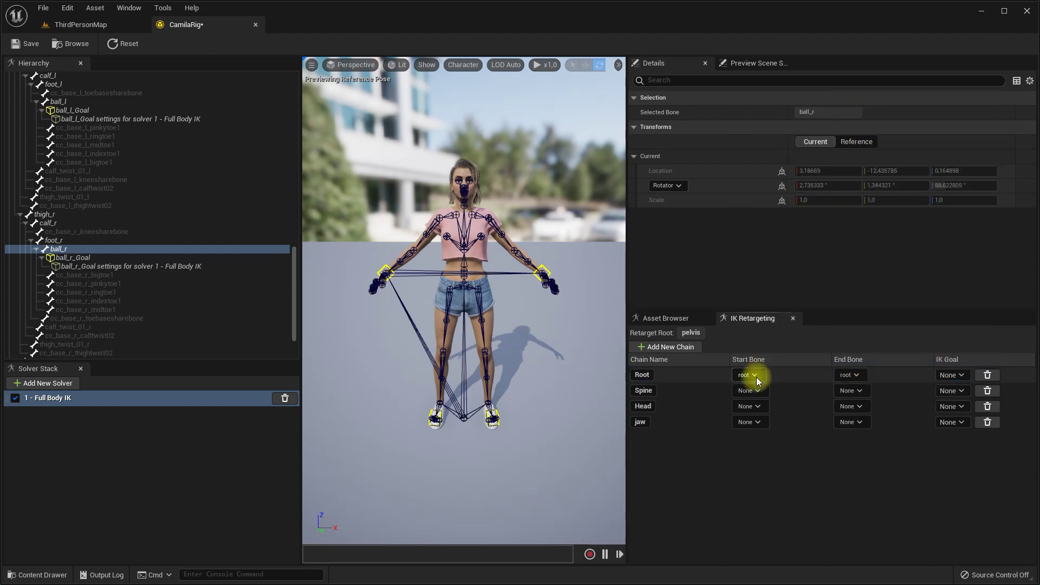
Set the Spine chain to start at bone spine_01 and end at spine_03.
{"action": "left_click", "coordinate": [751, 391]}
{"action": "type", "text": "spine"}
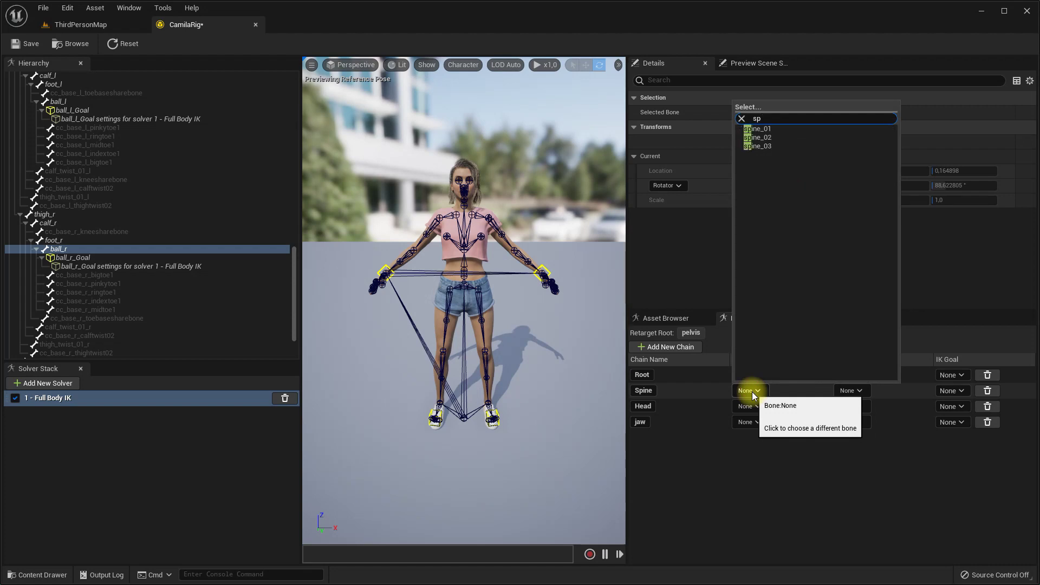
{"action": "left_click", "coordinate": [769, 128]}
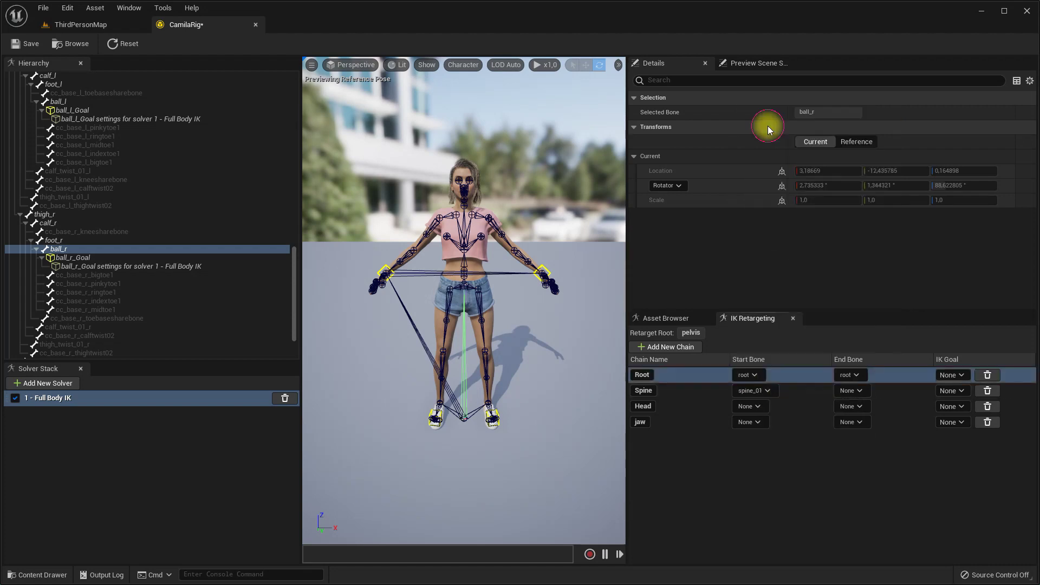
{"action": "left_click", "coordinate": [858, 385]}
{"action": "type", "text": "sp"}
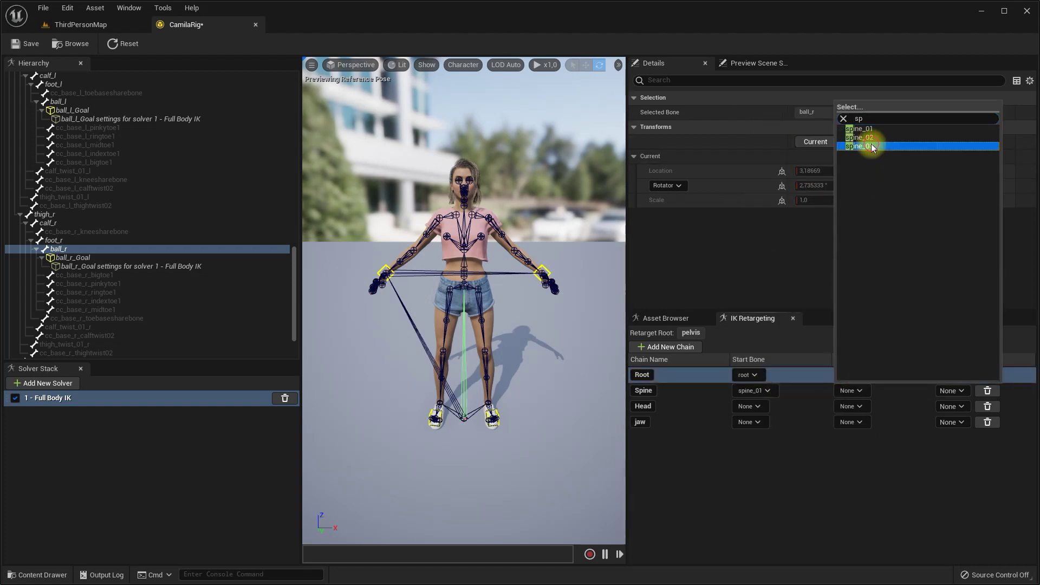
{"action": "left_click", "coordinate": [873, 146]}
Set the Head chain to start at bone neck_01 and end at head.
{"action": "left_click", "coordinate": [747, 406]}
{"action": "type", "text": "nec"}
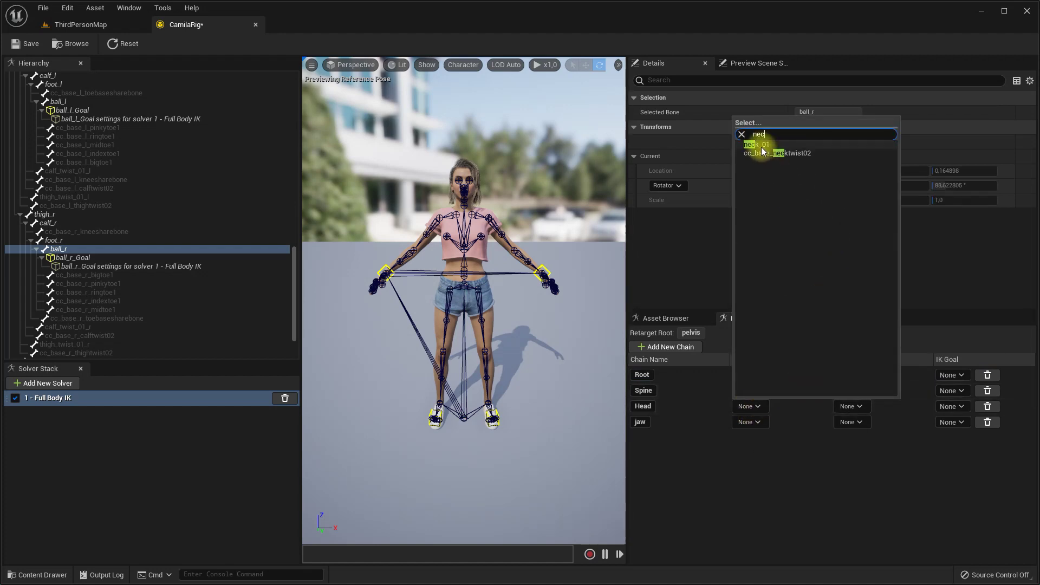
{"action": "left_click", "coordinate": [761, 146]}
{"action": "left_click", "coordinate": [851, 407]}
{"action": "type", "text": "head"}
{"action": "left_click", "coordinate": [867, 145]}
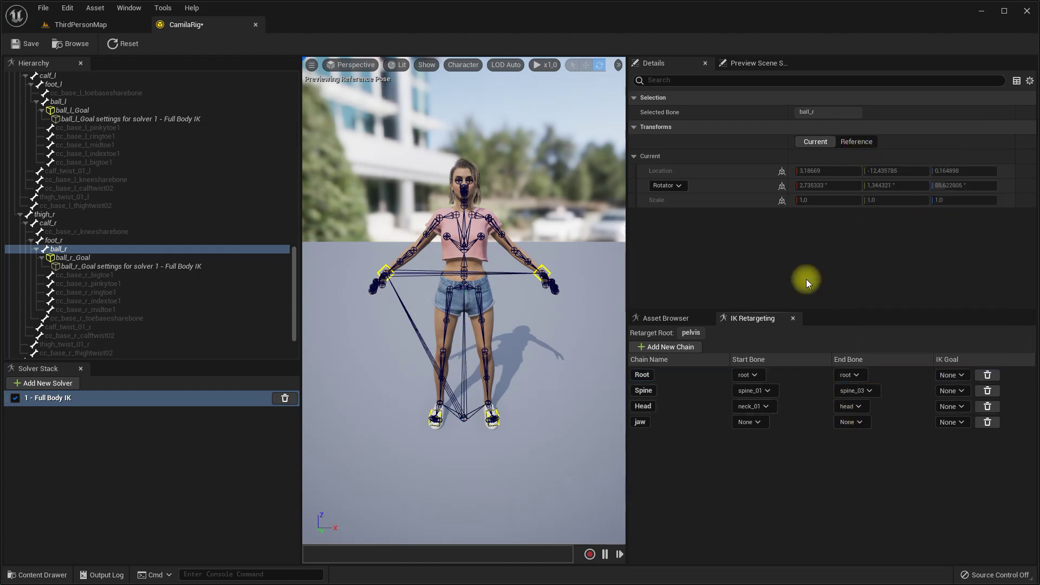
Set both the start bone and the end bone of the jaw chain to cc_base_jawroot.
{"action": "left_click", "coordinate": [749, 422]}
{"action": "type", "text": "ja"}
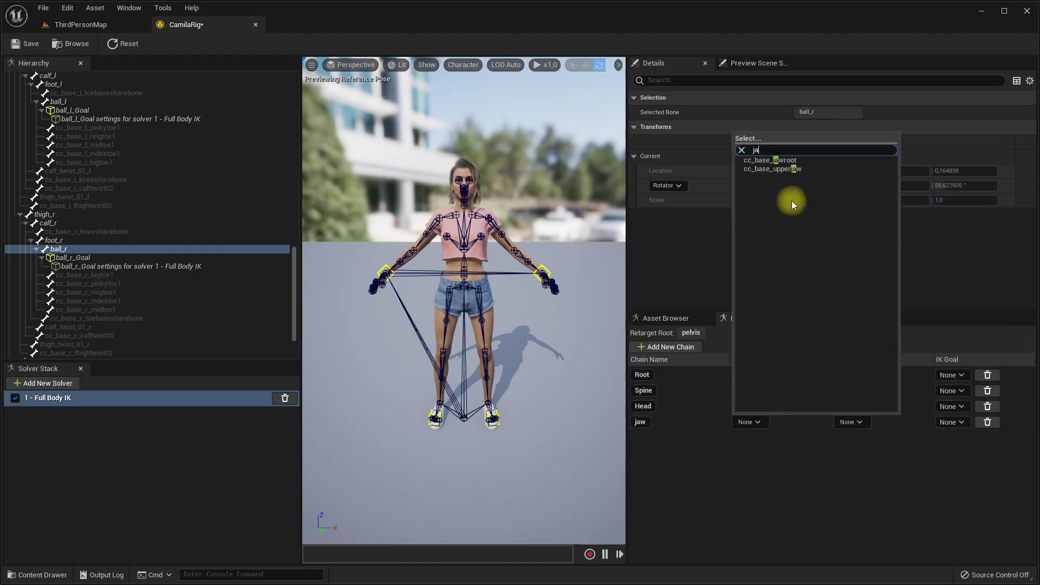
{"action": "left_click", "coordinate": [791, 161]}
{"action": "left_click", "coordinate": [847, 422]}
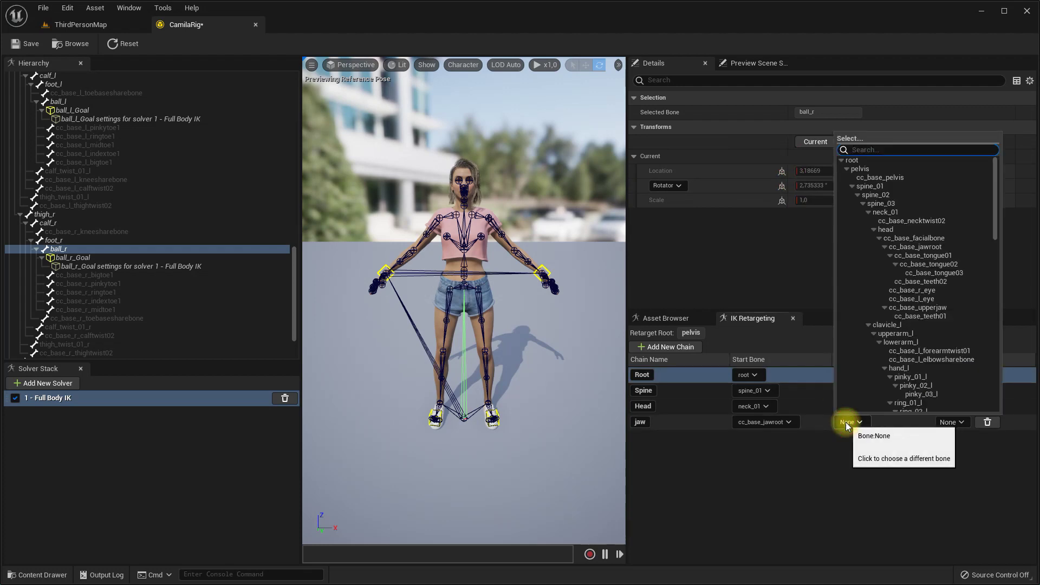
{"action": "type", "text": "ja"}
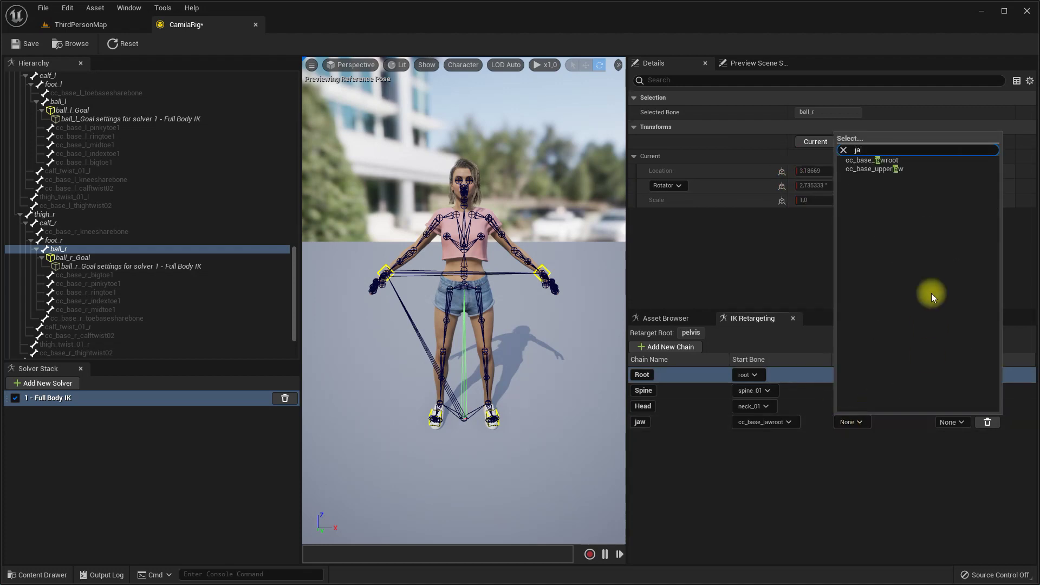
{"action": "left_click", "coordinate": [889, 160]}
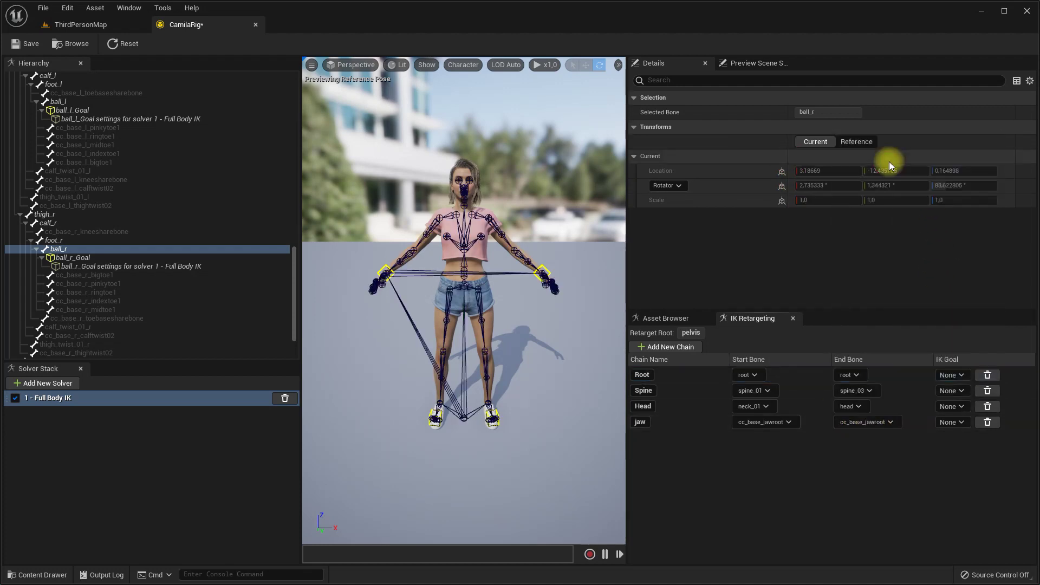
Add seven more retarget chains and name the first two of them LeftClavicle and LeftArm.
{"action": "left_click", "coordinate": [683, 349]}
{"action": "left_click", "coordinate": [682, 349]}
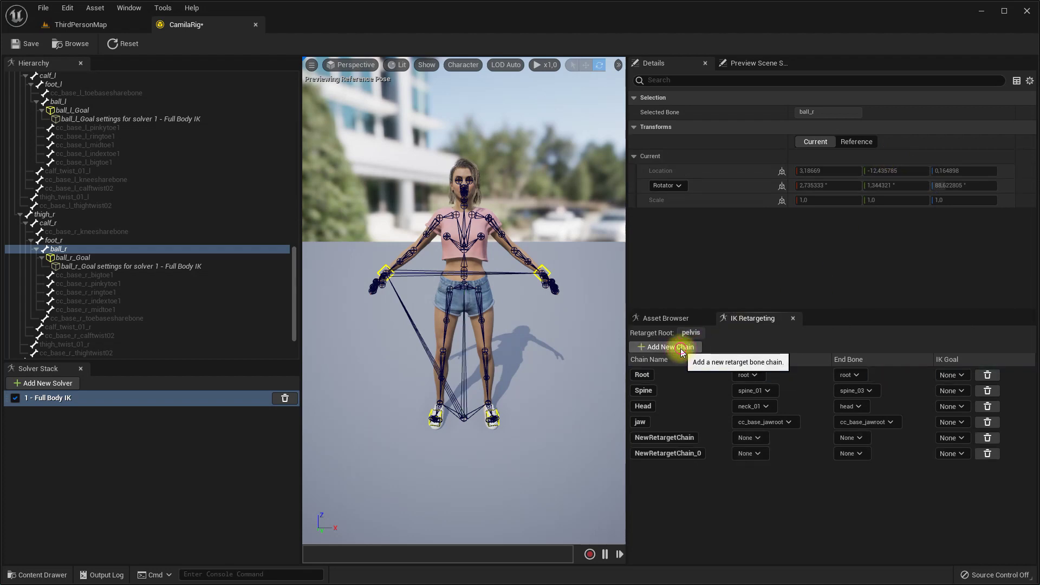
{"action": "left_click", "coordinate": [682, 349]}
{"action": "left_click", "coordinate": [681, 349]}
{"action": "left_click", "coordinate": [681, 350]}
{"action": "left_click", "coordinate": [681, 349]}
{"action": "left_click", "coordinate": [682, 349]}
{"action": "double_click", "coordinate": [670, 438]}
{"action": "type", "text": "LeftClavicle"}
{"action": "key", "text": "Return"}
{"action": "double_click", "coordinate": [688, 450]}
{"action": "type", "text": "LeftArm"}
{"action": "key", "text": "Return"}
Name the five remaining new chains for the left fingers LeftIndex, LeftMiddle, LeftPinky, LeftRing and LeftThumb.
{"action": "double_click", "coordinate": [698, 469]}
{"action": "type", "text": "LeftIndex"}
{"action": "key", "text": "Return"}
{"action": "double_click", "coordinate": [692, 484]}
{"action": "type", "text": "LeftMiddle"}
{"action": "key", "text": "Return"}
{"action": "left_click", "coordinate": [699, 500]}
{"action": "double_click", "coordinate": [700, 500]}
{"action": "type", "text": "LeftPinky"}
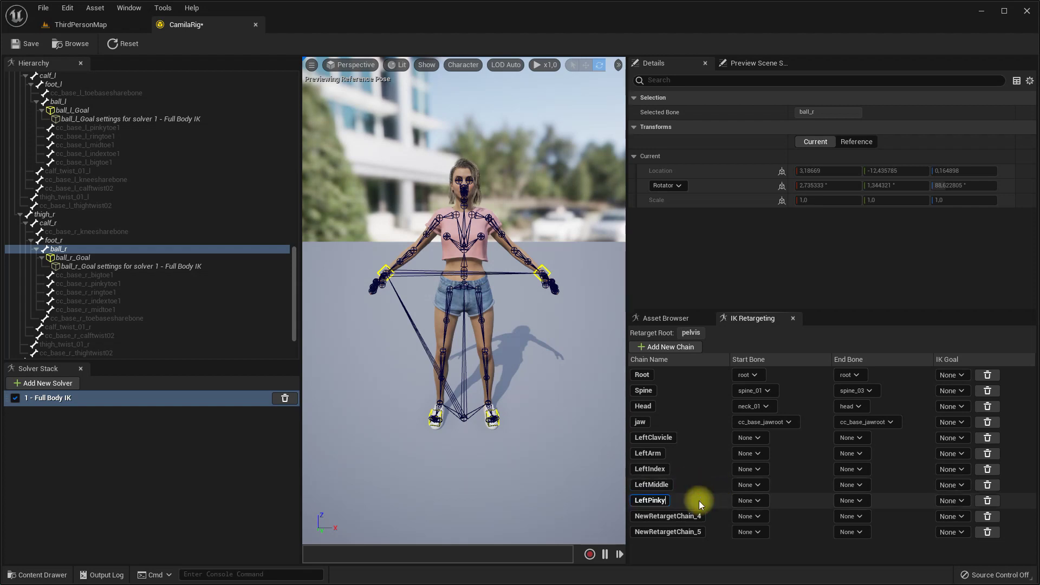
{"action": "key", "text": "Return"}
{"action": "left_click", "coordinate": [699, 515]}
{"action": "double_click", "coordinate": [699, 515]}
{"action": "type", "text": "LeftRing"}
{"action": "key", "text": "Return"}
{"action": "double_click", "coordinate": [689, 531]}
{"action": "type", "text": "LeftThumb"}
{"action": "key", "text": "Return"}
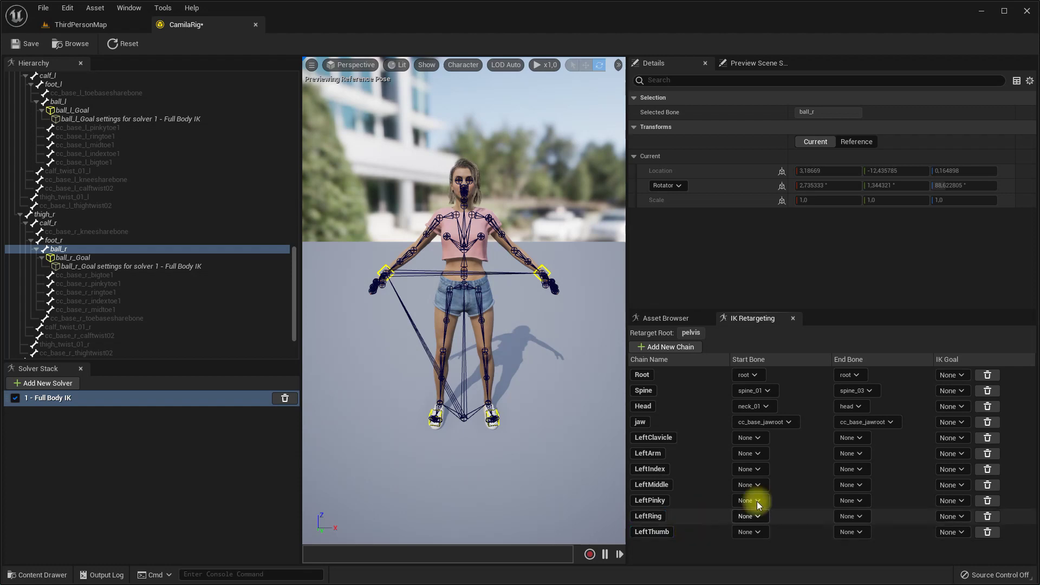
Set both the start bone and the end bone of the LeftClavicle chain to clavicle_l.
{"action": "left_click", "coordinate": [761, 437]}
{"action": "type", "text": "clav"}
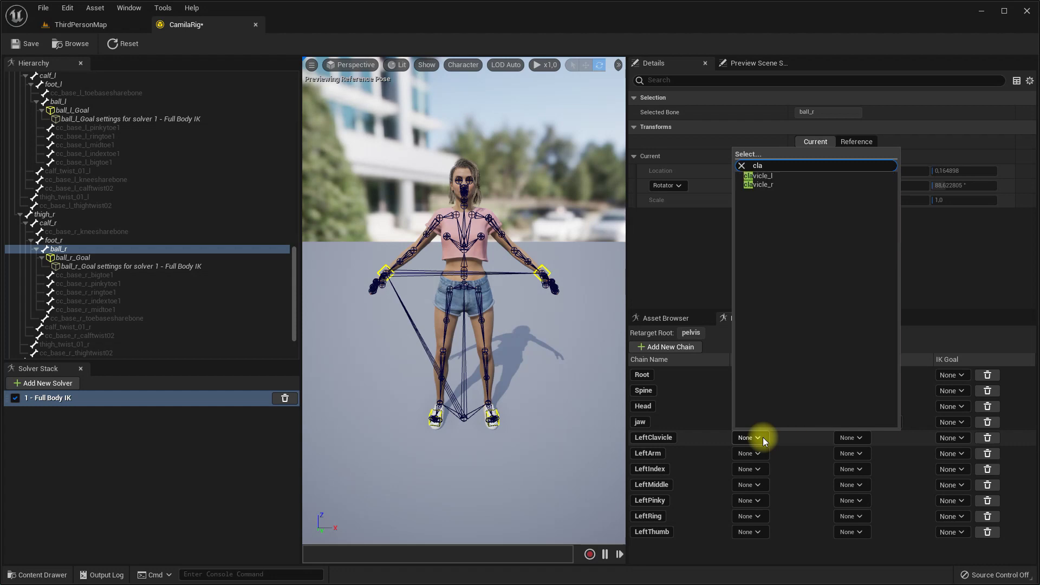
{"action": "left_click", "coordinate": [788, 212]}
{"action": "left_click", "coordinate": [849, 439]}
{"action": "type", "text": "cla"}
{"action": "left_click", "coordinate": [860, 176]}
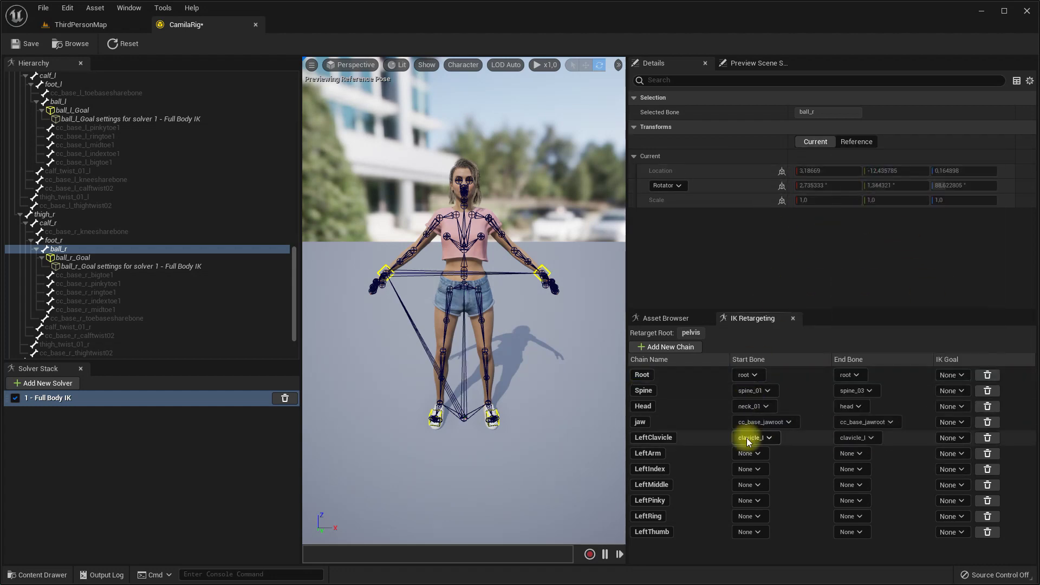
Set the LeftArm chain to run from upperarm_l to hand_l and assign hand_l_Goal as its IK goal.
{"action": "left_click", "coordinate": [756, 453]}
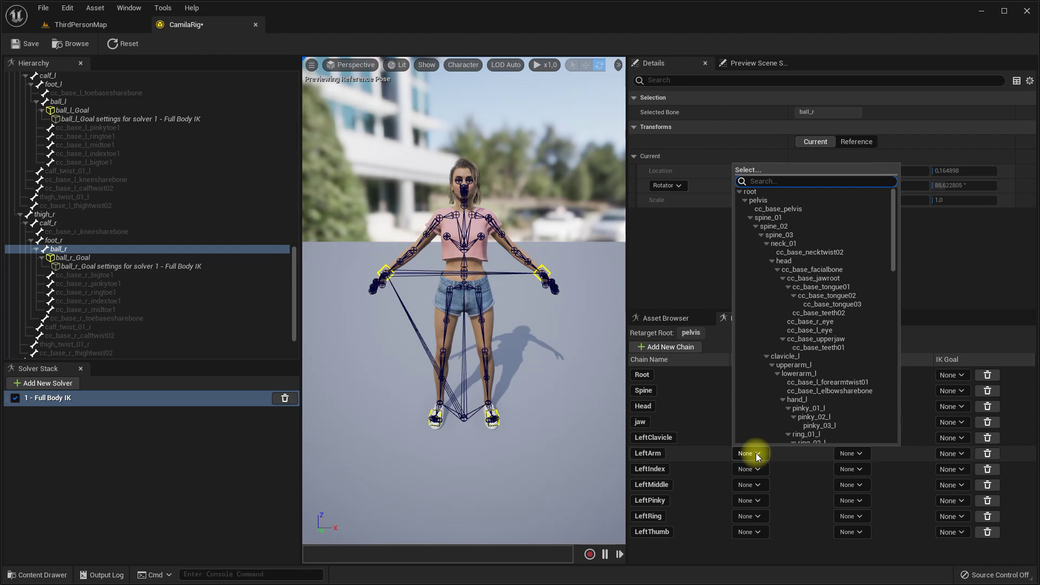
{"action": "type", "text": "upper"}
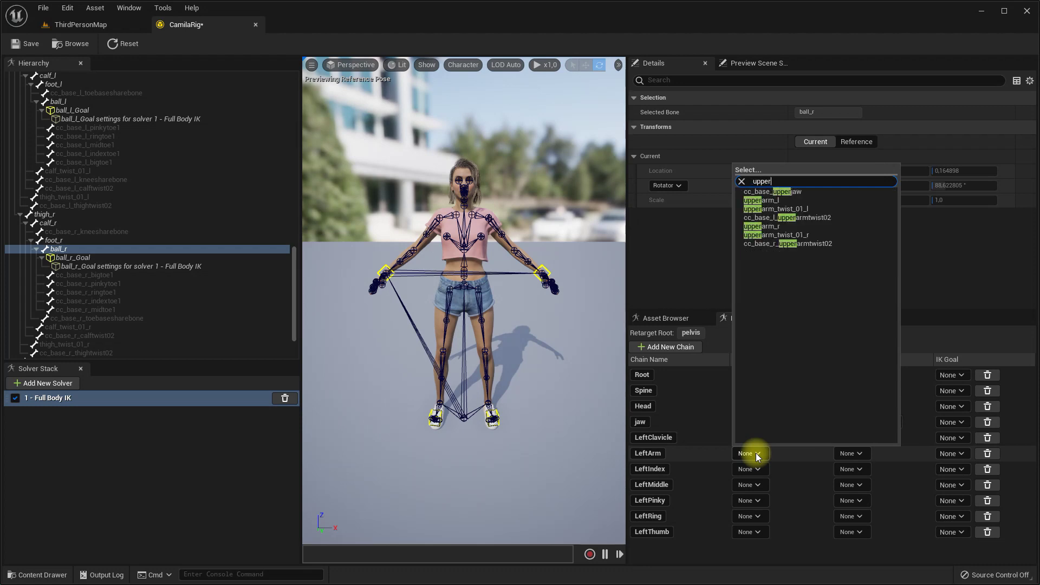
{"action": "left_click", "coordinate": [762, 200]}
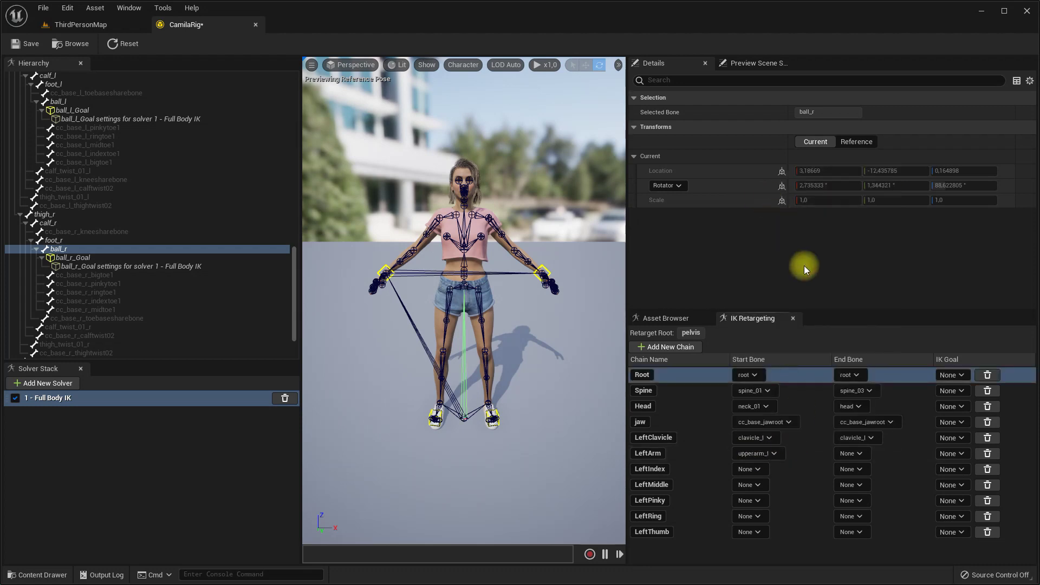
{"action": "left_click", "coordinate": [850, 456]}
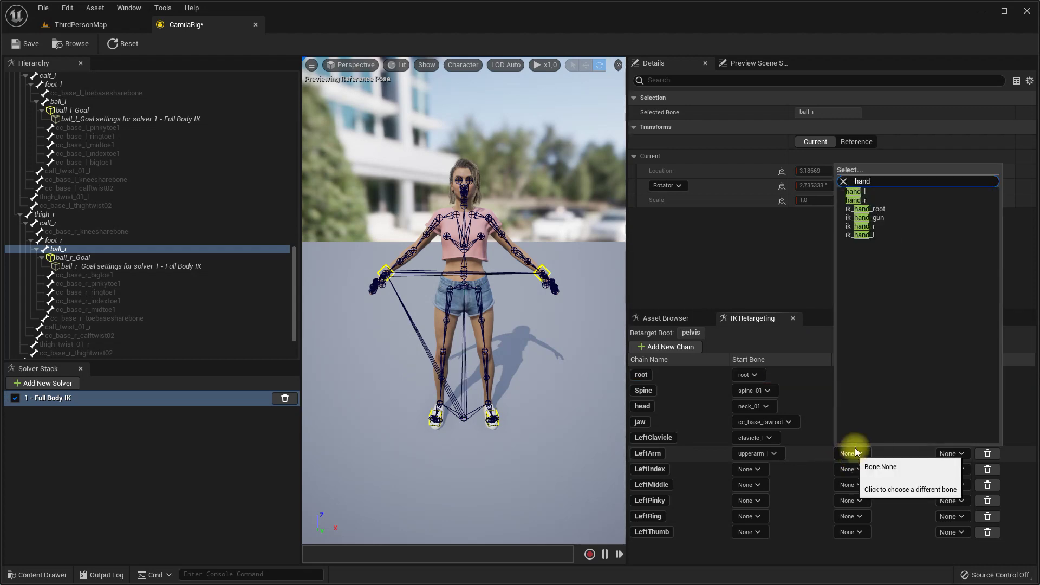
{"action": "left_click", "coordinate": [858, 189]}
{"action": "left_click", "coordinate": [957, 455]}
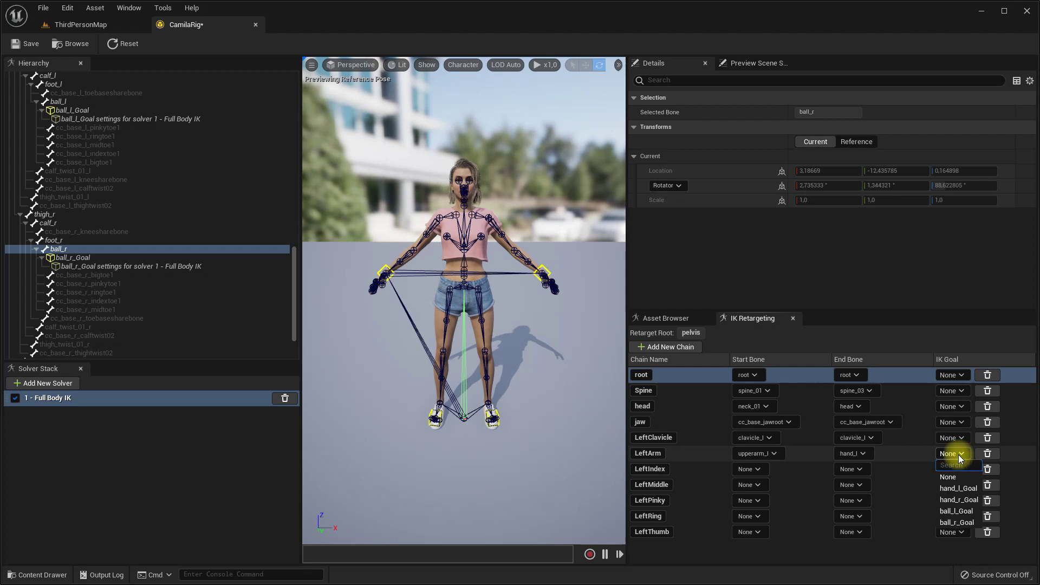
{"action": "left_click", "coordinate": [957, 483]}
Set the LeftIndex chain to run from index_01_l to index_03_l.
{"action": "left_click", "coordinate": [750, 469]}
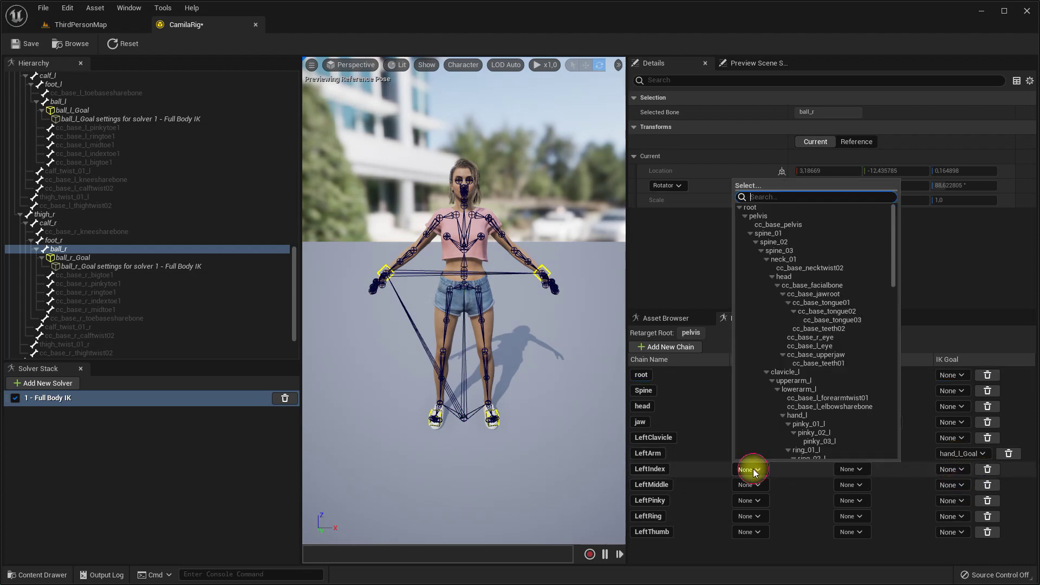
{"action": "type", "text": "index"}
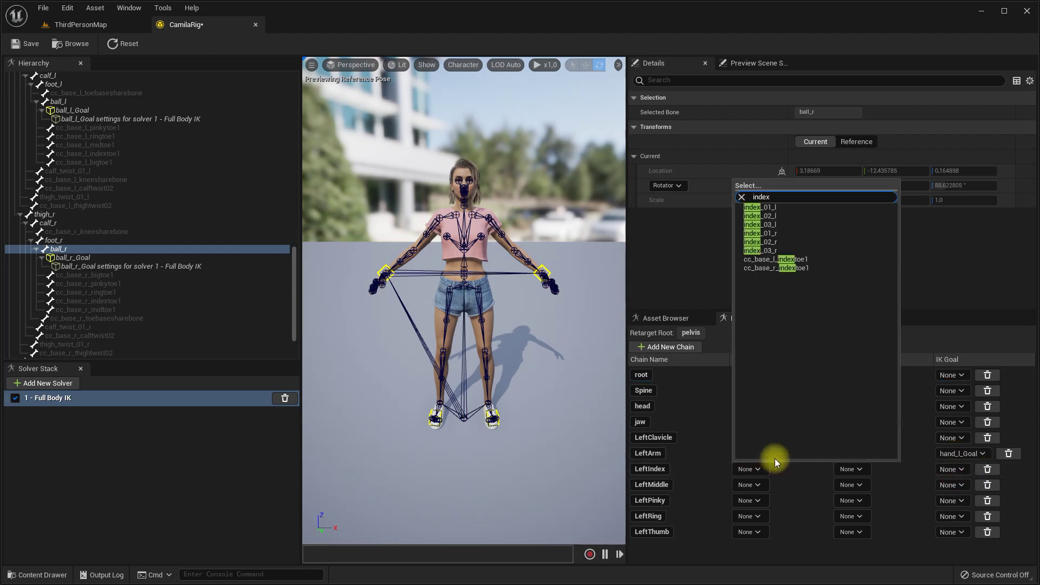
{"action": "left_click", "coordinate": [760, 207]}
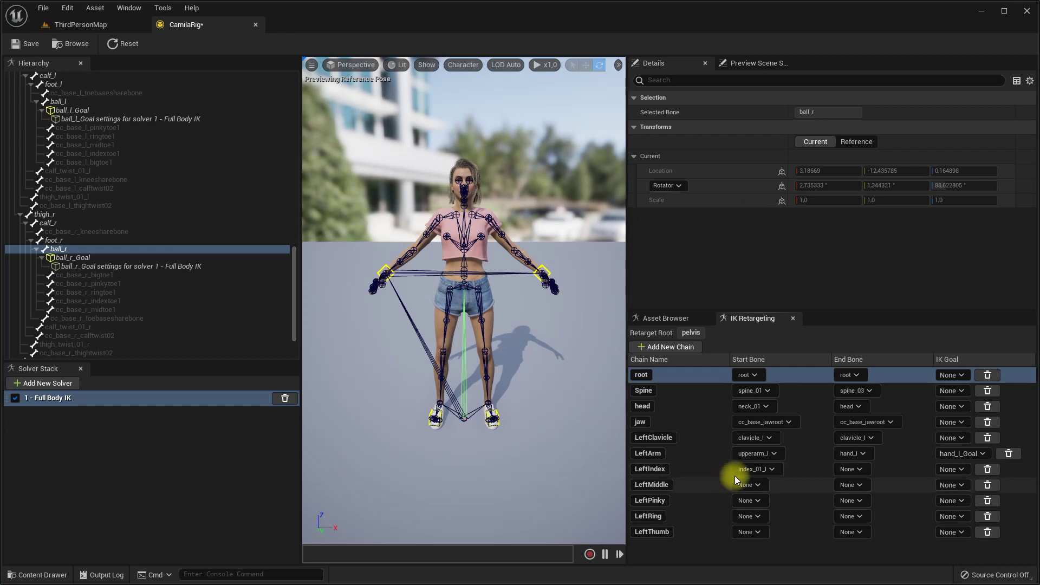
{"action": "left_click", "coordinate": [848, 469]}
{"action": "left_click", "coordinate": [848, 471]}
{"action": "type", "text": "ind"}
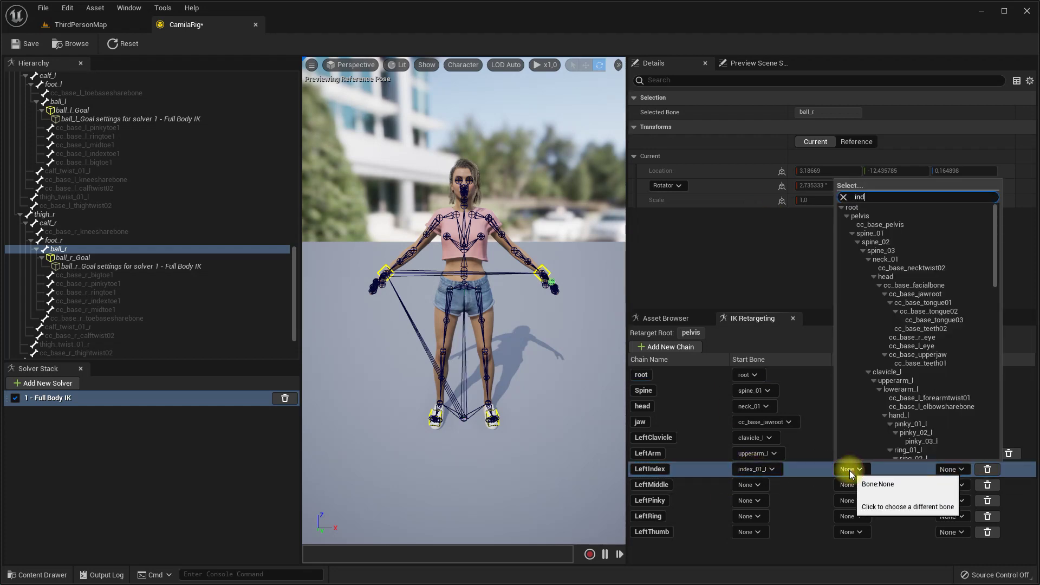
{"action": "type", "text": "ex"}
{"action": "left_click", "coordinate": [888, 270]}
Set the LeftMiddle chain's start bone to middle_01_l and its end bone to middle_03_l.
{"action": "left_click", "coordinate": [757, 486]}
{"action": "left_click", "coordinate": [759, 487]}
{"action": "type", "text": "midd"}
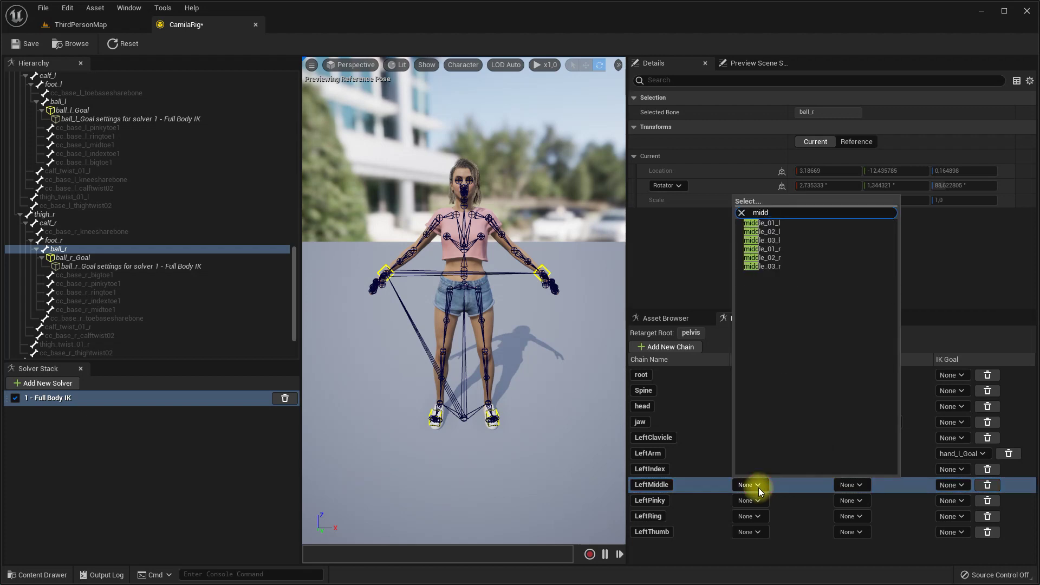
{"action": "left_click", "coordinate": [778, 225]}
{"action": "left_click", "coordinate": [850, 486]}
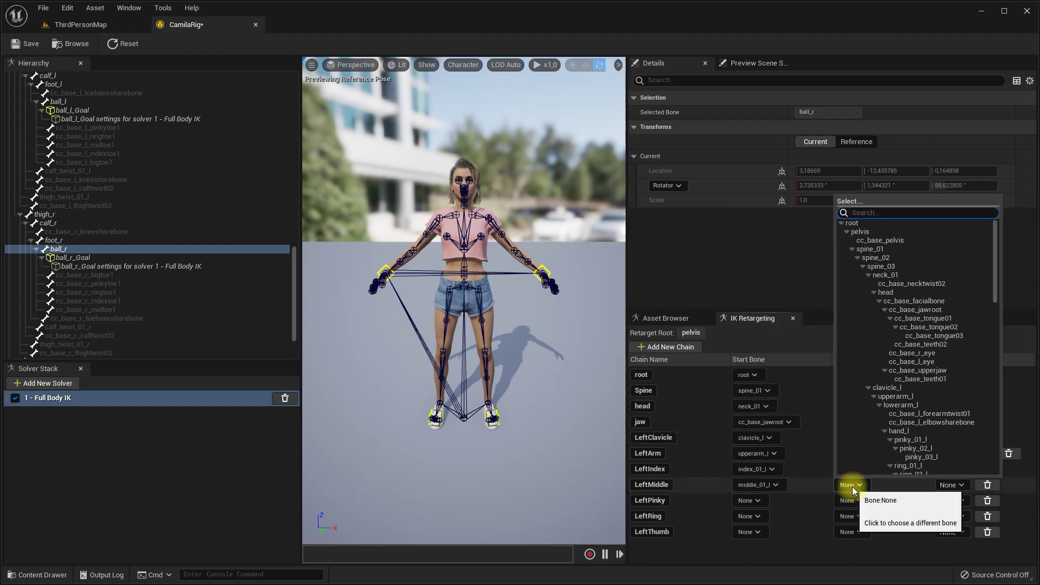
{"action": "type", "text": "midd"}
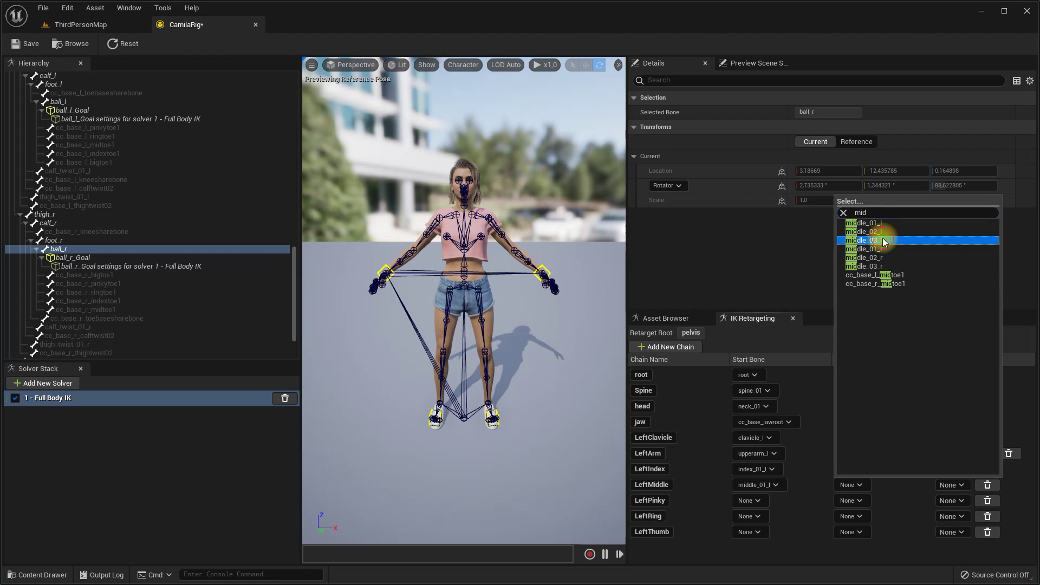
{"action": "left_click", "coordinate": [892, 240]}
Set the LeftPinky chain's start bone to pinky_01_l and its end bone to pinky_03_l.
{"action": "left_click", "coordinate": [749, 499]}
{"action": "left_click", "coordinate": [747, 502]}
{"action": "type", "text": "pin"}
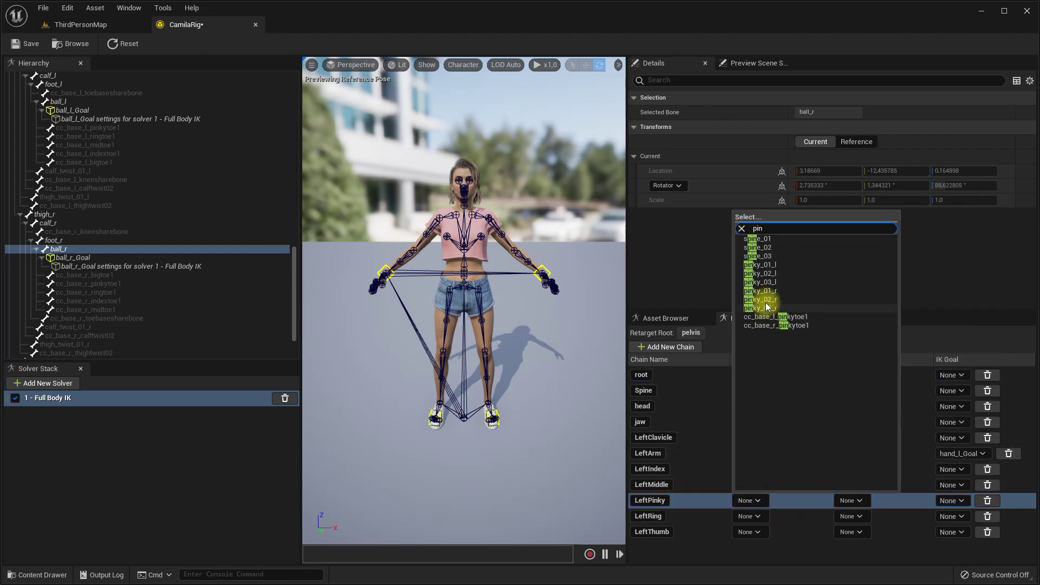
{"action": "left_click", "coordinate": [761, 265]}
{"action": "left_click", "coordinate": [850, 501]}
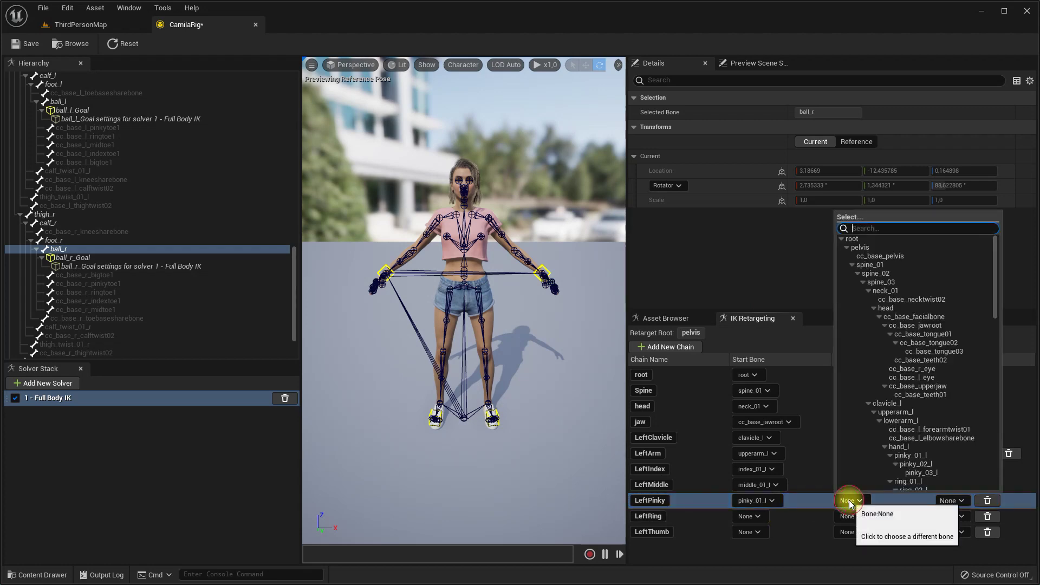
{"action": "type", "text": "pink"}
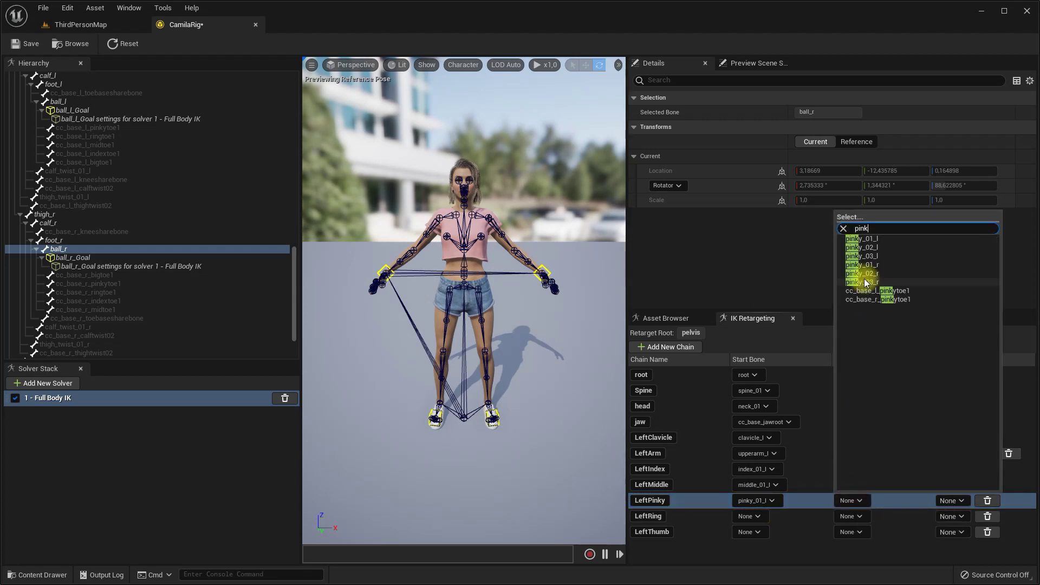
{"action": "left_click", "coordinate": [863, 255]}
Set the LeftRing chain's start bone to ring_01_l and its end bone to ring_03_l.
{"action": "left_click", "coordinate": [786, 515]}
{"action": "left_click", "coordinate": [755, 517]}
{"action": "type", "text": "ring"}
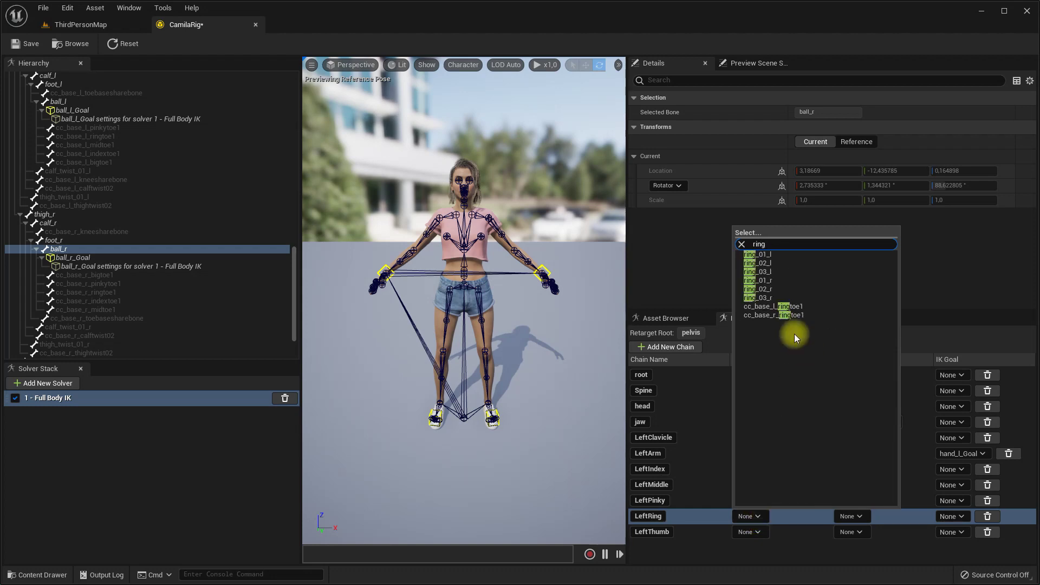
{"action": "left_click", "coordinate": [762, 254]}
{"action": "left_click", "coordinate": [851, 516]}
{"action": "type", "text": "ring"}
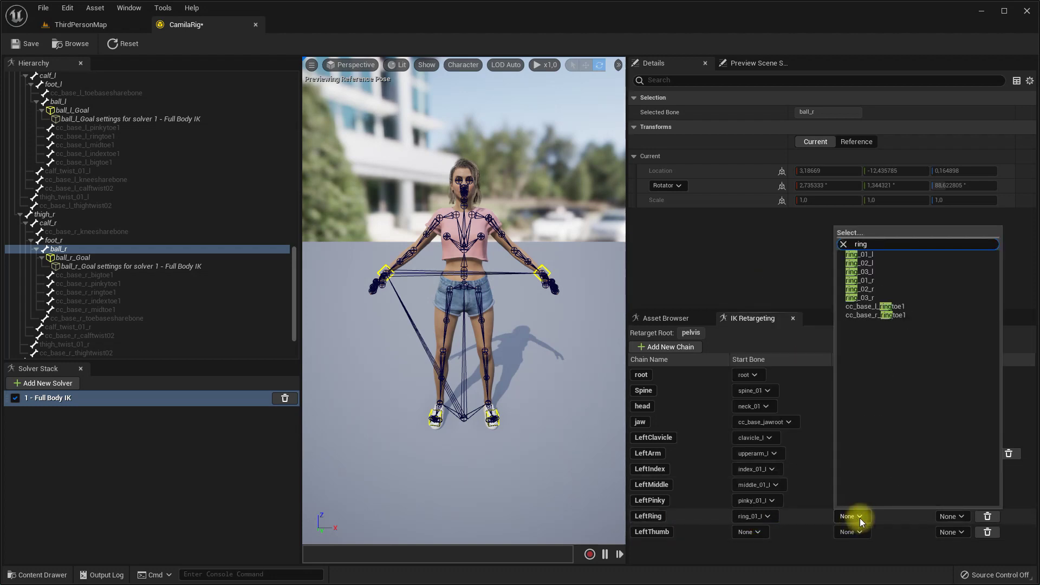
{"action": "left_click", "coordinate": [860, 297]}
Set the LeftThumb chain's start bone to thumb_01_l and its end bone to thumb_03_l.
{"action": "left_click", "coordinate": [788, 536]}
{"action": "left_click", "coordinate": [754, 533]}
{"action": "type", "text": "tThu"}
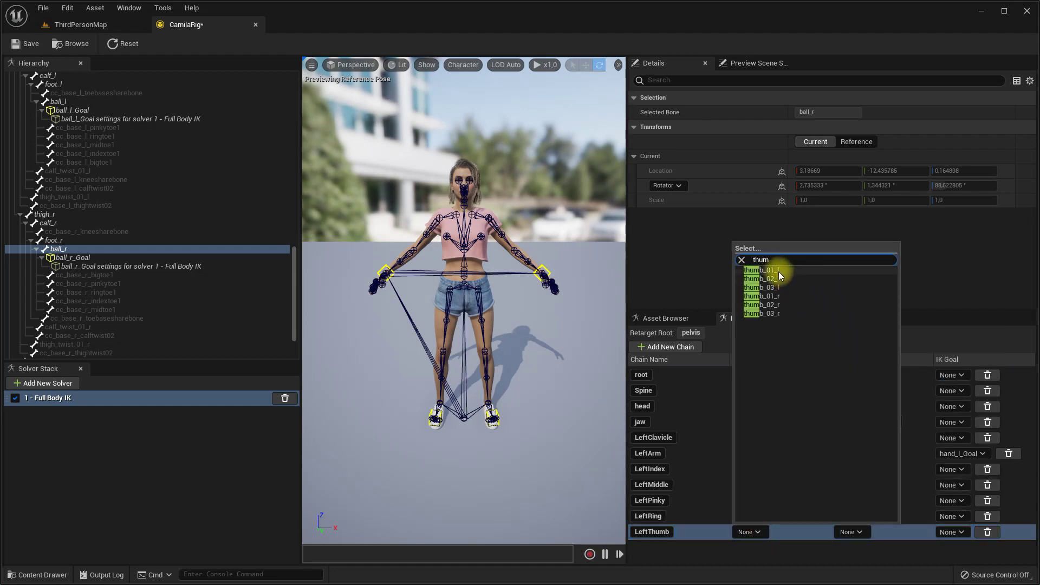
{"action": "left_click", "coordinate": [779, 272]}
{"action": "left_click", "coordinate": [861, 533]}
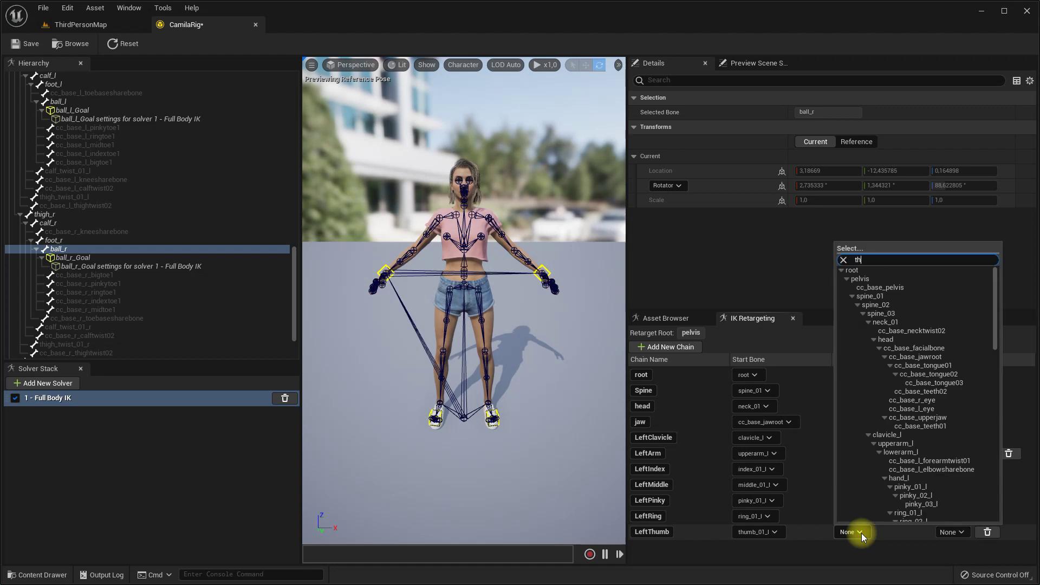
{"action": "type", "text": "thumb"}
{"action": "left_click", "coordinate": [874, 291]}
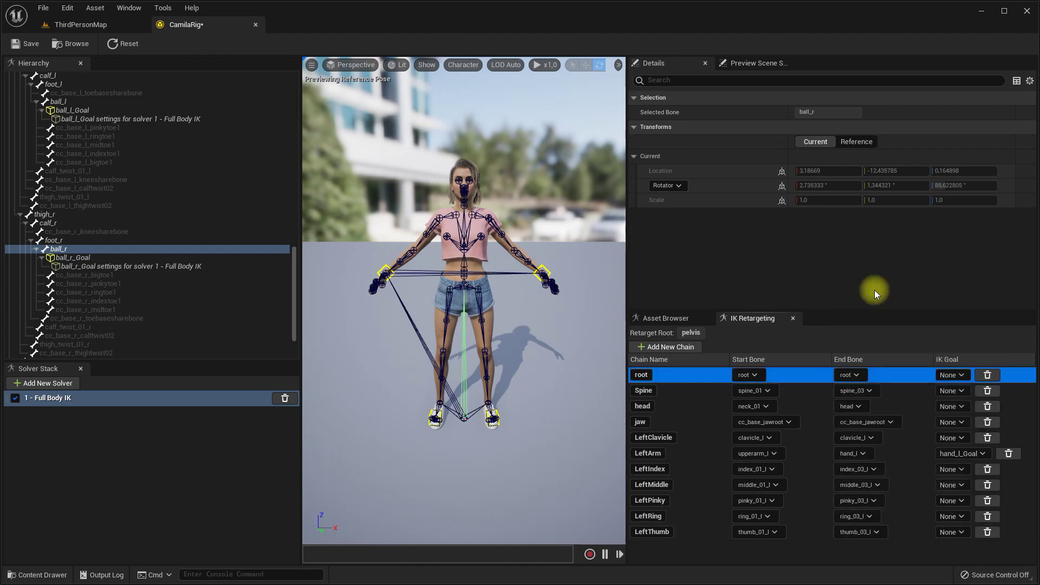
Add seven new retarget chains for the right arm and fingers.
{"action": "left_click", "coordinate": [676, 347]}
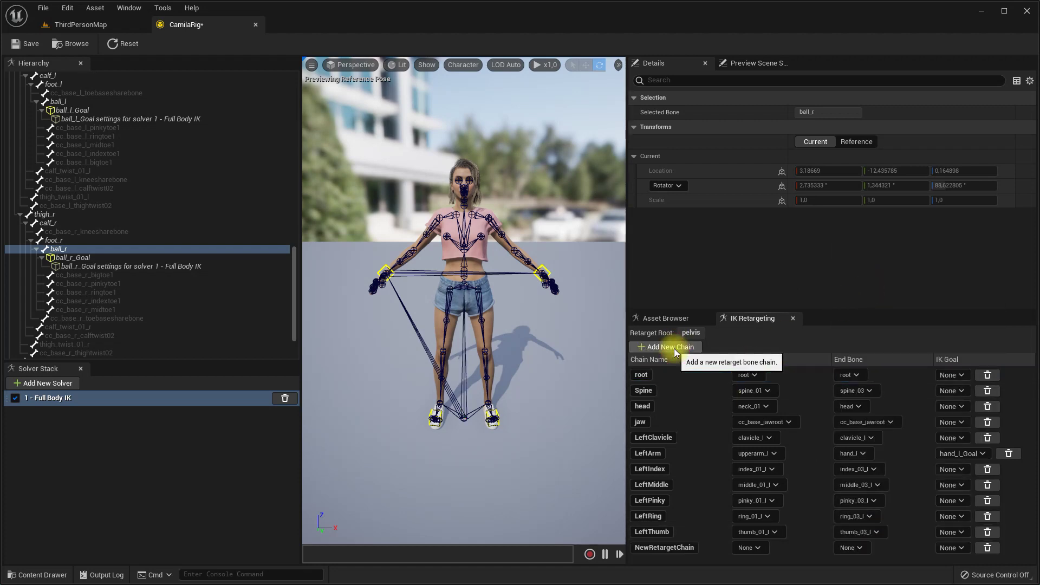
{"action": "left_click", "coordinate": [676, 348]}
{"action": "left_click", "coordinate": [677, 349]}
{"action": "left_click", "coordinate": [677, 348]}
{"action": "left_click", "coordinate": [677, 348]}
{"action": "left_click", "coordinate": [676, 348]}
{"action": "left_click", "coordinate": [677, 348]}
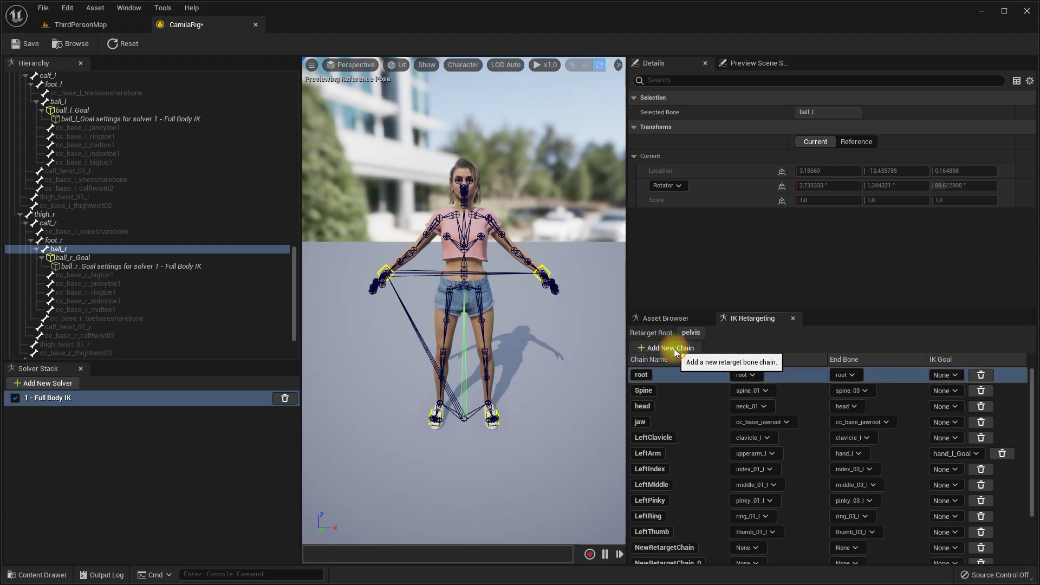
Rename the first two new chains below LeftThumb as RightClavicle and RightArm.
{"action": "scroll", "coordinate": [756, 484], "scroll_direction": "down", "scroll_amount": 3}
{"action": "double_click", "coordinate": [674, 461]}
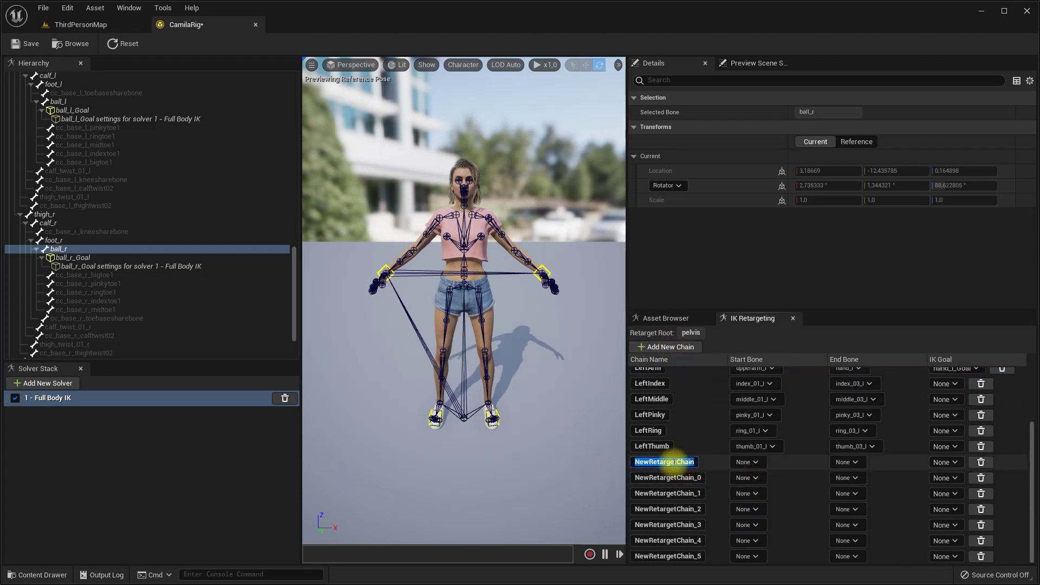
{"action": "type", "text": "RightClavicle"}
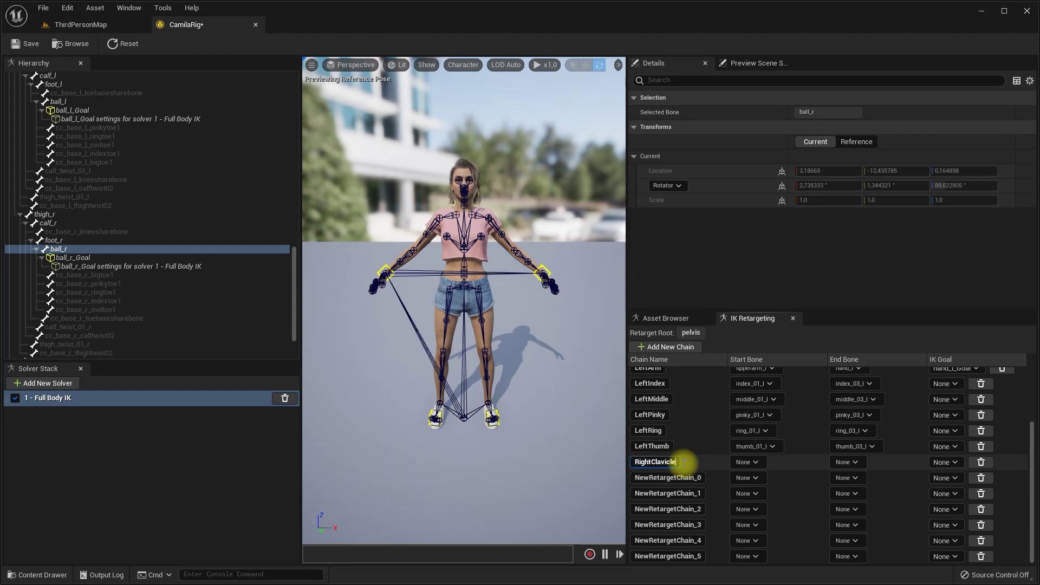
{"action": "double_click", "coordinate": [668, 477]}
{"action": "type", "text": "RightArm"}
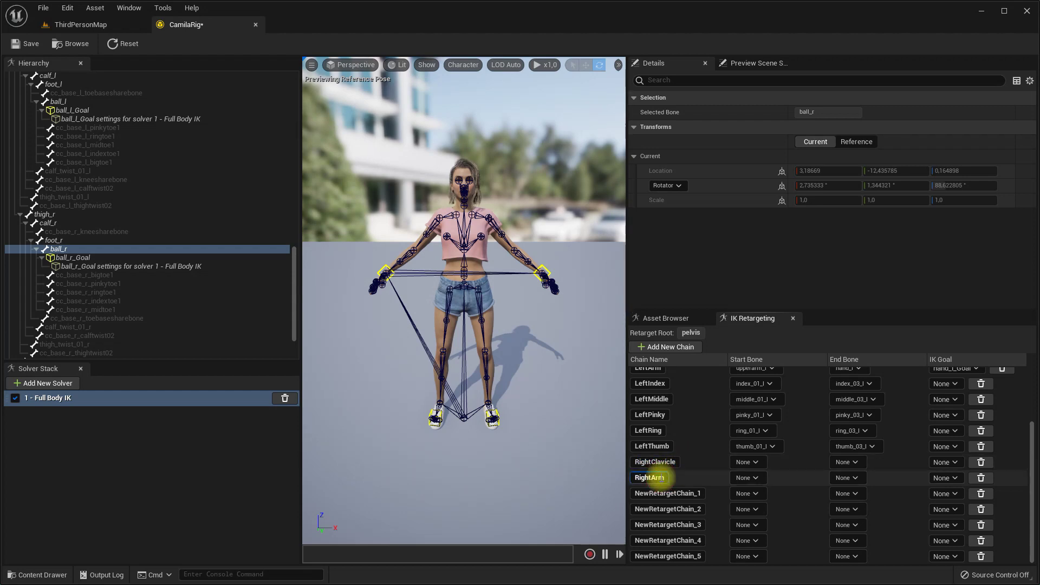
{"action": "key", "text": "Return"}
Name the five remaining new chains for the right fingers RightIndex, RightMiddle, RightPinky, RightRing and RightThumb.
{"action": "type", "text": "RightIndex"}
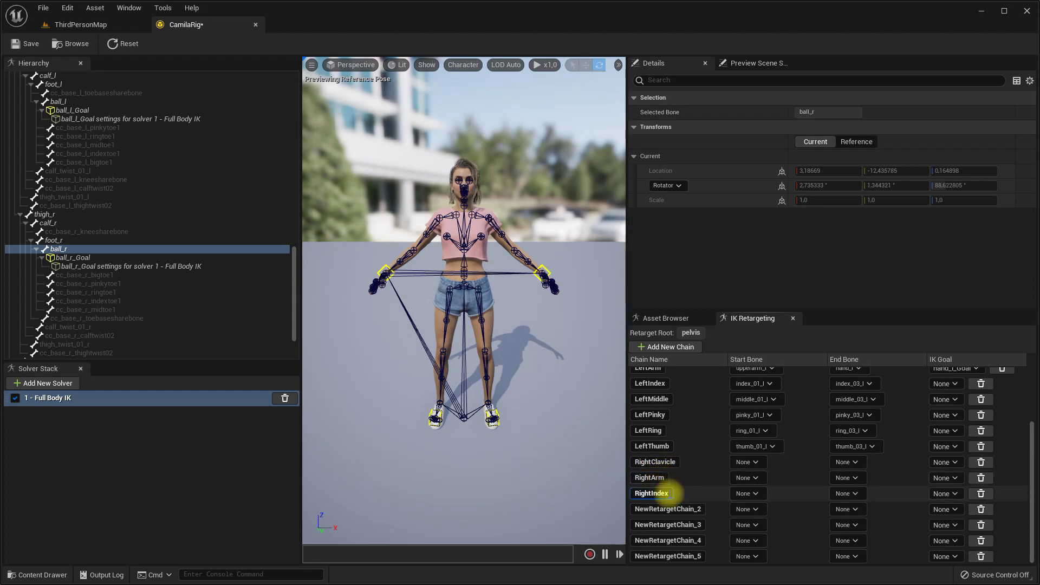
{"action": "double_click", "coordinate": [681, 508]}
{"action": "type", "text": "RightMiddle"}
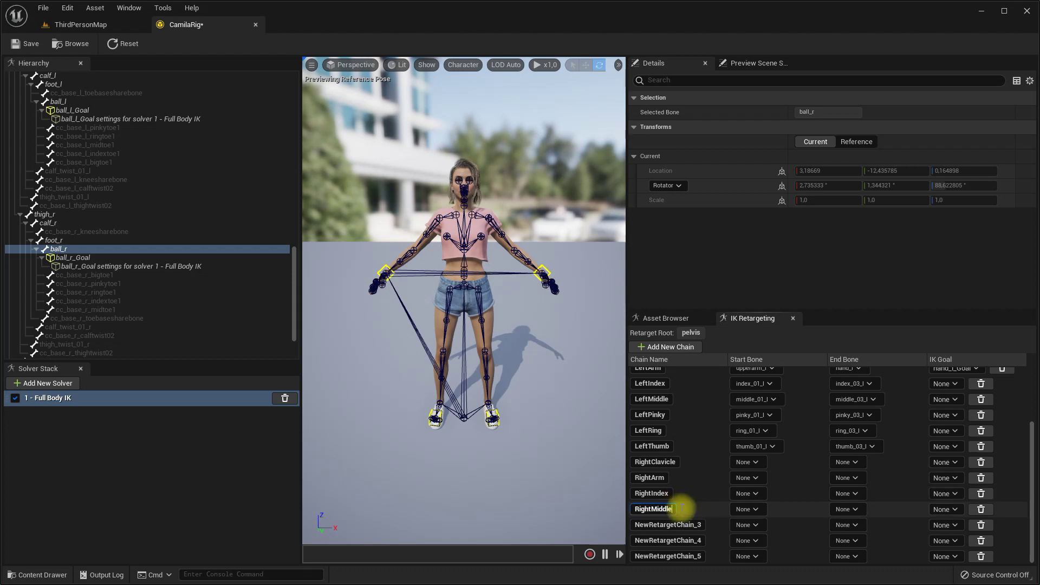
{"action": "double_click", "coordinate": [681, 525]}
{"action": "type", "text": "RightPinky"}
{"action": "double_click", "coordinate": [681, 540]}
{"action": "type", "text": "RightRing"}
{"action": "double_click", "coordinate": [675, 556]}
{"action": "type", "text": "RightThumb"}
Set both the start bone and the end bone of the RightClavicle chain to clavicle_r.
{"action": "left_click", "coordinate": [753, 462]}
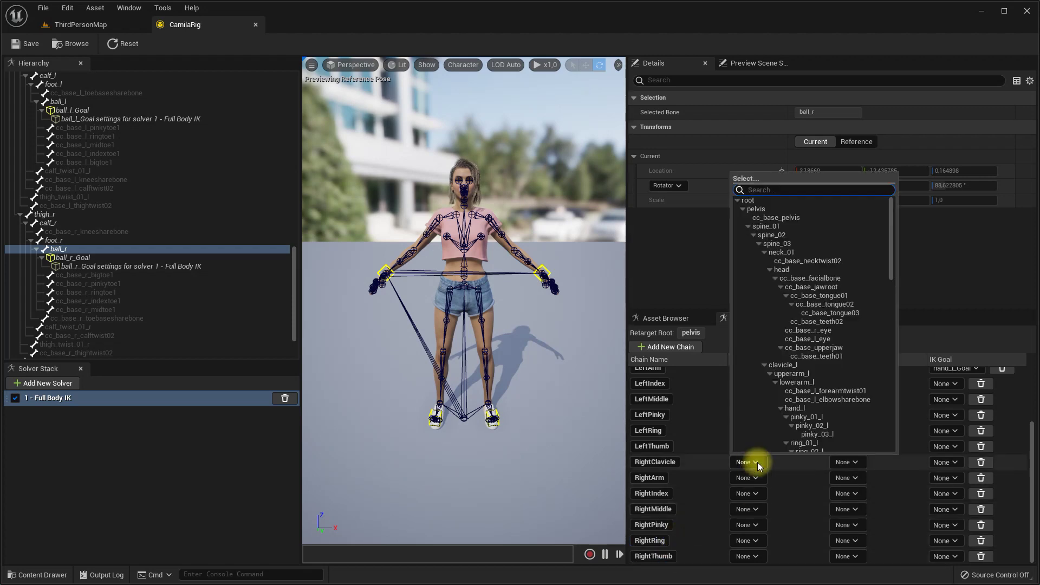
{"action": "type", "text": "clavi"}
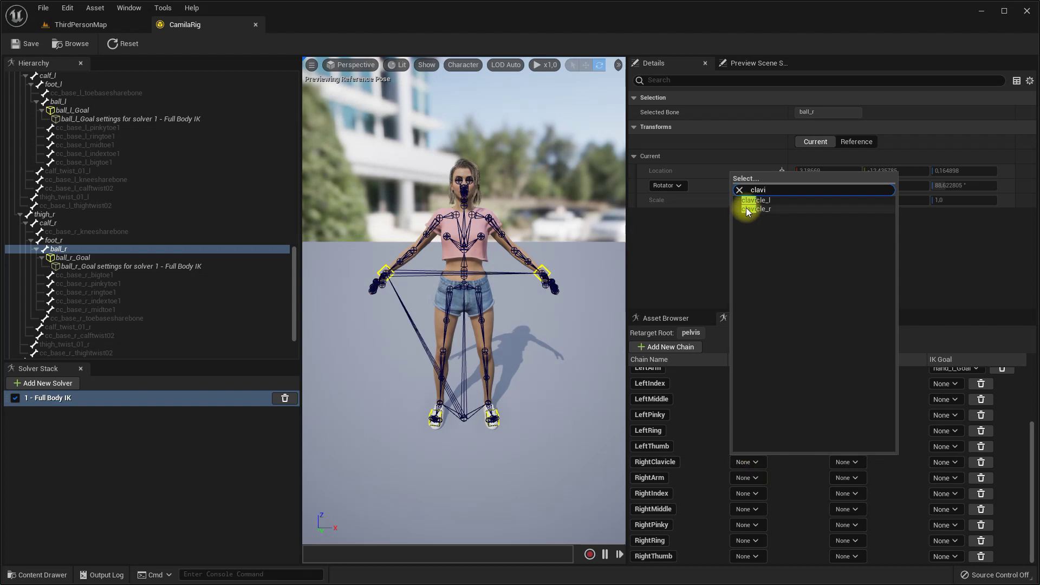
{"action": "left_click", "coordinate": [746, 208]}
{"action": "left_click", "coordinate": [841, 461]}
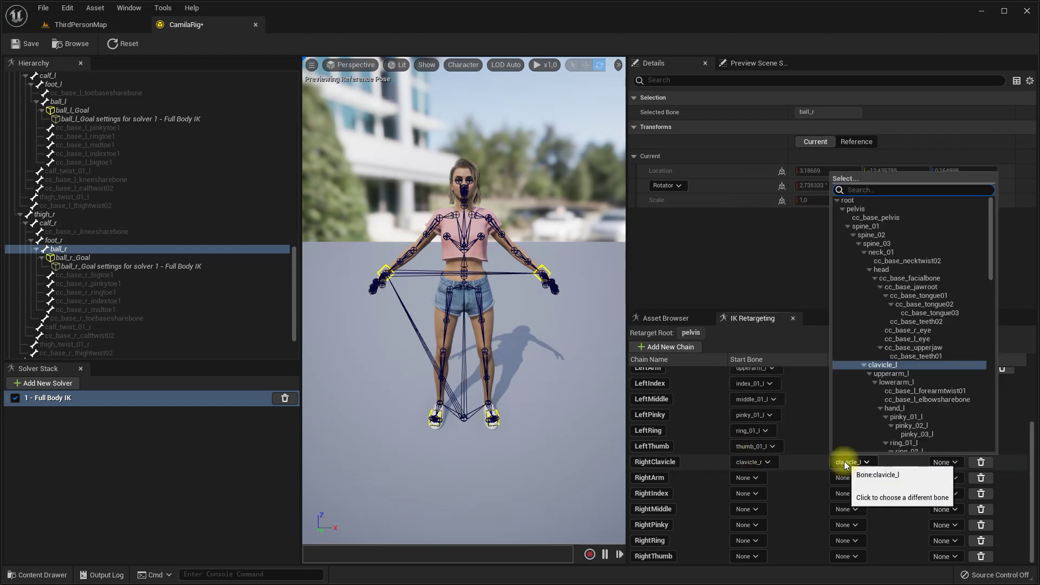
{"action": "type", "text": "clav"}
{"action": "left_click", "coordinate": [872, 211]}
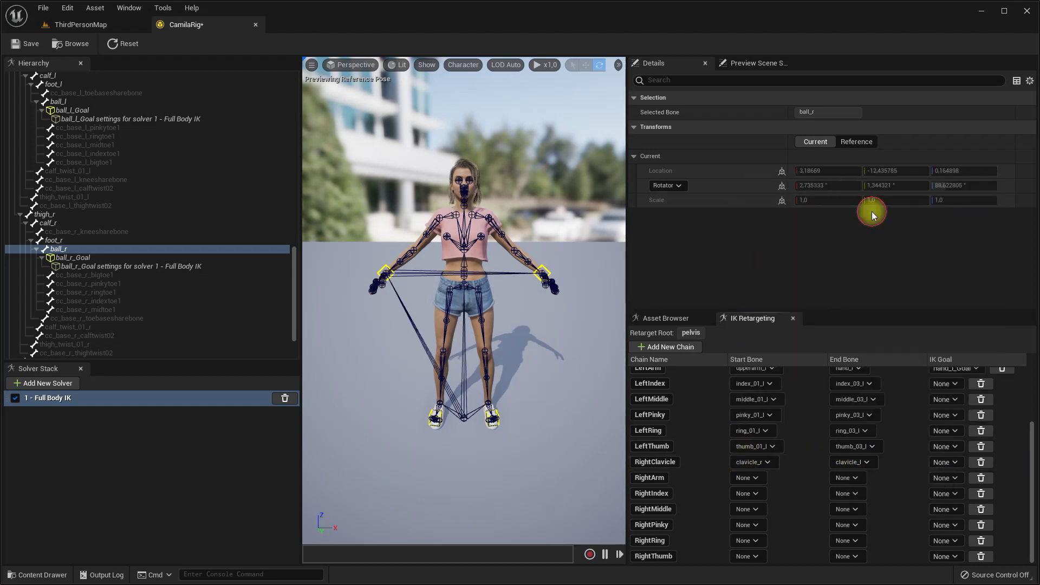
Set the RightArm chain to run from upperarm_r to hand_r and assign hand_r_Goal as its IK goal.
{"action": "left_click", "coordinate": [749, 478]}
{"action": "type", "text": "upp"}
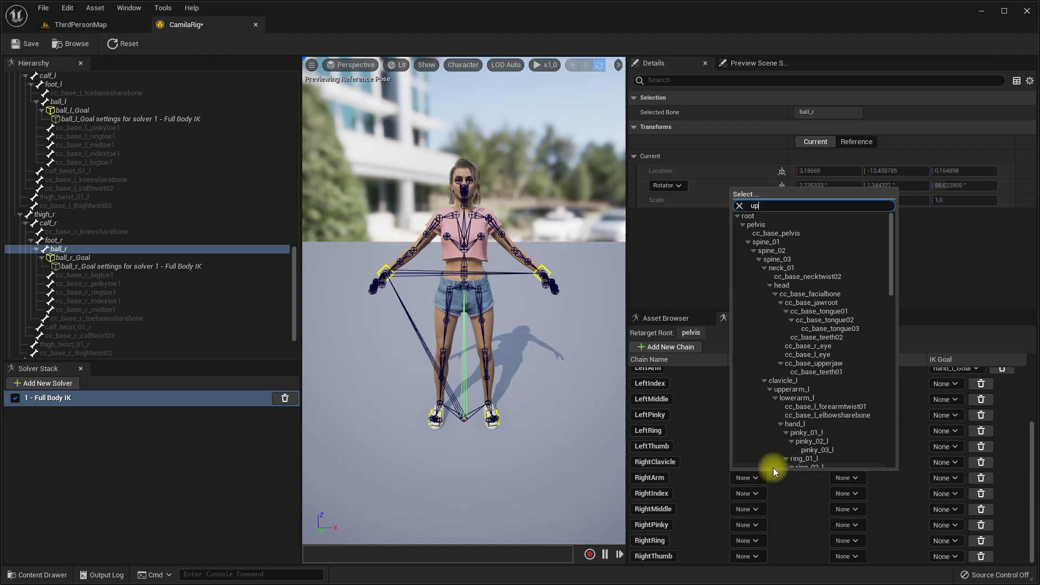
{"action": "left_click", "coordinate": [765, 251]}
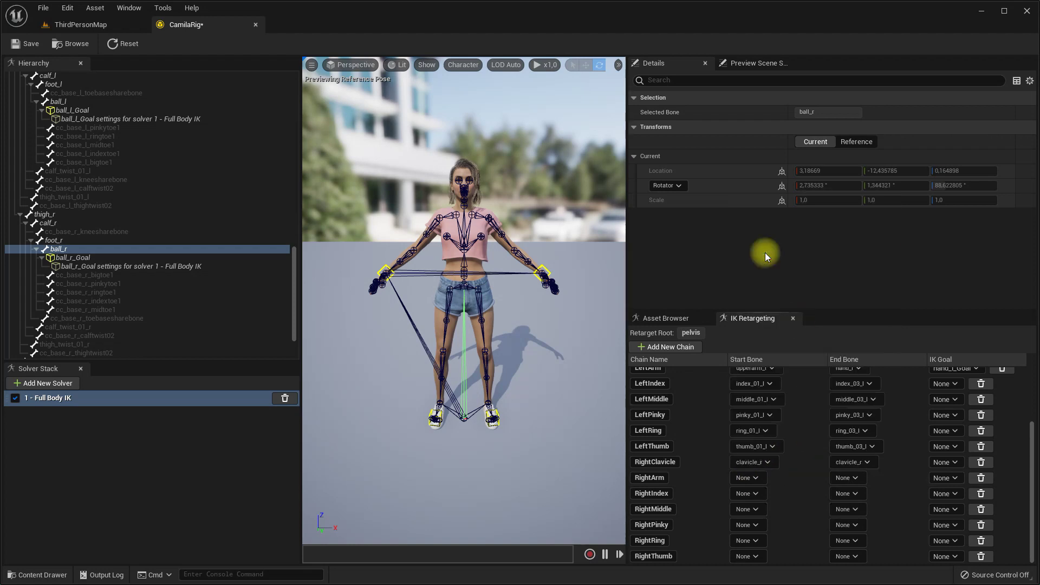
{"action": "left_click", "coordinate": [843, 479]}
{"action": "type", "text": "hand"}
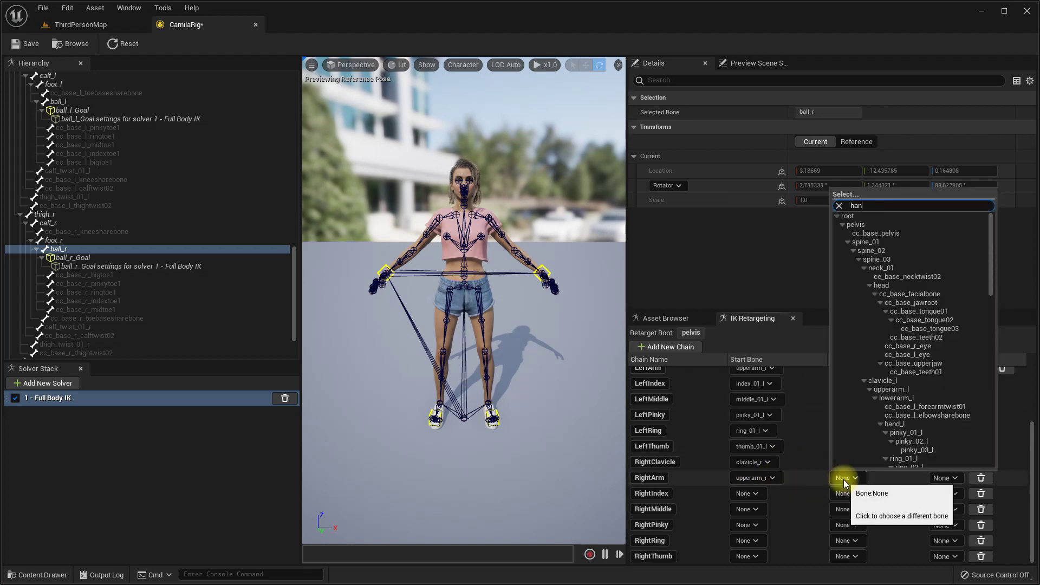
{"action": "left_click", "coordinate": [860, 223]}
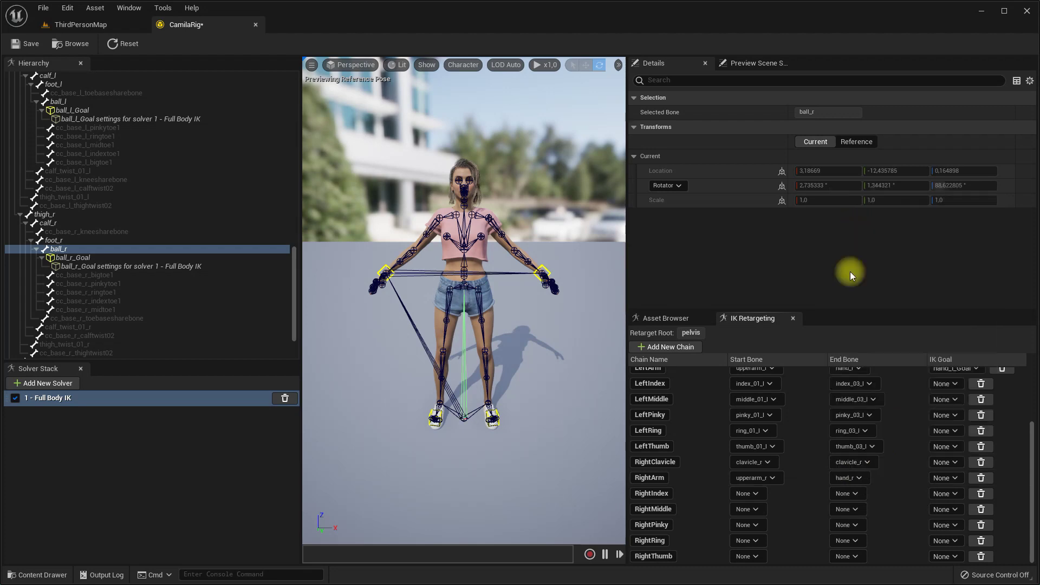
{"action": "left_click", "coordinate": [935, 479]}
{"action": "left_click", "coordinate": [943, 478]}
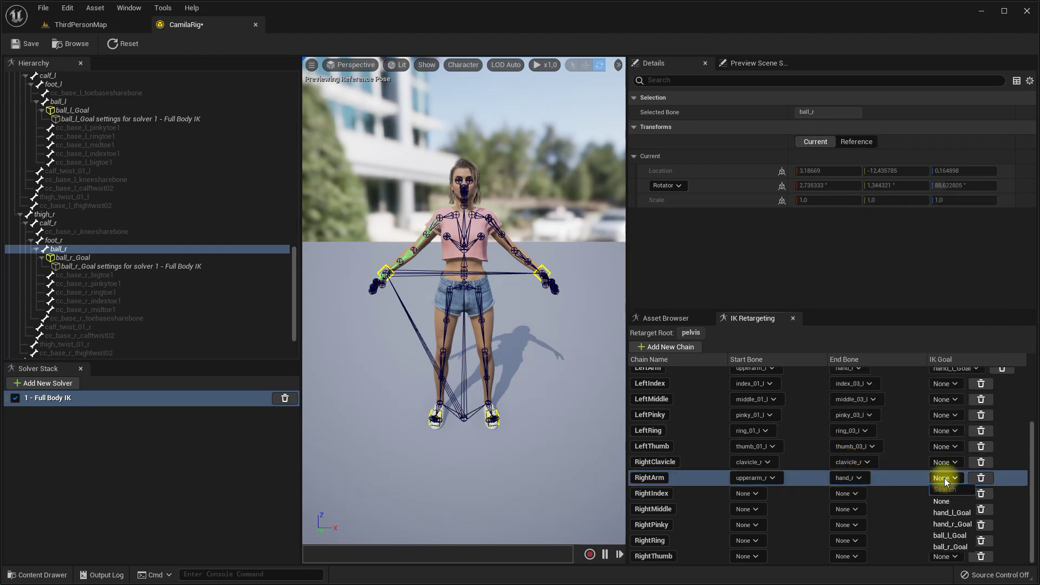
{"action": "left_click", "coordinate": [952, 525]}
{"action": "left_click", "coordinate": [912, 485]}
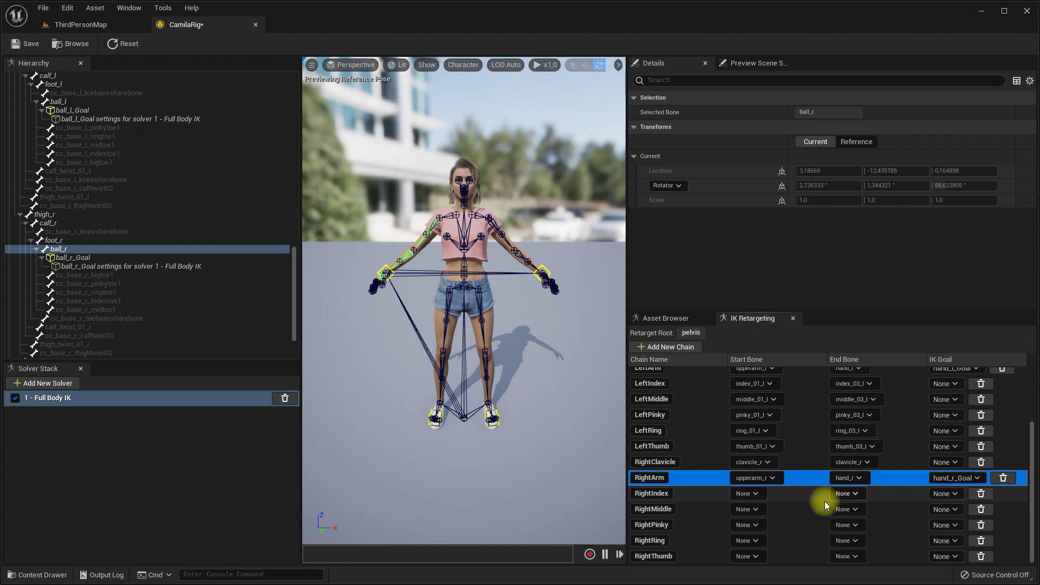
Set the RightIndex chain to run from index_01_r to index_03_r.
{"action": "left_click", "coordinate": [762, 496]}
{"action": "left_click", "coordinate": [753, 494]}
{"action": "type", "text": "ind"}
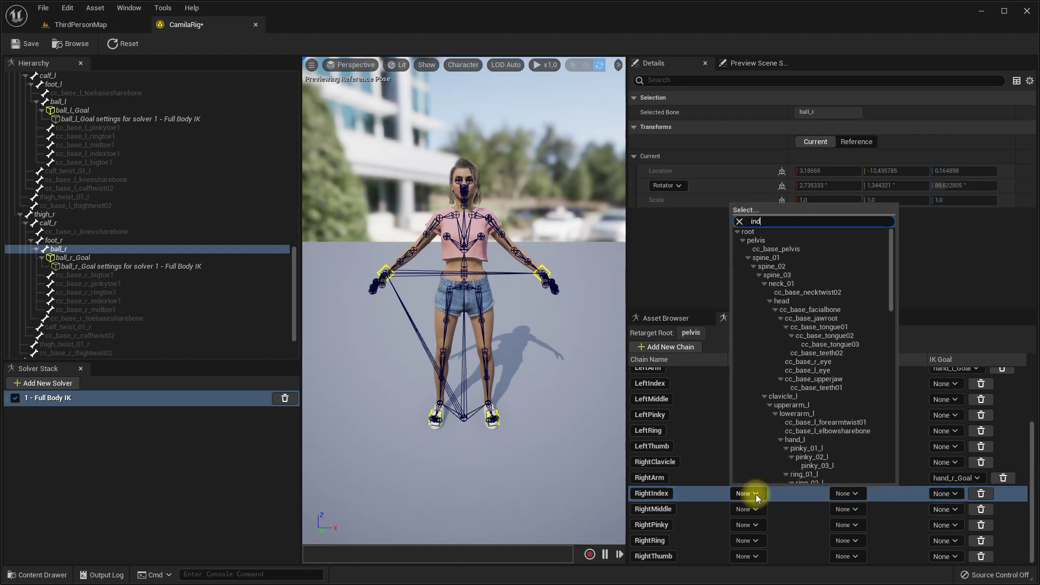
{"action": "type", "text": "ex"}
{"action": "left_click", "coordinate": [780, 258]}
{"action": "left_click", "coordinate": [796, 494]}
{"action": "left_click", "coordinate": [837, 494]}
{"action": "type", "text": "in"}
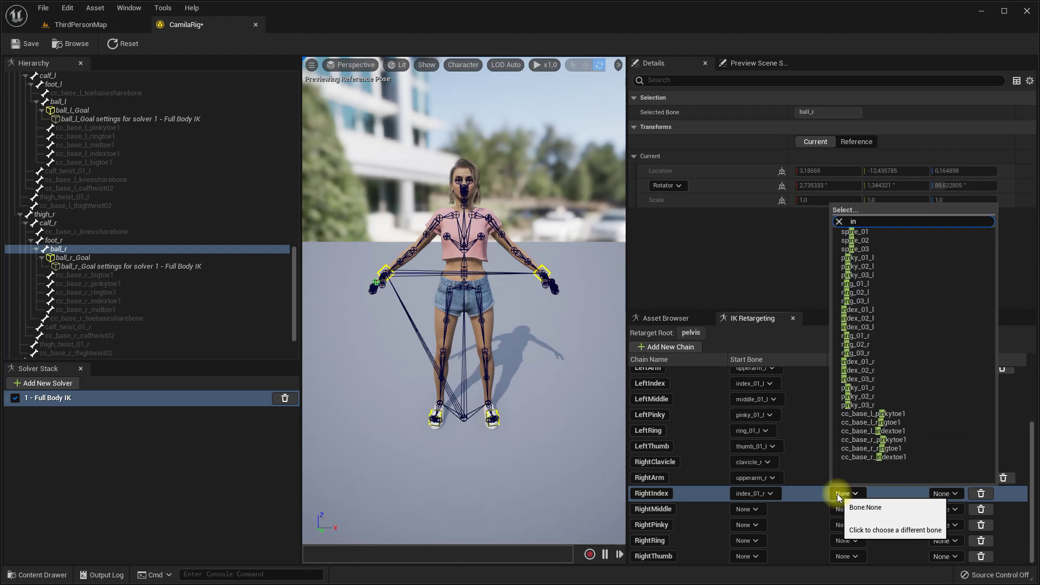
{"action": "type", "text": "dex"}
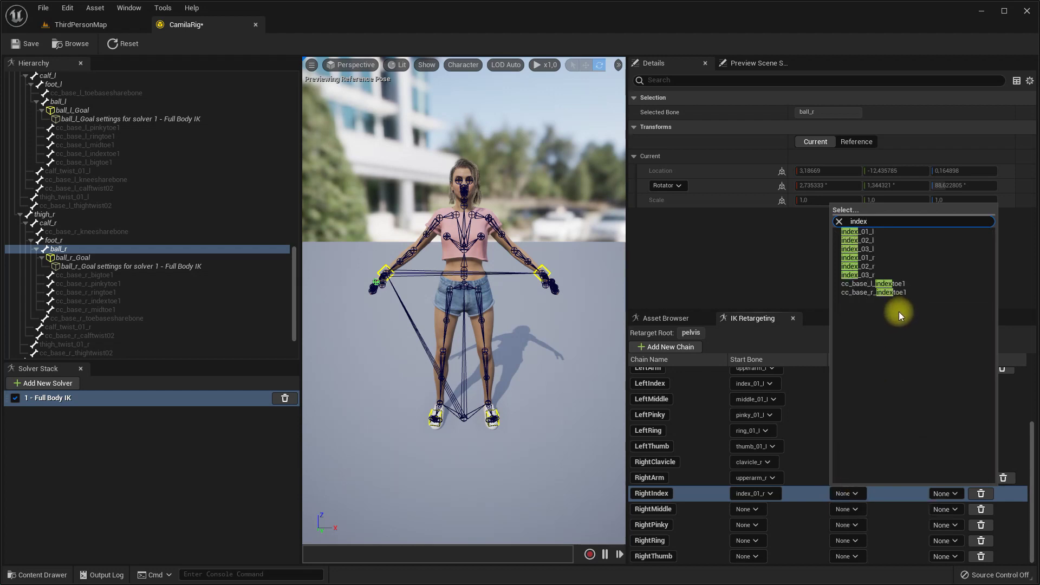
{"action": "left_click", "coordinate": [869, 274]}
Set the RightMiddle chain's start bone to middle_01_r and its end bone to middle_03_r.
{"action": "left_click", "coordinate": [792, 514]}
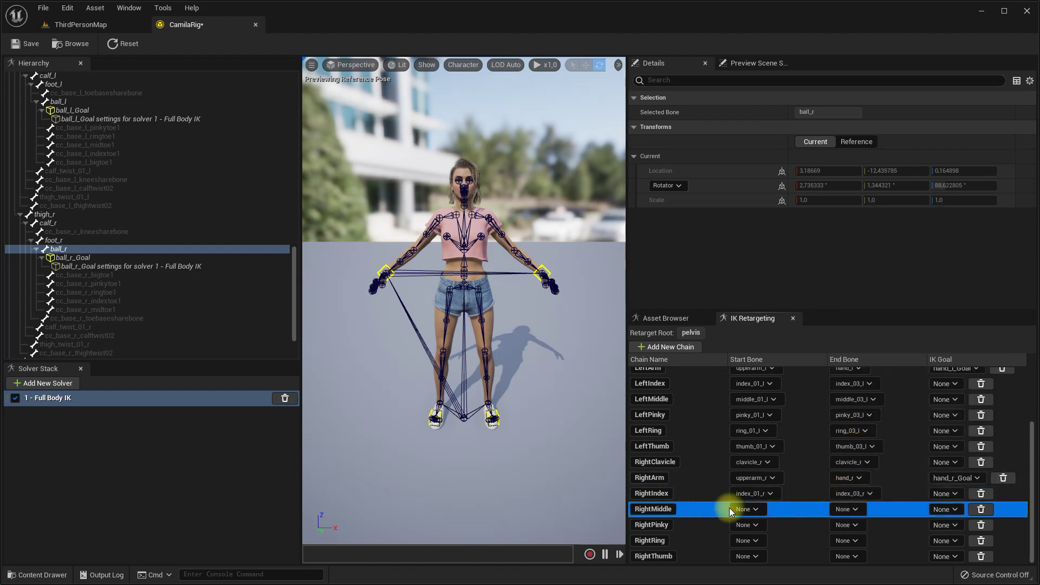
{"action": "left_click", "coordinate": [746, 509]}
{"action": "type", "text": "middle"}
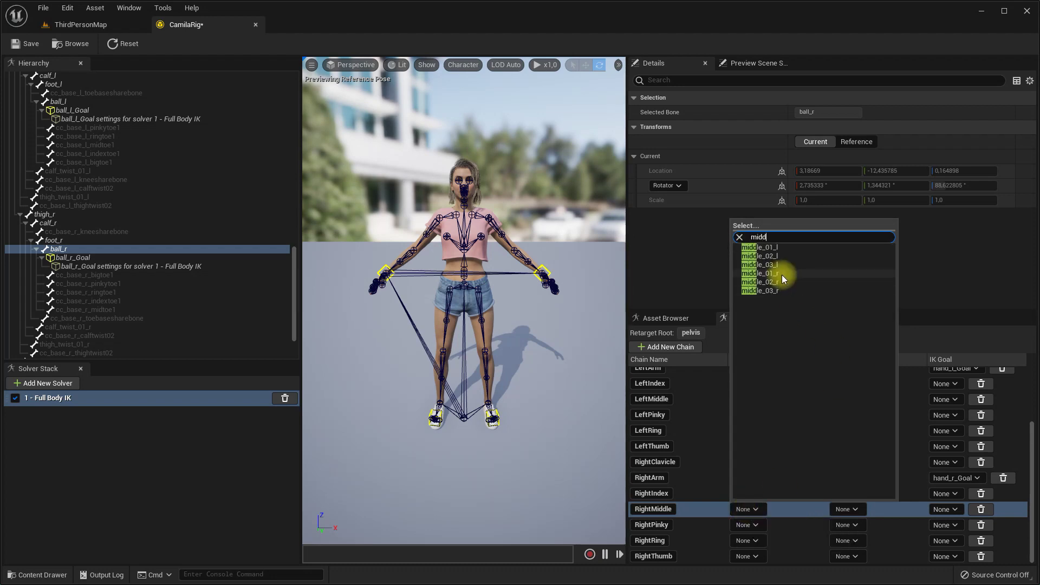
{"action": "left_click", "coordinate": [782, 275]}
{"action": "left_click", "coordinate": [848, 511]}
{"action": "type", "text": "mid"}
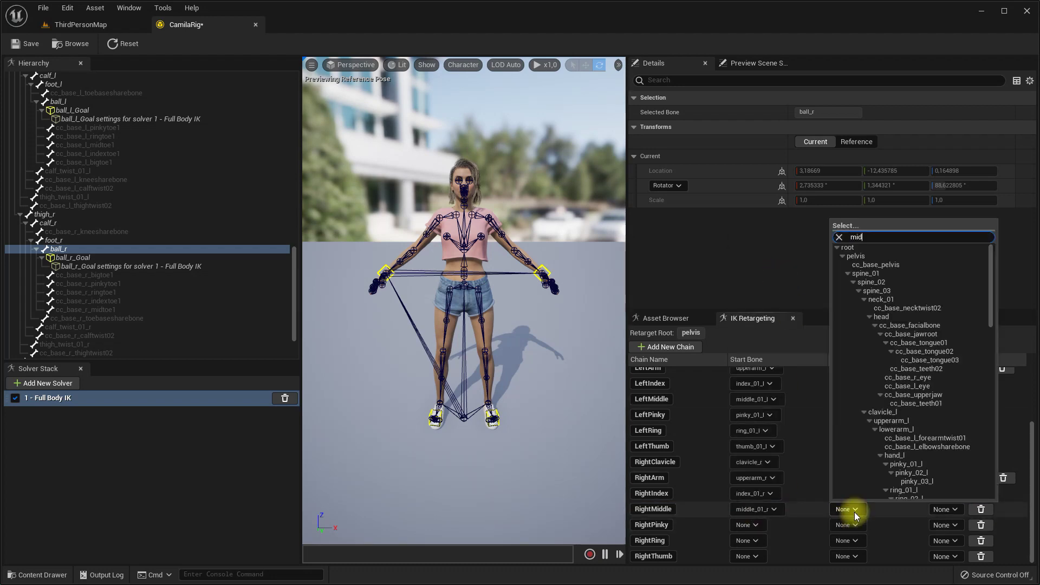
{"action": "type", "text": "d"}
{"action": "left_click", "coordinate": [874, 291]}
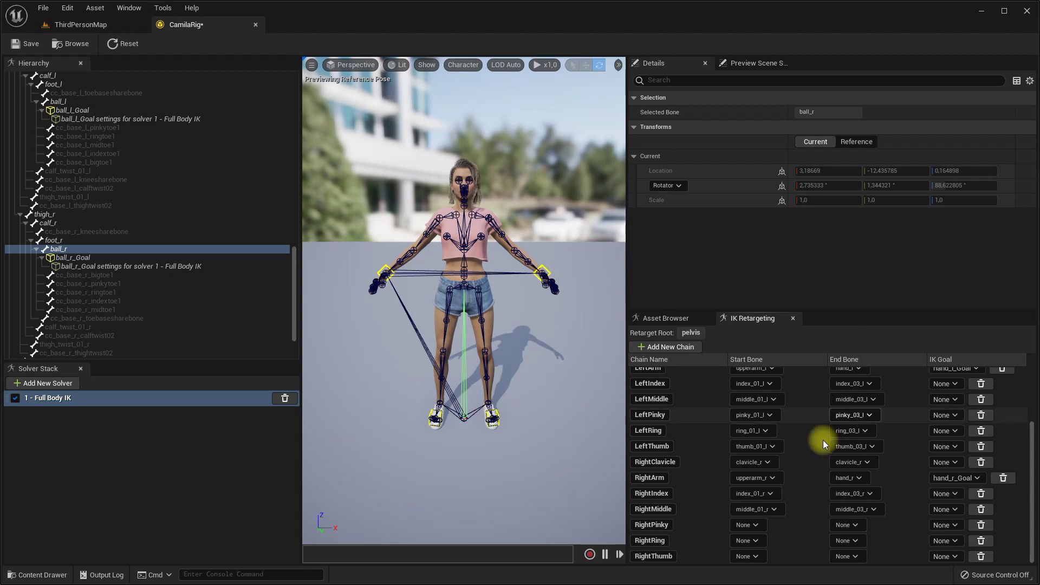
Assign pinky_01_r as the start bone and pinky_03_r as the end bone of the RightPinky chain.
{"action": "left_click", "coordinate": [785, 525]}
{"action": "left_click", "coordinate": [746, 526]}
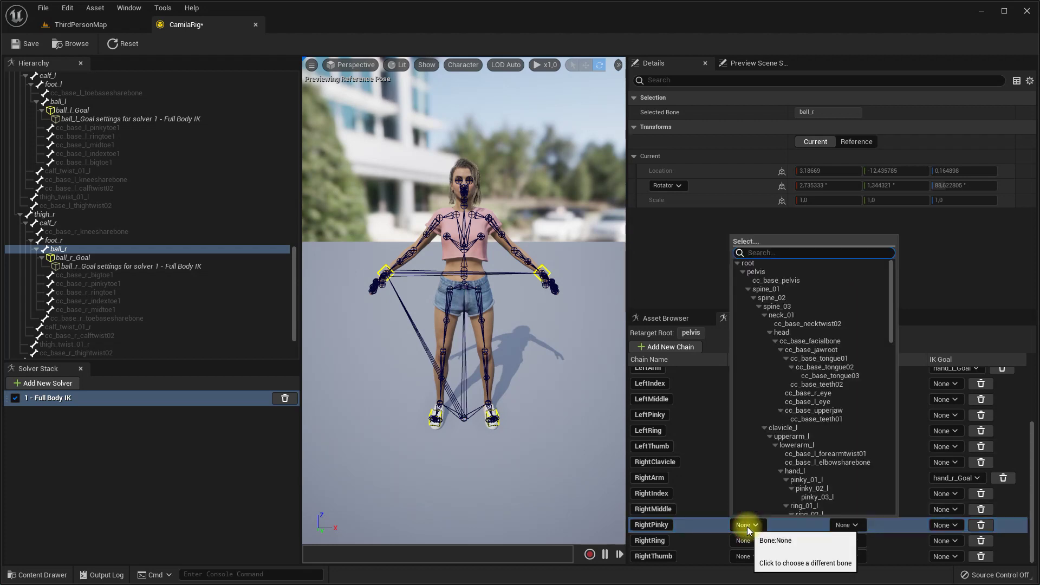
{"action": "type", "text": "pinky"}
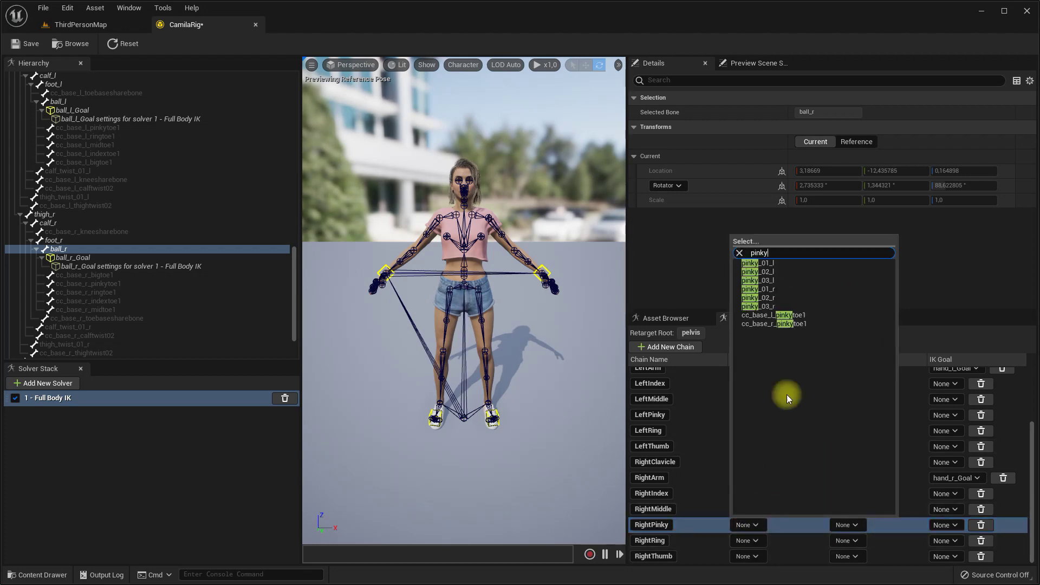
{"action": "left_click", "coordinate": [756, 290]}
{"action": "left_click", "coordinate": [846, 526]}
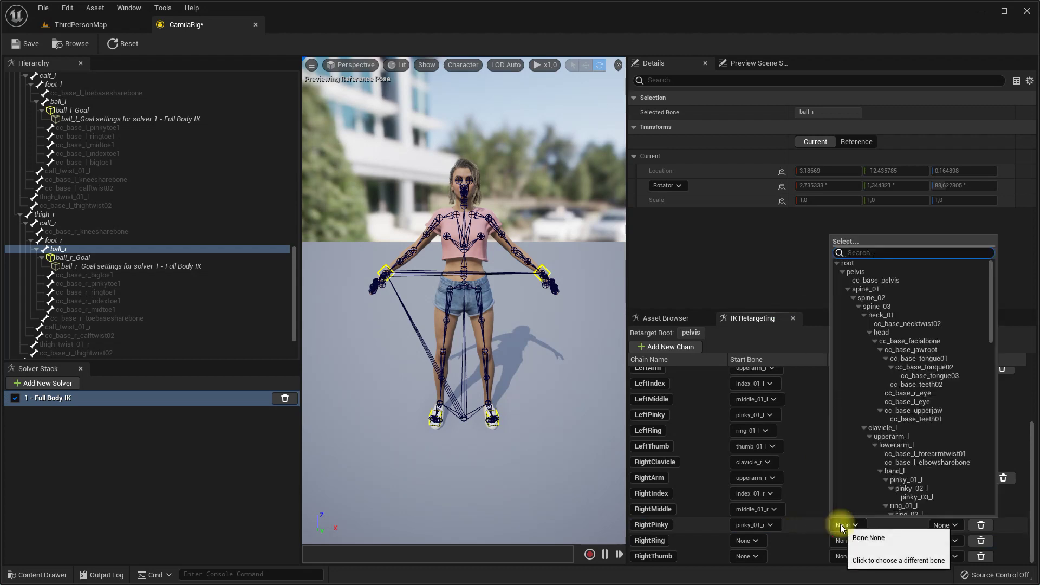
{"action": "type", "text": "pinky"}
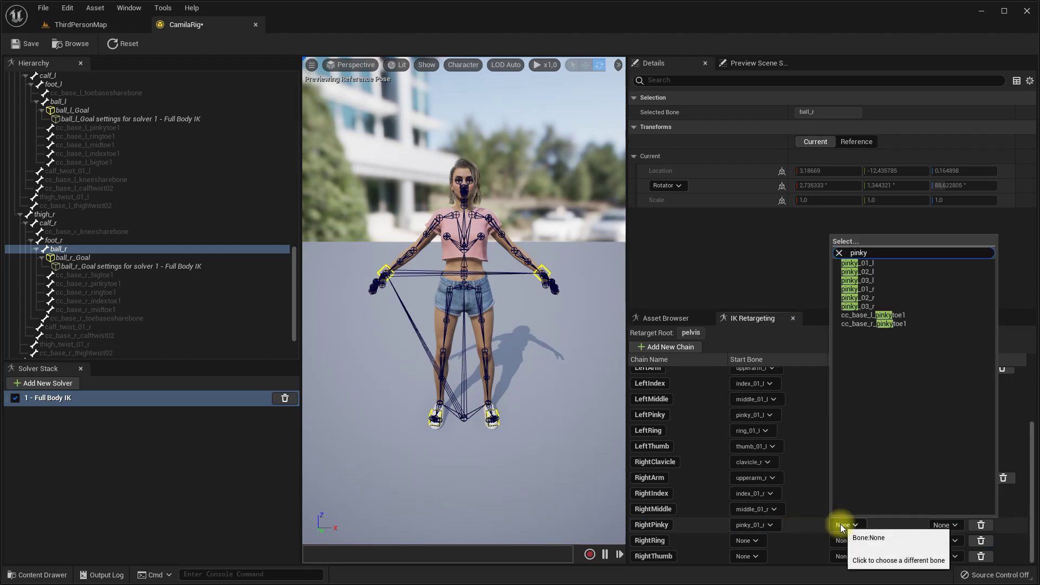
{"action": "left_click", "coordinate": [863, 305]}
Set the RightRing chain to run from ring_01_r to ring_03_r.
{"action": "left_click", "coordinate": [754, 542]}
{"action": "type", "text": "ring"}
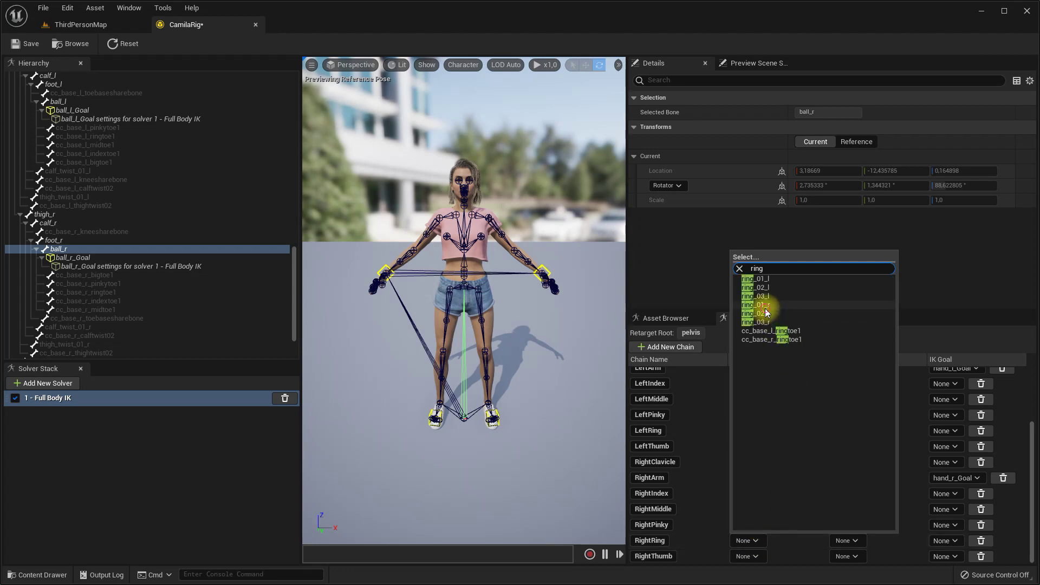
{"action": "left_click", "coordinate": [802, 306]}
{"action": "left_click", "coordinate": [851, 541]}
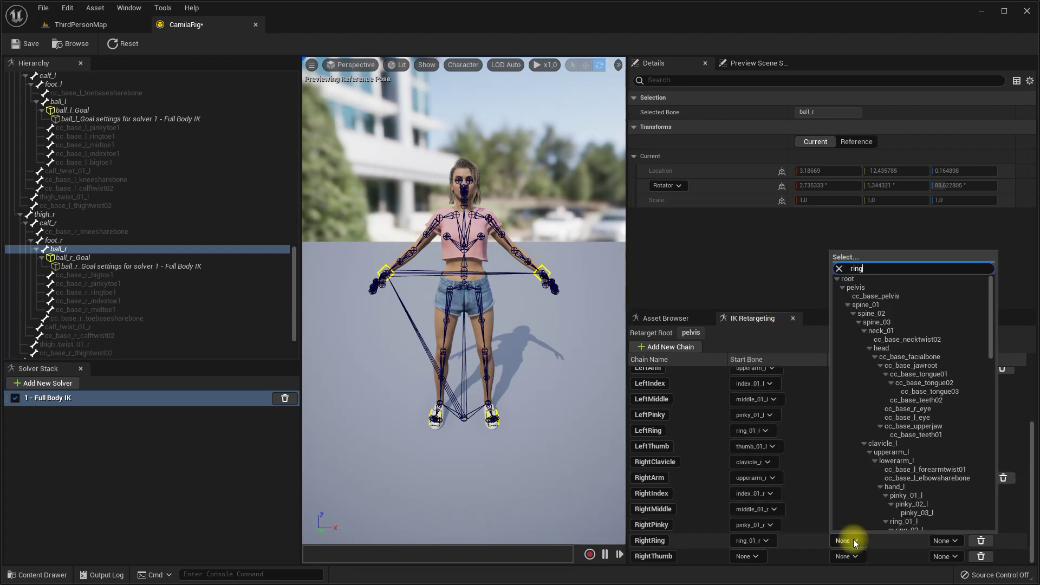
{"action": "type", "text": "ring"}
{"action": "left_click", "coordinate": [862, 322]}
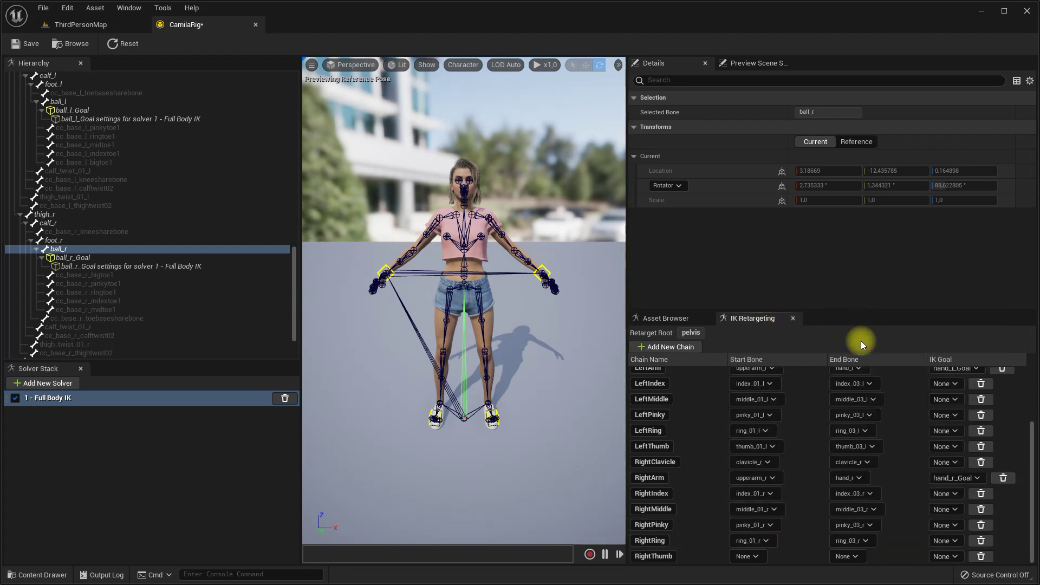
Set the RightThumb chain's start bone to thumb_01_r and its end bone to thumb_03_r.
{"action": "left_click", "coordinate": [753, 559]}
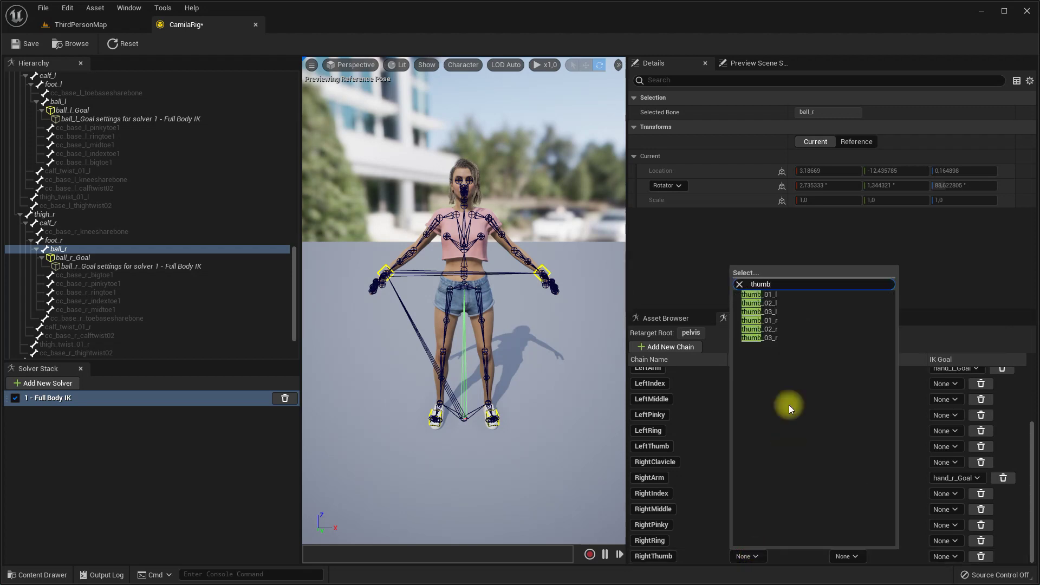
{"action": "left_click", "coordinate": [769, 320]}
{"action": "left_click", "coordinate": [854, 556]}
{"action": "type", "text": "thumb"}
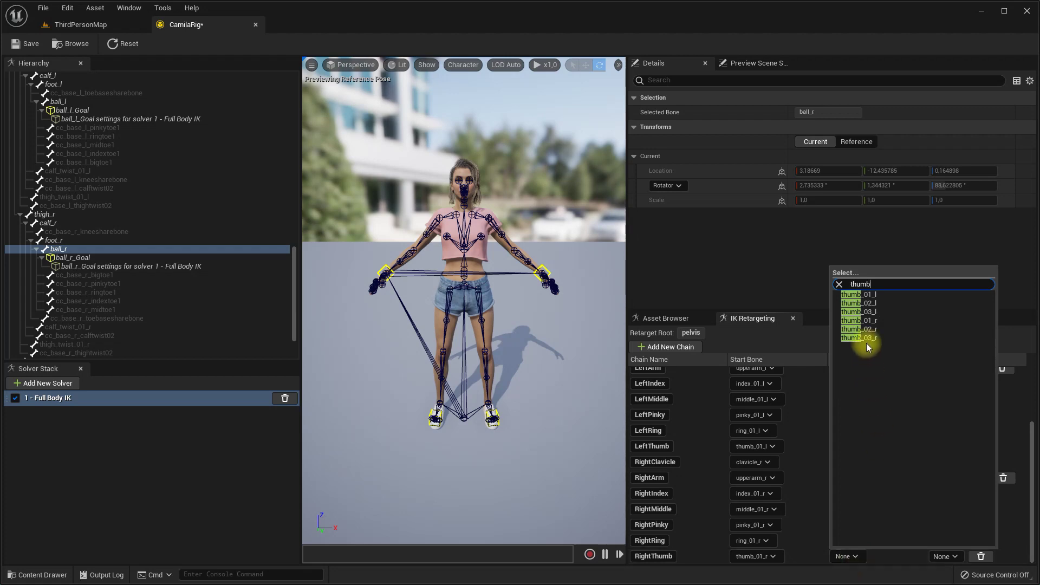
{"action": "left_click", "coordinate": [866, 338]}
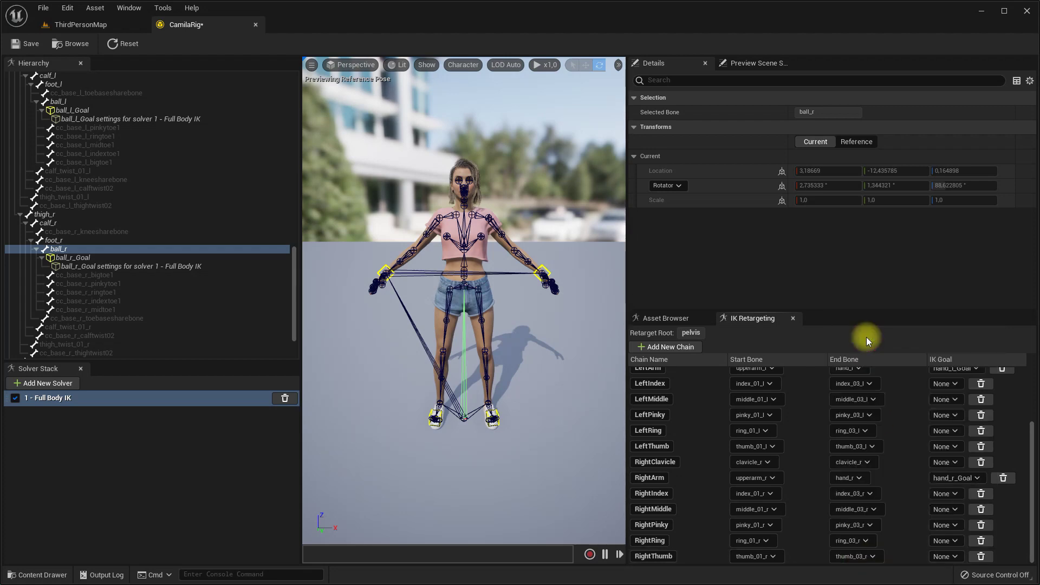
Add two new retarget chains below RightThumb and name them LeftLeg and RightLeg.
{"action": "left_click", "coordinate": [679, 348]}
{"action": "left_click", "coordinate": [679, 347]}
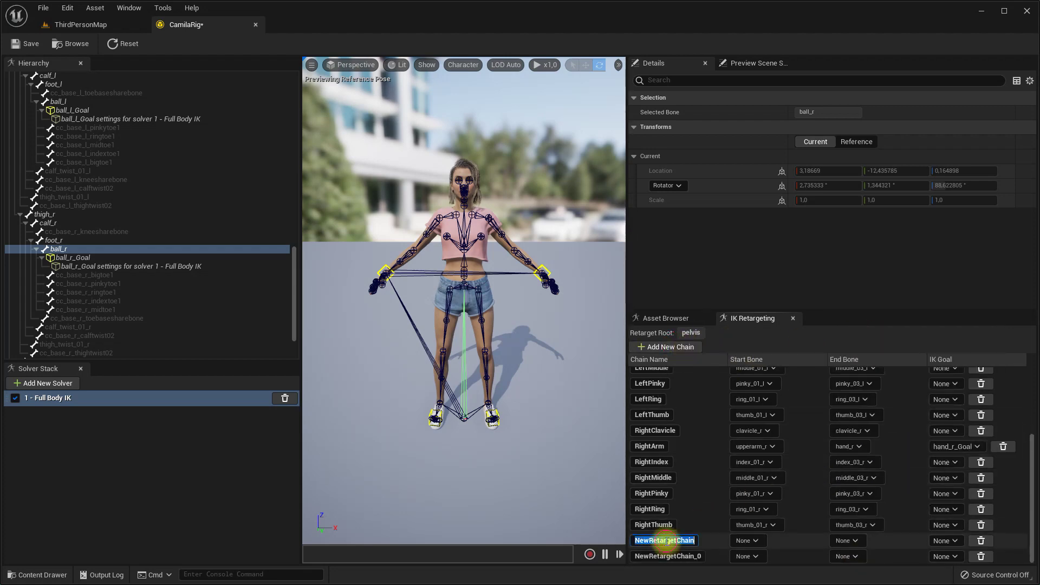
{"action": "left_click", "coordinate": [677, 556]}
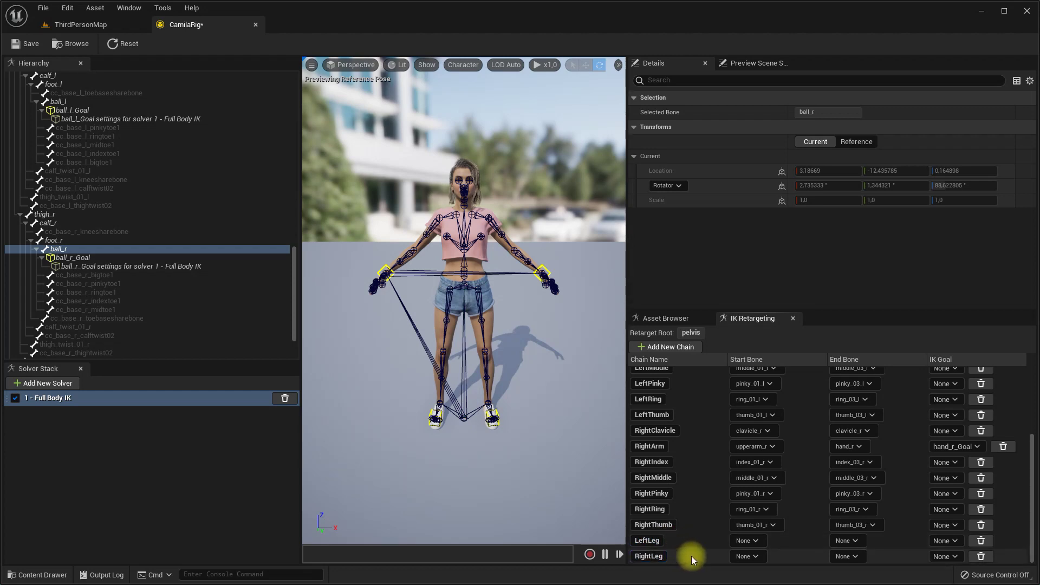
Set the LeftLeg chain to run from thigh_l to ball_l.
{"action": "left_click", "coordinate": [745, 544]}
{"action": "type", "text": "thi"}
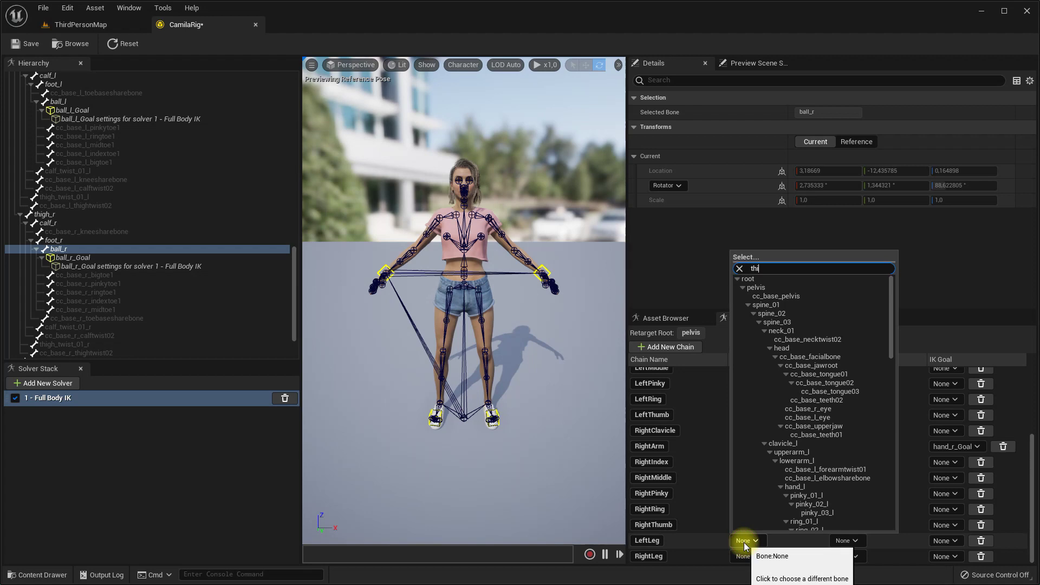
{"action": "type", "text": "g"}
{"action": "left_click", "coordinate": [769, 289]}
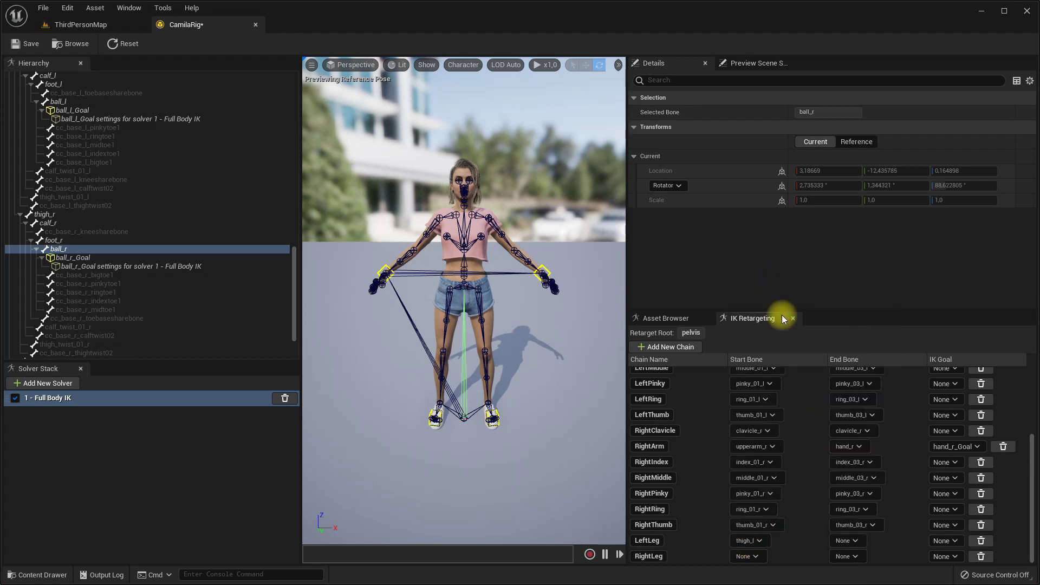
{"action": "left_click", "coordinate": [851, 541]}
{"action": "type", "text": "ball"}
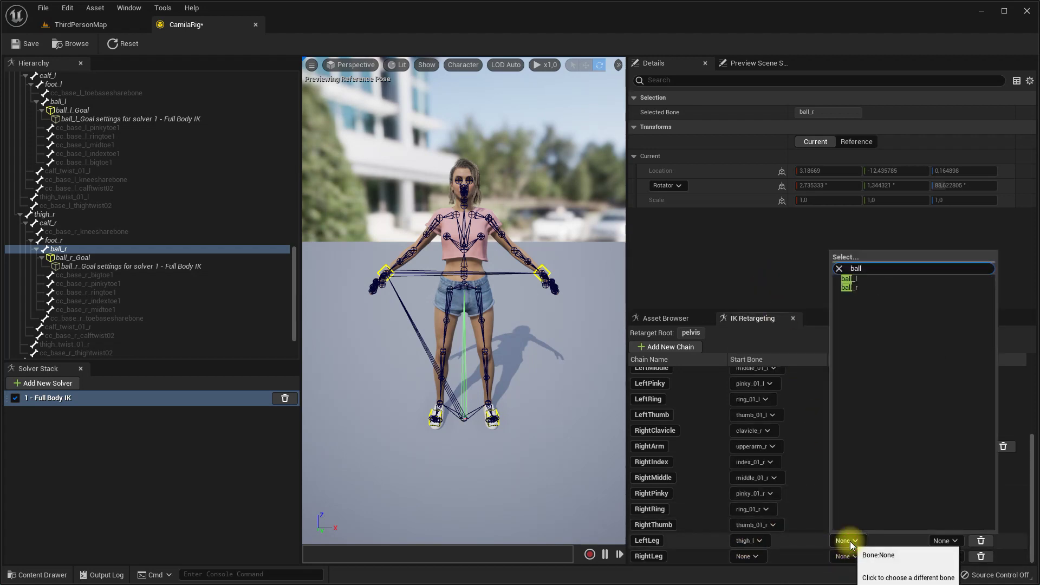
{"action": "left_click", "coordinate": [854, 279]}
Set the RightLeg chain to run from thigh_r to ball_r.
{"action": "left_click", "coordinate": [750, 557]}
{"action": "type", "text": "thi"}
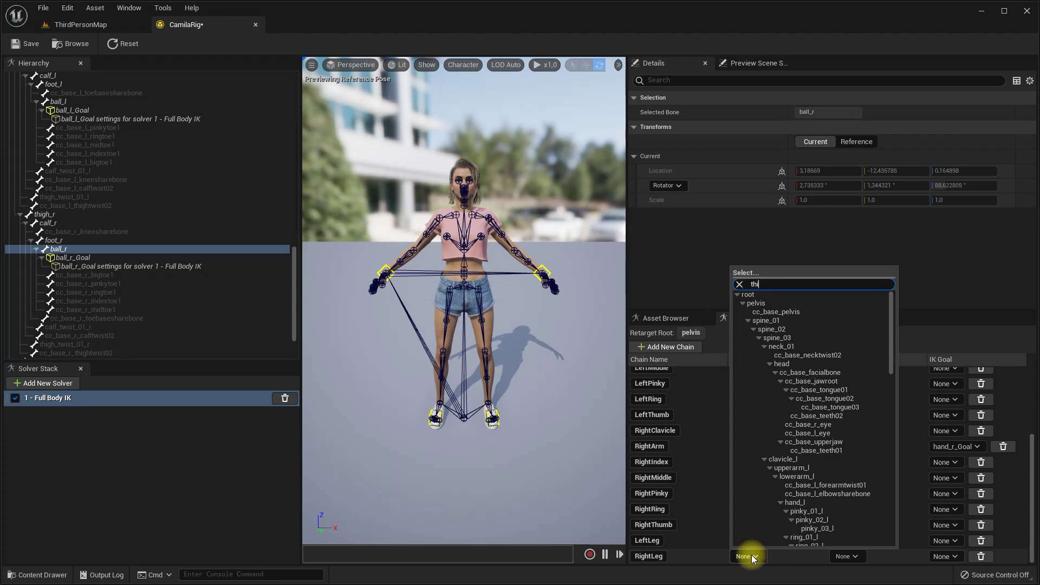
{"action": "type", "text": "g"}
{"action": "left_click", "coordinate": [757, 319]}
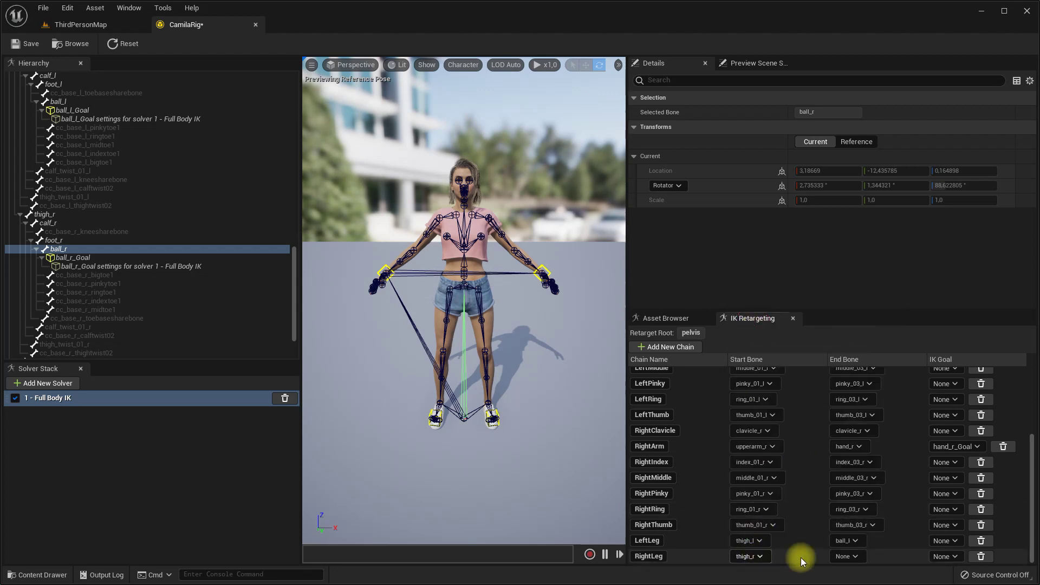
{"action": "left_click", "coordinate": [851, 556]}
{"action": "type", "text": "ball"}
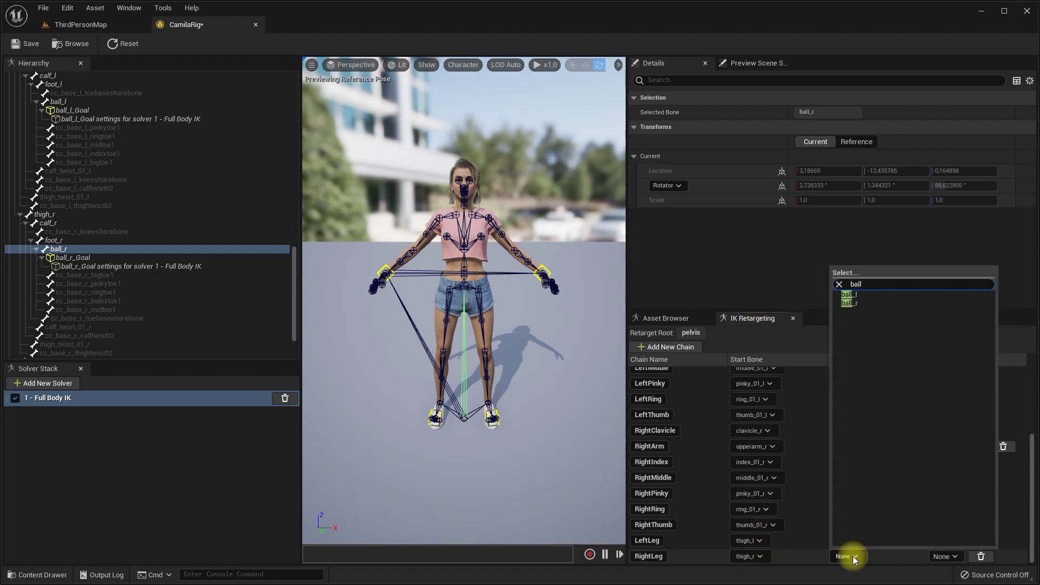
{"action": "left_click", "coordinate": [855, 302]}
Add a retarget chain named FootRootIK and set both its start bone and end bone to ik_foot_root.
{"action": "left_click", "coordinate": [670, 347]}
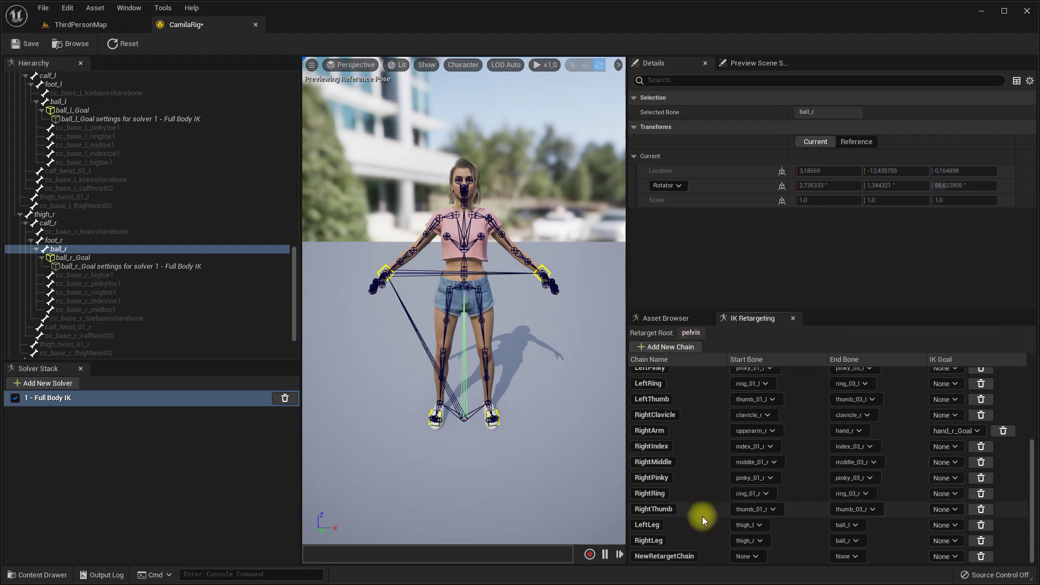
{"action": "left_click", "coordinate": [747, 557]}
{"action": "type", "text": "ik_"}
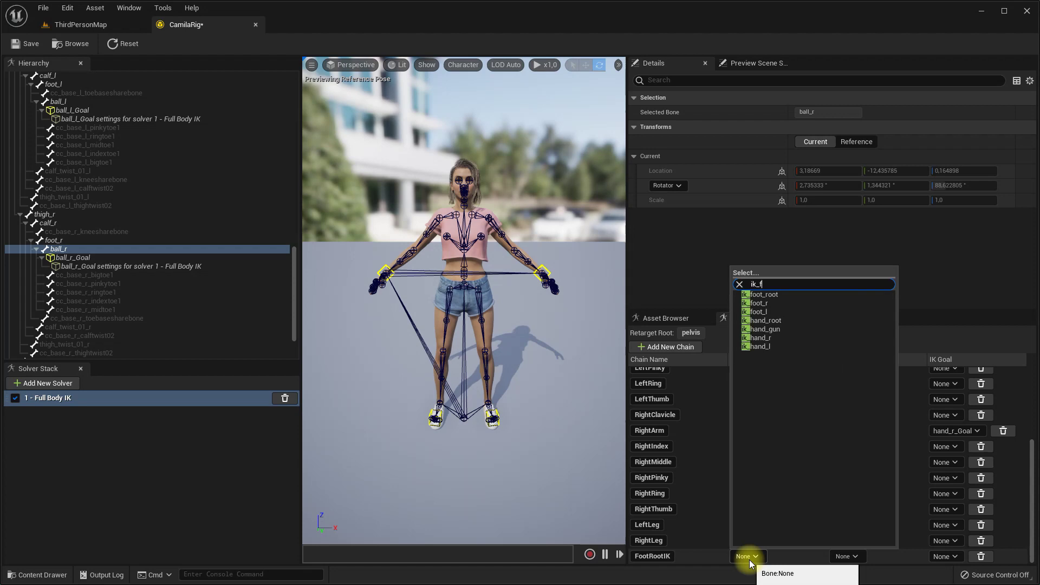
{"action": "type", "text": "foo"}
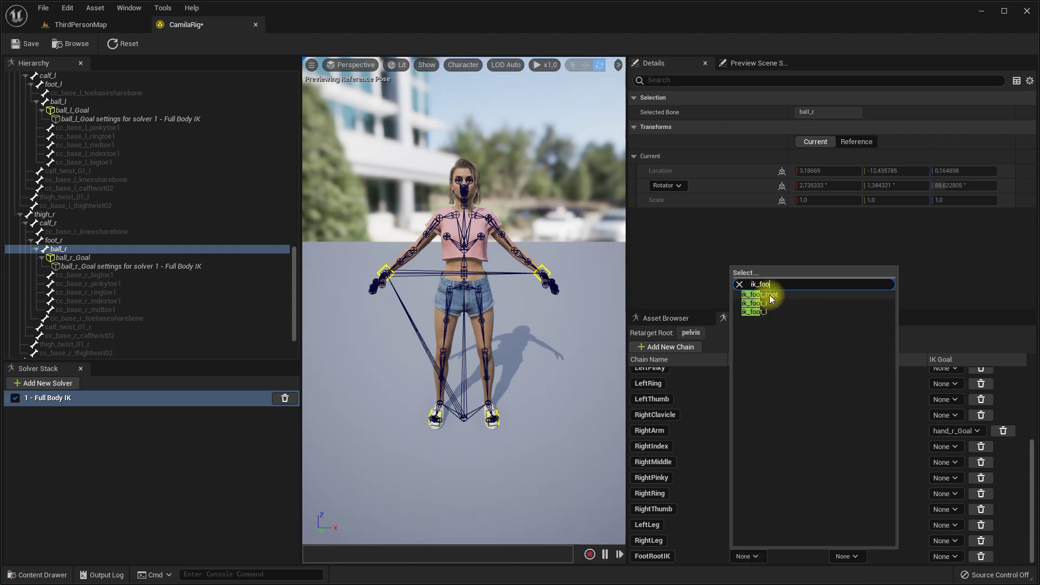
{"action": "left_click", "coordinate": [771, 295]}
{"action": "left_click", "coordinate": [843, 556]}
{"action": "type", "text": "ik_foot"}
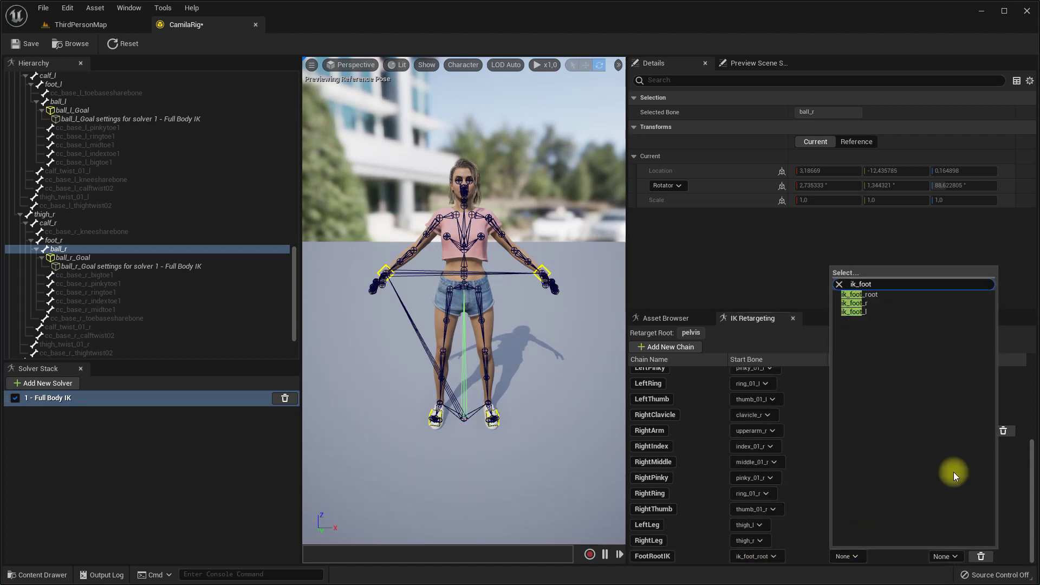
{"action": "left_click", "coordinate": [875, 296]}
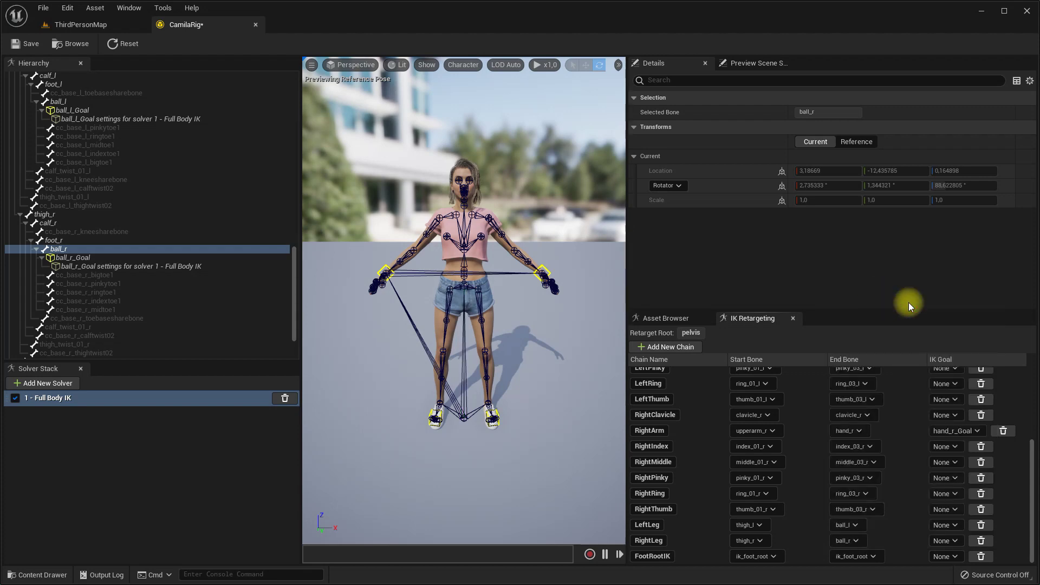
Add retarget chains named LeftFootIK and RightFootIK, and set LeftFootIK's start and end bones to ik_foot_l.
{"action": "double_click", "coordinate": [679, 350]}
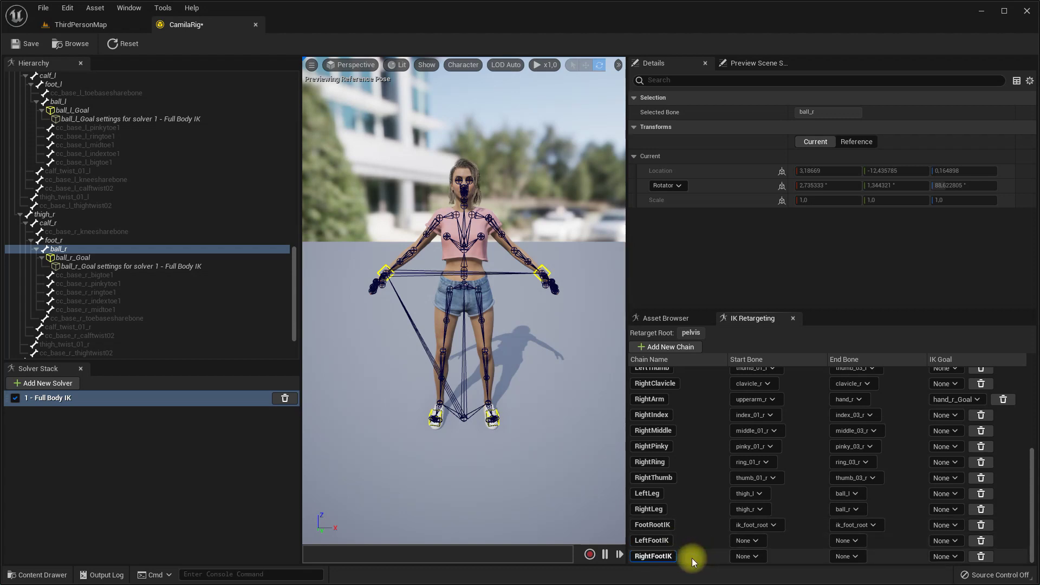
{"action": "left_click", "coordinate": [746, 541]}
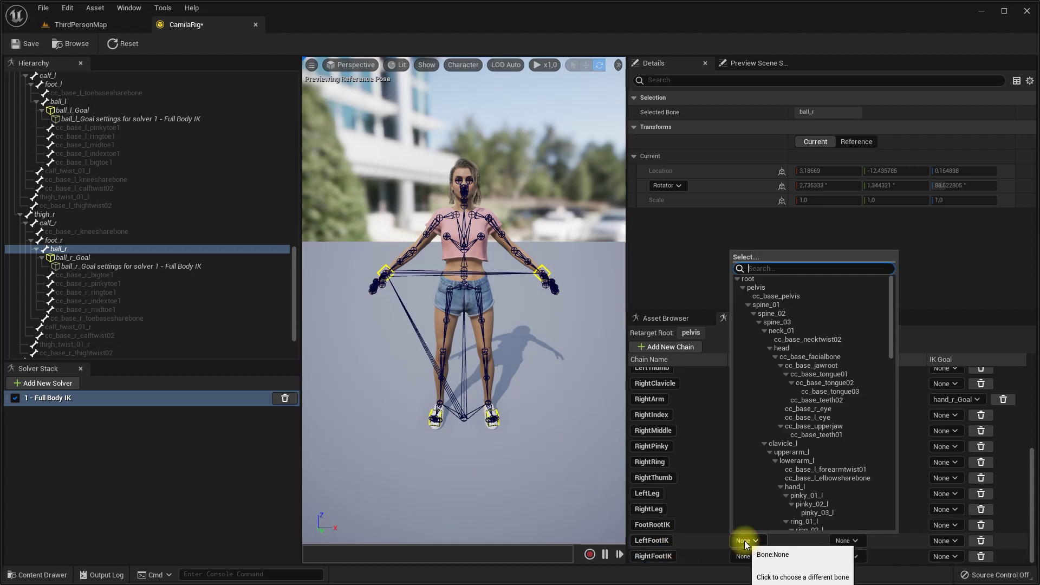
{"action": "type", "text": "ik_fo"}
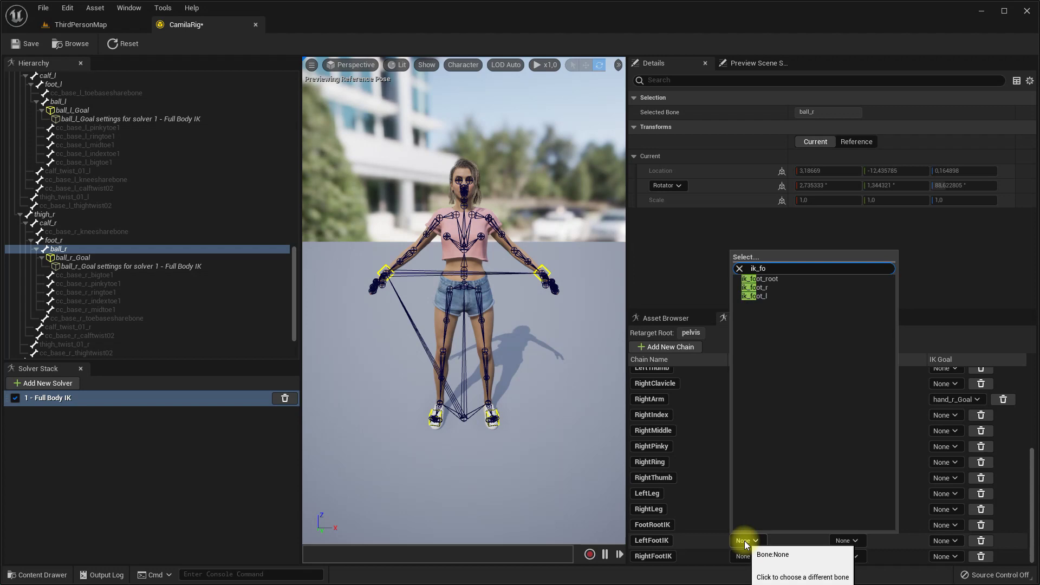
{"action": "left_click", "coordinate": [755, 296]}
{"action": "left_click", "coordinate": [848, 540]}
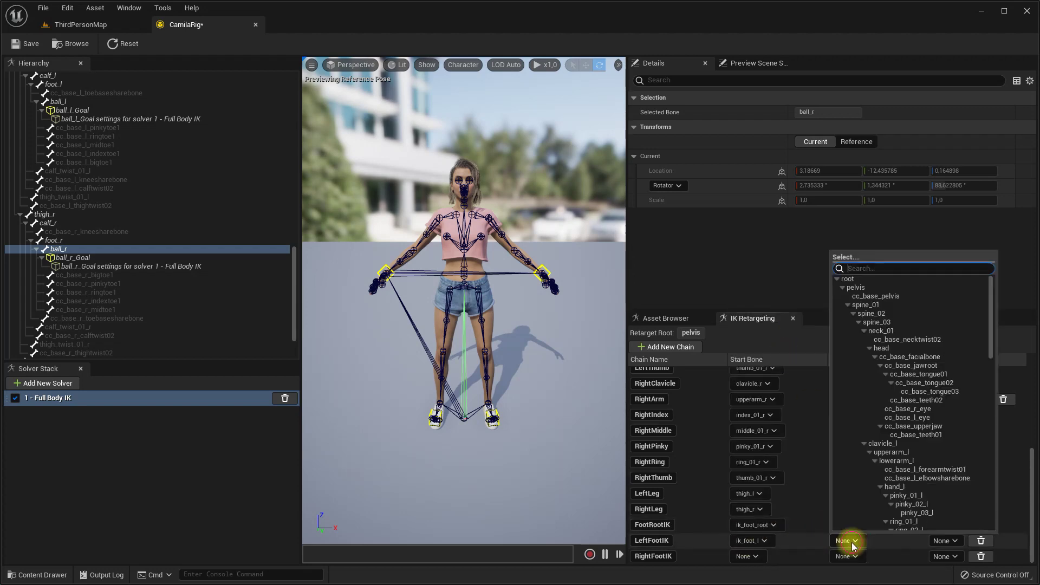
{"action": "type", "text": "ik_fo"}
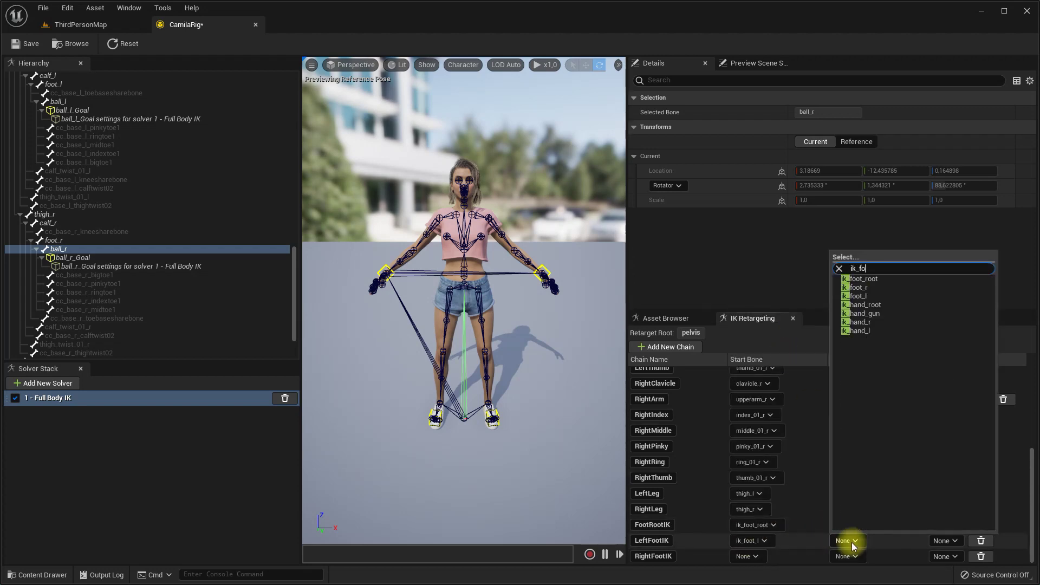
{"action": "type", "text": "o"}
{"action": "left_click", "coordinate": [861, 296]}
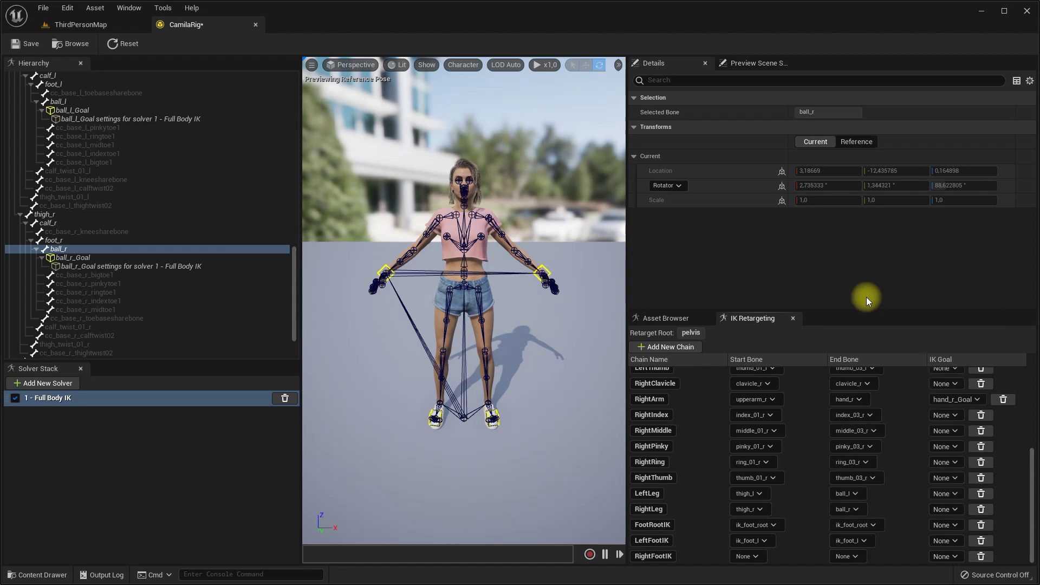
Set both the start bone and end bone of the RightFootIK chain to ik_foot_r.
{"action": "left_click", "coordinate": [747, 557]}
{"action": "type", "text": "foot_"}
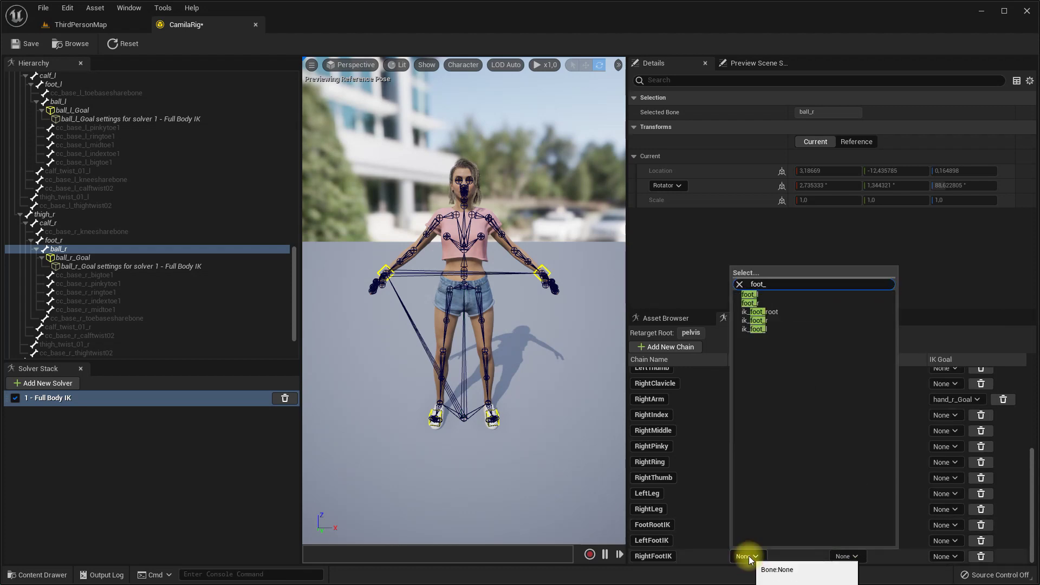
{"action": "type", "text": "r"}
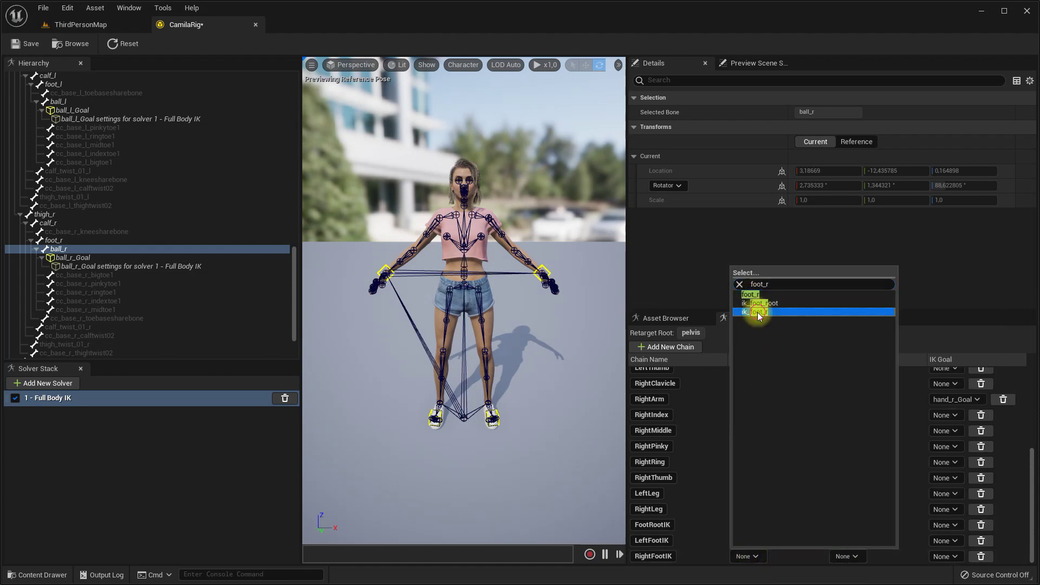
{"action": "left_click", "coordinate": [759, 312]}
{"action": "left_click", "coordinate": [855, 558]}
{"action": "type", "text": "foo"}
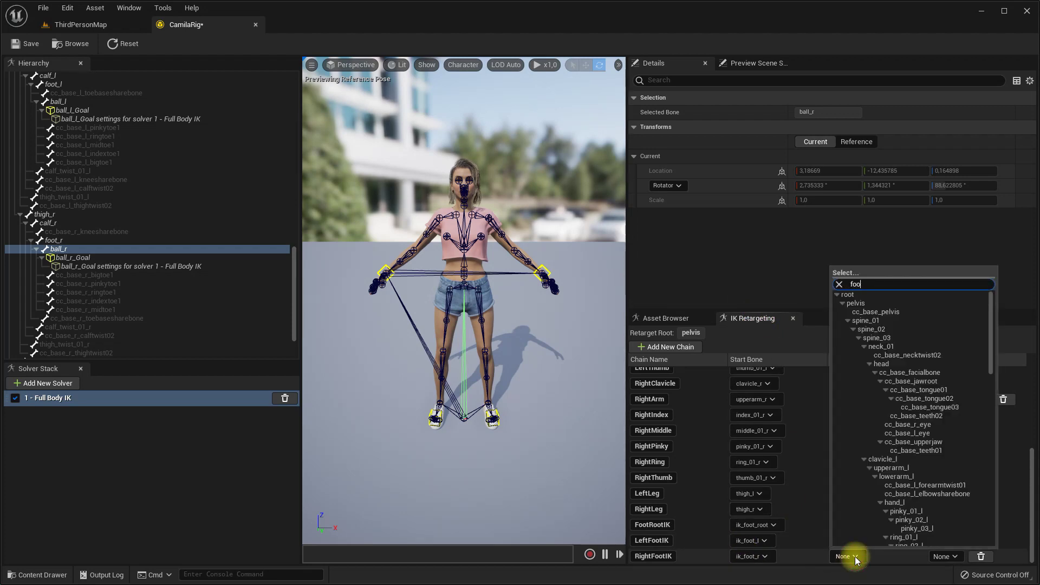
{"action": "type", "text": "t_r"}
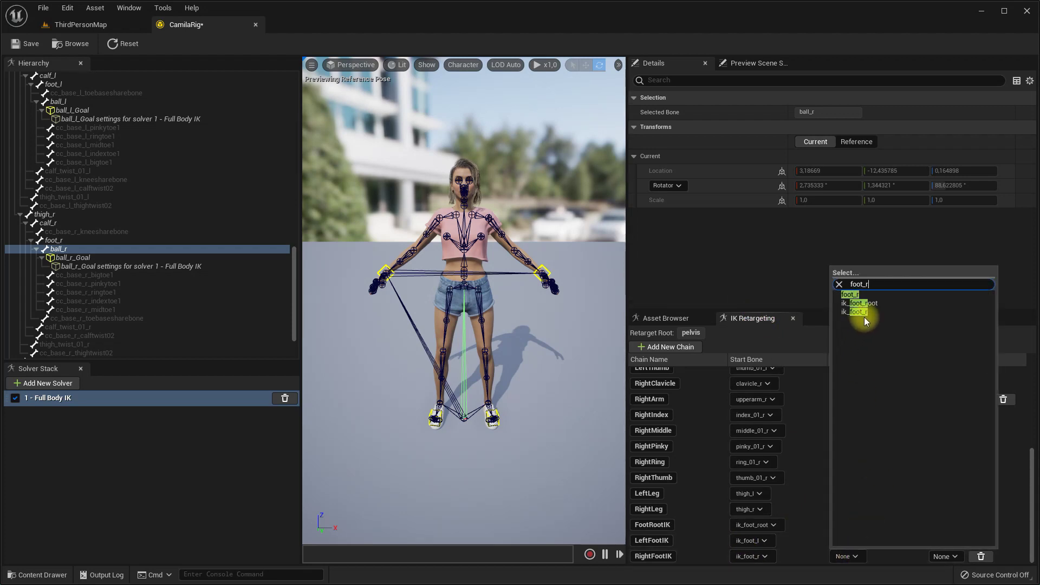
{"action": "left_click", "coordinate": [862, 319]}
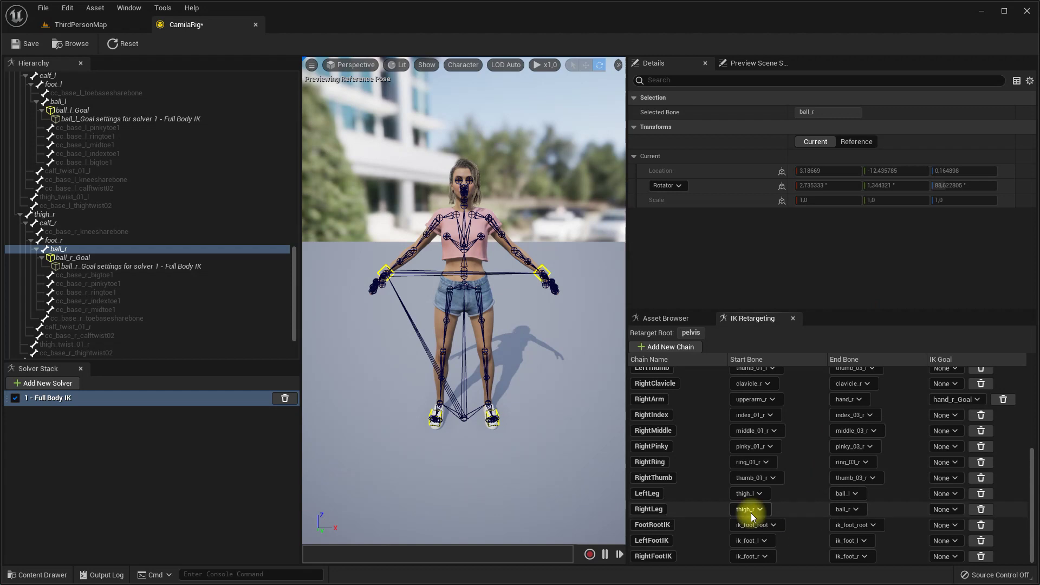
Assign the IK goal ball_l_Goal to the LeftLeg chain and ball_r_Goal to the RightLeg chain.
{"action": "left_click", "coordinate": [944, 509]}
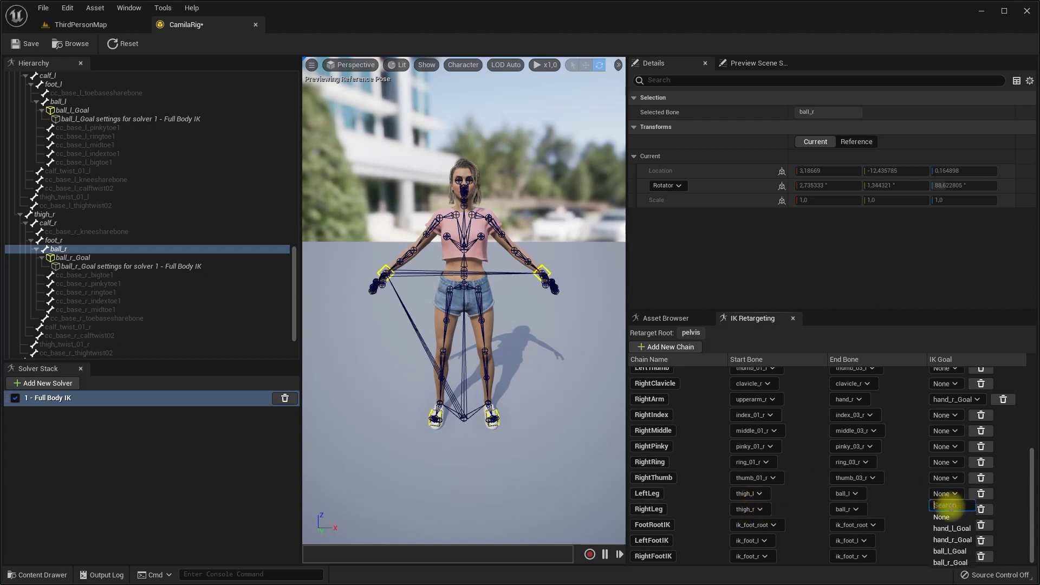
{"action": "left_click", "coordinate": [949, 551]}
{"action": "left_click", "coordinate": [943, 509]}
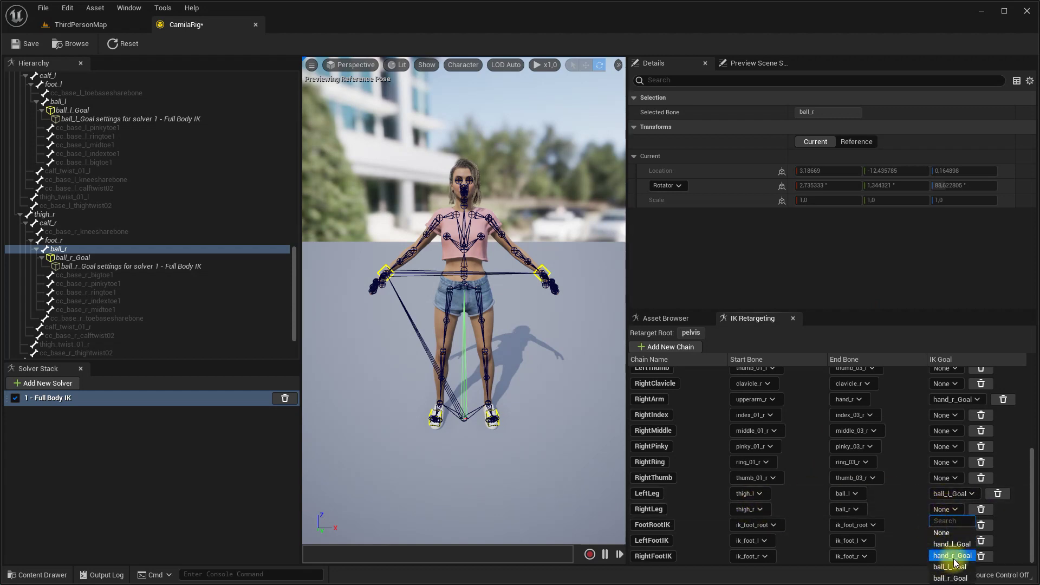
{"action": "left_click", "coordinate": [949, 578]}
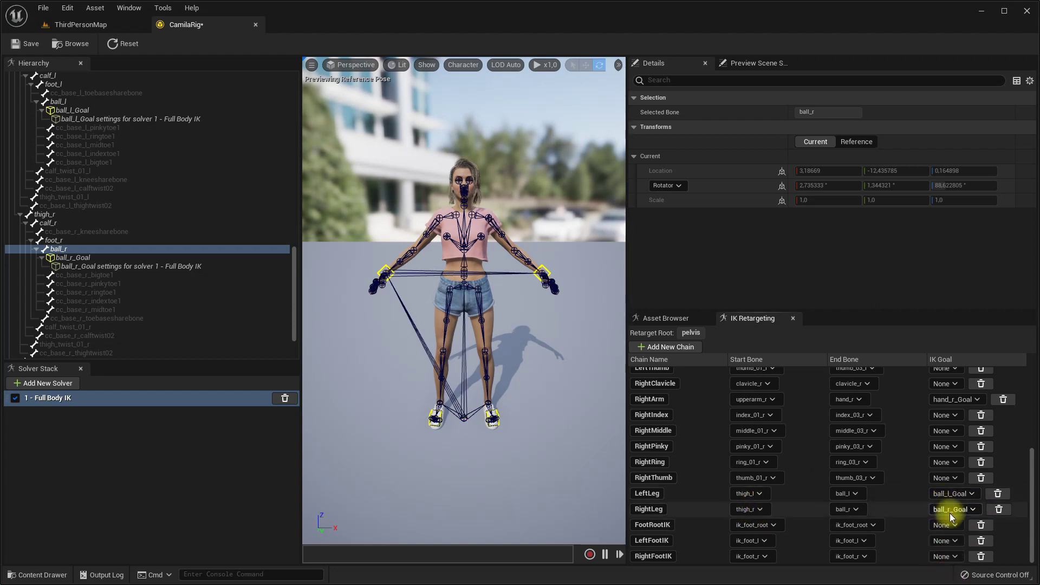
Add a retarget chain named HandRootIK and set both its start bone and end bone to ik_hand_root.
{"action": "left_click", "coordinate": [667, 347]}
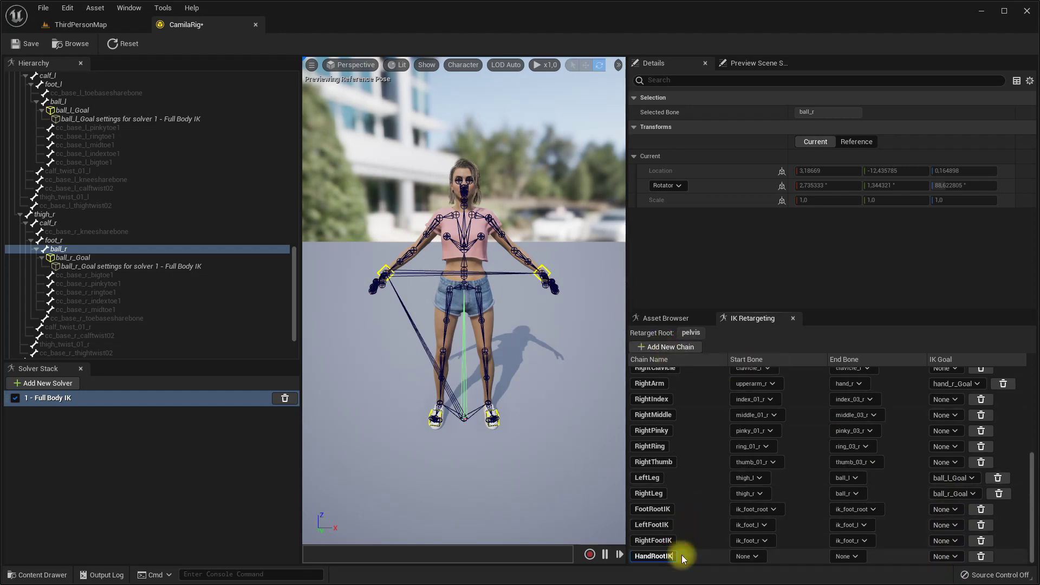
{"action": "left_click", "coordinate": [746, 556]}
{"action": "type", "text": "han"}
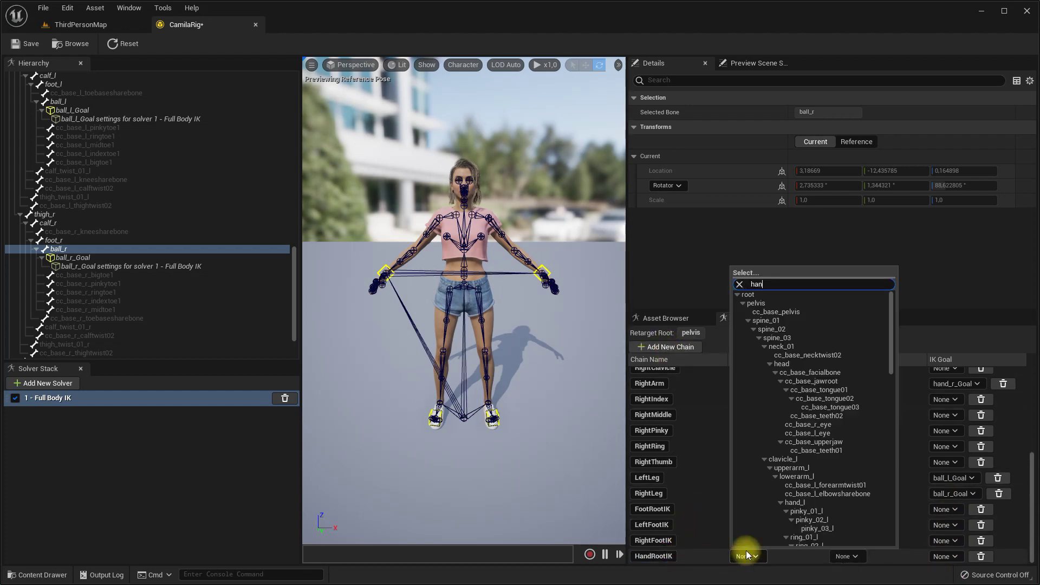
{"action": "type", "text": "d"}
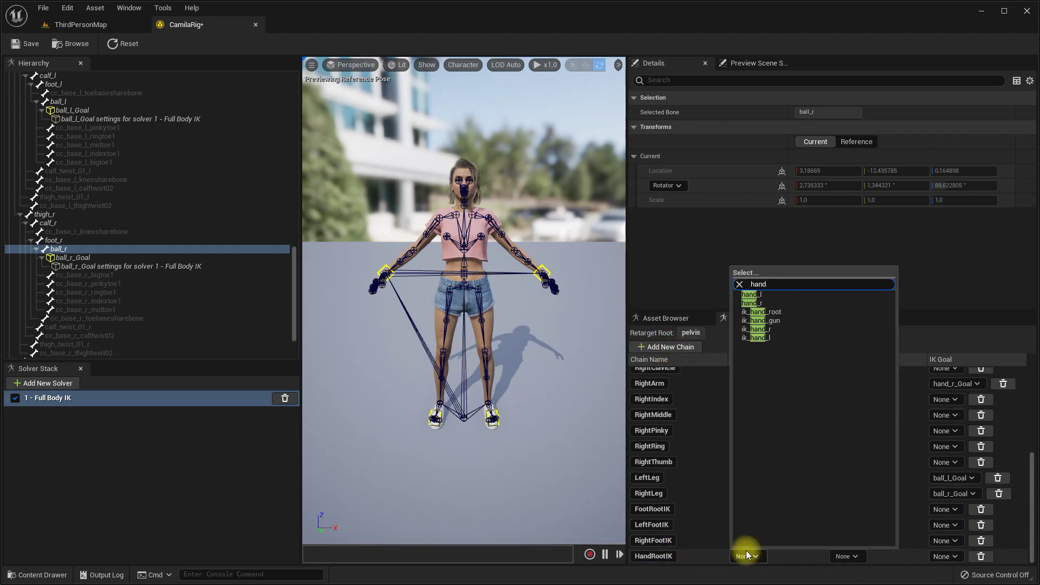
{"action": "left_click", "coordinate": [776, 313]}
{"action": "left_click", "coordinate": [844, 557]}
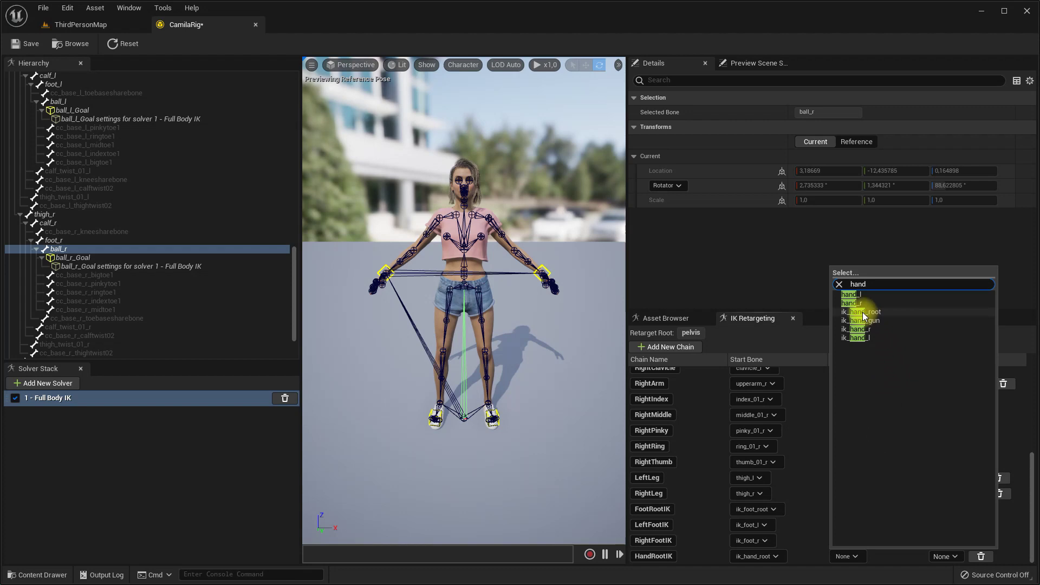
{"action": "left_click", "coordinate": [871, 313]}
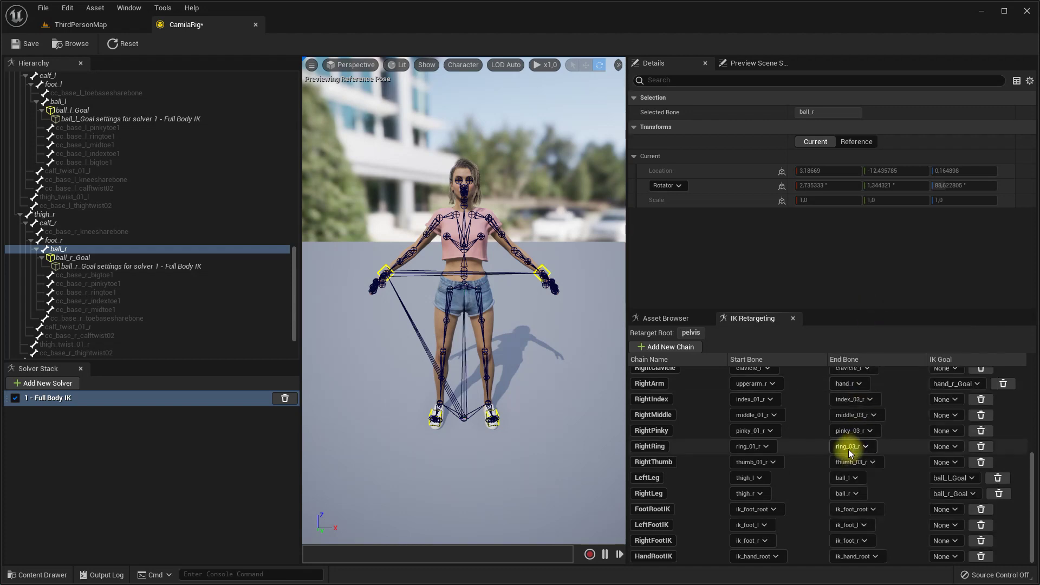
Add a retarget chain named HandGunIK and set both its start bone and end bone to ik_hand_gun.
{"action": "left_click", "coordinate": [667, 348]}
{"action": "double_click", "coordinate": [673, 558]}
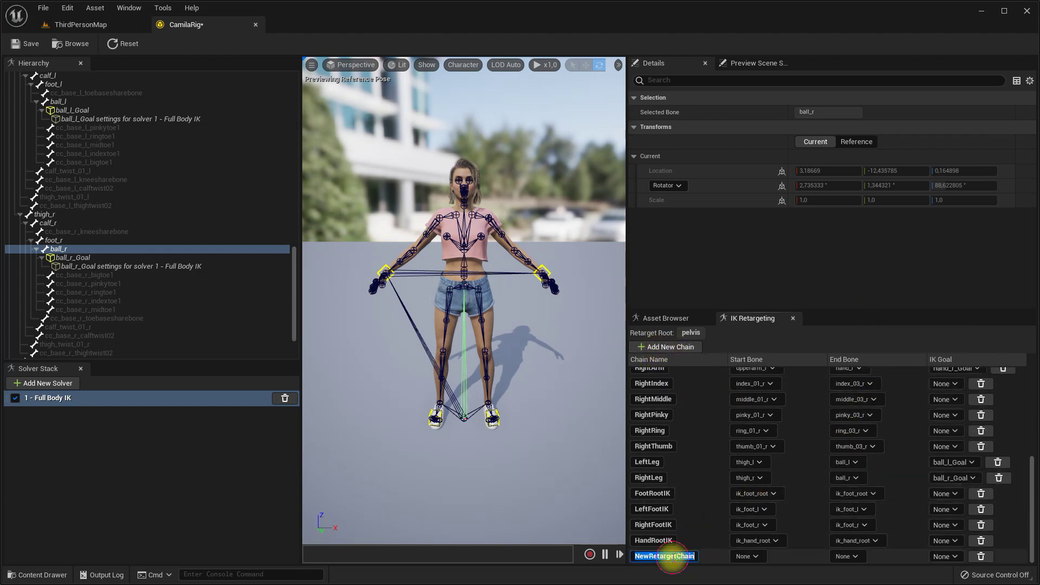
{"action": "left_click", "coordinate": [757, 558]}
{"action": "type", "text": "hand"}
{"action": "left_click", "coordinate": [774, 321]}
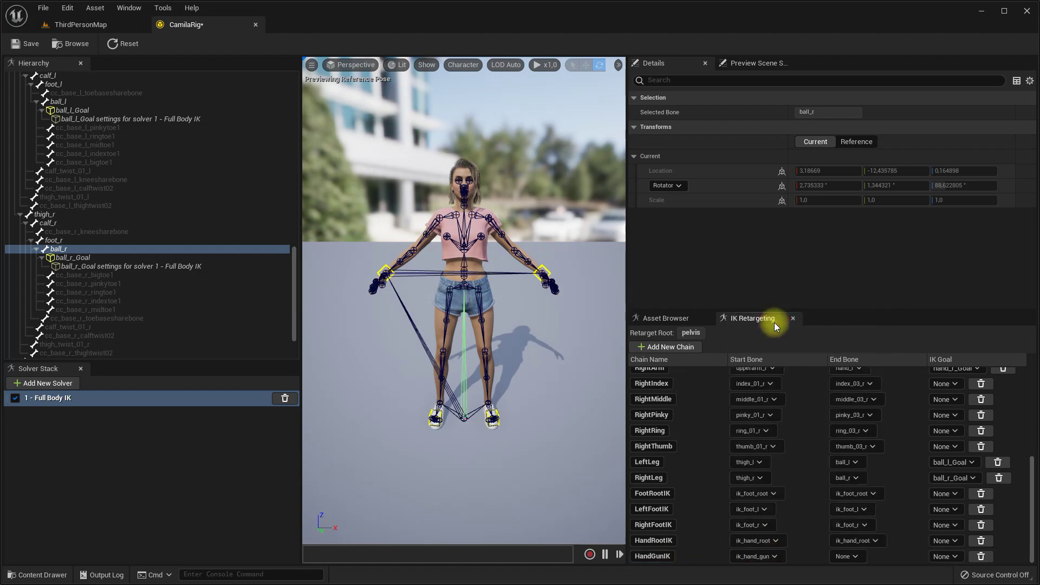
{"action": "left_click", "coordinate": [848, 557]}
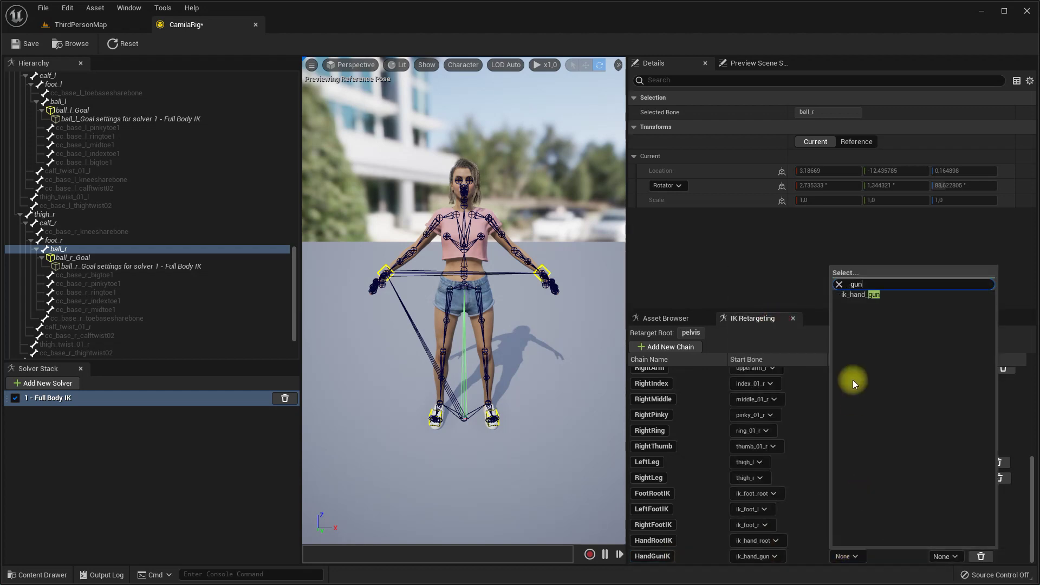
{"action": "left_click", "coordinate": [873, 301]}
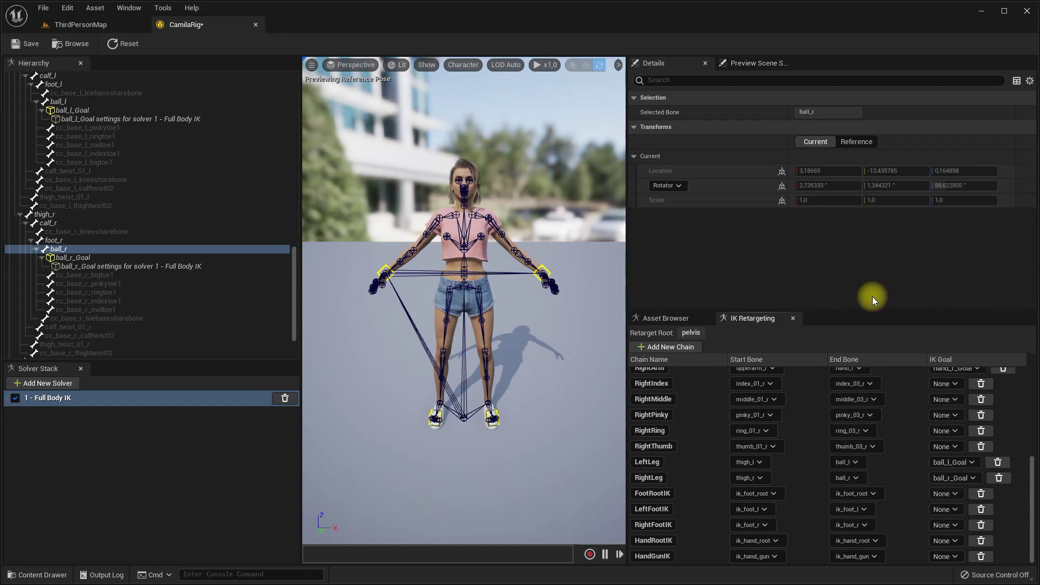
Add two new retarget chains below HandGunIK and name them LeftHandIK and RightHandIK.
{"action": "left_click", "coordinate": [667, 346]}
{"action": "left_click", "coordinate": [668, 347]}
{"action": "scroll", "coordinate": [687, 461], "scroll_direction": "down", "scroll_amount": 1}
{"action": "left_click", "coordinate": [684, 541]}
{"action": "left_click", "coordinate": [684, 540]}
{"action": "type", "text": "LeftHandIK"}
{"action": "key", "text": "Return"}
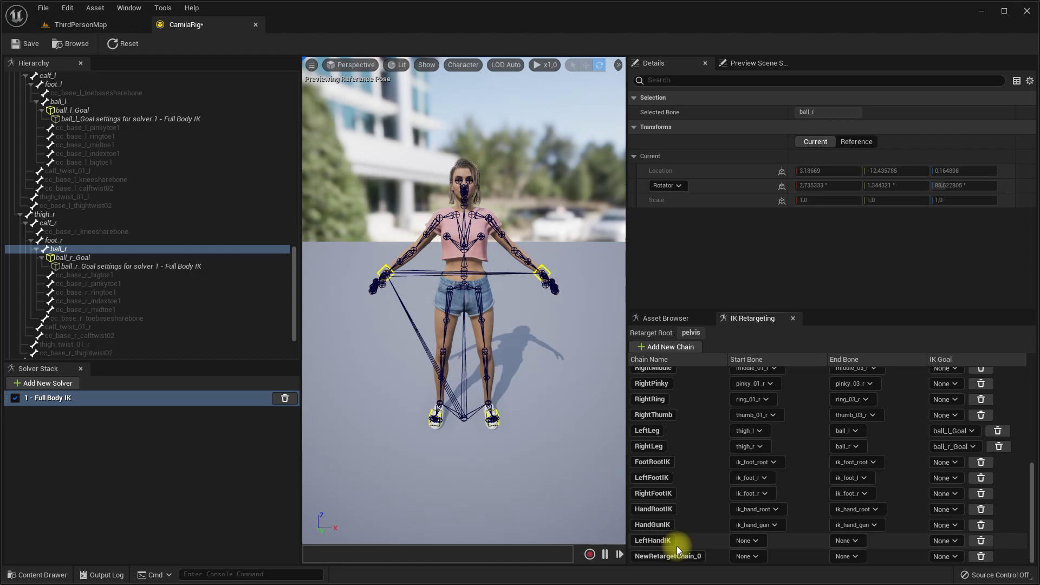
{"action": "left_click", "coordinate": [685, 556]}
{"action": "type", "text": "RightHandIK"}
{"action": "key", "text": "Return"}
Set both the start bone and end bone of the LeftHandIK chain to ik_hand_l.
{"action": "left_click", "coordinate": [755, 541]}
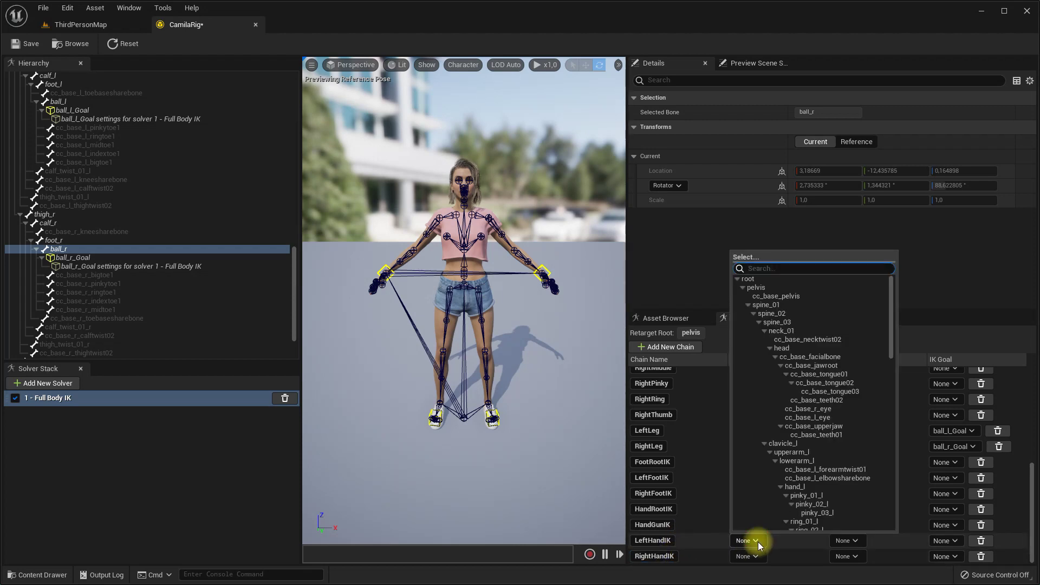
{"action": "type", "text": "hand_"}
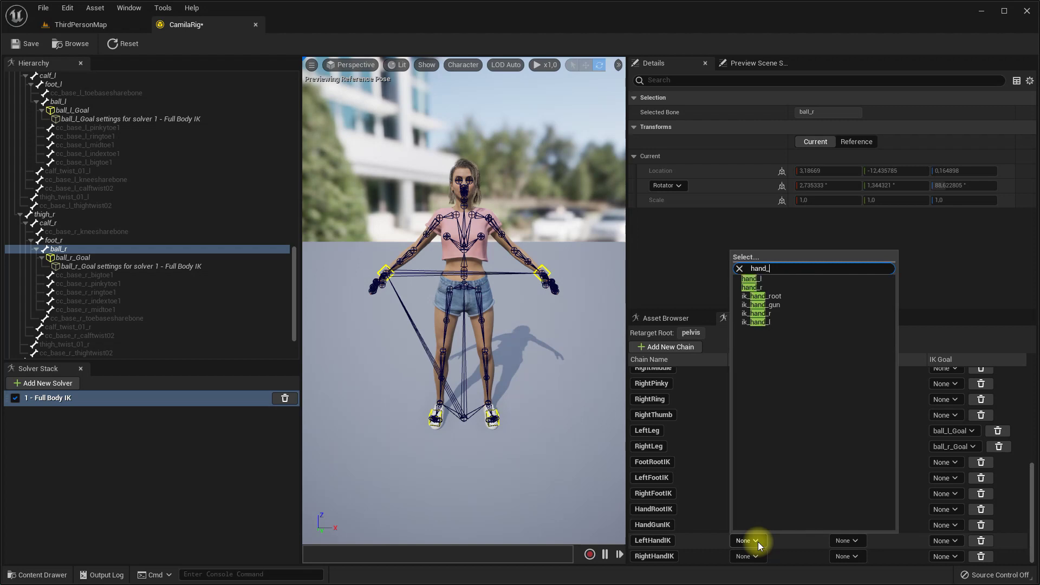
{"action": "left_click", "coordinate": [756, 288]}
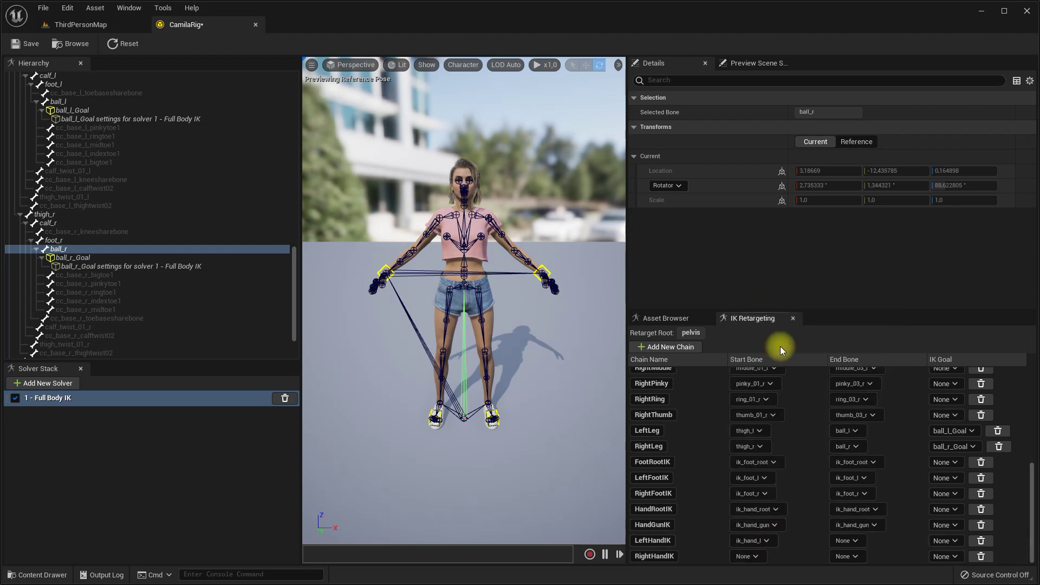
{"action": "left_click", "coordinate": [848, 541]}
{"action": "type", "text": "hand"}
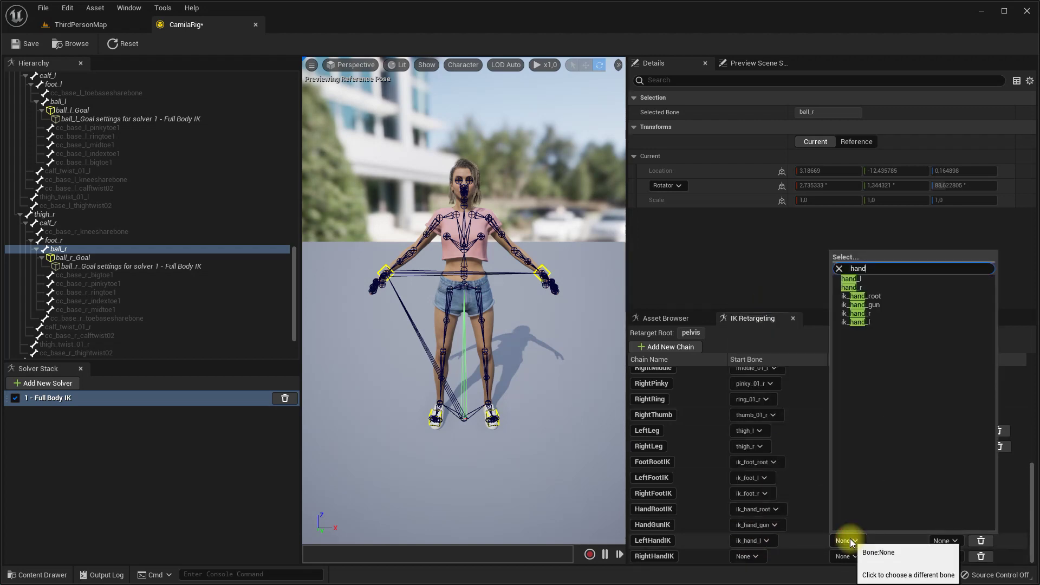
{"action": "left_click", "coordinate": [857, 322]}
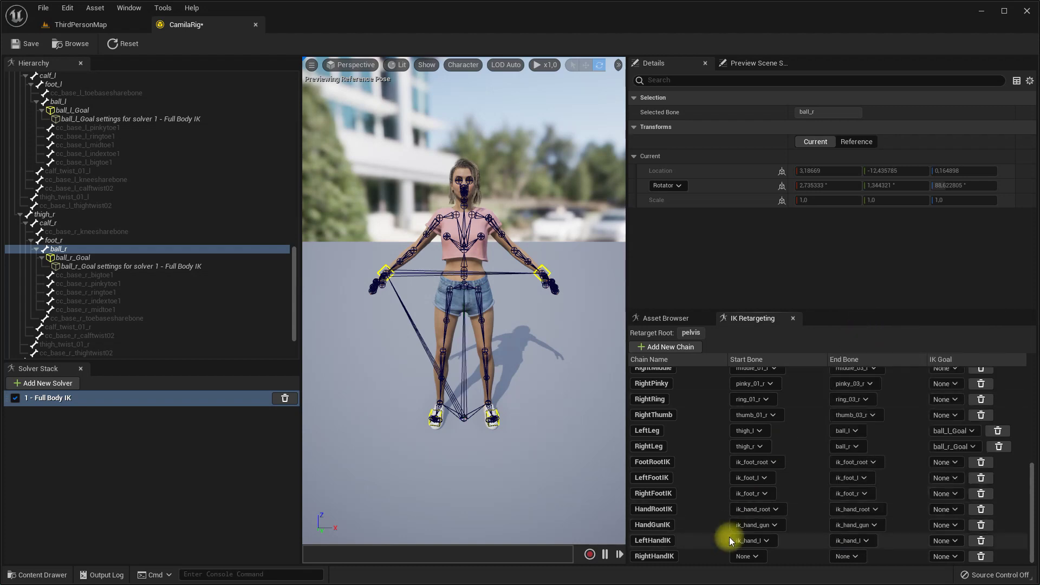
Set both the start bone and end bone of the RightHandIK chain to ik_hand_r.
{"action": "left_click", "coordinate": [745, 556]}
{"action": "type", "text": "hand"}
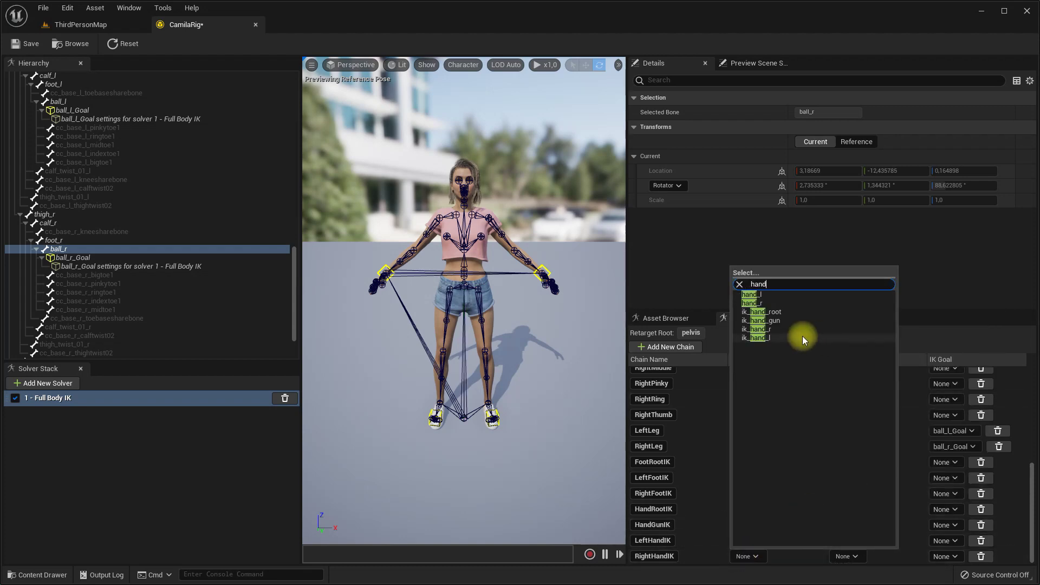
{"action": "left_click", "coordinate": [772, 330]}
{"action": "left_click", "coordinate": [849, 556]}
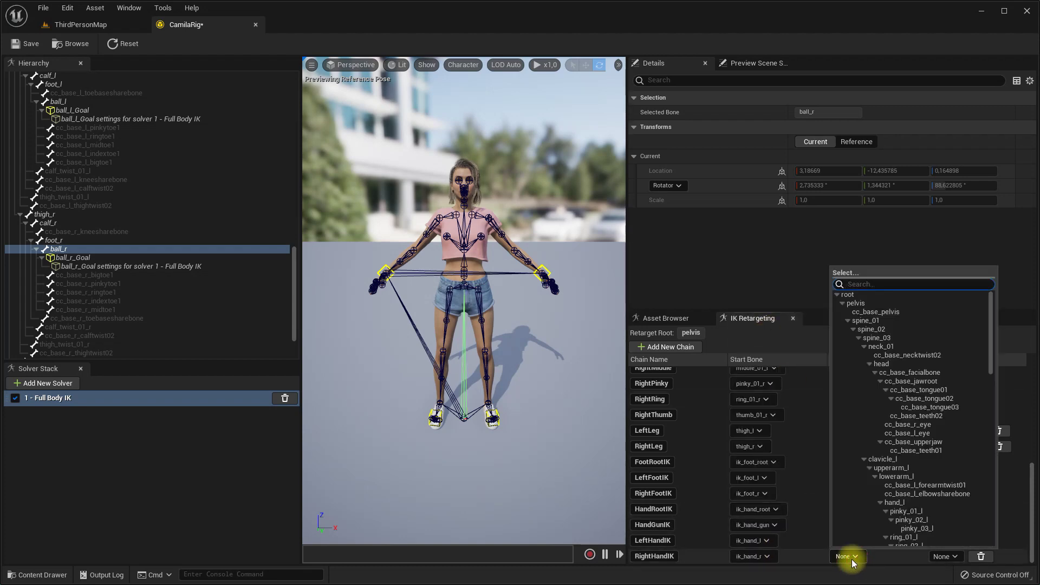
{"action": "type", "text": "hand"}
{"action": "left_click", "coordinate": [867, 328]}
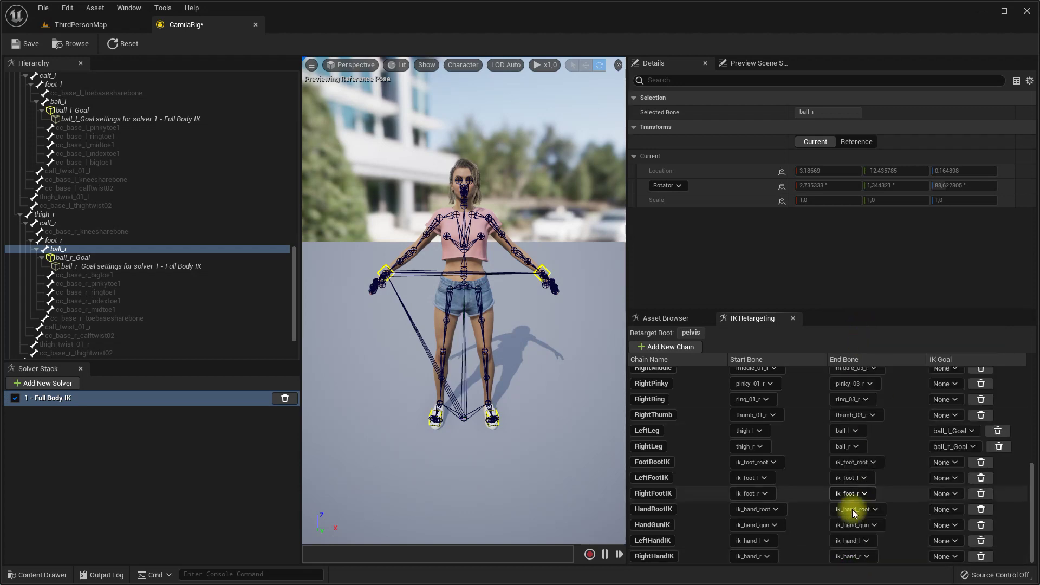
Enlarge the retarget chain list to show every chain, and save and close the CamilaRig asset.
{"action": "left_click_drag", "start_coordinate": [840, 308], "coordinate": [836, 55]}
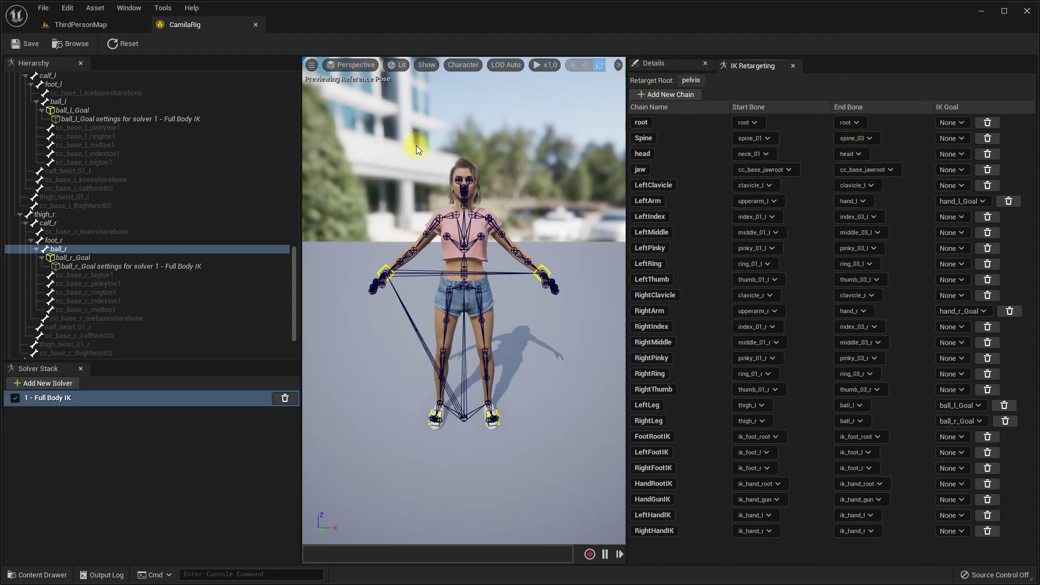
{"action": "left_click", "coordinate": [255, 24]}
Create an IK Rig asset for the MetaHuman in the Content folder, name it MetaRig, and open it docked beside the level.
{"action": "right_click", "coordinate": [760, 506]}
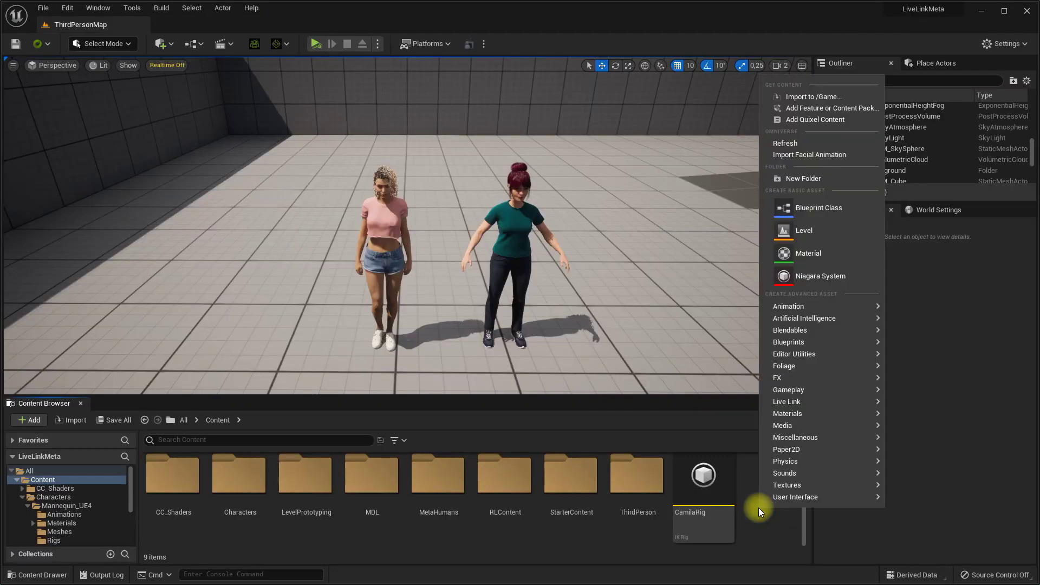
{"action": "mouse_move", "coordinate": [785, 328]}
{"action": "mouse_move", "coordinate": [789, 306]}
{"action": "left_click", "coordinate": [944, 519]}
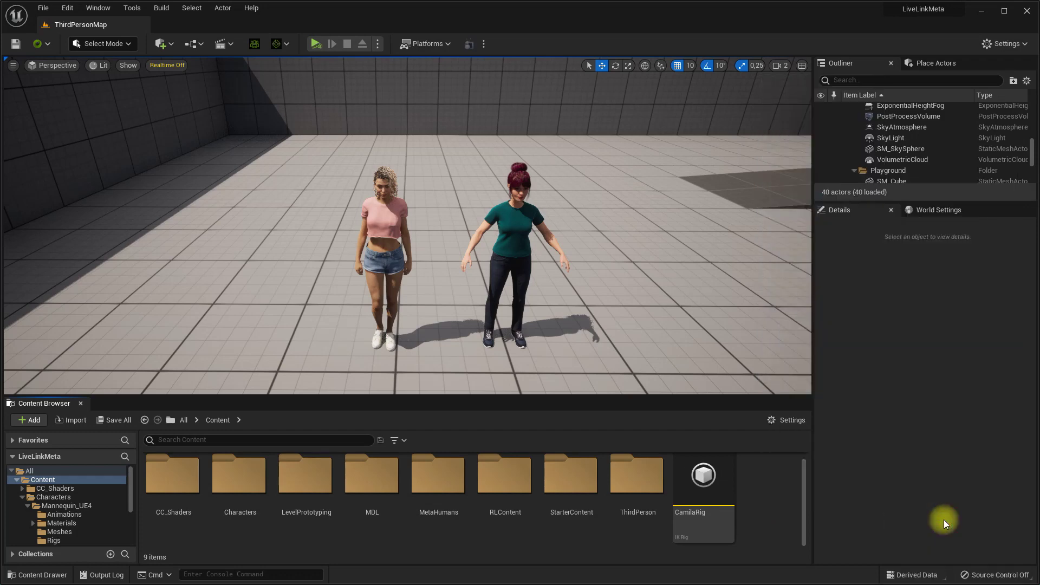
{"action": "left_click", "coordinate": [538, 187]}
{"action": "double_click", "coordinate": [537, 186]}
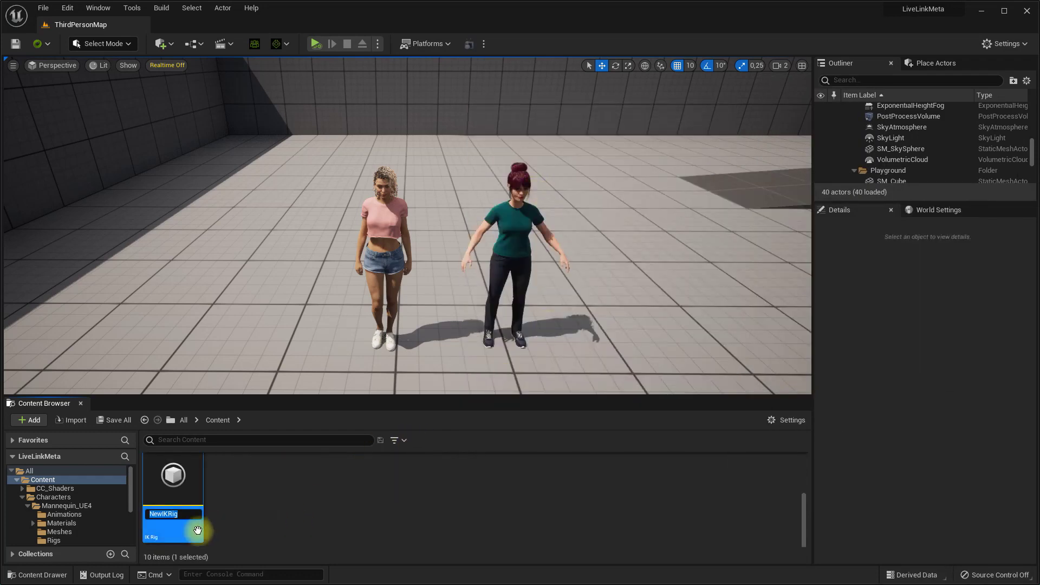
{"action": "scroll", "coordinate": [183, 489], "scroll_direction": "down", "scroll_amount": 1}
{"action": "double_click", "coordinate": [182, 496]}
{"action": "left_click_drag", "start_coordinate": [580, 144], "coordinate": [227, 26]}
Add a Full Body IK solver to MetaRig and make pelvis both the solver's root bone and the retarget root.
{"action": "left_click", "coordinate": [67, 391]}
{"action": "left_click", "coordinate": [60, 433]}
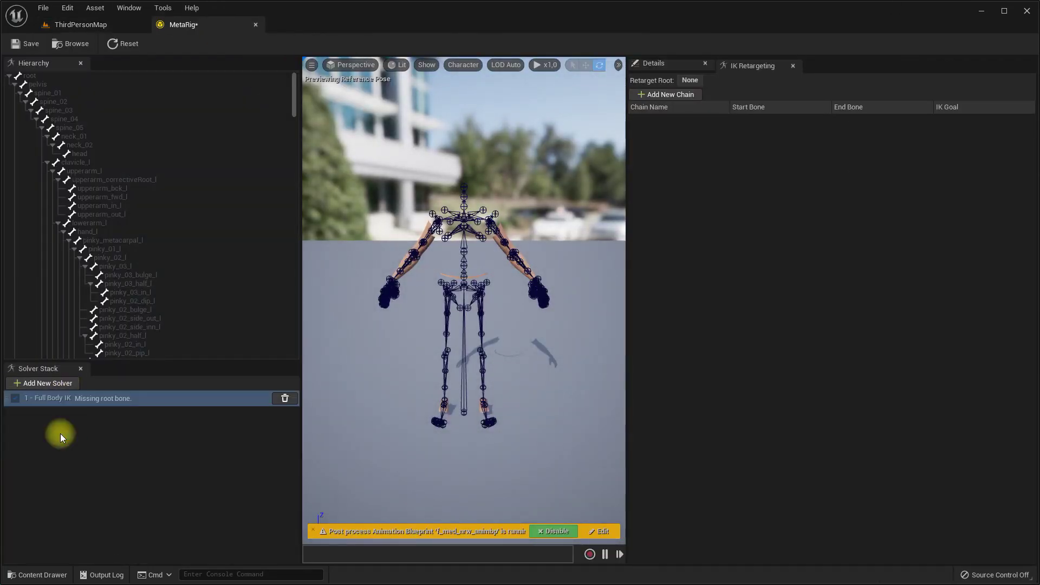
{"action": "right_click", "coordinate": [51, 85]}
{"action": "left_click", "coordinate": [123, 167]}
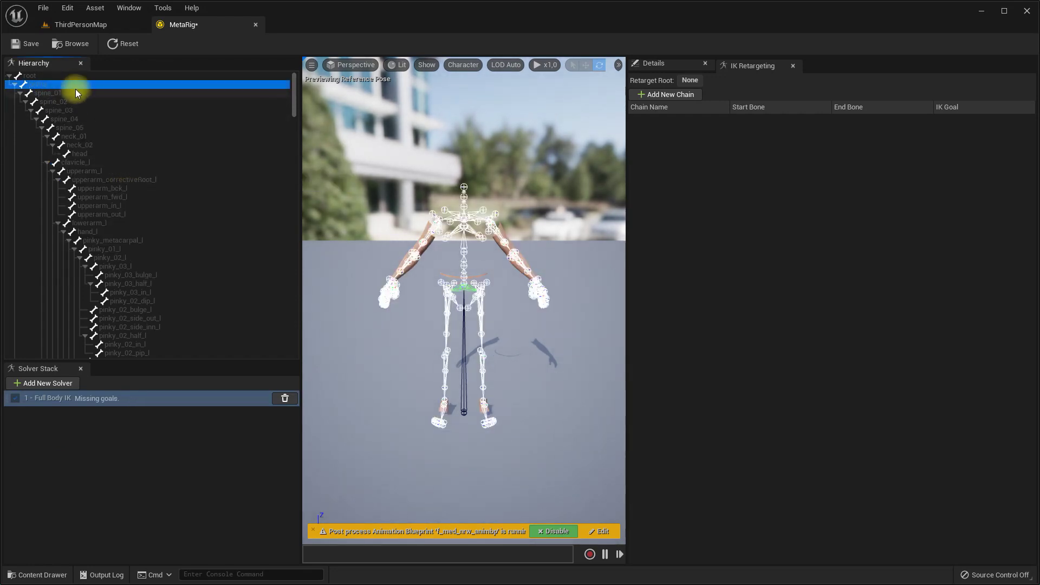
{"action": "right_click", "coordinate": [77, 86]}
{"action": "left_click", "coordinate": [144, 247]}
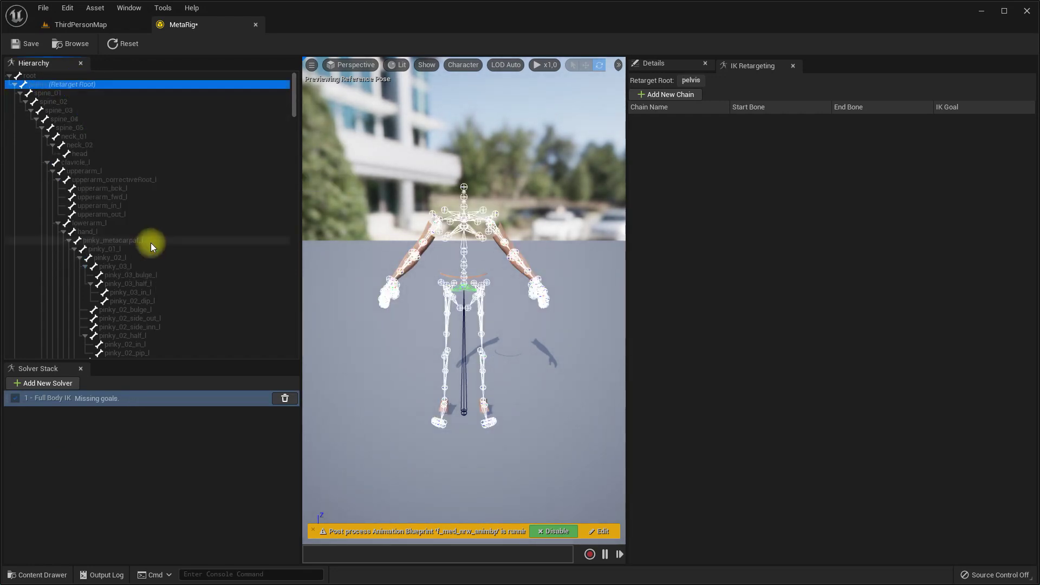
Add IK goals to the hand_l and hand_r bones in the MetaRig hierarchy.
{"action": "scroll", "coordinate": [294, 95], "scroll_direction": "down", "scroll_amount": 2}
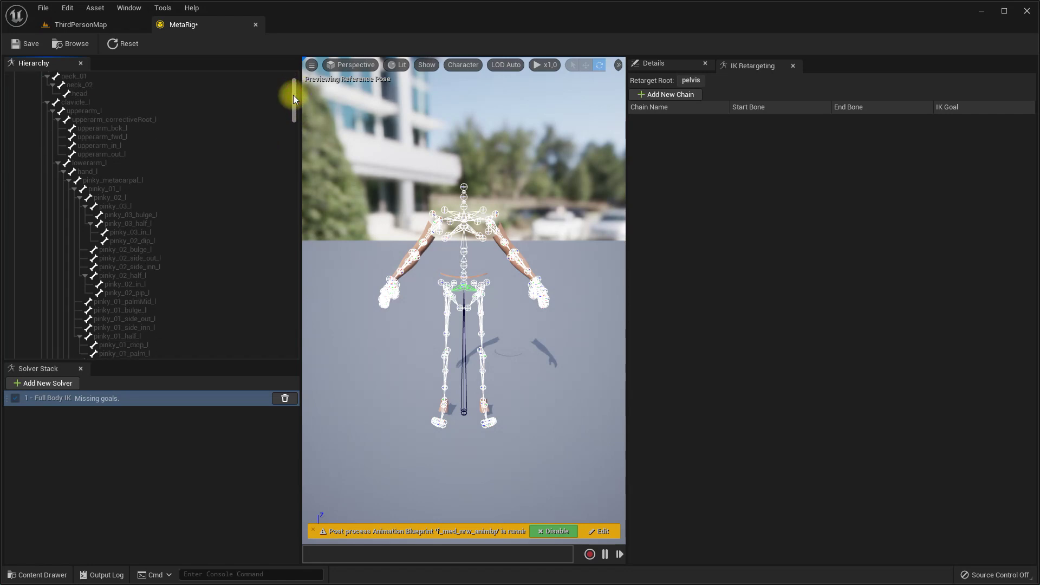
{"action": "right_click", "coordinate": [102, 171]}
{"action": "left_click", "coordinate": [135, 192]}
{"action": "left_click_drag", "start_coordinate": [297, 96], "coordinate": [291, 186]}
{"action": "left_click", "coordinate": [109, 319]}
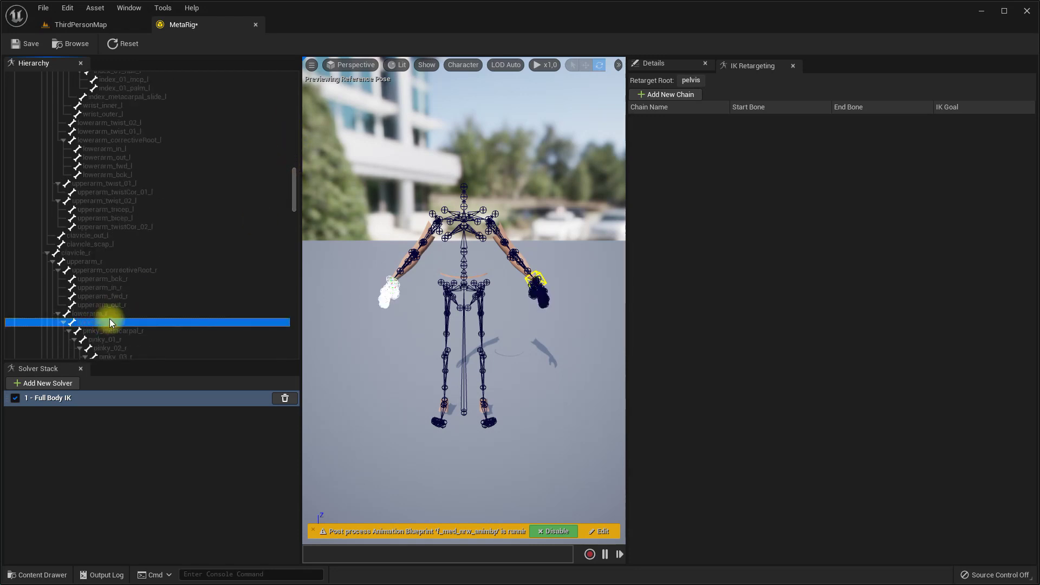
{"action": "scroll", "coordinate": [109, 303], "scroll_direction": "down", "scroll_amount": 3}
{"action": "right_click", "coordinate": [109, 256]}
{"action": "left_click", "coordinate": [132, 271]}
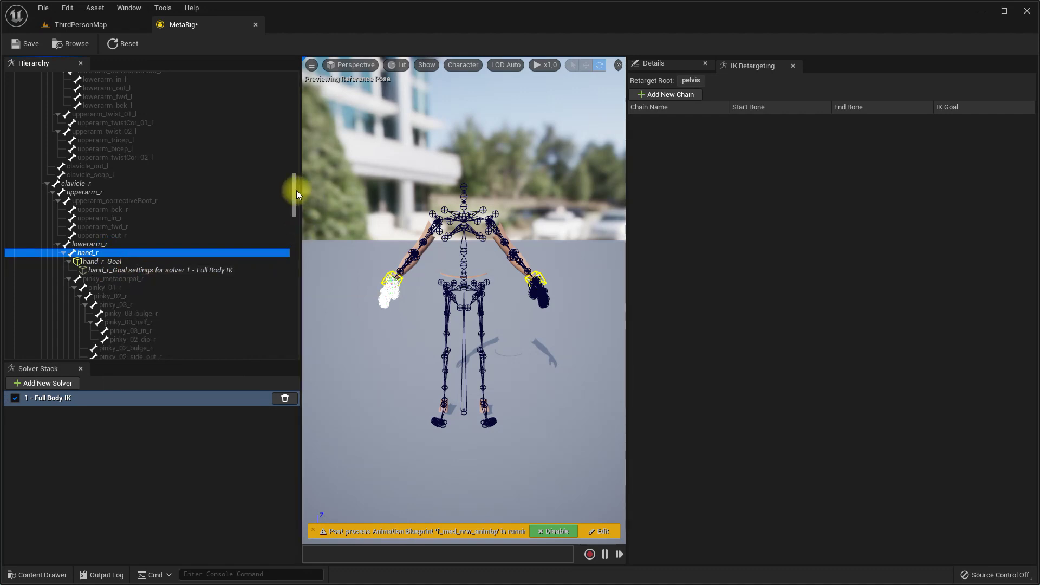
Add IK goals to the ball_r and ball_l foot bones.
{"action": "left_click_drag", "start_coordinate": [294, 188], "coordinate": [294, 291]}
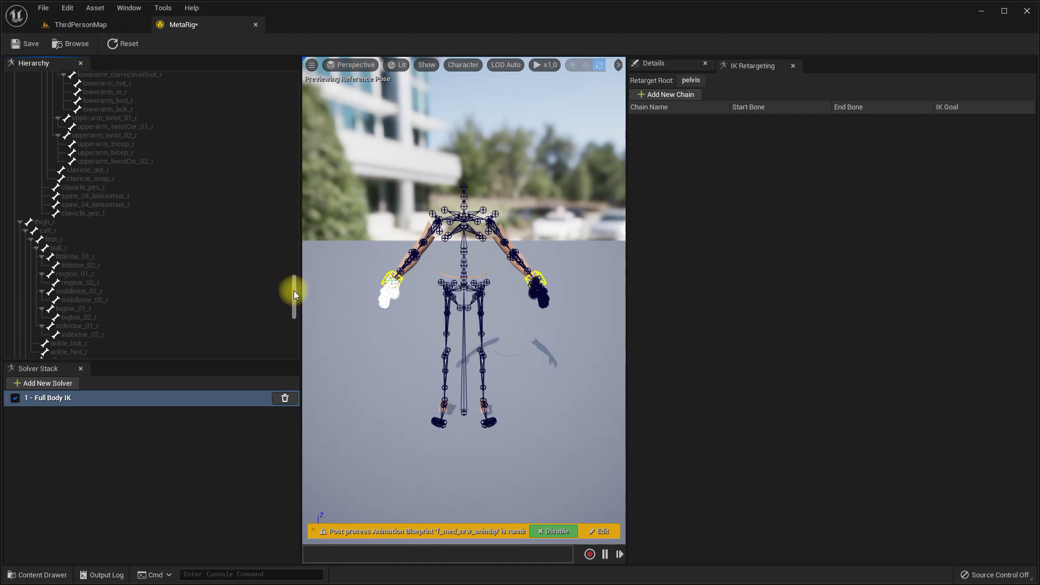
{"action": "left_click", "coordinate": [63, 248]}
{"action": "right_click", "coordinate": [64, 248]}
{"action": "left_click", "coordinate": [108, 275]}
{"action": "left_click_drag", "start_coordinate": [290, 284], "coordinate": [296, 323]}
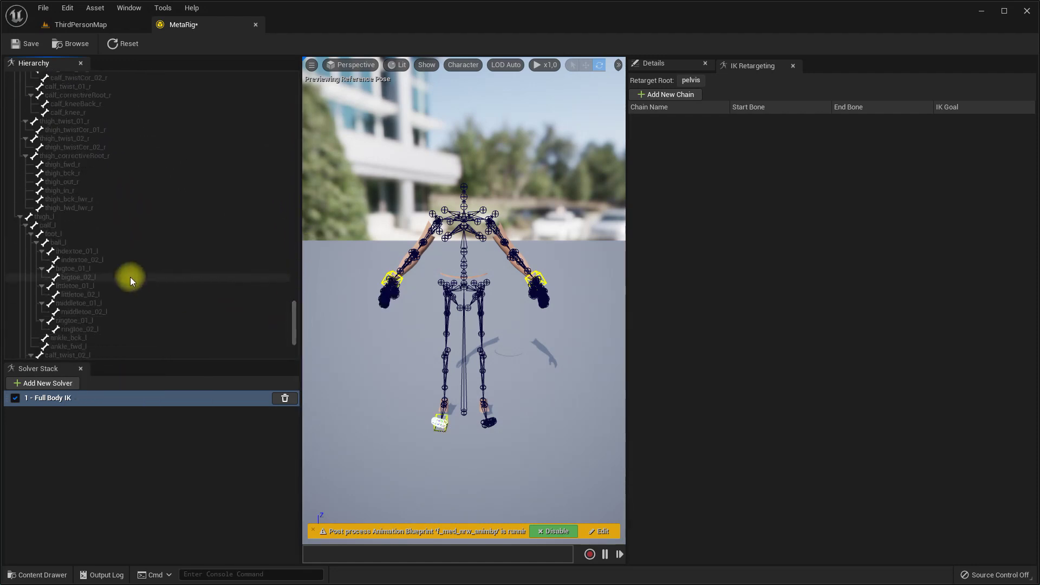
{"action": "left_click", "coordinate": [59, 243]}
{"action": "right_click", "coordinate": [68, 242]}
{"action": "left_click", "coordinate": [96, 267]}
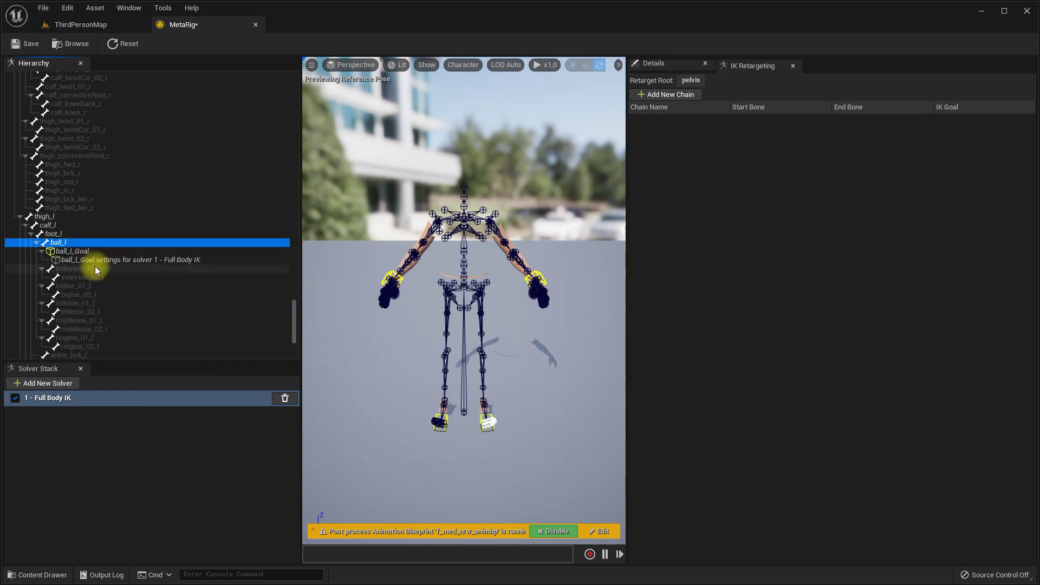
Add 19 new retarget chains to MetaRig.
{"action": "left_click", "coordinate": [667, 95]}
{"action": "left_click", "coordinate": [668, 95]}
{"action": "left_click", "coordinate": [667, 95]}
{"action": "left_click", "coordinate": [668, 95]}
{"action": "left_click", "coordinate": [668, 95]}
{"action": "left_click", "coordinate": [668, 95]}
{"action": "left_click", "coordinate": [668, 96]}
{"action": "left_click", "coordinate": [668, 95]}
{"action": "left_click", "coordinate": [668, 96]}
{"action": "left_click", "coordinate": [668, 95]}
{"action": "left_click", "coordinate": [668, 95]}
{"action": "left_click", "coordinate": [667, 95]}
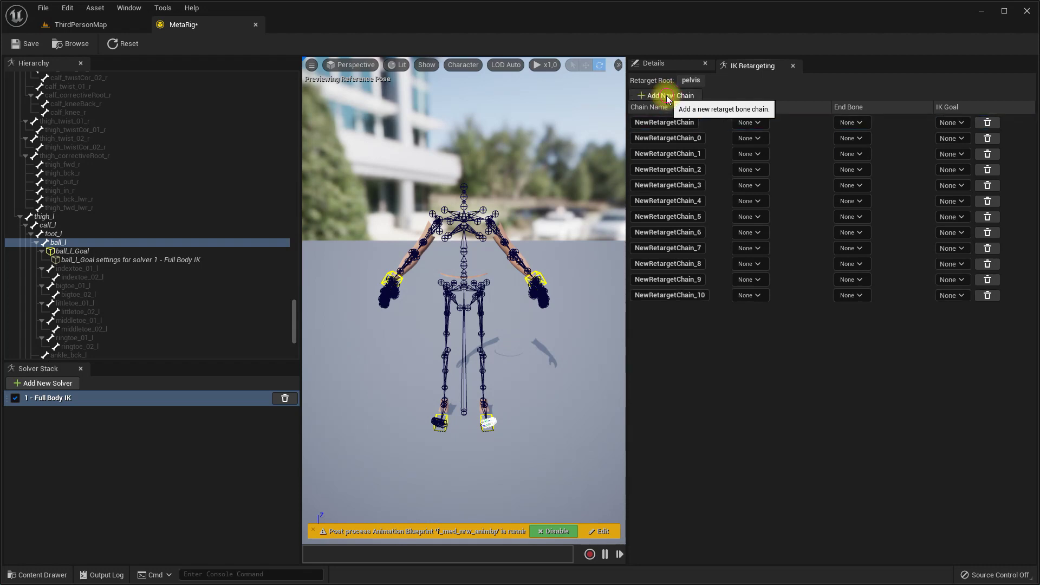
{"action": "left_click", "coordinate": [668, 95]}
{"action": "left_click", "coordinate": [668, 96]}
{"action": "left_click", "coordinate": [668, 95]}
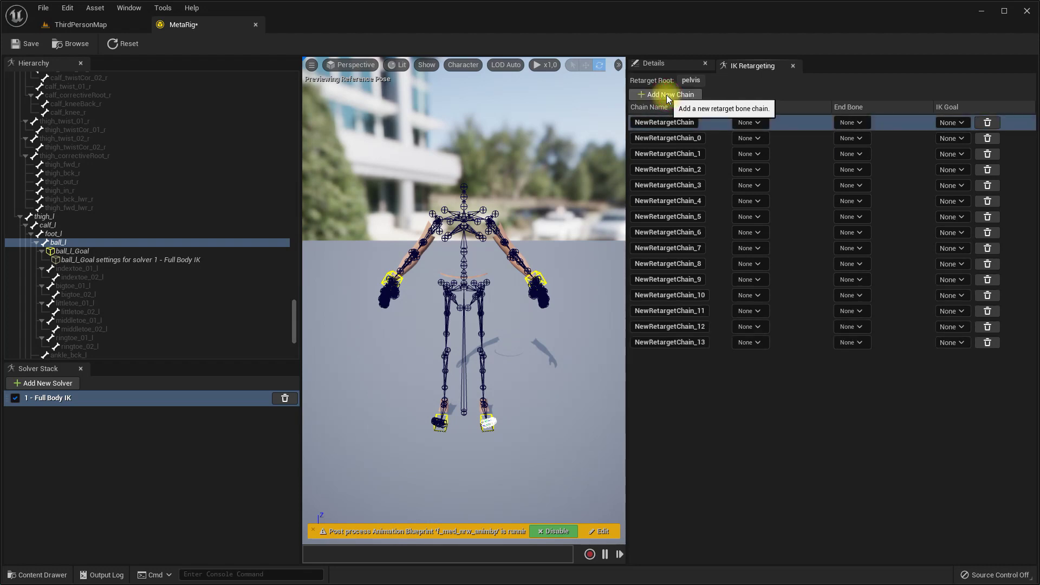
{"action": "left_click", "coordinate": [667, 95]}
{"action": "left_click", "coordinate": [667, 96]}
{"action": "left_click", "coordinate": [667, 96]}
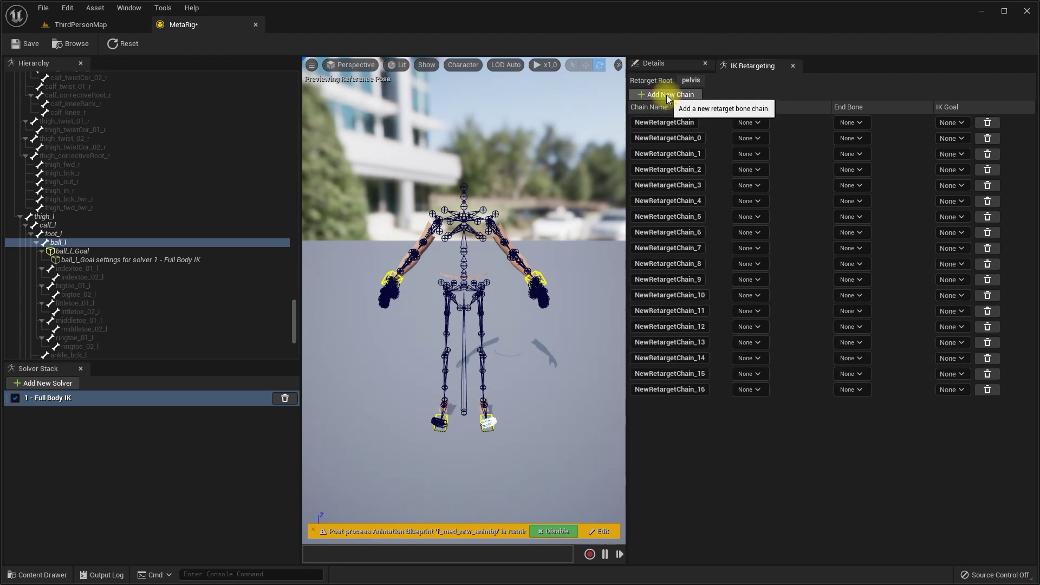
{"action": "left_click", "coordinate": [668, 95]}
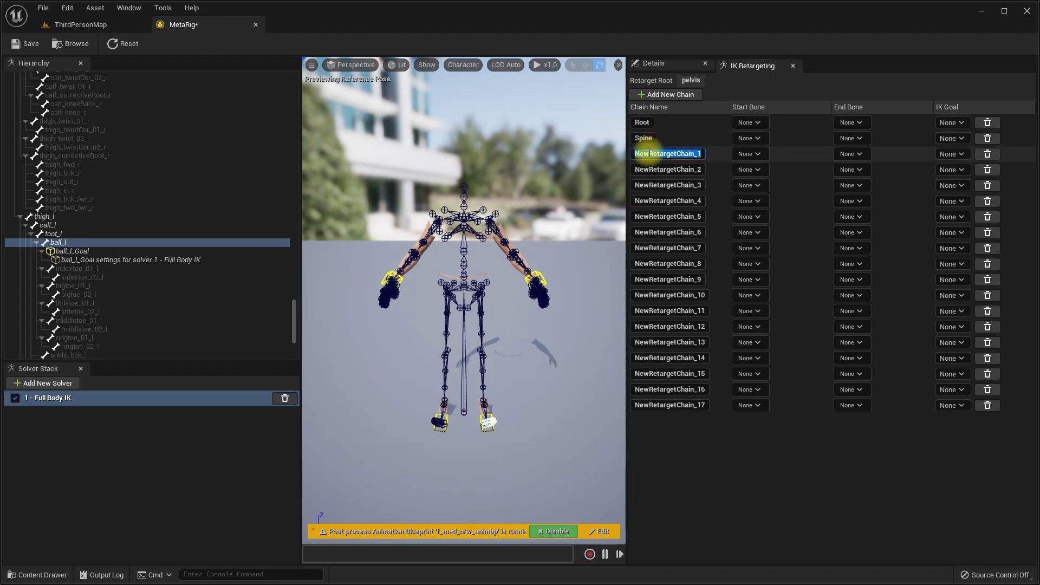
Name the first five retarget chains Root, Spine, Head, LeftClavicle and LeftArm.
{"action": "key", "text": "Return"}
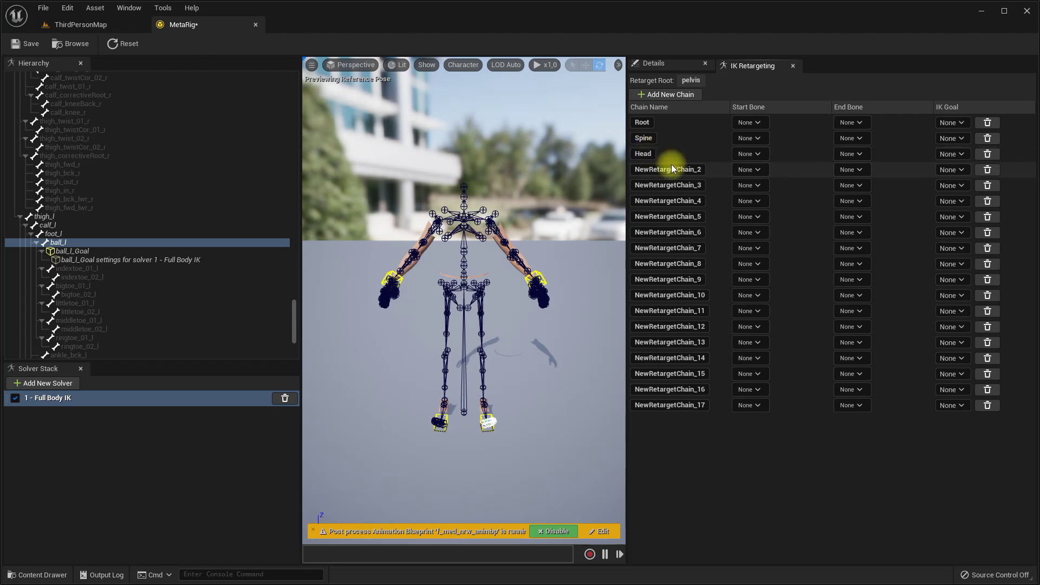
{"action": "double_click", "coordinate": [686, 185]}
{"action": "type", "text": "LeftArm"}
{"action": "key", "text": "Return"}
Name the five chains below LeftArm LeftIndex, LeftMiddle, LeftPinky, LeftRing and LeftThumb.
{"action": "double_click", "coordinate": [679, 201]}
{"action": "double_click", "coordinate": [674, 216]}
{"action": "type", "text": "LeftMiddle"}
{"action": "key", "text": "Return"}
{"action": "double_click", "coordinate": [681, 232]}
{"action": "type", "text": "LeftPinky"}
{"action": "key", "text": "Return"}
{"action": "left_click", "coordinate": [697, 248]}
{"action": "double_click", "coordinate": [693, 248]}
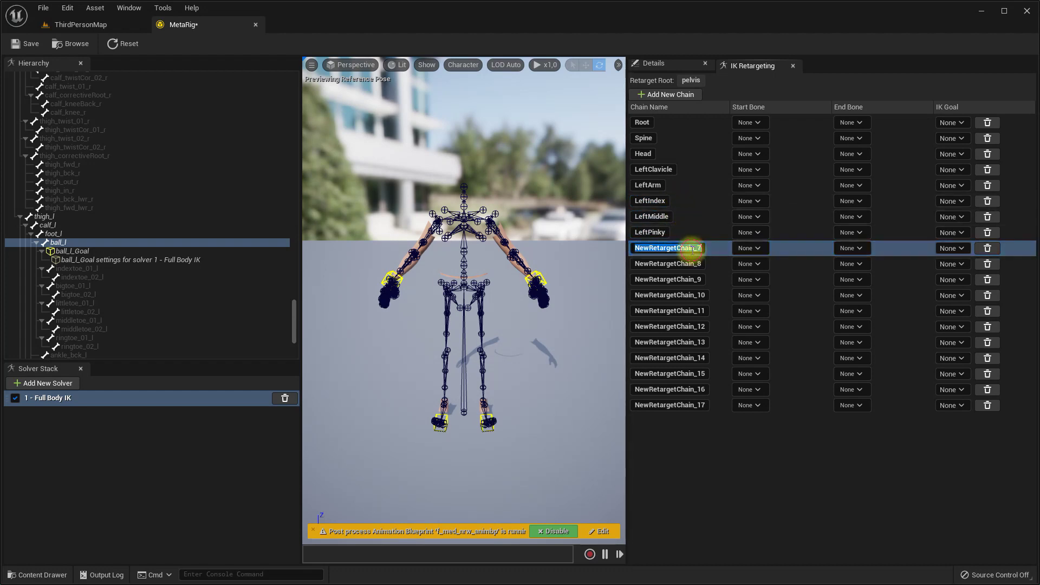
{"action": "type", "text": "LeftRing"}
{"action": "key", "text": "Return"}
{"action": "double_click", "coordinate": [689, 264]}
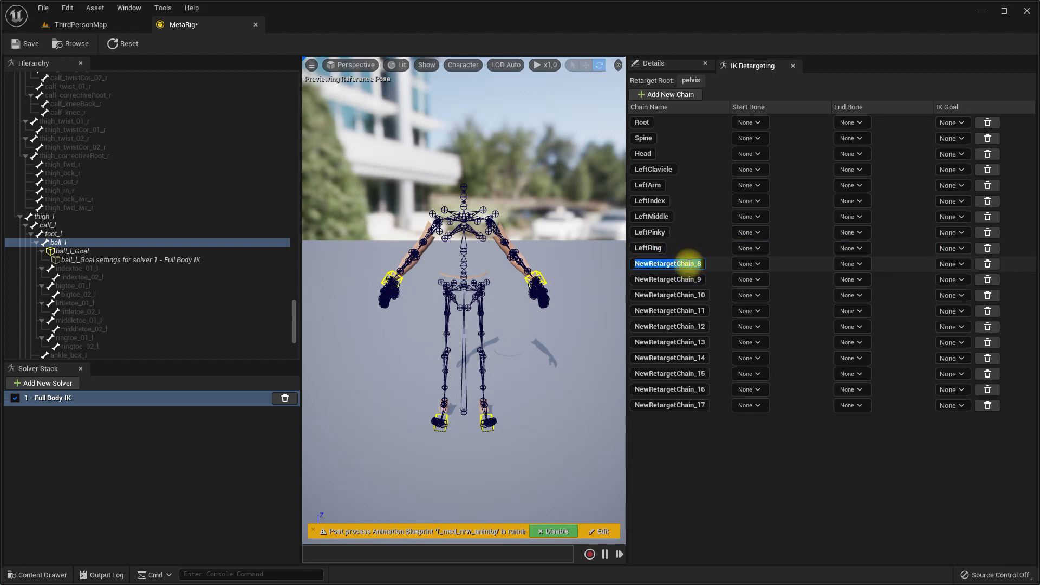
Name the two chains below LeftThumb RightClavicle and RightArm.
{"action": "double_click", "coordinate": [682, 279]}
{"action": "type", "text": "RightClavicle"}
{"action": "key", "text": "Return"}
{"action": "double_click", "coordinate": [695, 296]}
{"action": "type", "text": "RightArm"}
{"action": "key", "text": "Return"}
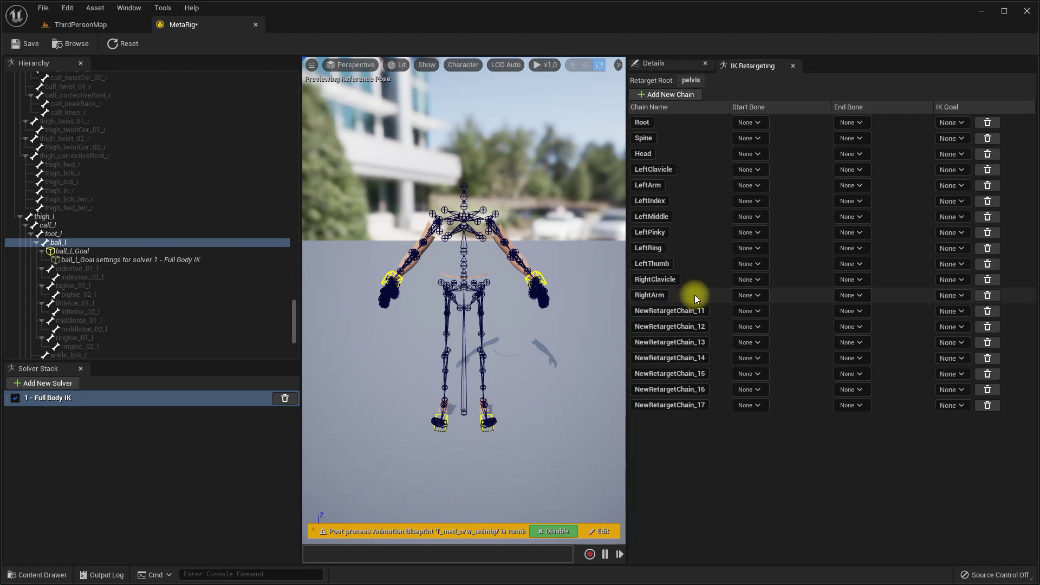
Name the five chains below RightArm RightIndex, RightMiddle, RightPinky, RightRing and RightThumb.
{"action": "double_click", "coordinate": [693, 311]}
{"action": "type", "text": "RightIndex"}
{"action": "key", "text": "Return"}
{"action": "double_click", "coordinate": [689, 326]}
{"action": "type", "text": "RightMiddle"}
{"action": "key", "text": "Return"}
{"action": "double_click", "coordinate": [691, 341]}
{"action": "type", "text": "RightPinky"}
{"action": "key", "text": "Return"}
{"action": "double_click", "coordinate": [695, 354]}
{"action": "type", "text": "RightRing"}
{"action": "key", "text": "Return"}
{"action": "double_click", "coordinate": [689, 373]}
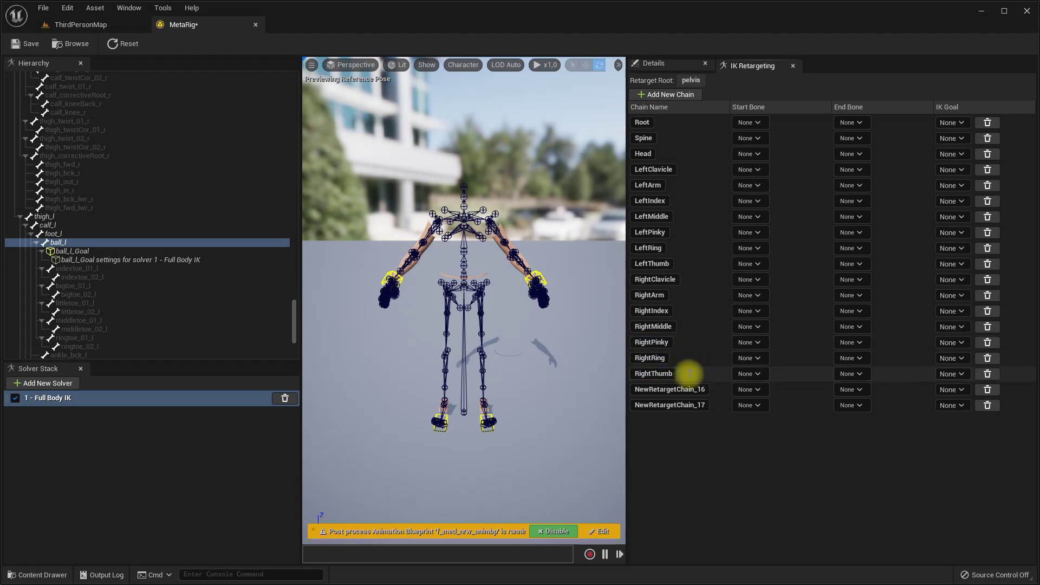
Name the last two retarget chains LeftLeg and RightLeg.
{"action": "double_click", "coordinate": [687, 389]}
{"action": "type", "text": "LeftLeg"}
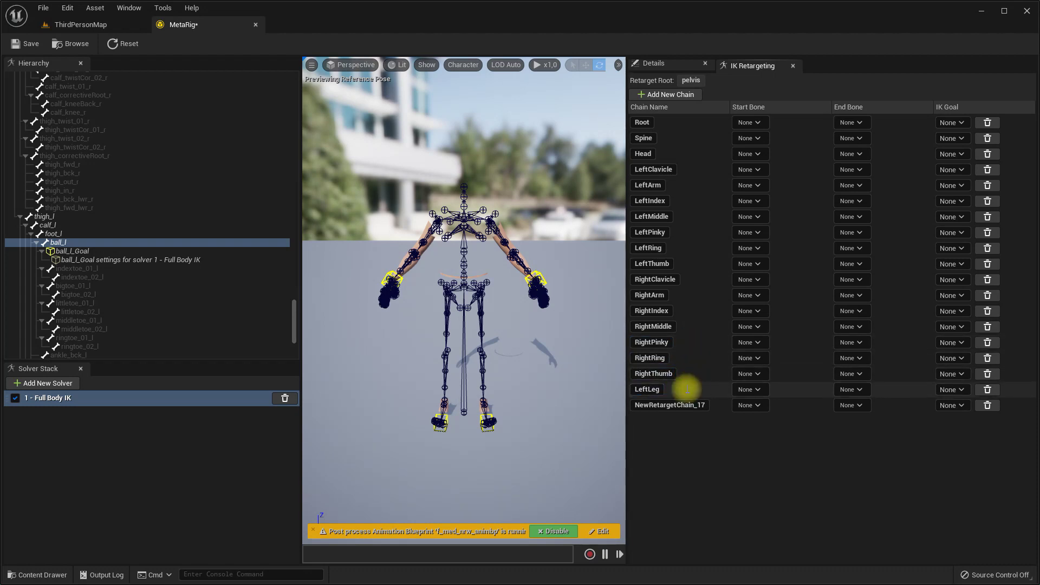
{"action": "key", "text": "Return"}
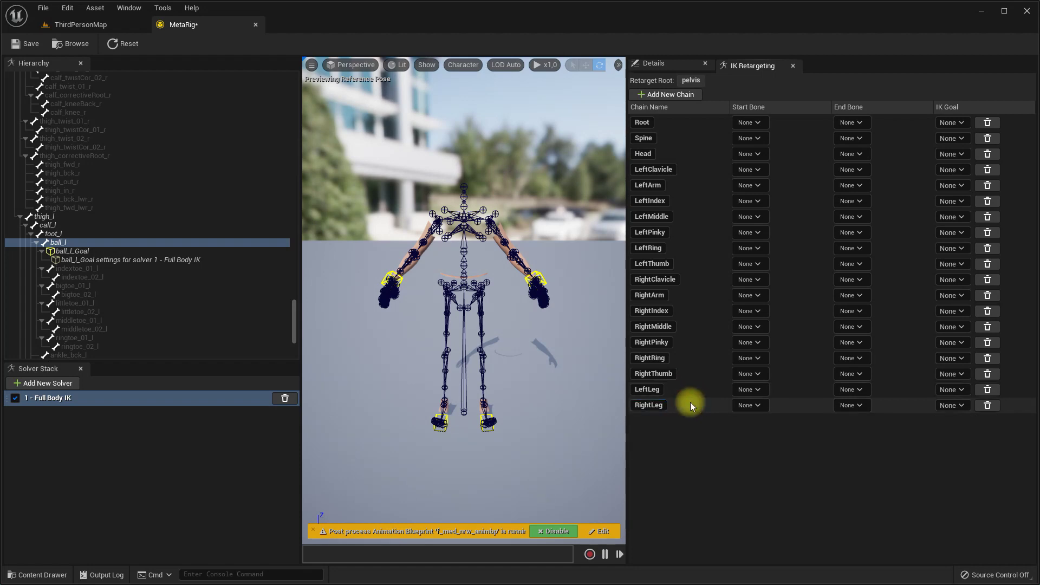
Assign the IK goal ball_l_Goal to the LeftLeg chain and ball_r_Goal to the RightLeg chain.
{"action": "left_click", "coordinate": [951, 390]}
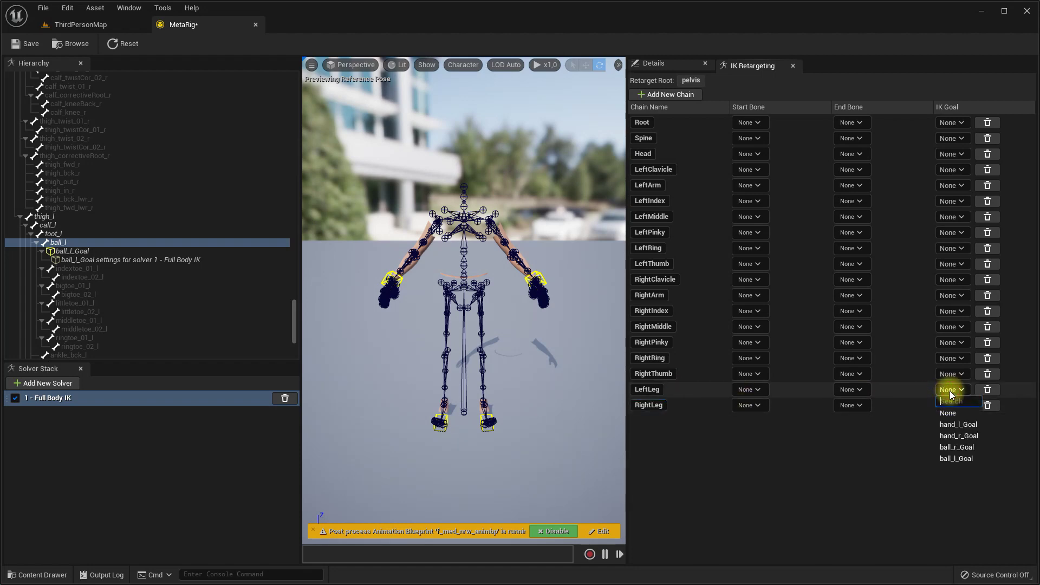
{"action": "left_click", "coordinate": [957, 459]}
{"action": "left_click", "coordinate": [954, 406]}
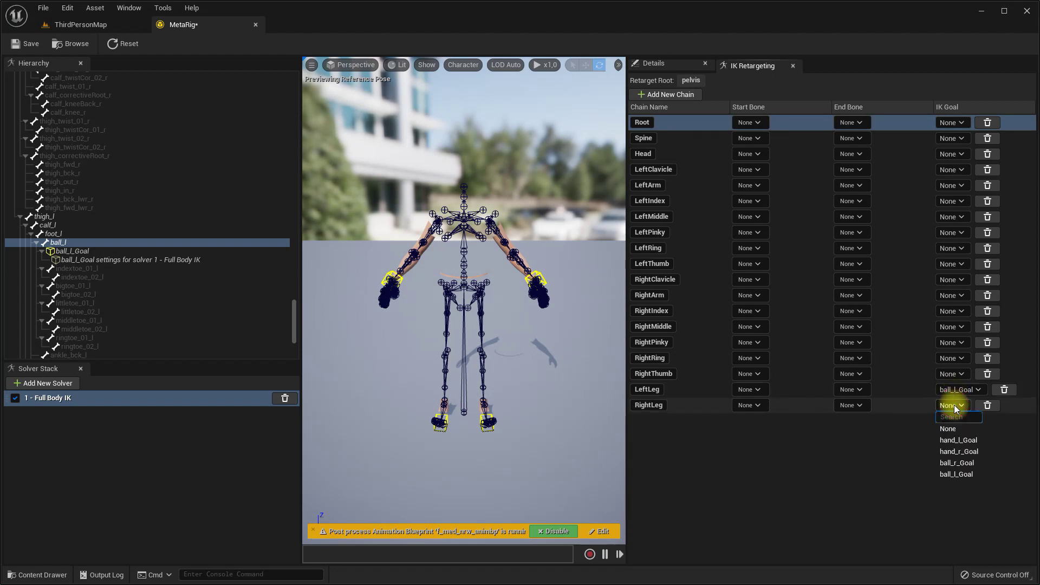
{"action": "left_click", "coordinate": [957, 463]}
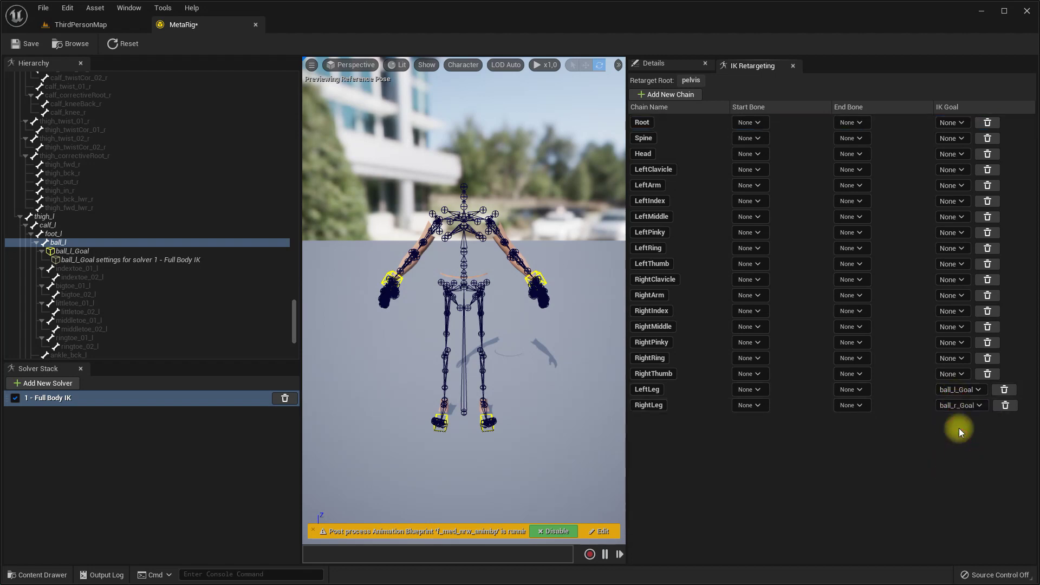
Assign the IK goal hand_l_Goal to the LeftArm chain and hand_r_Goal to the RightArm chain.
{"action": "left_click", "coordinate": [804, 189]}
{"action": "left_click", "coordinate": [954, 186]}
{"action": "left_click", "coordinate": [965, 222]}
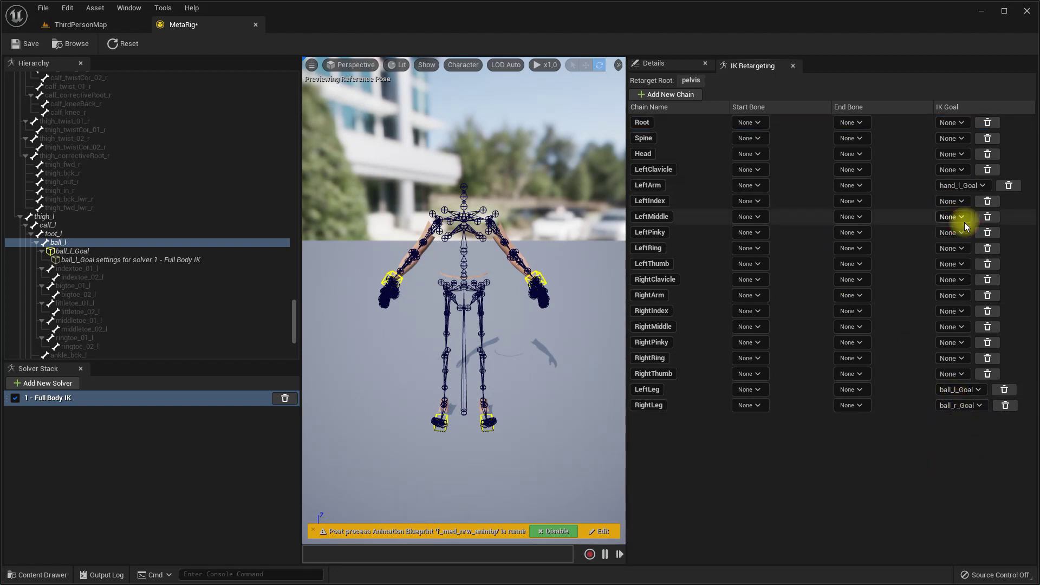
{"action": "left_click", "coordinate": [889, 296]}
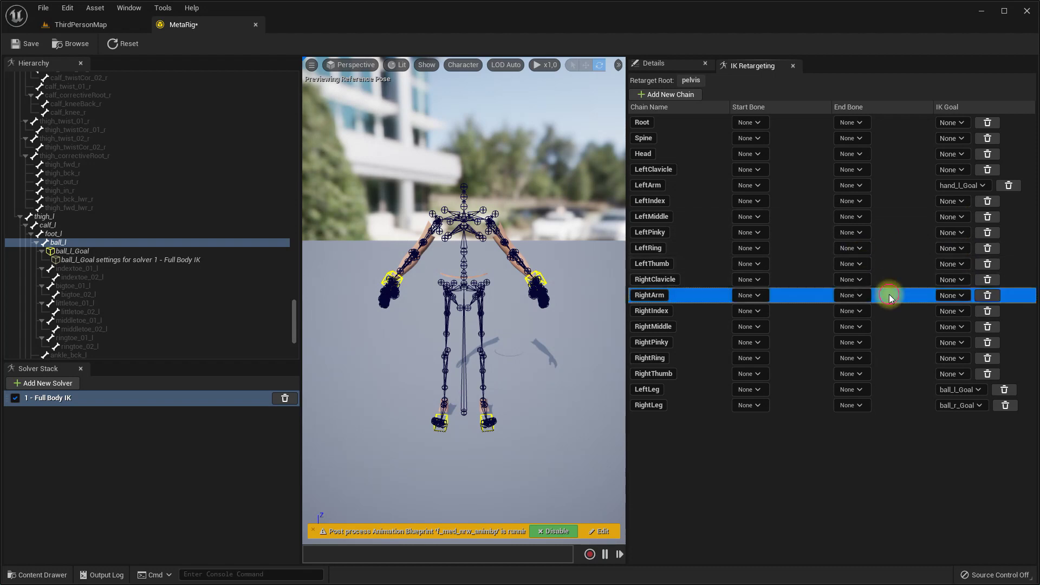
{"action": "left_click", "coordinate": [950, 296]}
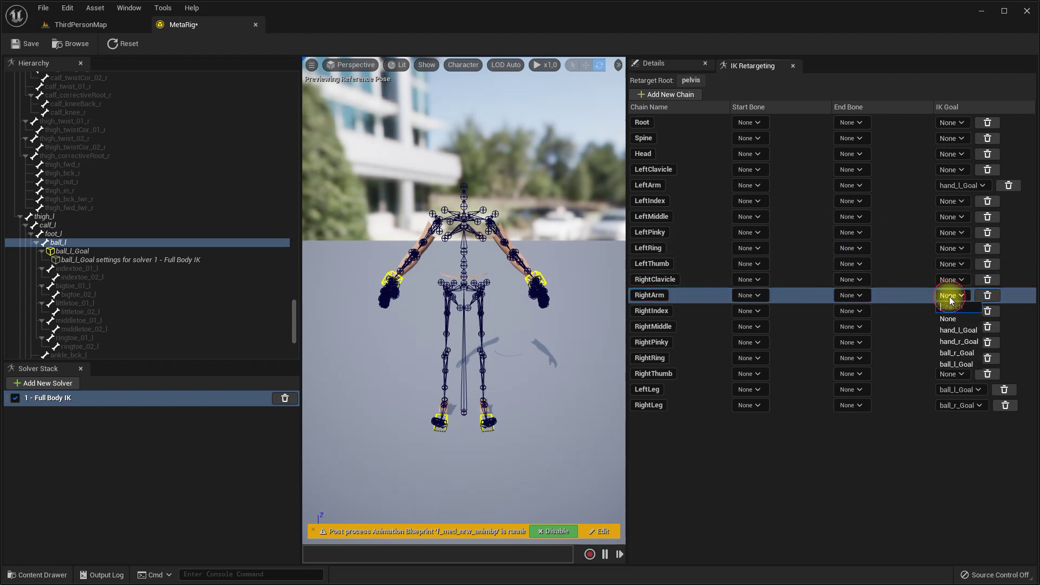
{"action": "left_click", "coordinate": [964, 343]}
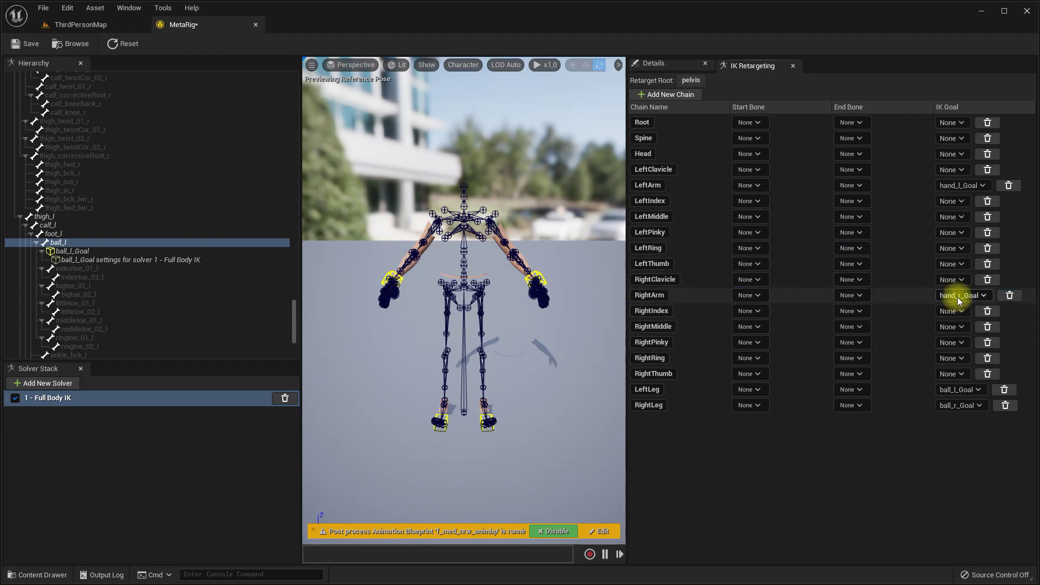
Set both the start bone and end bone of the Root chain to root.
{"action": "left_click", "coordinate": [749, 122]}
{"action": "type", "text": "roo"}
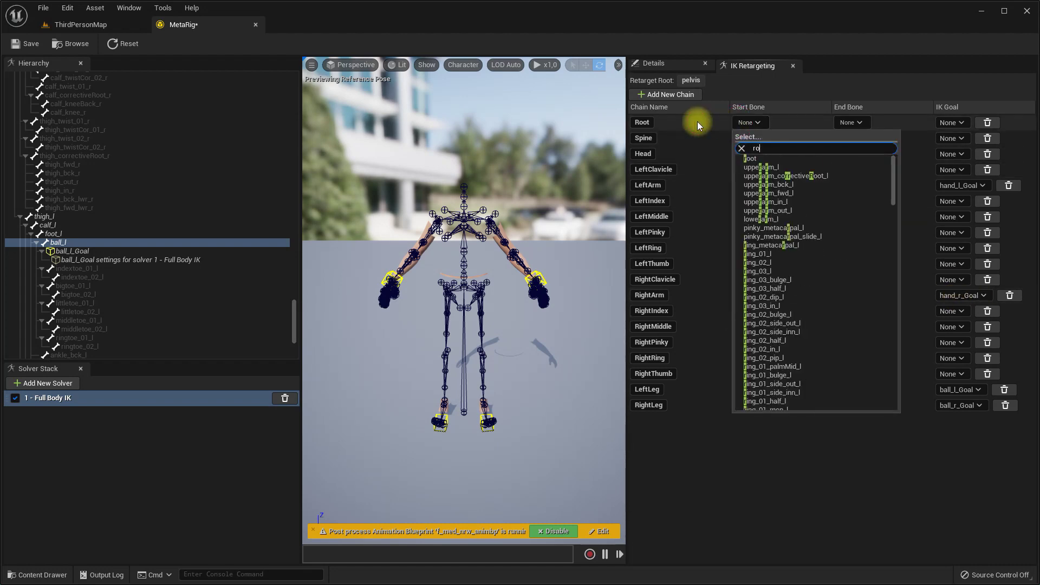
{"action": "left_click", "coordinate": [766, 159]}
{"action": "left_click", "coordinate": [848, 126]}
{"action": "type", "text": "roo"}
{"action": "left_click", "coordinate": [856, 158]}
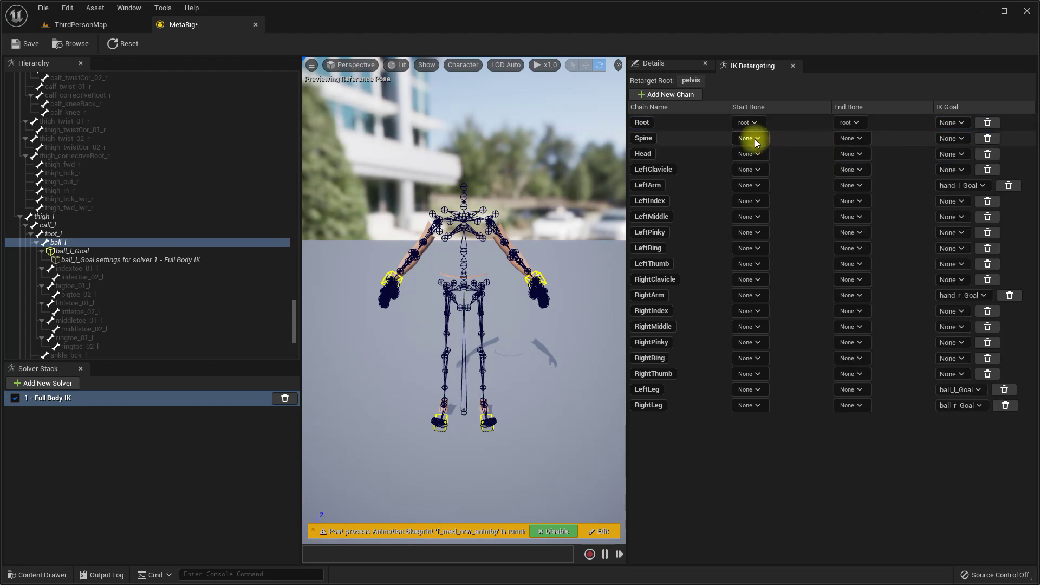
Set the Spine chain's start bone to spine_01 and its end bone to spine_05.
{"action": "left_click", "coordinate": [749, 139]}
{"action": "type", "text": "spine_01"}
{"action": "left_click", "coordinate": [764, 173]}
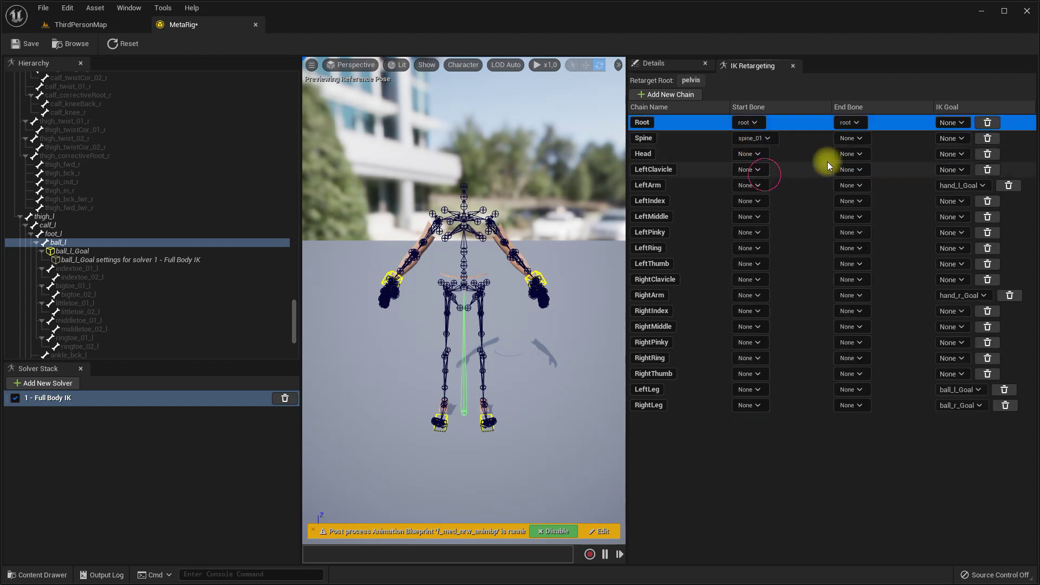
{"action": "left_click", "coordinate": [843, 139]}
{"action": "type", "text": "spine"}
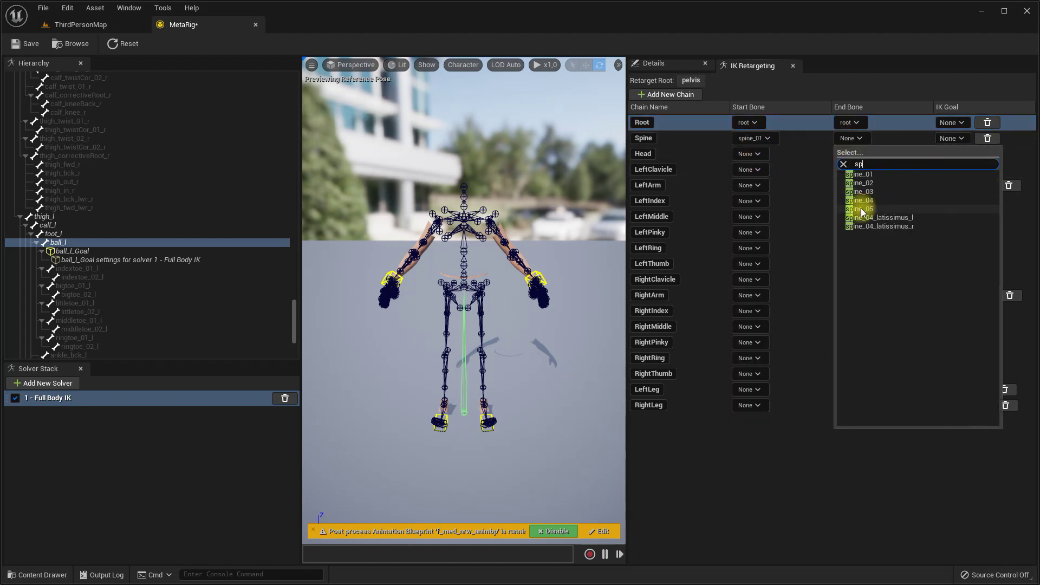
{"action": "left_click", "coordinate": [860, 205]}
Set the Head chain's start bone to neck_01 and its end bone to head.
{"action": "left_click", "coordinate": [753, 155]}
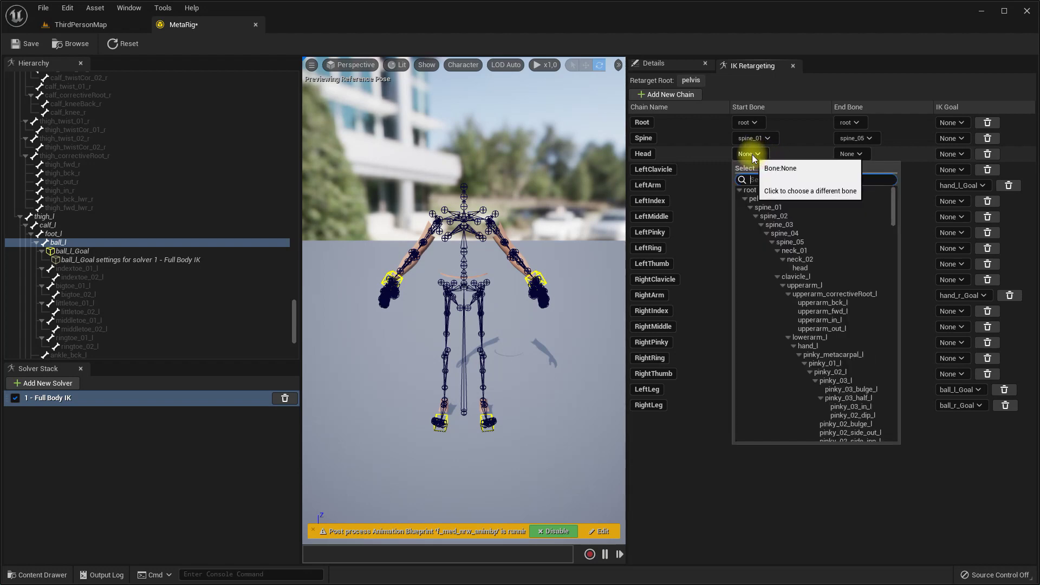
{"action": "type", "text": "nec"}
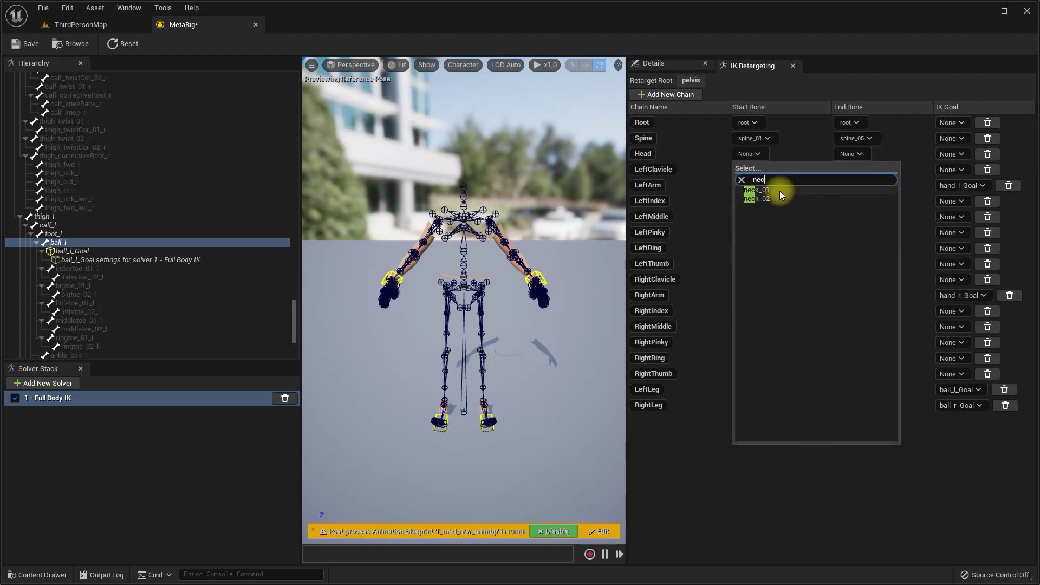
{"action": "left_click", "coordinate": [780, 190]}
{"action": "left_click", "coordinate": [849, 155]}
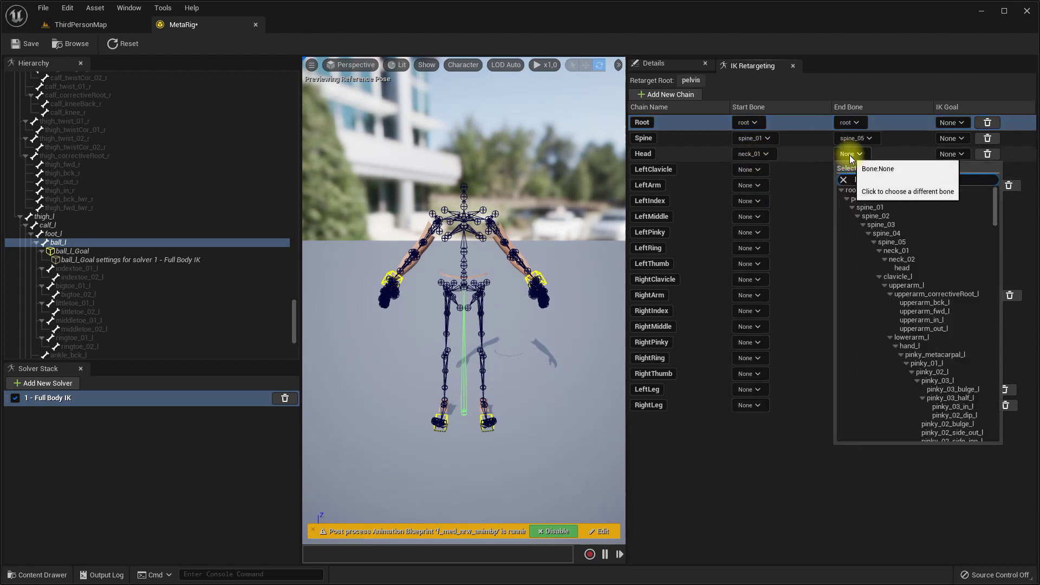
{"action": "type", "text": "head"}
{"action": "left_click", "coordinate": [859, 191]}
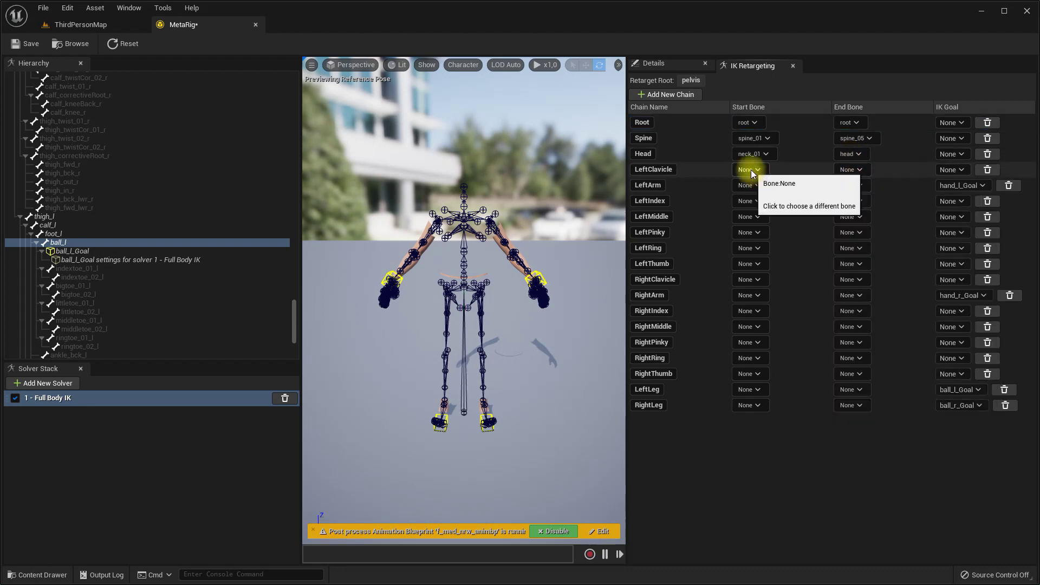
Set both the start bone and end bone of the LeftClavicle chain to clavicle_out_l.
{"action": "left_click", "coordinate": [751, 170]}
{"action": "type", "text": "clavic"}
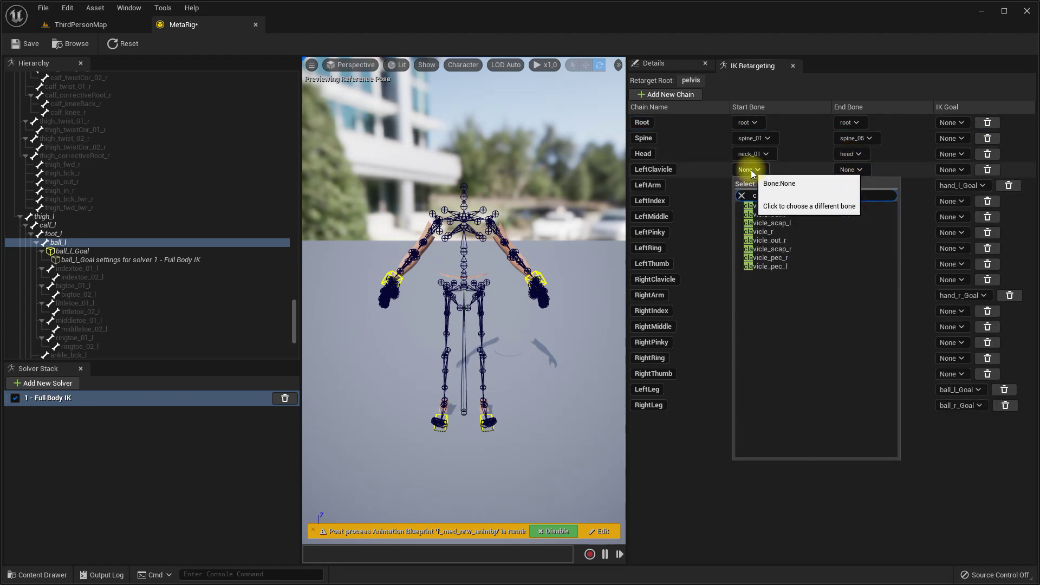
{"action": "left_click", "coordinate": [784, 214]}
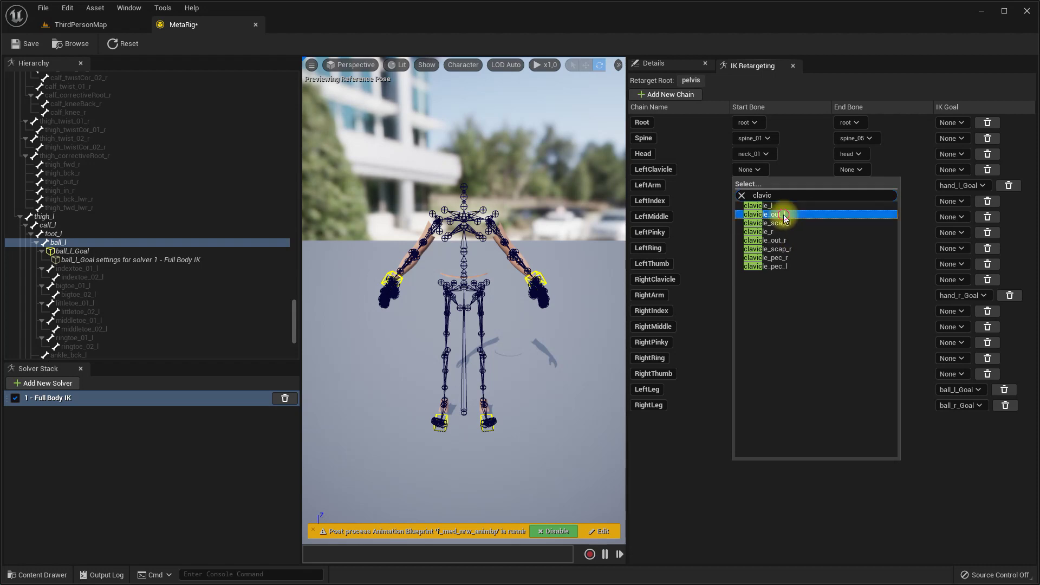
{"action": "left_click", "coordinate": [849, 172]}
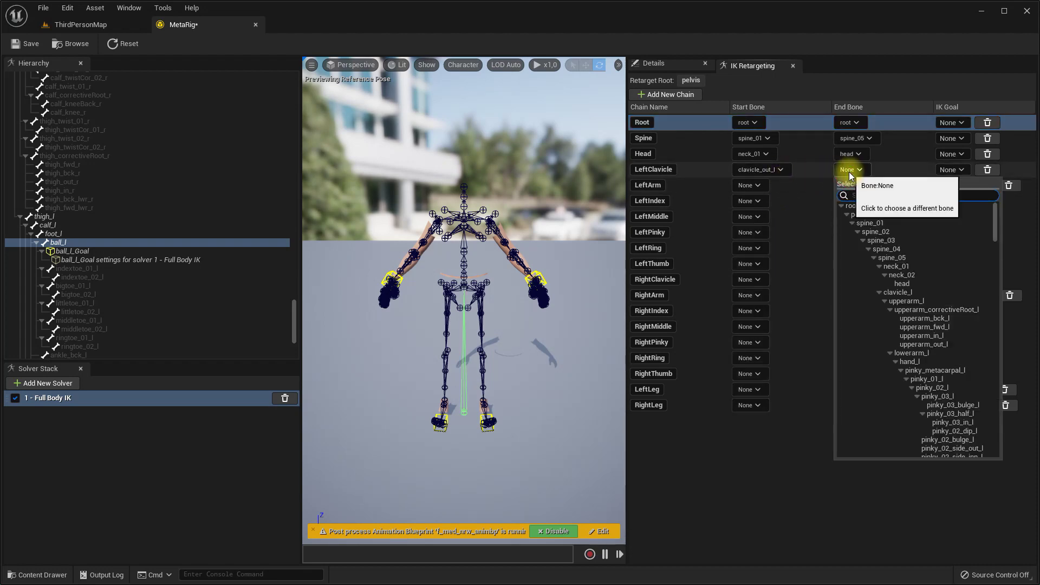
{"action": "type", "text": "cla"}
{"action": "left_click", "coordinate": [898, 215]}
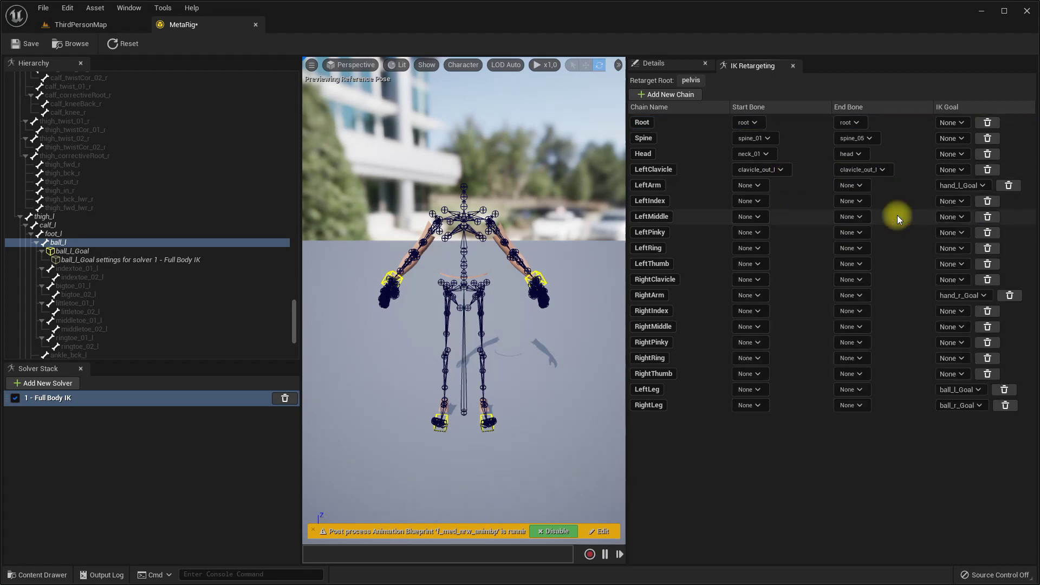
Set the LeftArm chain's start bone to upperarm_l and its end bone to hand_l.
{"action": "left_click", "coordinate": [754, 187]}
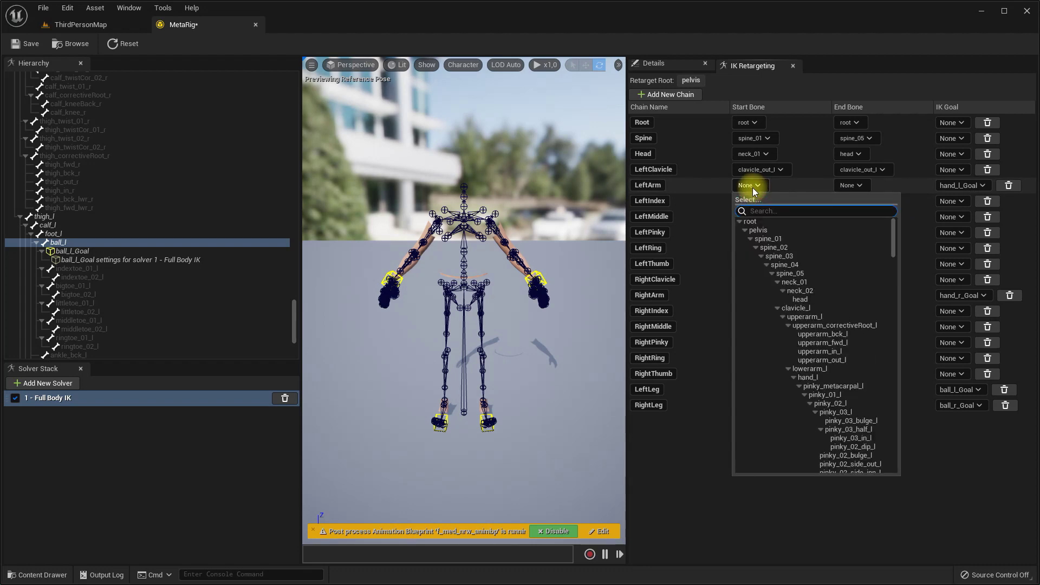
{"action": "type", "text": "uppe"}
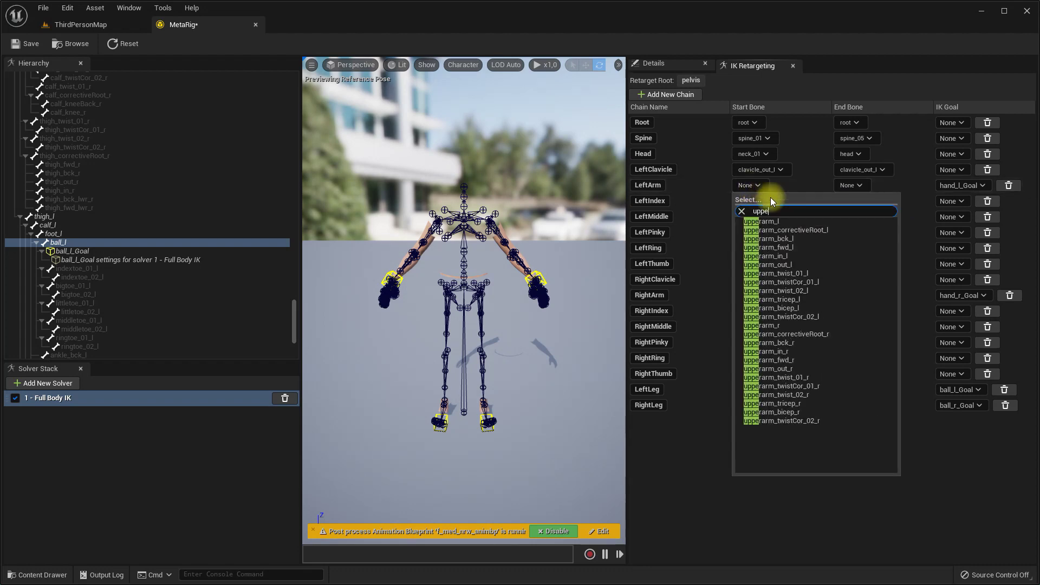
{"action": "left_click", "coordinate": [775, 221]}
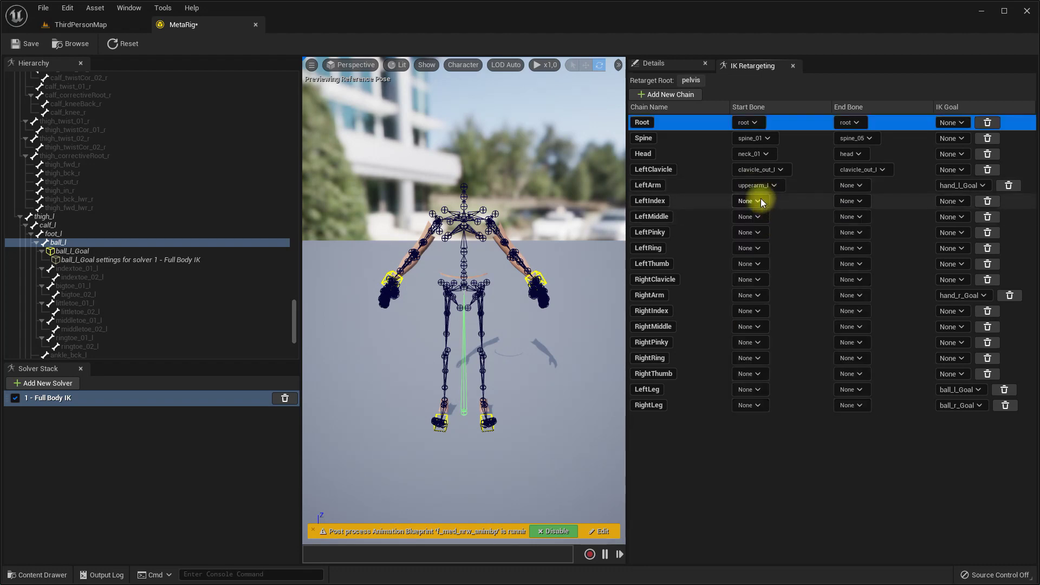
{"action": "left_click", "coordinate": [851, 186]}
{"action": "type", "text": "hand"}
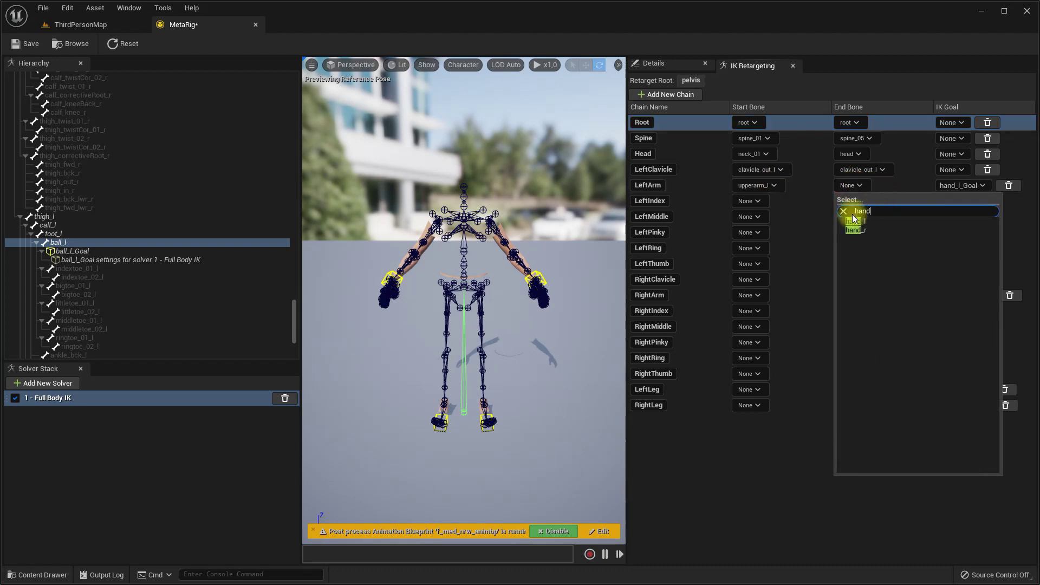
{"action": "left_click", "coordinate": [857, 221]}
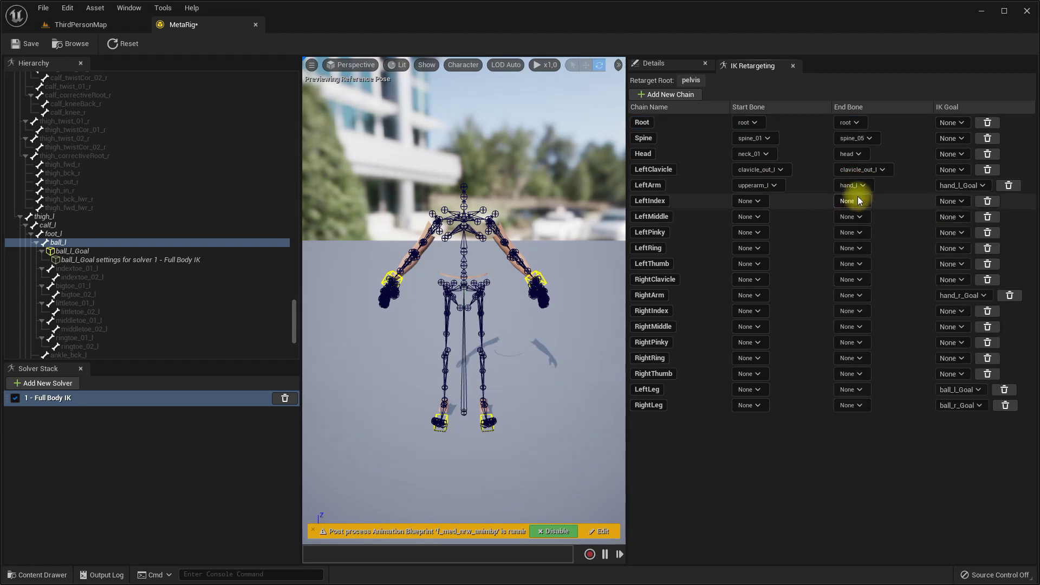
Set the LeftIndex chain's start bone to index_01_l and its end bone to index_03_l.
{"action": "left_click", "coordinate": [750, 202]}
{"action": "type", "text": "index"}
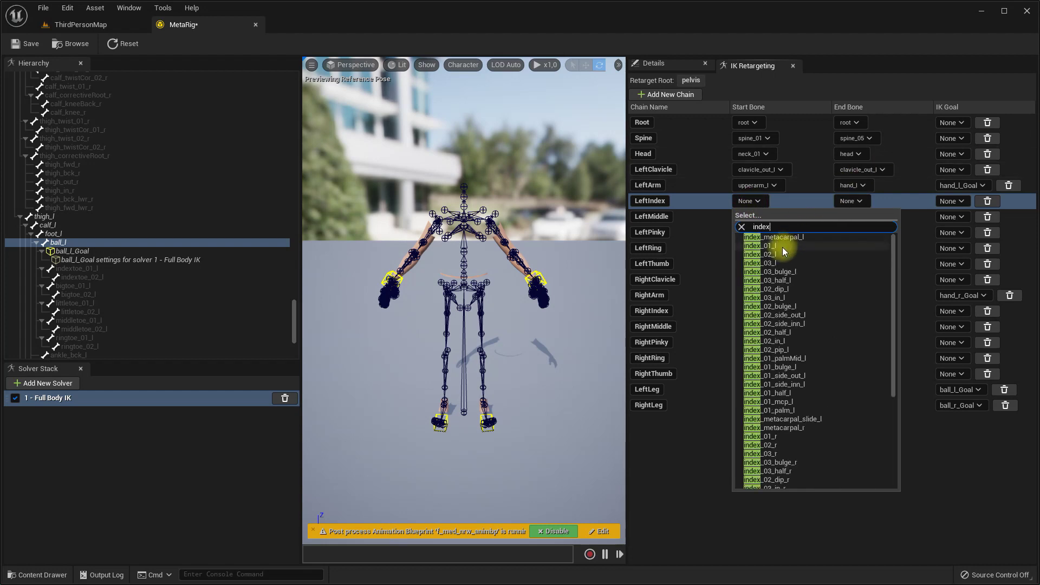
{"action": "left_click", "coordinate": [783, 247]}
{"action": "left_click", "coordinate": [859, 202]}
{"action": "type", "text": "inde"}
{"action": "left_click", "coordinate": [877, 262]}
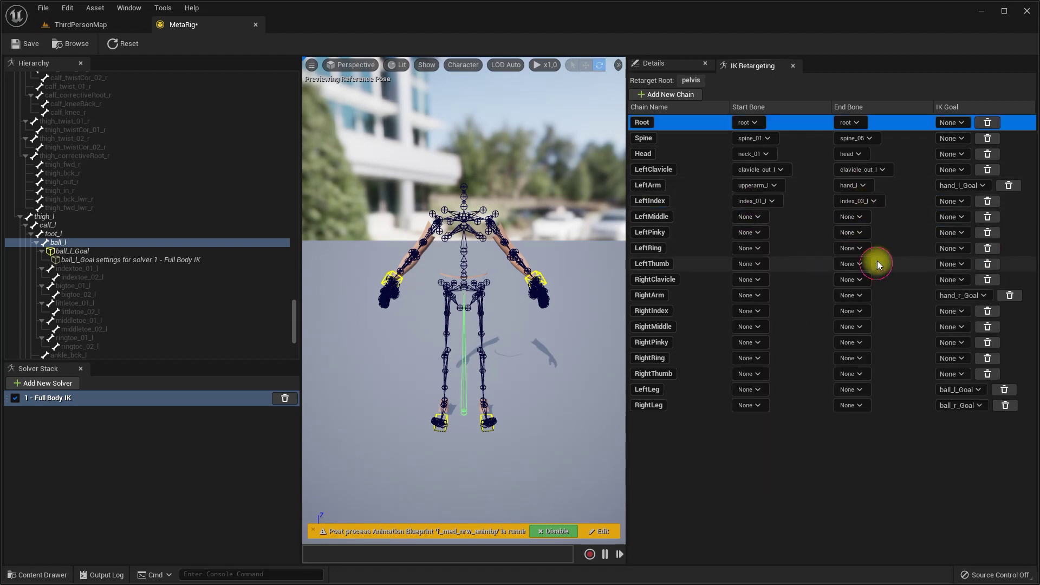
Set the LeftMiddle chain's start bone to middle_01_l and its end bone to middle_03_l.
{"action": "left_click", "coordinate": [753, 216]}
{"action": "type", "text": "midd"}
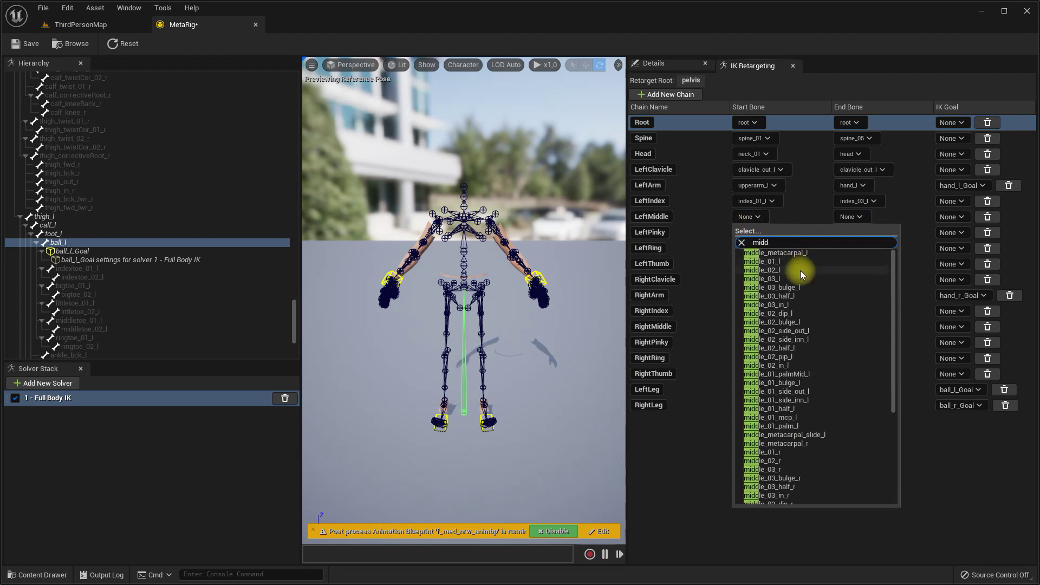
{"action": "left_click", "coordinate": [780, 278]}
{"action": "left_click", "coordinate": [852, 217]}
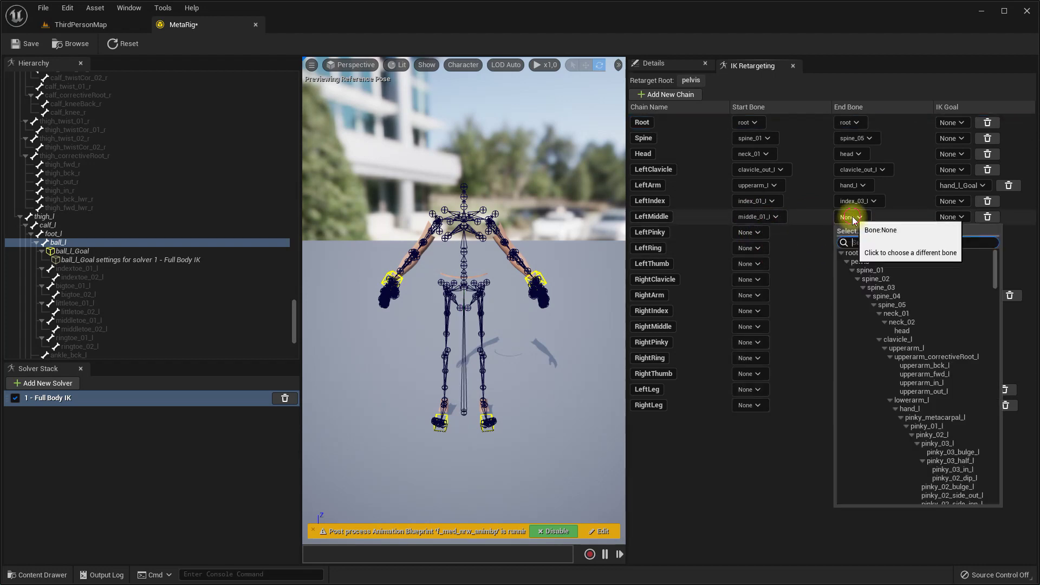
{"action": "type", "text": "midd"}
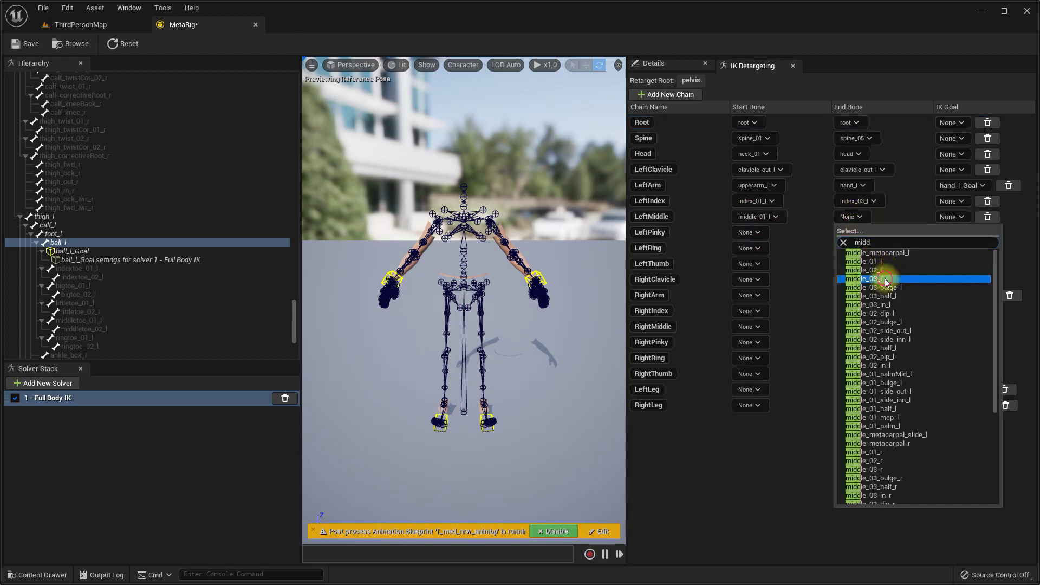
{"action": "left_click", "coordinate": [878, 274]}
Set the LeftPinky chain's start bone to pinky_01_l and its end bone to pinky_03_l.
{"action": "left_click", "coordinate": [864, 233]}
{"action": "type", "text": "pinky"}
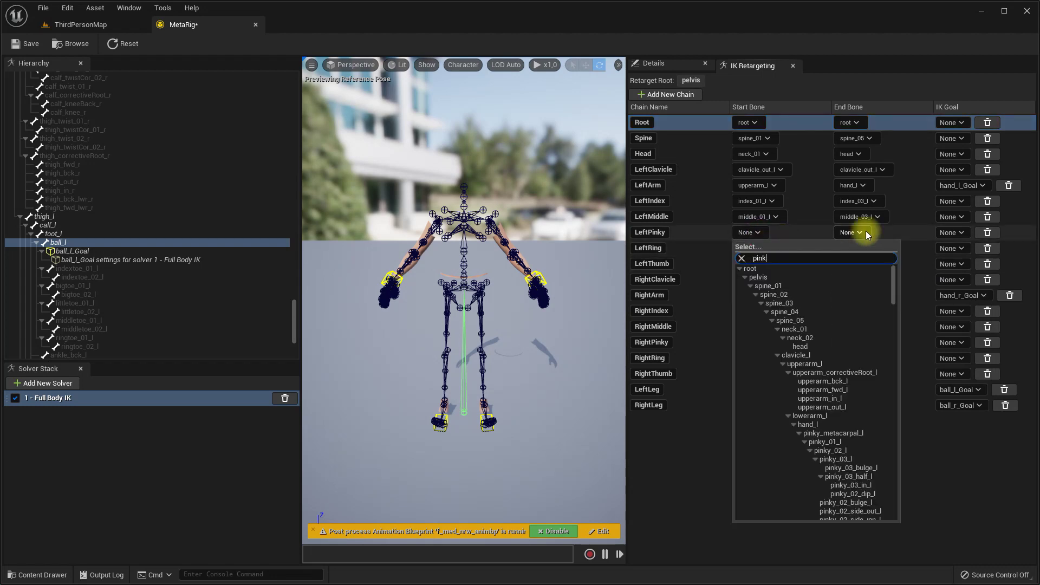
{"action": "left_click", "coordinate": [769, 277]}
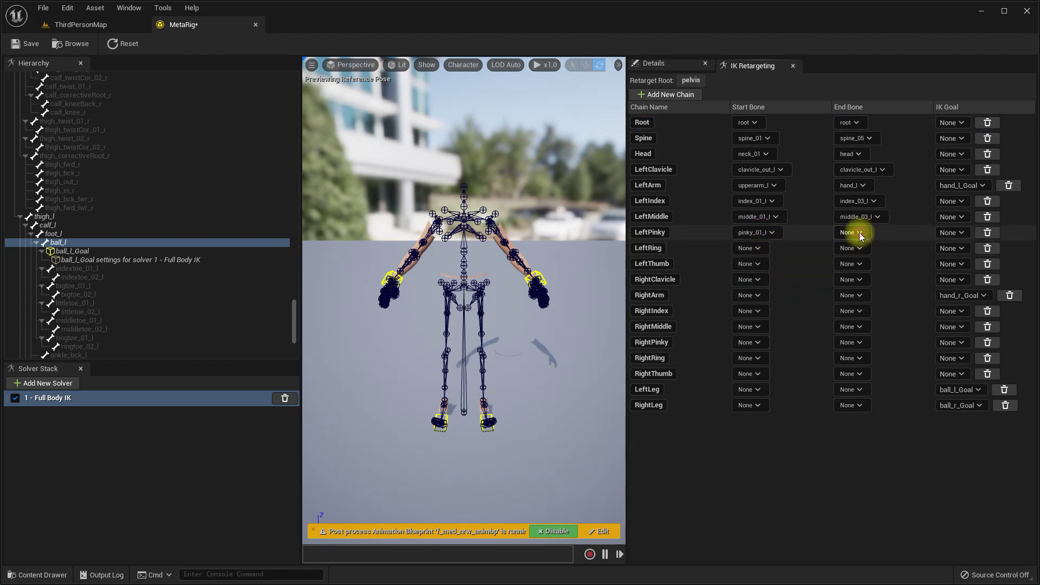
{"action": "left_click", "coordinate": [859, 232]}
{"action": "type", "text": "pinky"}
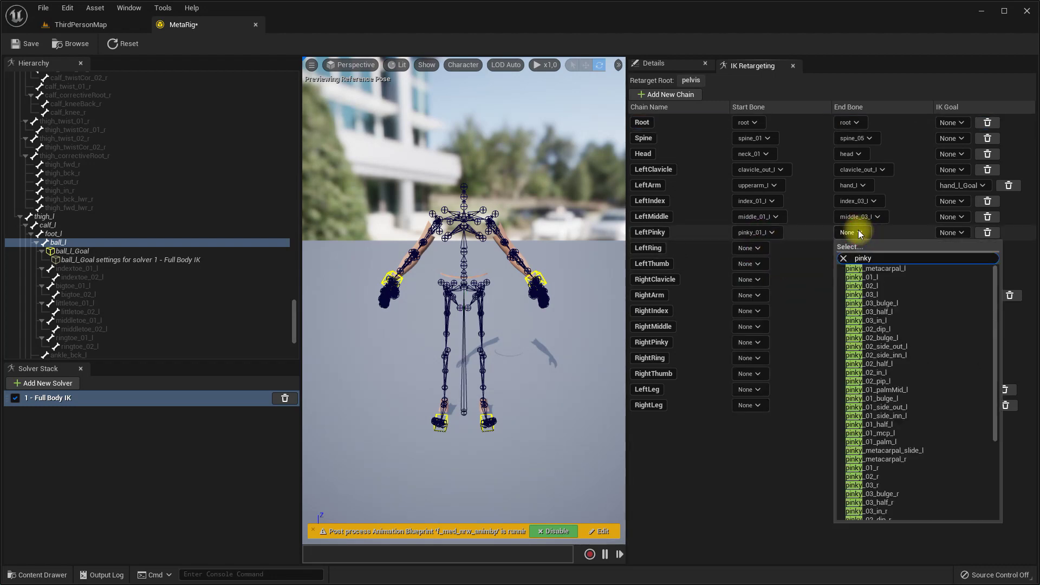
{"action": "left_click", "coordinate": [869, 293]}
Set the LeftRing chain's start bone to ring_01_l and its end bone to ring_03_l.
{"action": "left_click", "coordinate": [760, 250]}
{"action": "type", "text": "ring"}
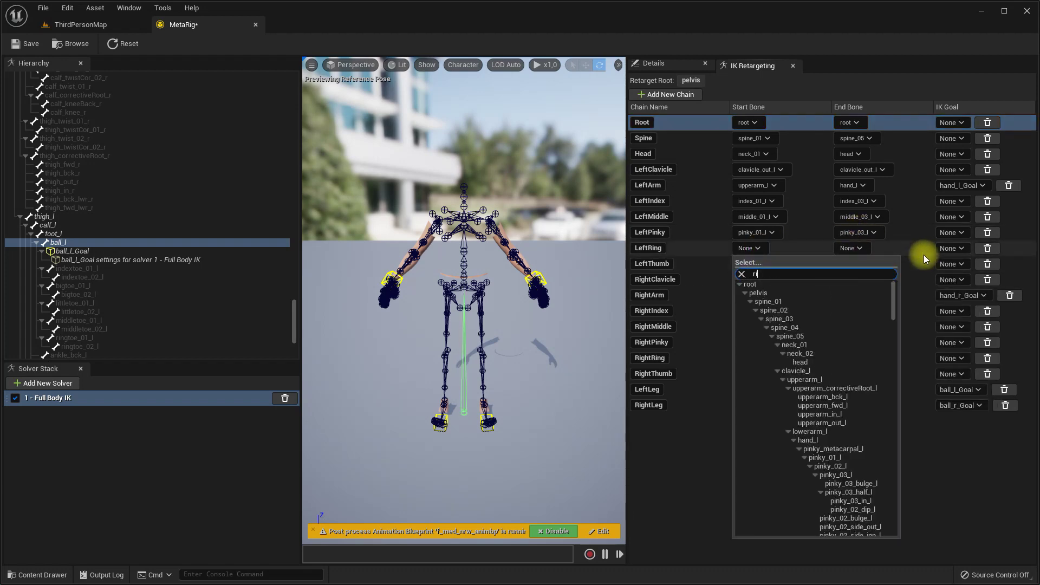
{"action": "left_click", "coordinate": [773, 293]}
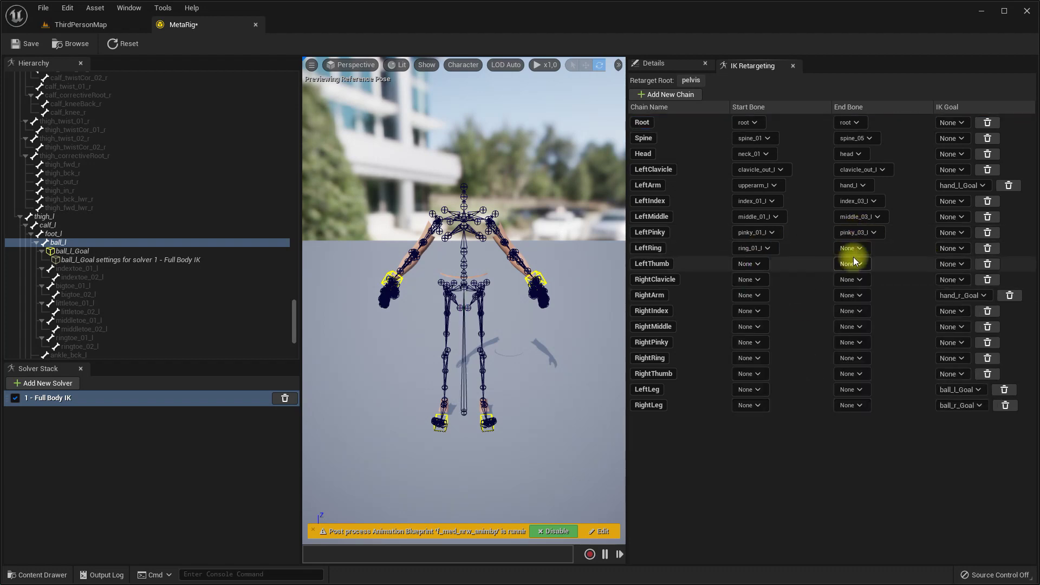
{"action": "left_click", "coordinate": [857, 249]}
{"action": "type", "text": "ring"}
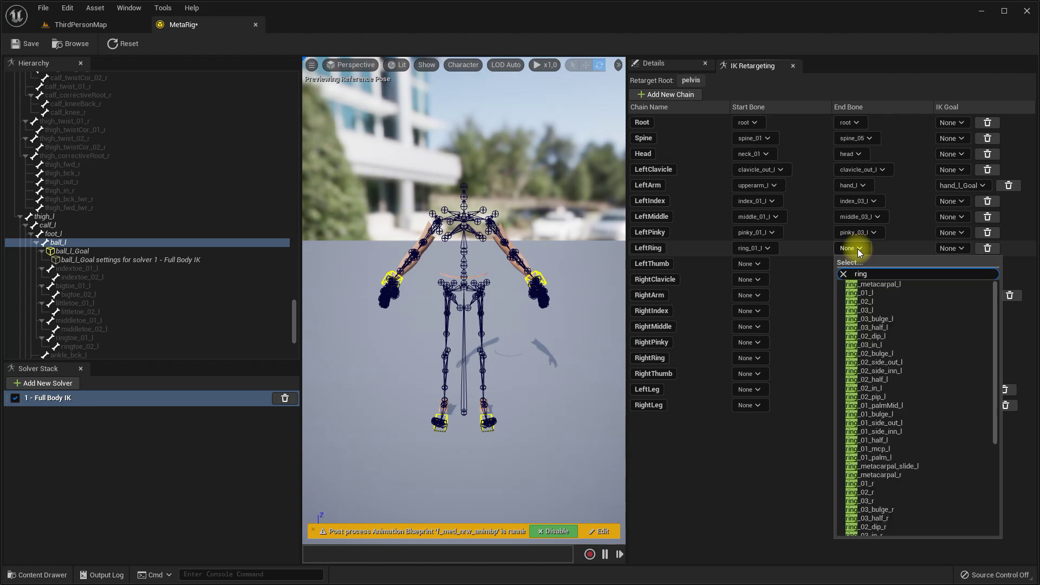
{"action": "left_click", "coordinate": [875, 310]}
Set the LeftThumb chain's start bone to thumb_01_l and its end bone to thumb_03_l.
{"action": "left_click", "coordinate": [758, 265]}
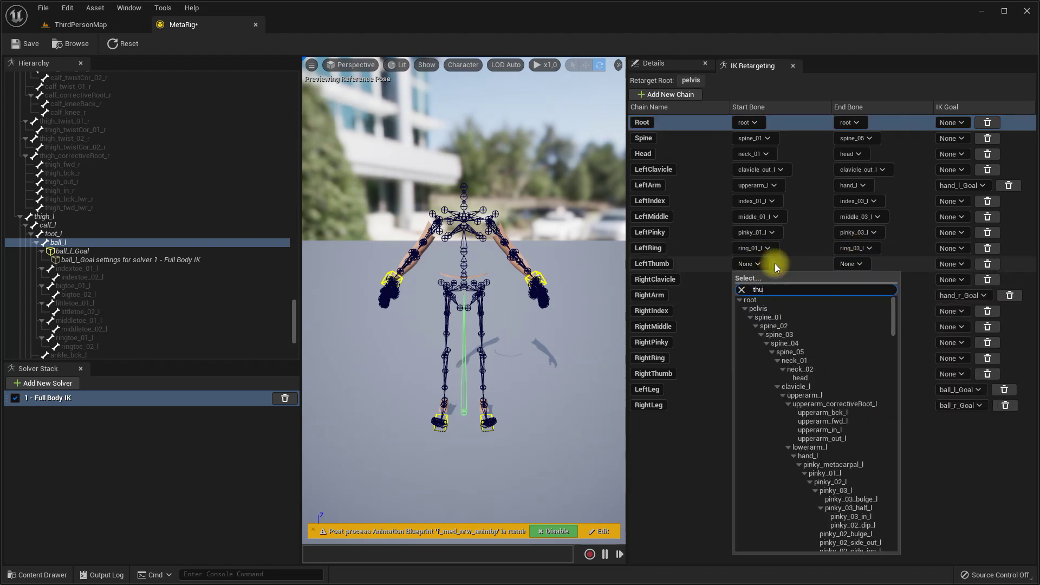
{"action": "type", "text": "thu"}
{"action": "left_click", "coordinate": [808, 305]}
{"action": "left_click", "coordinate": [858, 265]}
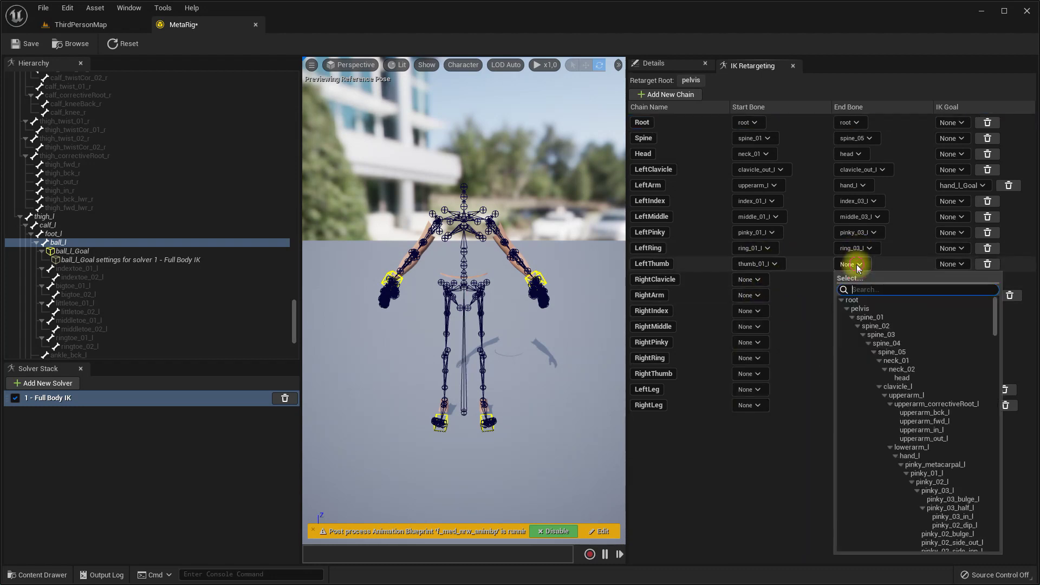
{"action": "type", "text": "thumb"}
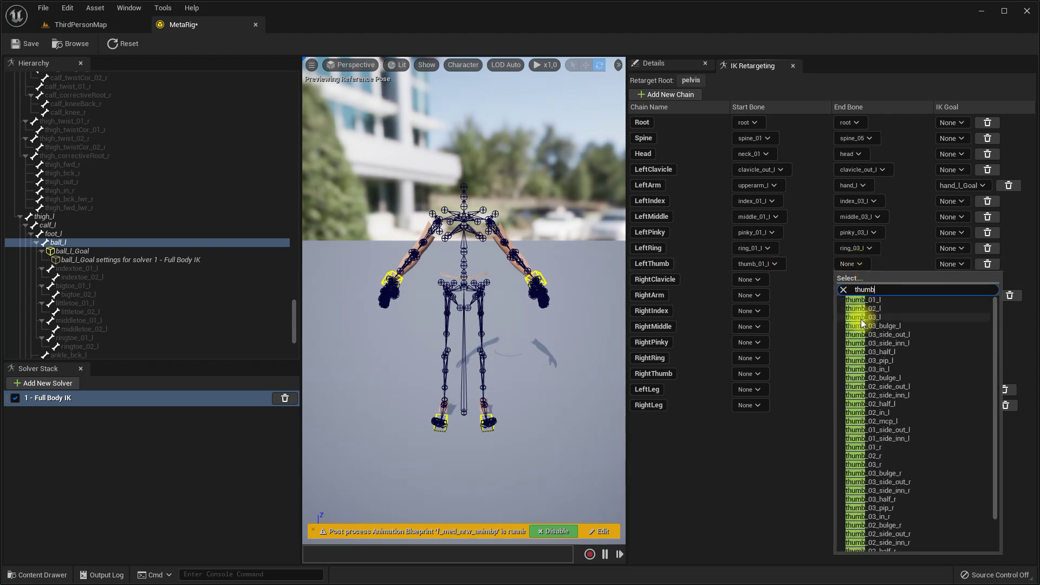
{"action": "left_click", "coordinate": [863, 317]}
Set both the start bone and end bone of the RightClavicle chain to clavicle_out_r.
{"action": "left_click", "coordinate": [755, 281]}
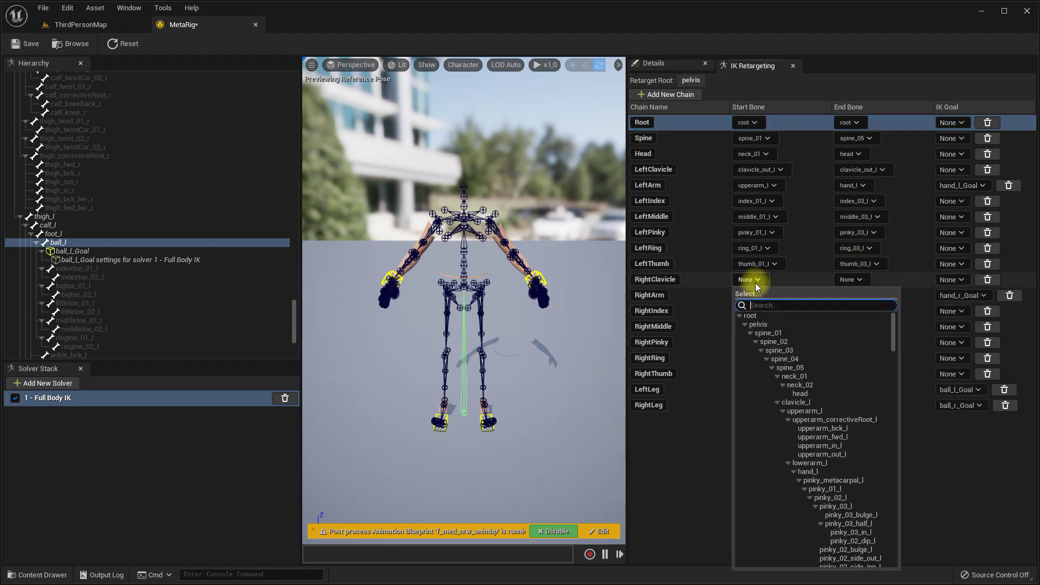
{"action": "type", "text": "clavic"}
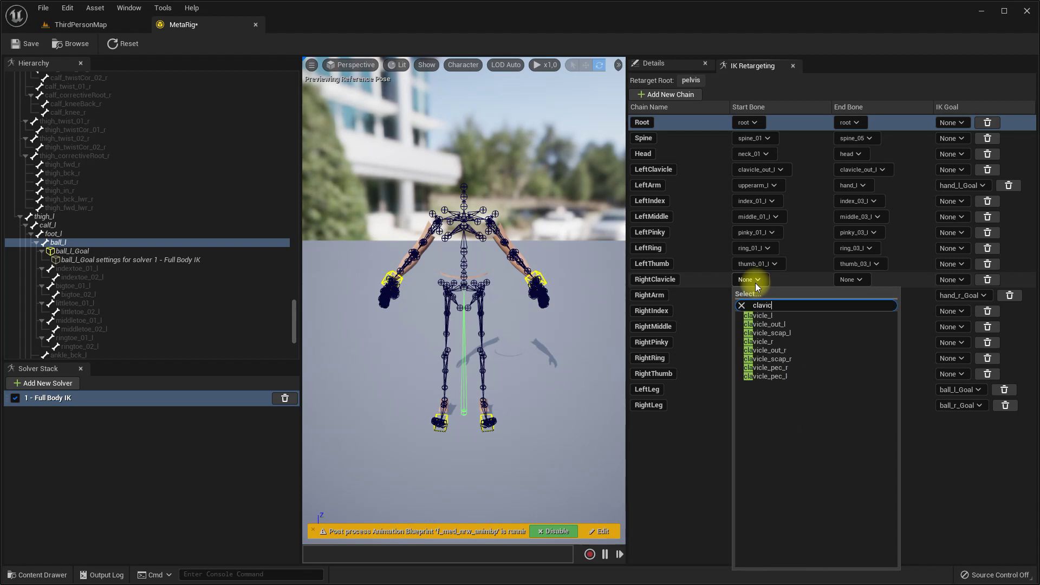
{"action": "left_click", "coordinate": [789, 351]}
{"action": "left_click", "coordinate": [861, 279]}
{"action": "type", "text": "clavic"}
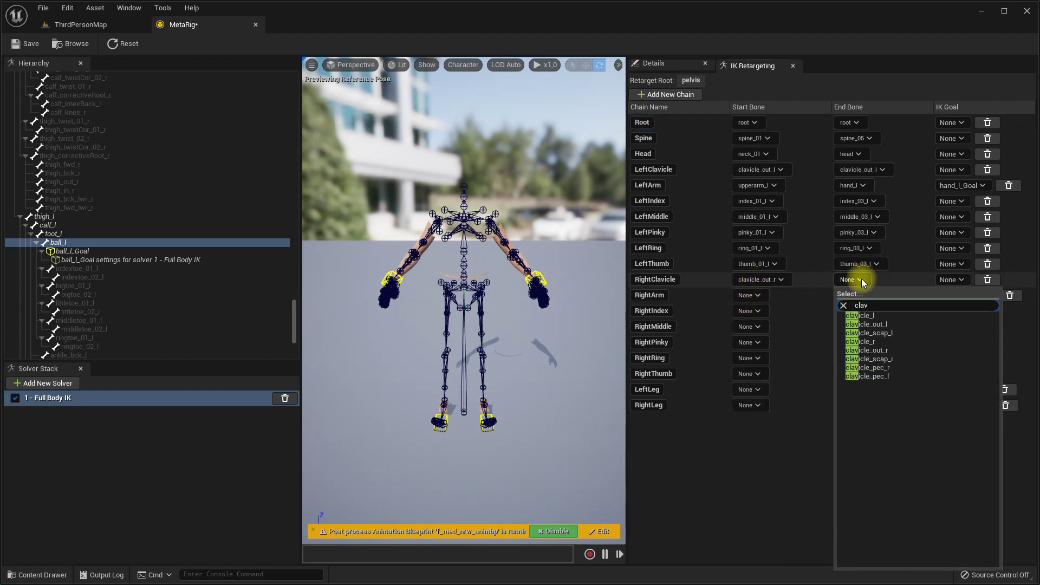
{"action": "left_click", "coordinate": [885, 352]}
Set the RightArm chain's start bone to upperarm_r and its end bone to hand_r.
{"action": "left_click", "coordinate": [751, 297]}
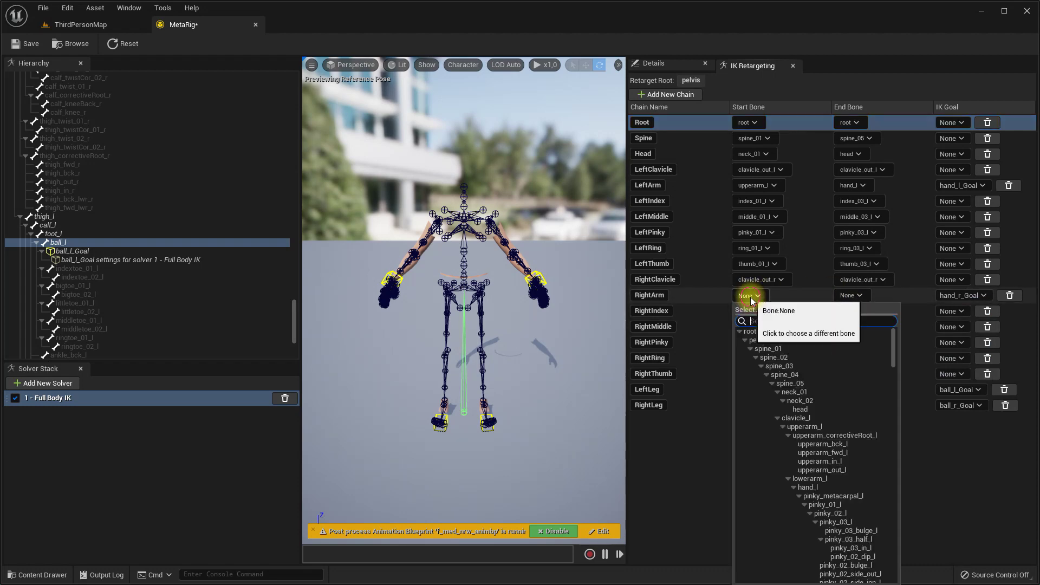
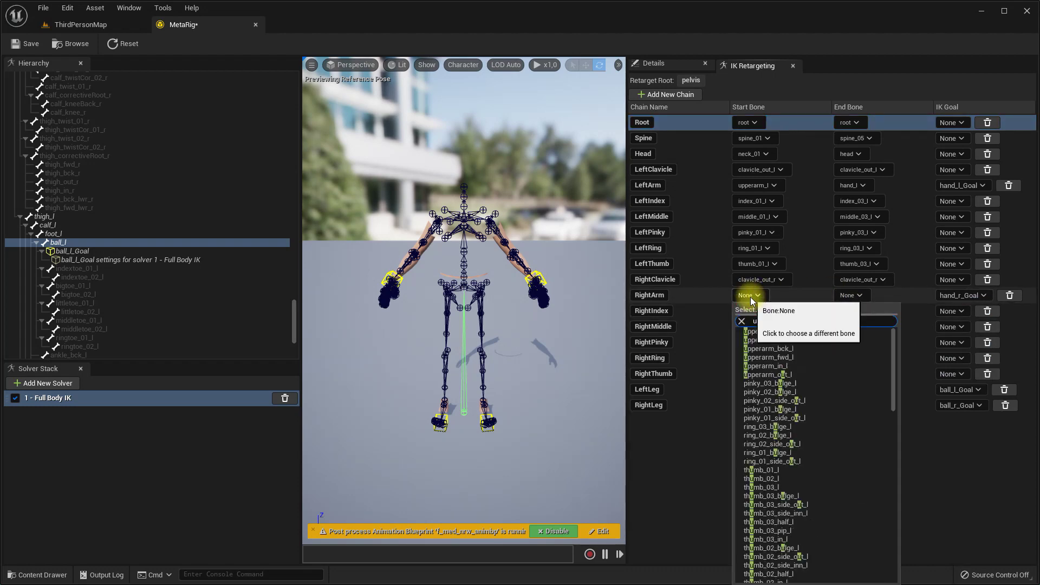
{"action": "type", "text": "upperar"}
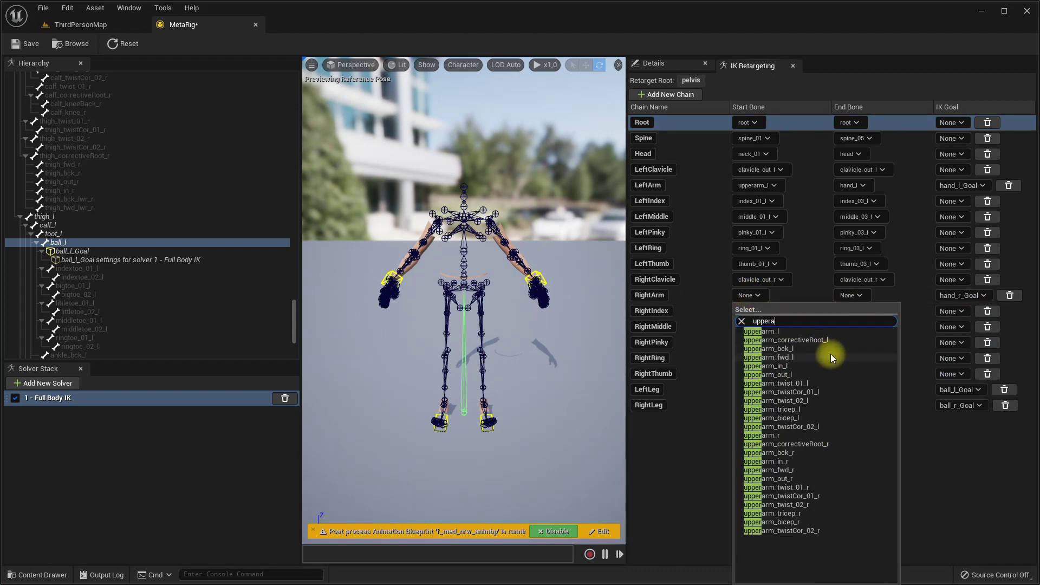
{"action": "left_click", "coordinate": [779, 436]}
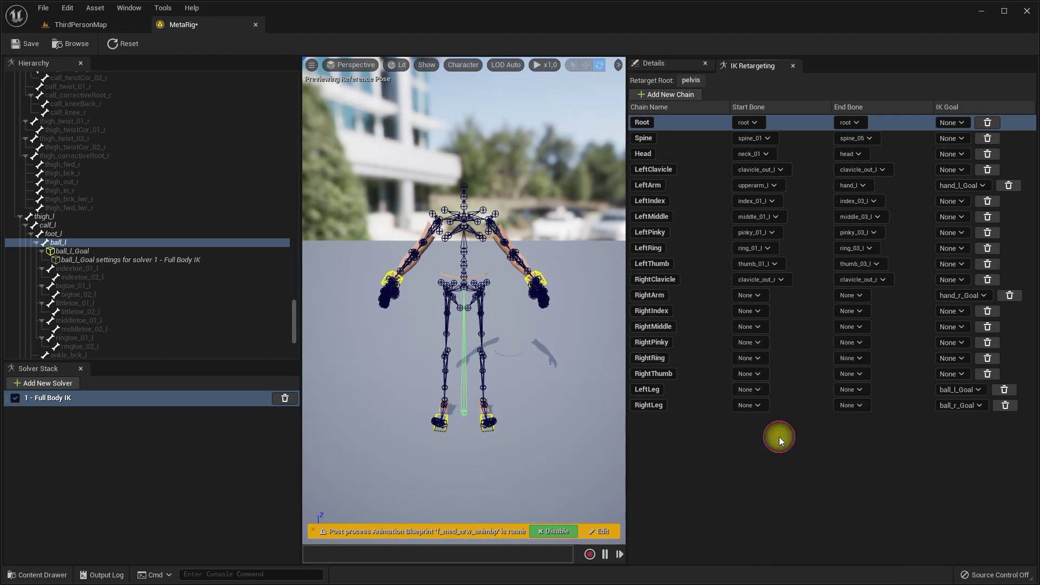
{"action": "left_click", "coordinate": [850, 297]}
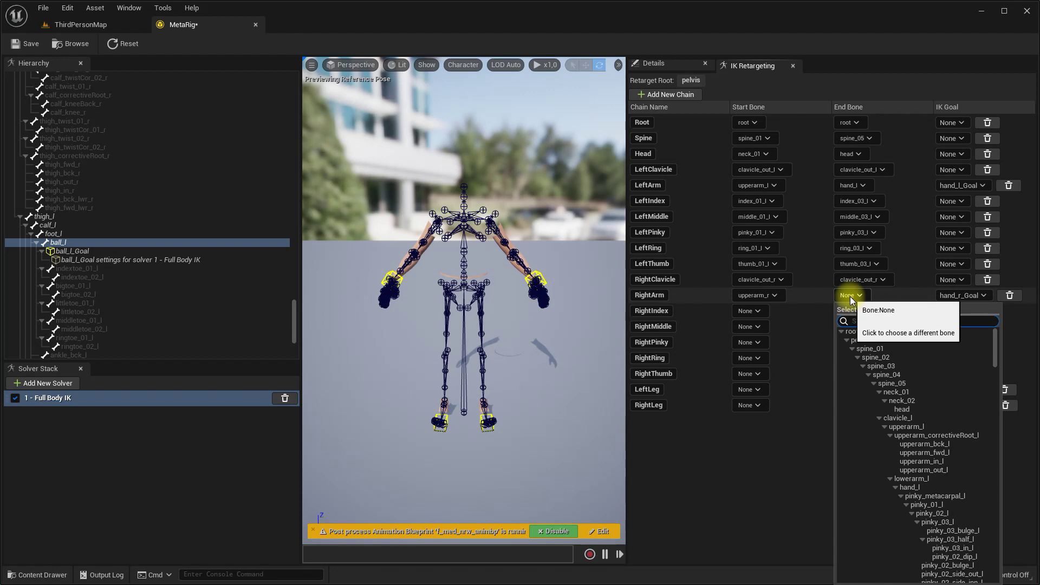
{"action": "type", "text": "hand_r"}
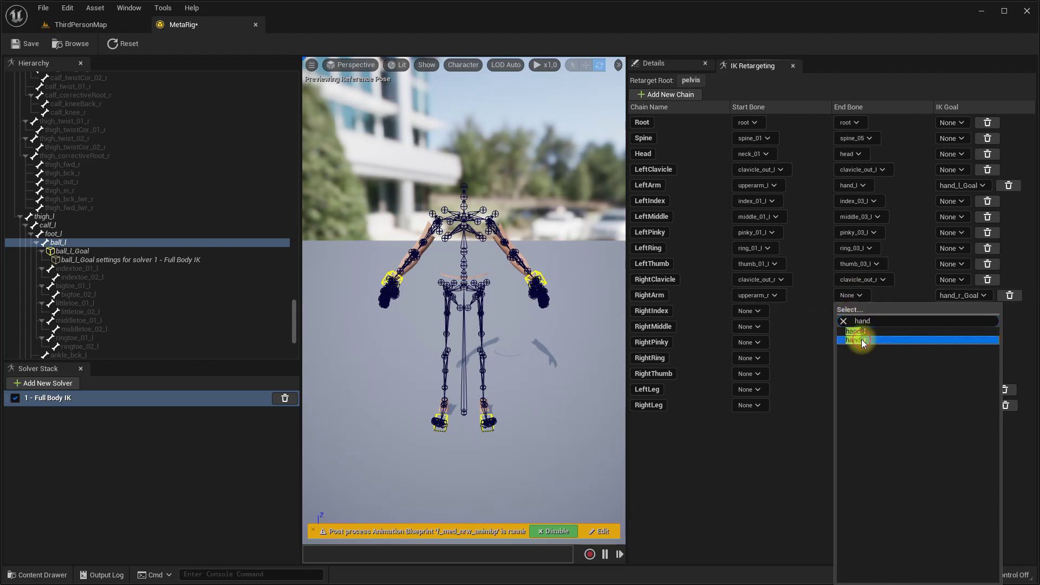
{"action": "left_click", "coordinate": [862, 339]}
Set the RightIndex chain's start bone to index_01_r and its end bone to index_03_r.
{"action": "left_click", "coordinate": [759, 311]}
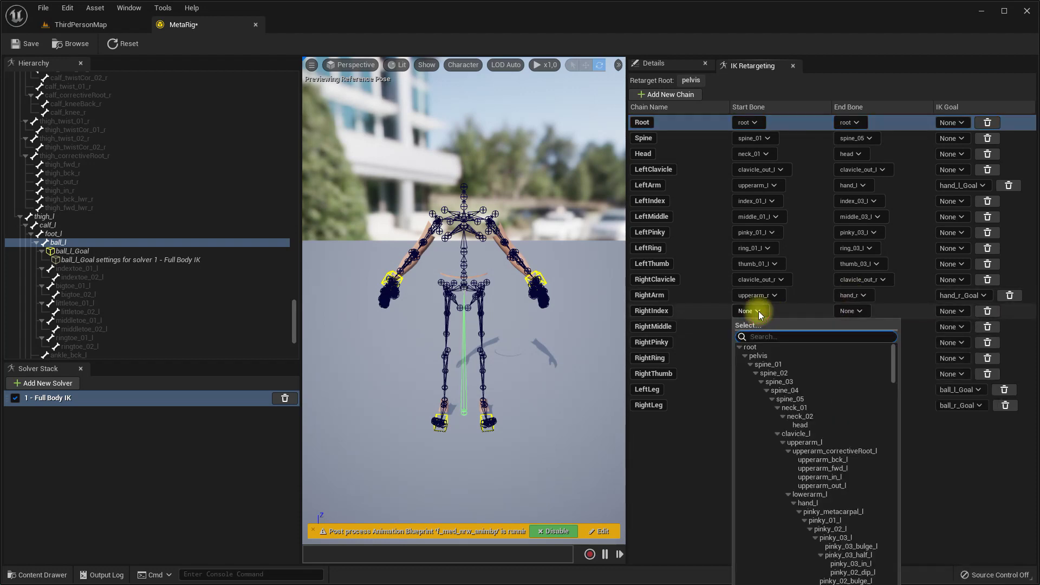
{"action": "type", "text": "index"}
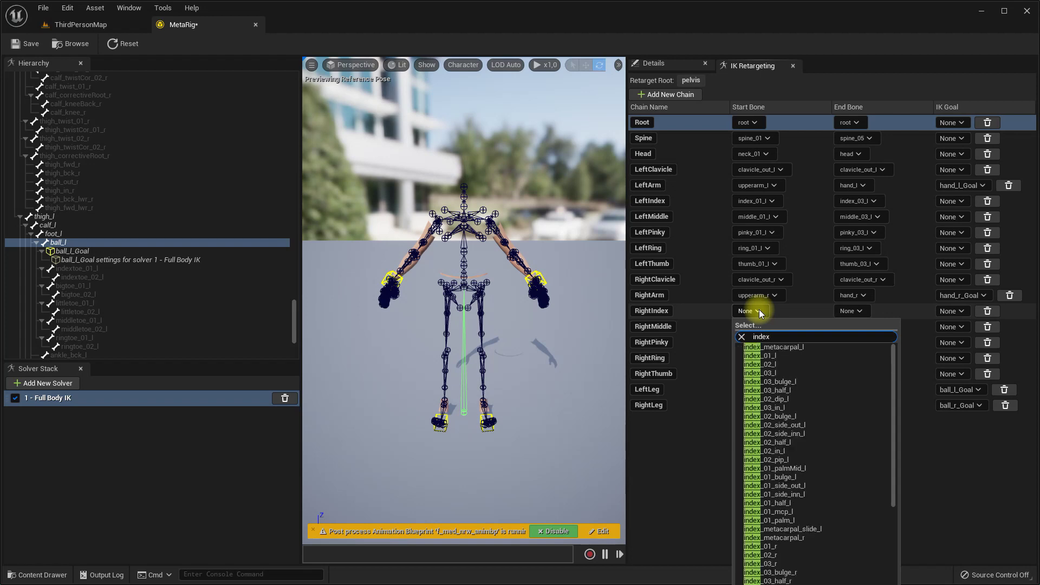
{"action": "left_click", "coordinate": [764, 547]}
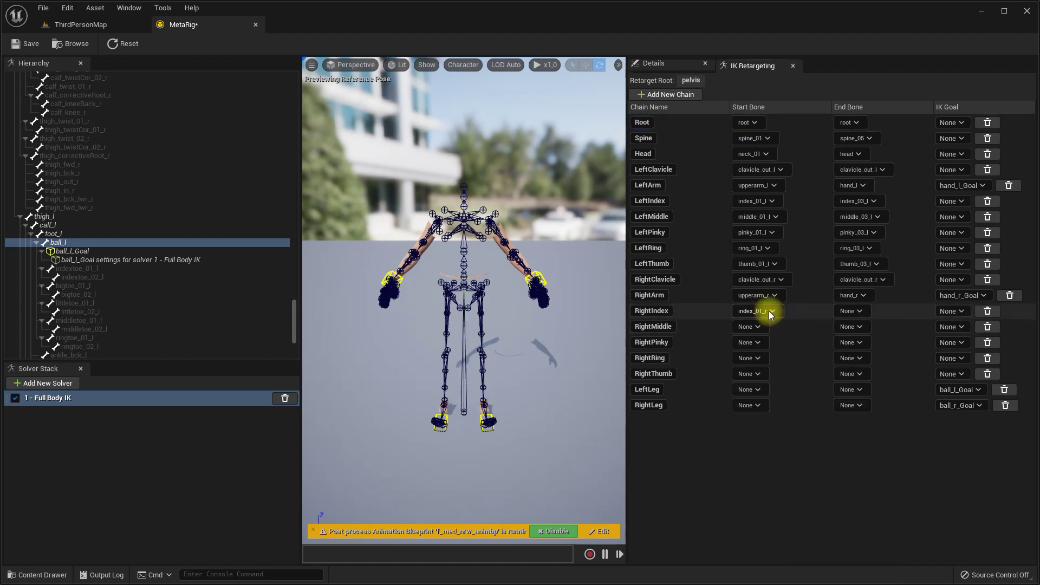
{"action": "left_click", "coordinate": [853, 311]}
{"action": "type", "text": "index"}
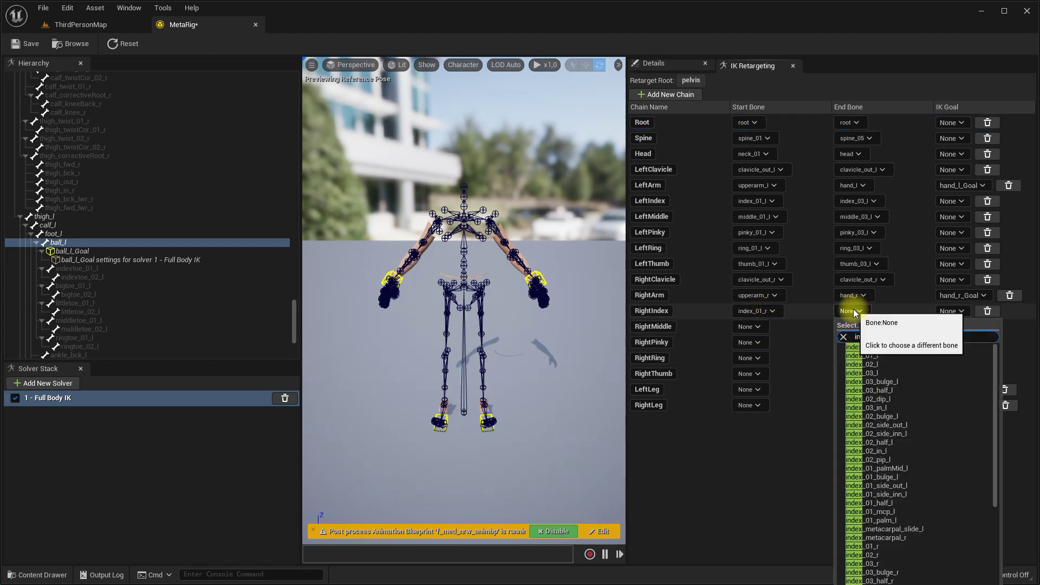
{"action": "left_click", "coordinate": [874, 563]}
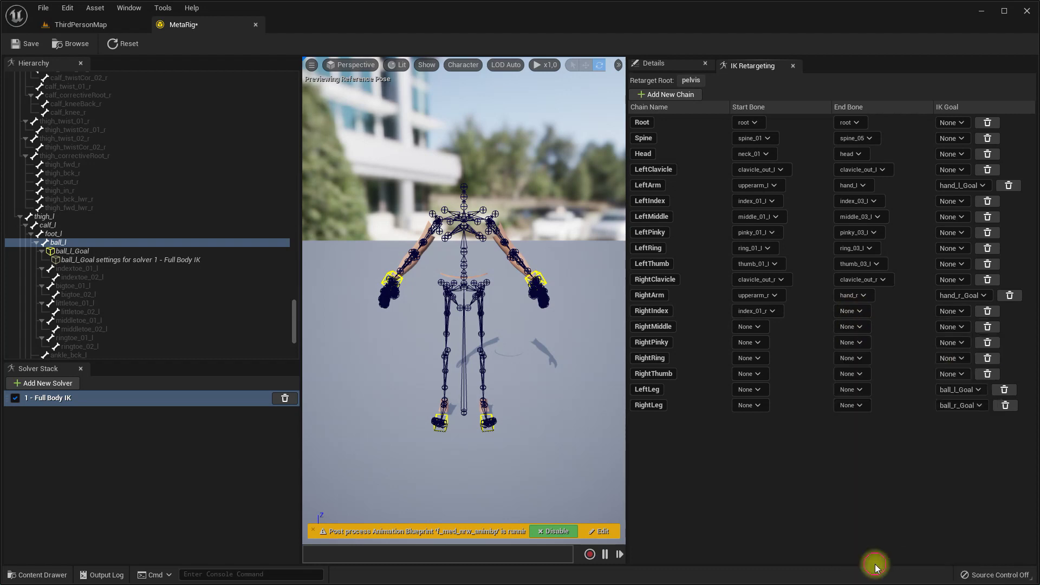
Set the RightMiddle chain's start bone to middle_01_r and its end bone to middle_03_r.
{"action": "left_click", "coordinate": [749, 326]}
{"action": "type", "text": "middle"}
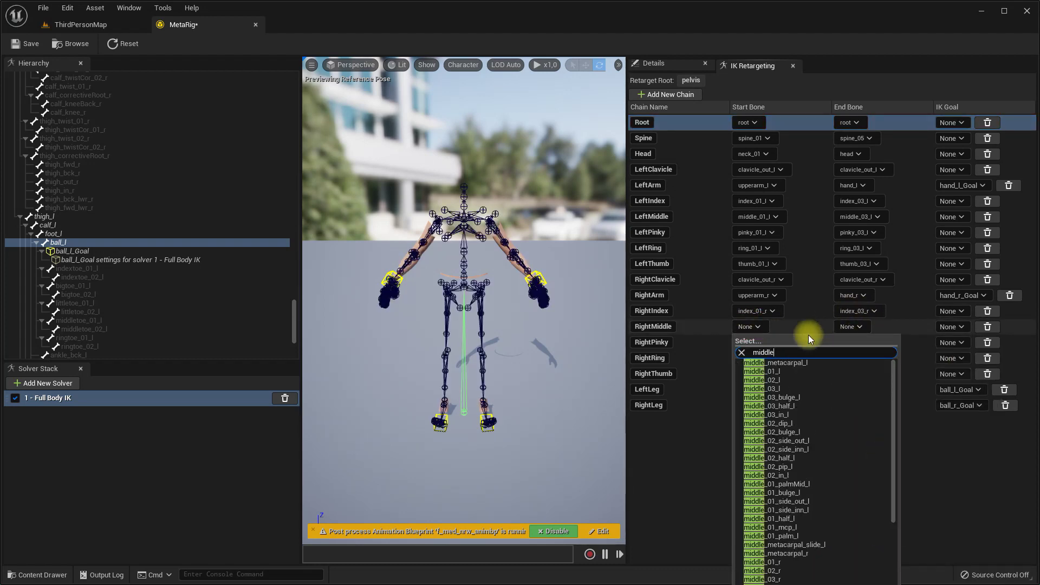
{"action": "left_click", "coordinate": [780, 563]}
{"action": "left_click", "coordinate": [848, 327]}
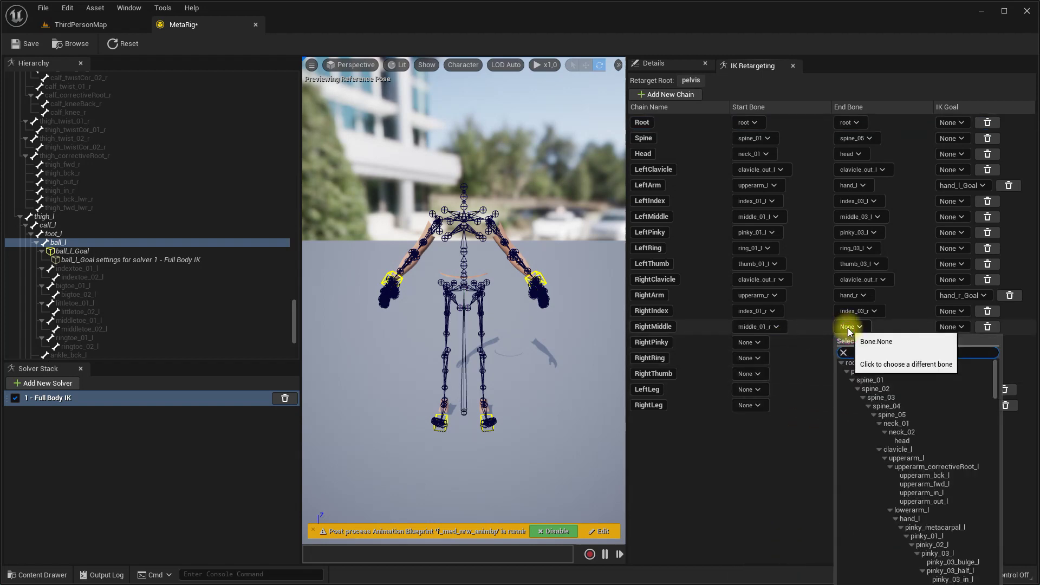
{"action": "type", "text": "midd"}
{"action": "left_click", "coordinate": [881, 579]}
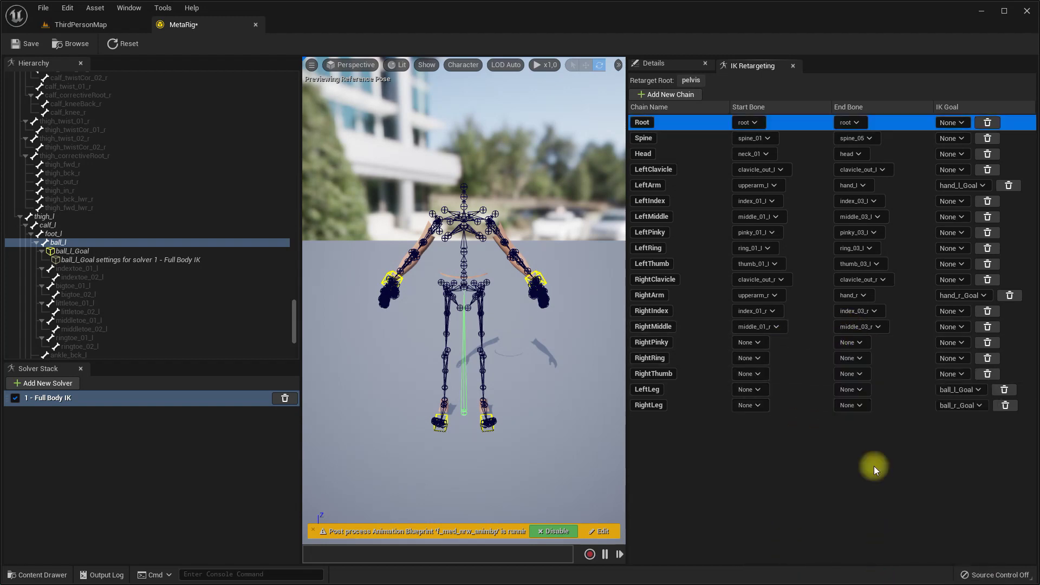
Set the RightPinky chain's start bone to pinky_01_r and its end bone to pinky_03_r.
{"action": "left_click", "coordinate": [755, 343]}
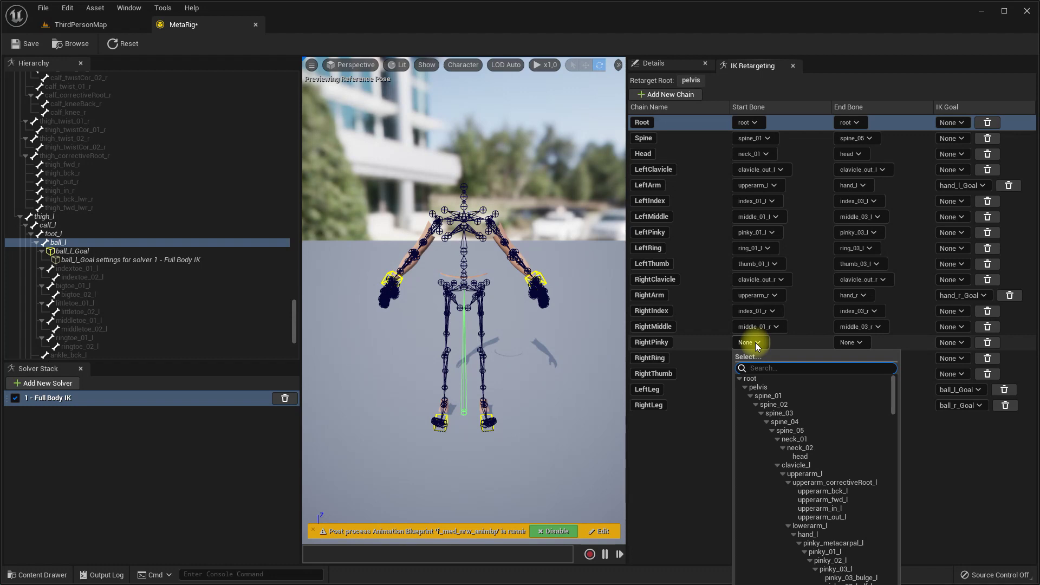
{"action": "type", "text": "pinky"}
{"action": "scroll", "coordinate": [830, 490], "scroll_direction": "down", "scroll_amount": 2}
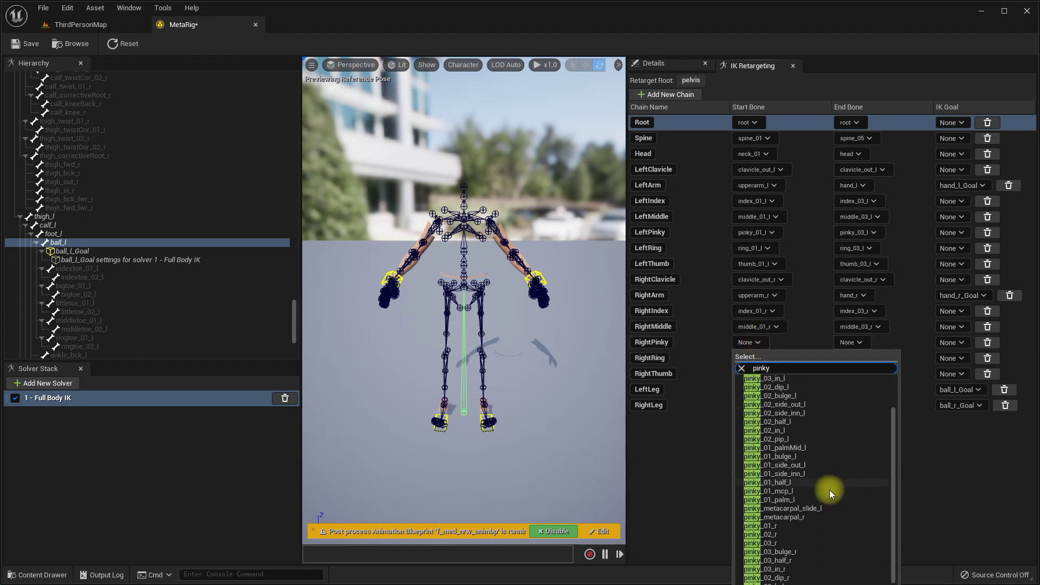
{"action": "left_click", "coordinate": [782, 525]}
{"action": "left_click", "coordinate": [851, 342]}
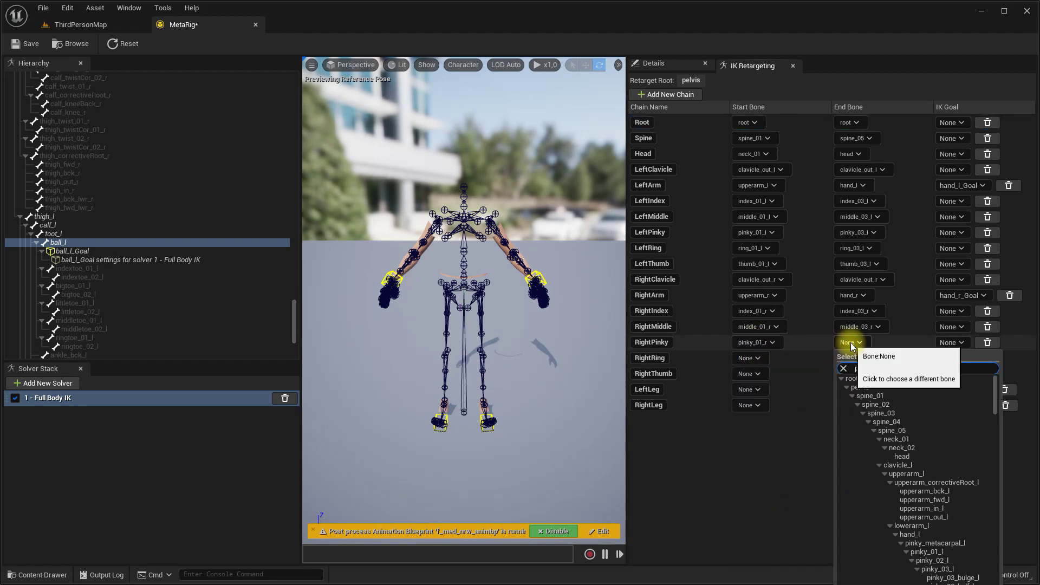
{"action": "left_click", "coordinate": [872, 474]}
Set the RightRing chain's start bone to ring_01_r and its end bone to ring_03_r.
{"action": "left_click", "coordinate": [753, 358]}
{"action": "type", "text": "ring"}
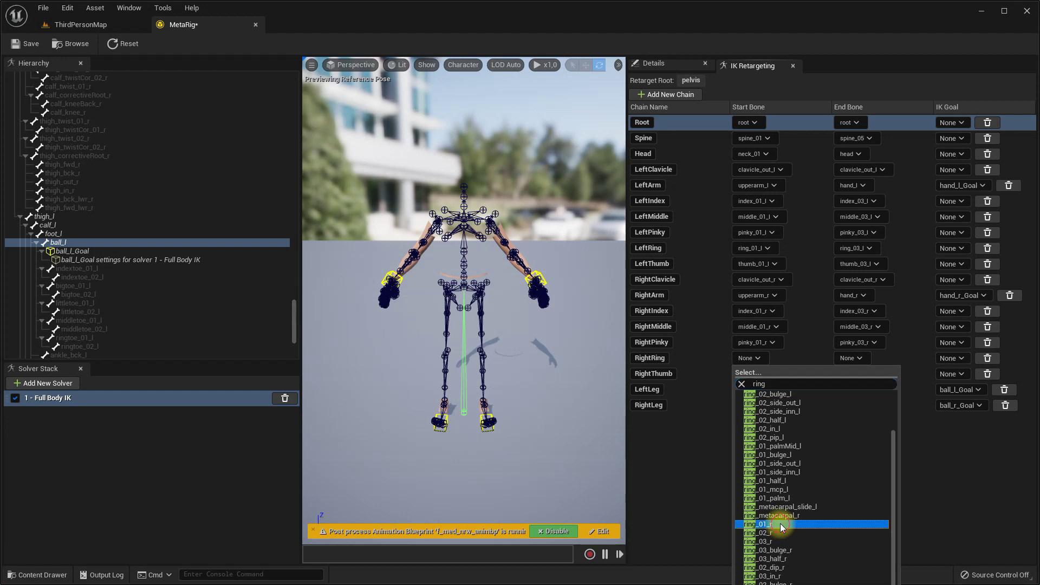
{"action": "left_click", "coordinate": [780, 523]}
{"action": "left_click", "coordinate": [851, 358]}
{"action": "type", "text": "ring"}
{"action": "scroll", "coordinate": [900, 528], "scroll_direction": "down", "scroll_amount": 3}
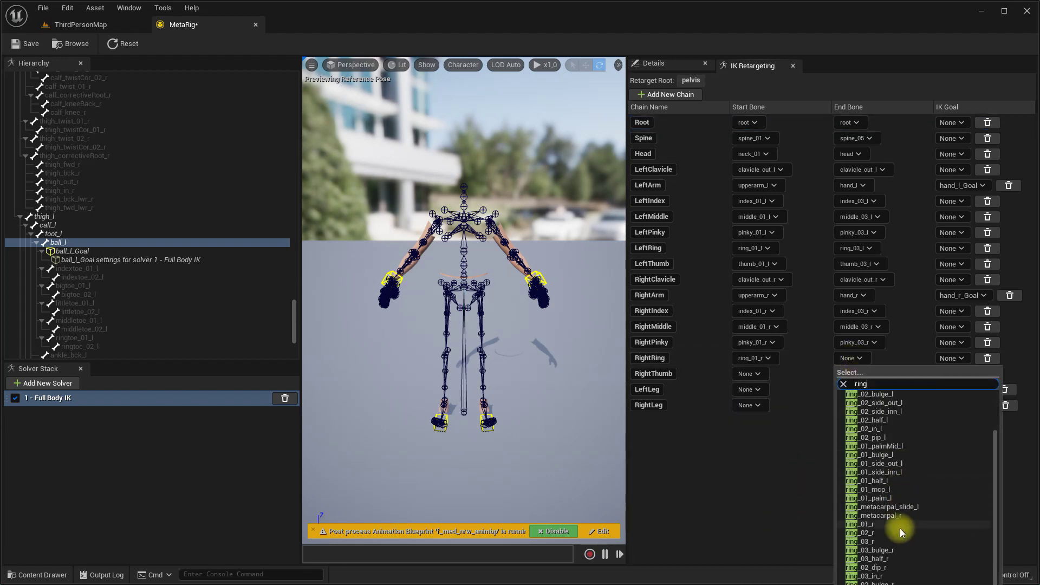
{"action": "left_click", "coordinate": [867, 542]}
Set the RightThumb chain's start bone to thumb_01_r and its end bone to thumb_03_r.
{"action": "left_click", "coordinate": [752, 374]}
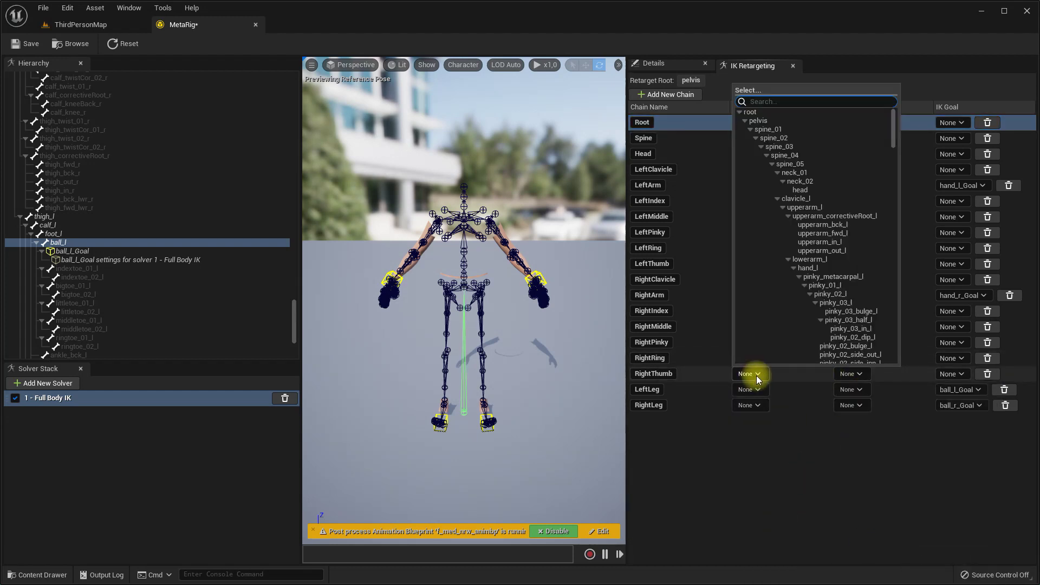
{"action": "type", "text": "thumb"}
{"action": "left_click", "coordinate": [779, 260]}
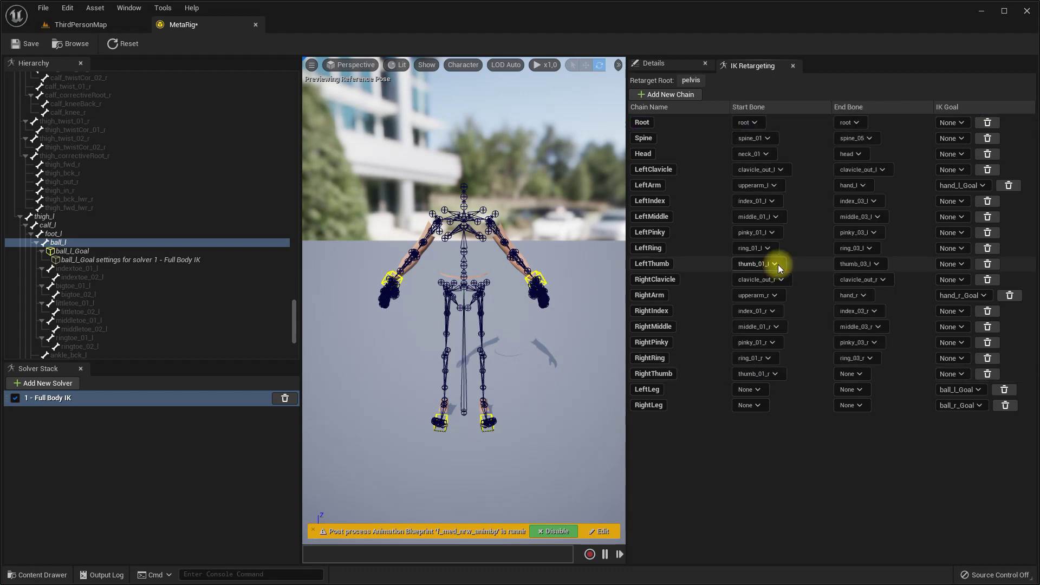
{"action": "left_click", "coordinate": [849, 375]}
{"action": "type", "text": "thumb"}
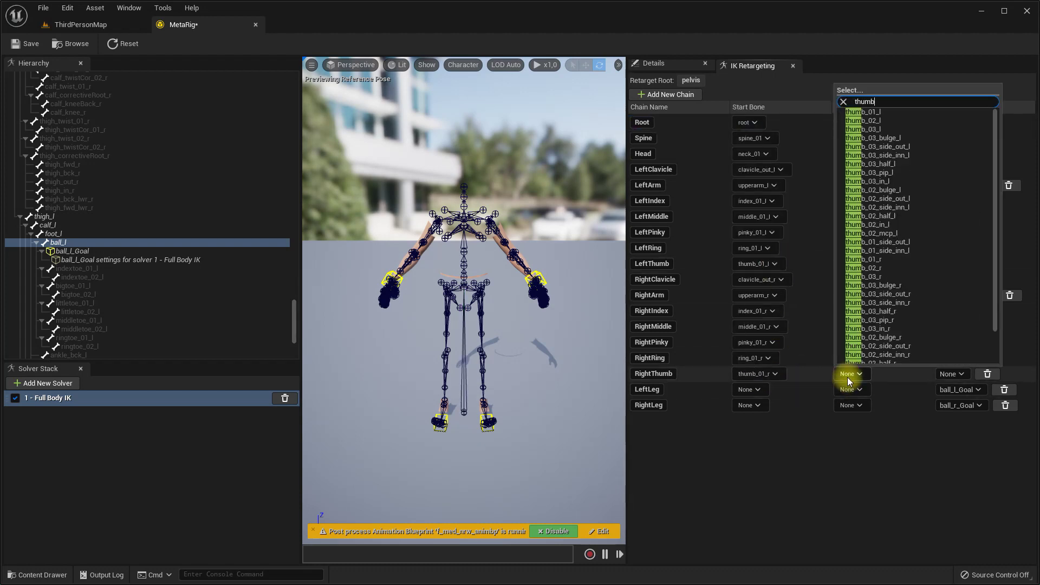
{"action": "left_click", "coordinate": [879, 276]}
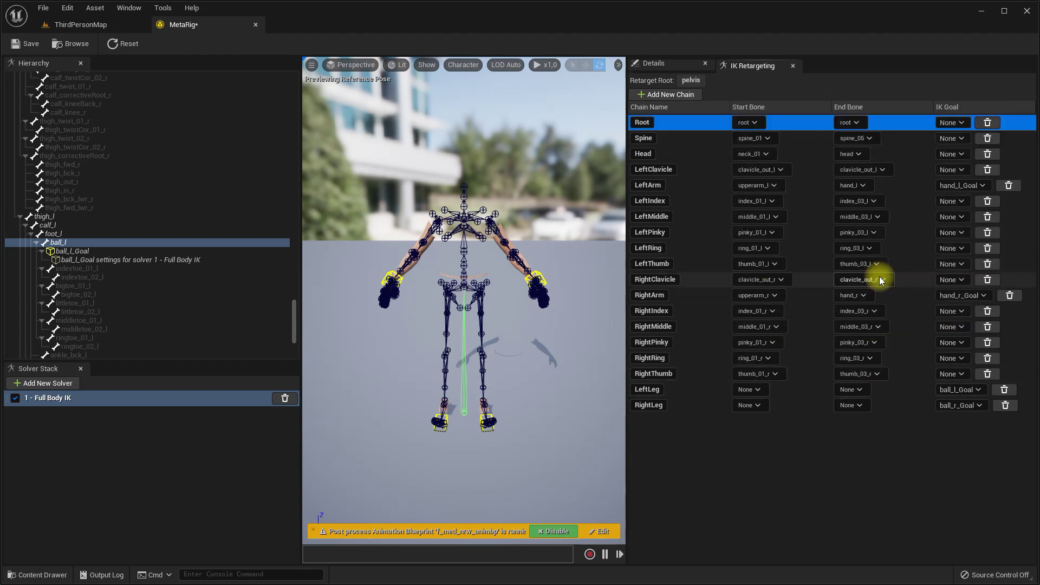
Set the LeftLeg chain's start bone to thigh_l and its end bone to ball_l.
{"action": "left_click", "coordinate": [753, 390]}
{"action": "type", "text": "thi"}
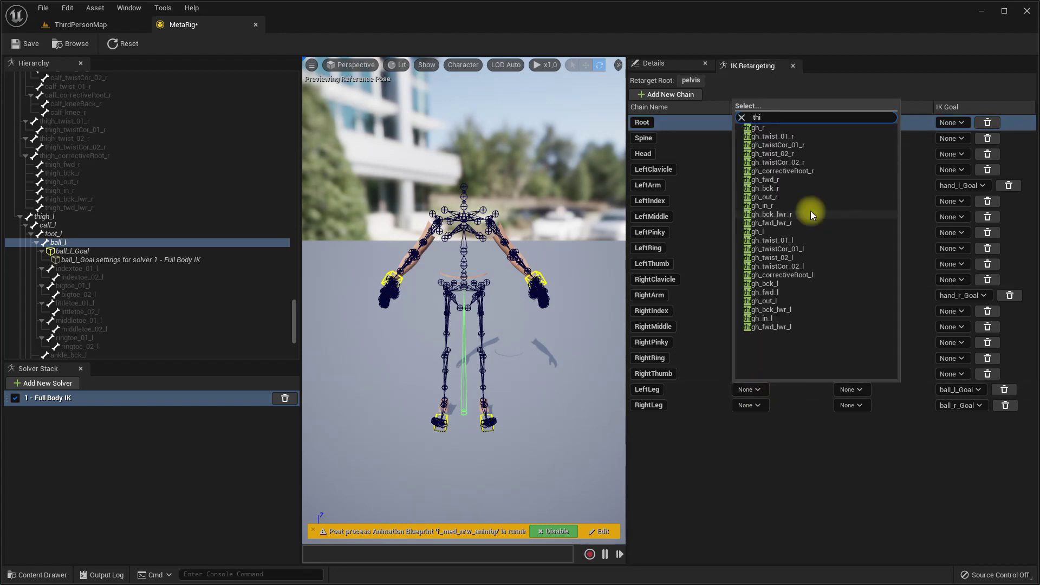
{"action": "left_click", "coordinate": [771, 231]}
{"action": "left_click", "coordinate": [848, 389]}
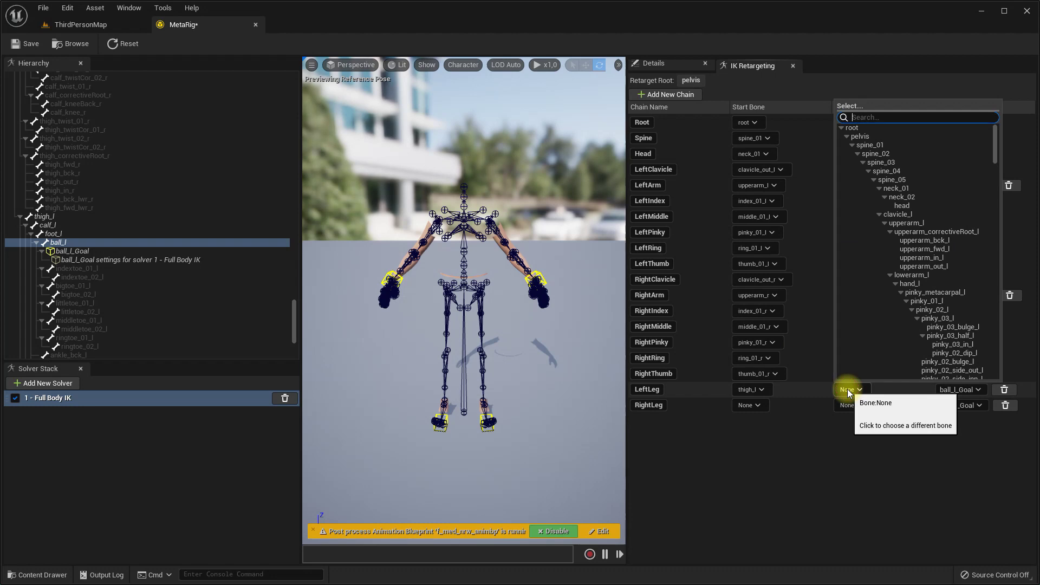
{"action": "type", "text": "ball"}
{"action": "left_click", "coordinate": [853, 128]}
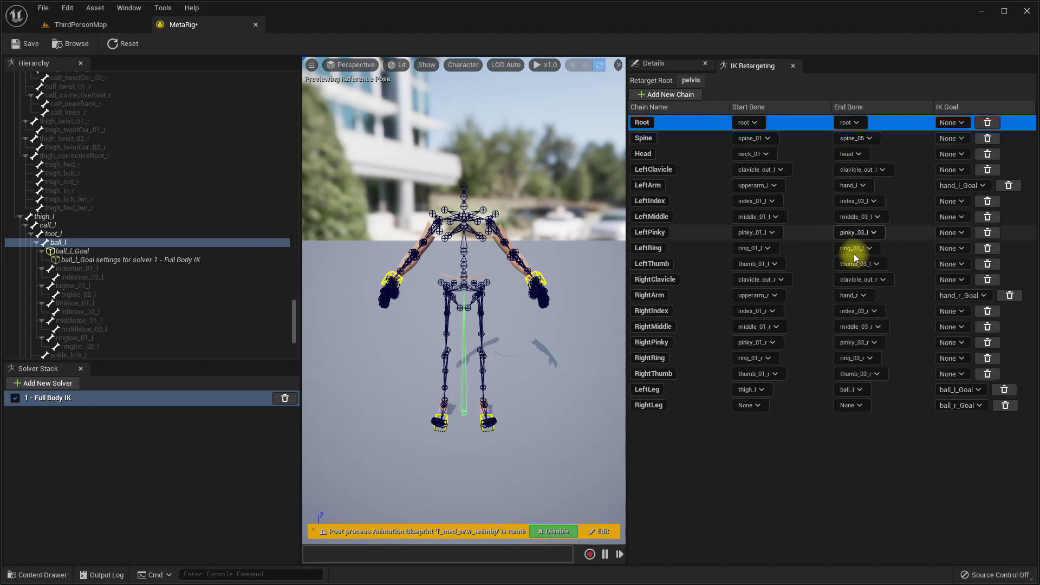
Set the RightLeg chain's start bone to thigh_r and its end bone to ball_r.
{"action": "left_click", "coordinate": [751, 407]}
{"action": "type", "text": "thi"}
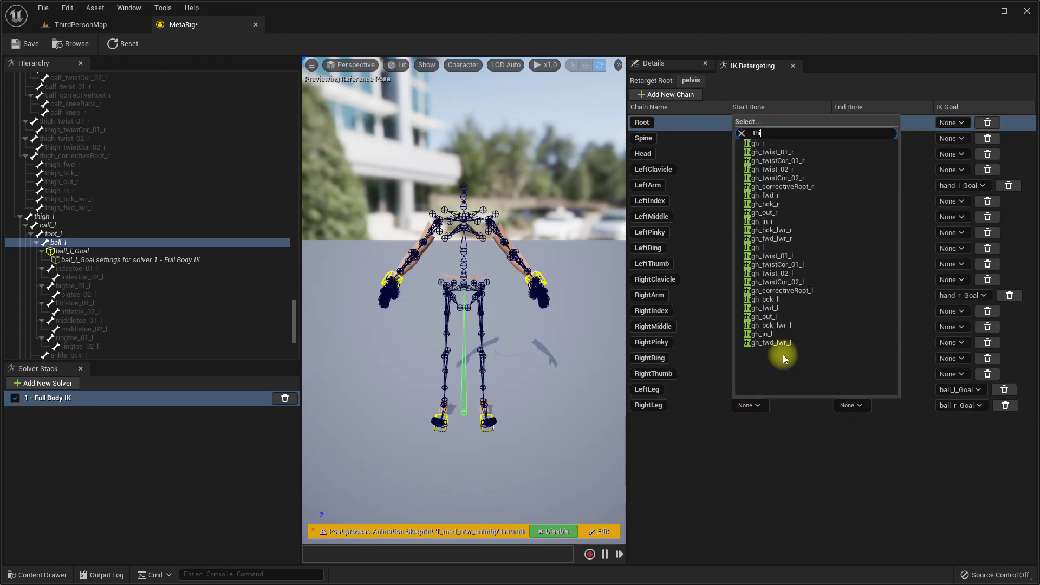
{"action": "left_click", "coordinate": [760, 143]}
{"action": "left_click", "coordinate": [852, 405]}
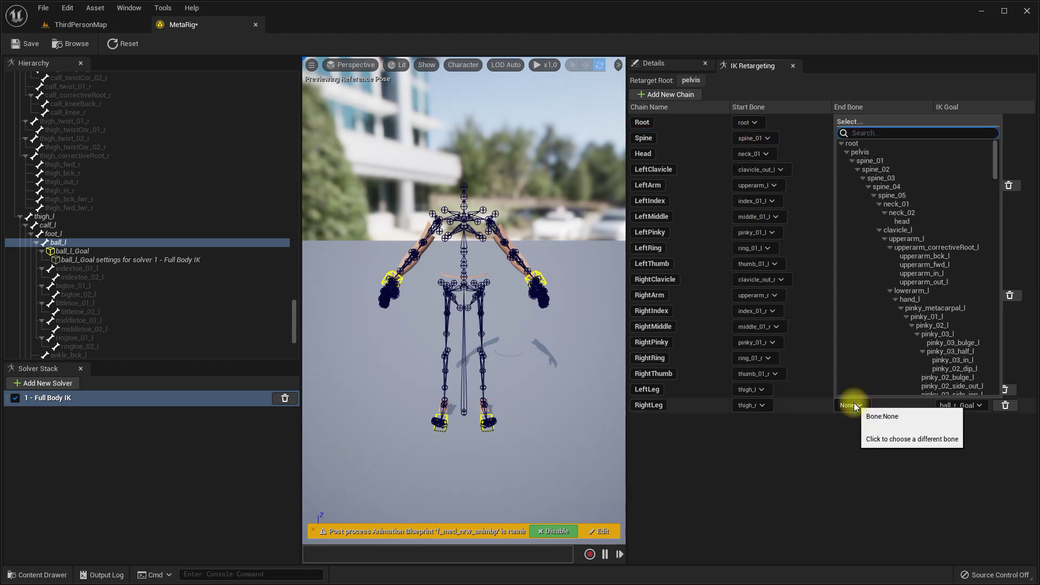
{"action": "type", "text": "ball"}
{"action": "left_click", "coordinate": [856, 143]}
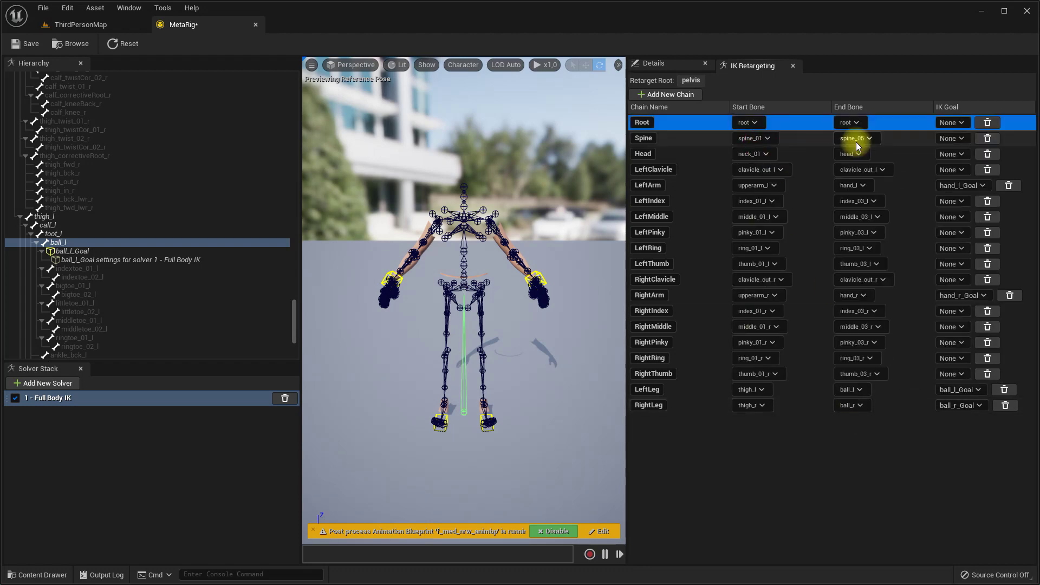
Close the MetaRig editor and set the Content Browser's thumbnail size to Small.
{"action": "left_click", "coordinate": [255, 24]}
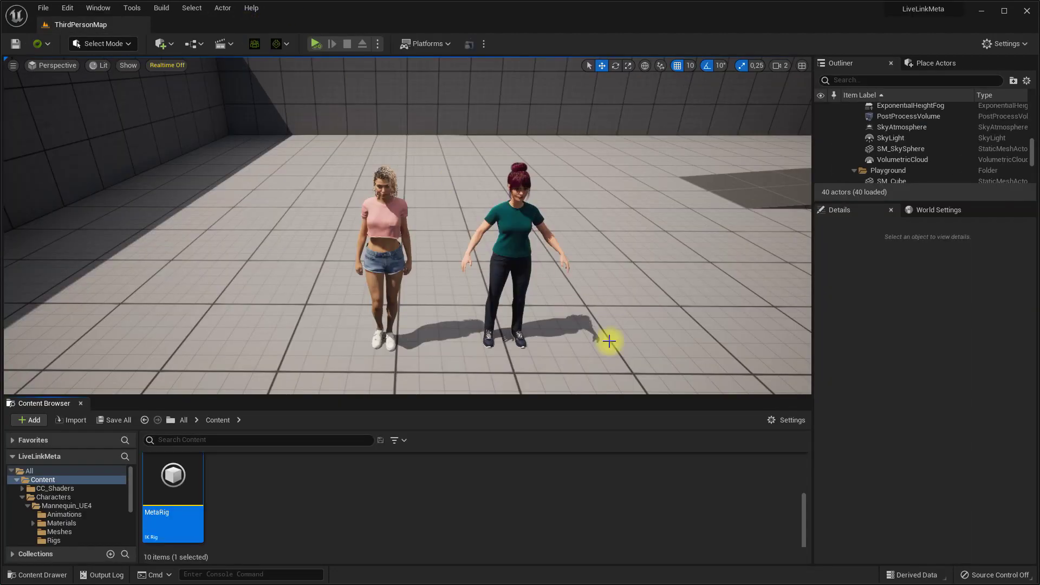
{"action": "left_click", "coordinate": [782, 422]}
{"action": "mouse_move", "coordinate": [813, 381]}
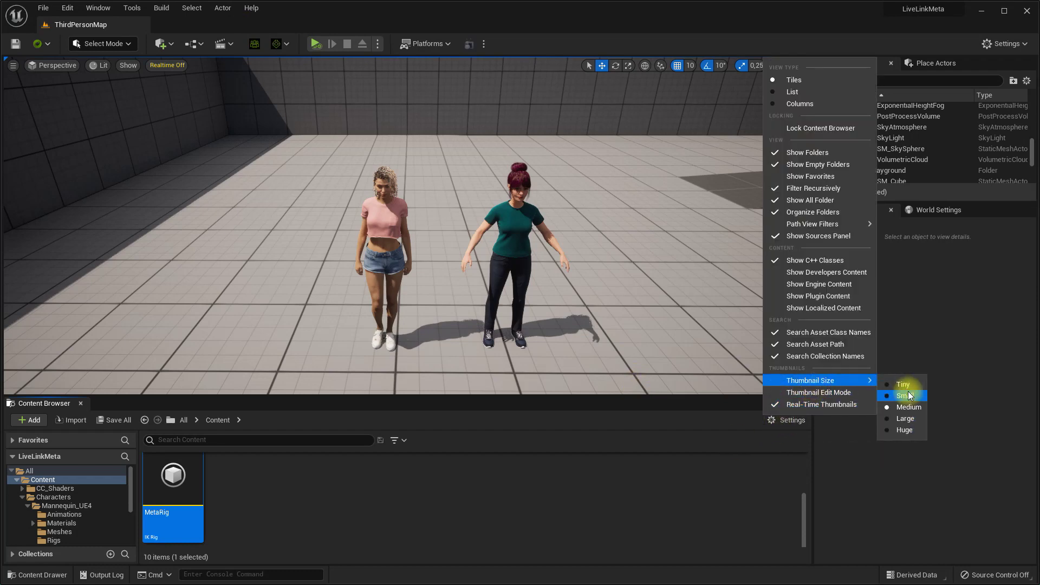
{"action": "left_click", "coordinate": [902, 394]}
Create an IK Retargeter in the Content folder with CamilaRig as its source, and name it Camila_to_Metahuman.
{"action": "right_click", "coordinate": [542, 468]}
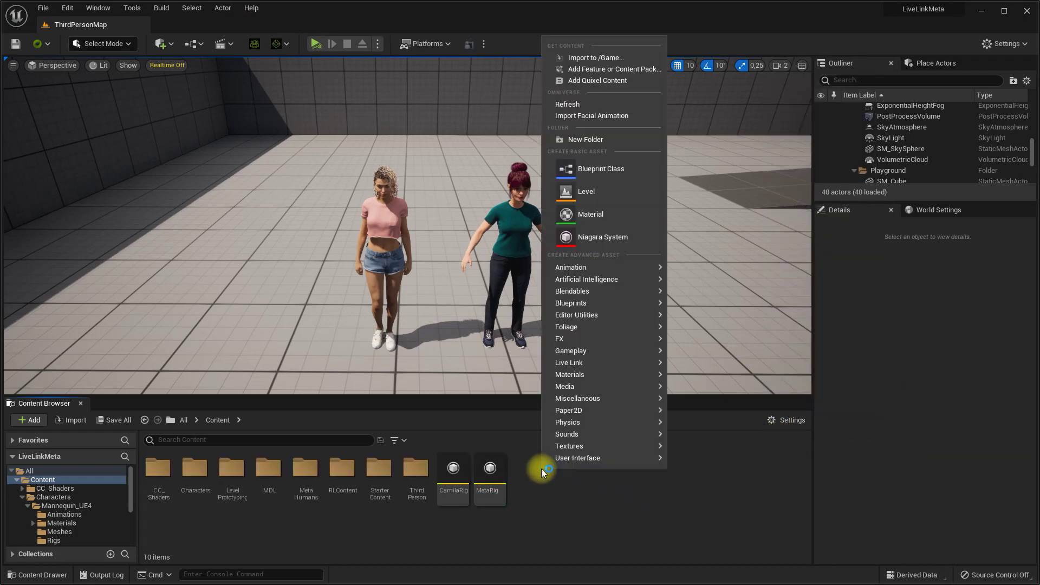
{"action": "mouse_move", "coordinate": [593, 267]}
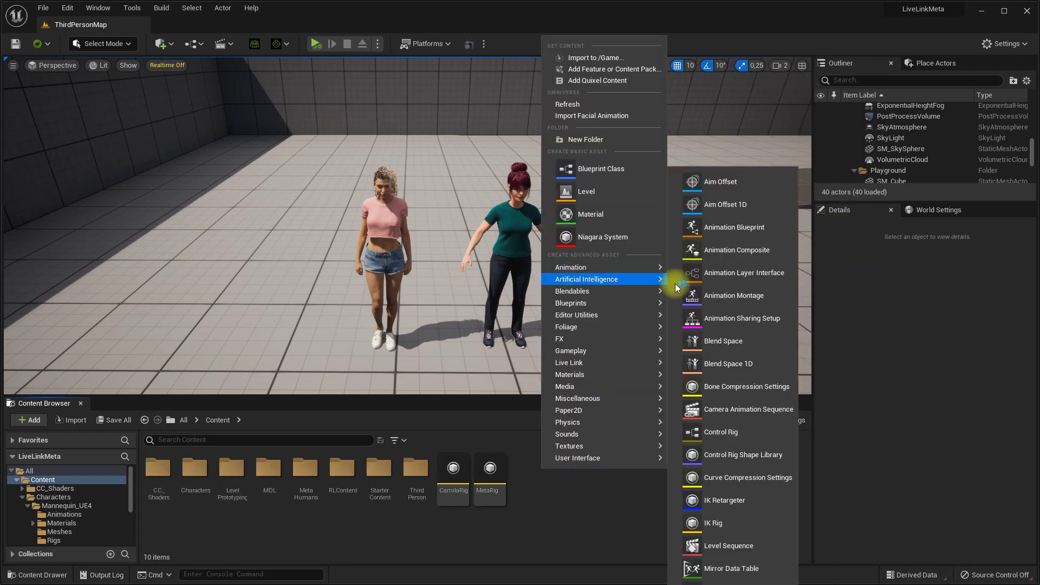
{"action": "left_click", "coordinate": [751, 499]}
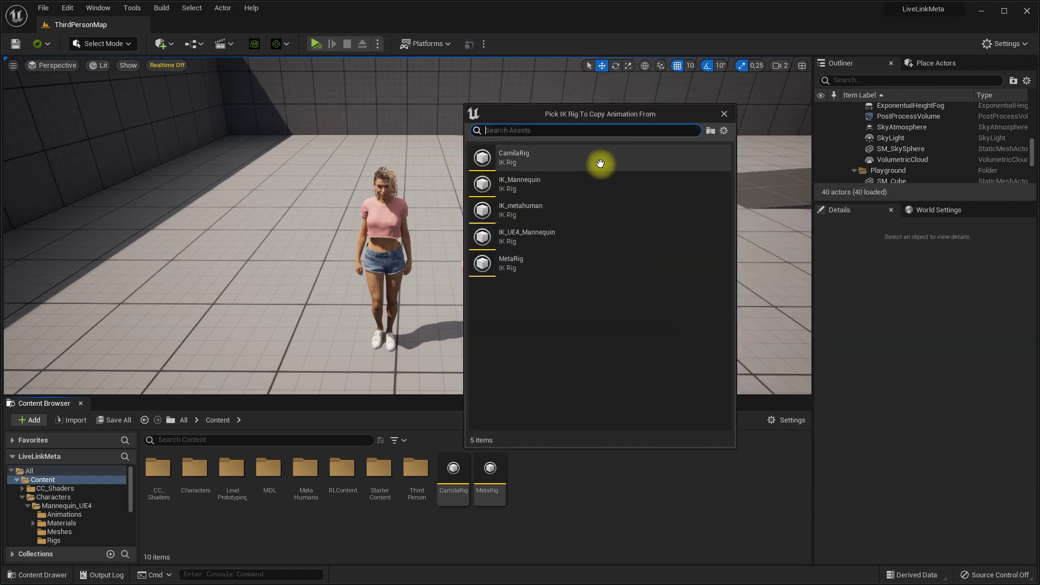
{"action": "left_click", "coordinate": [562, 161]}
{"action": "double_click", "coordinate": [562, 161]}
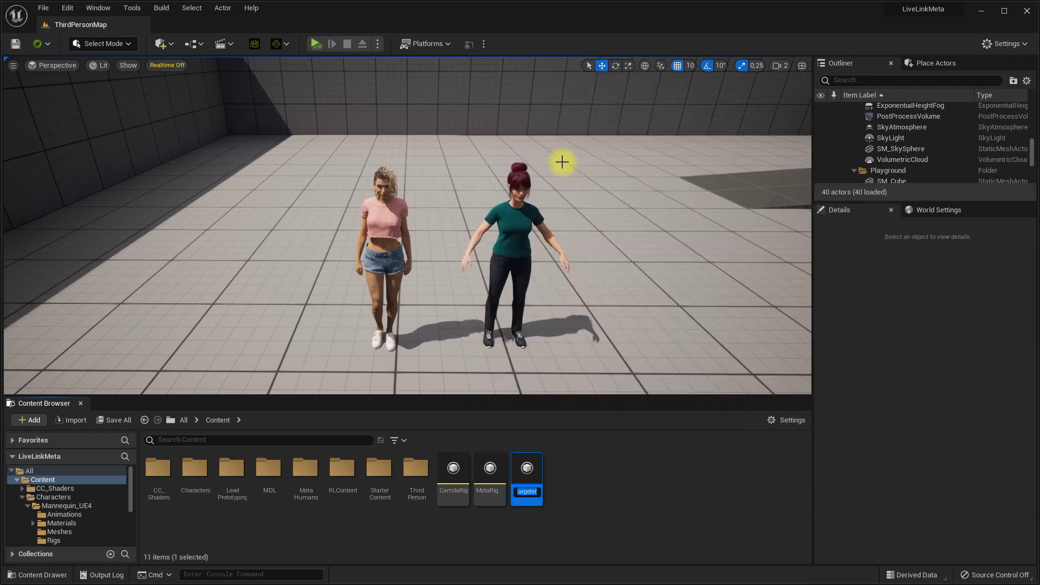
{"action": "type", "text": "Ca"}
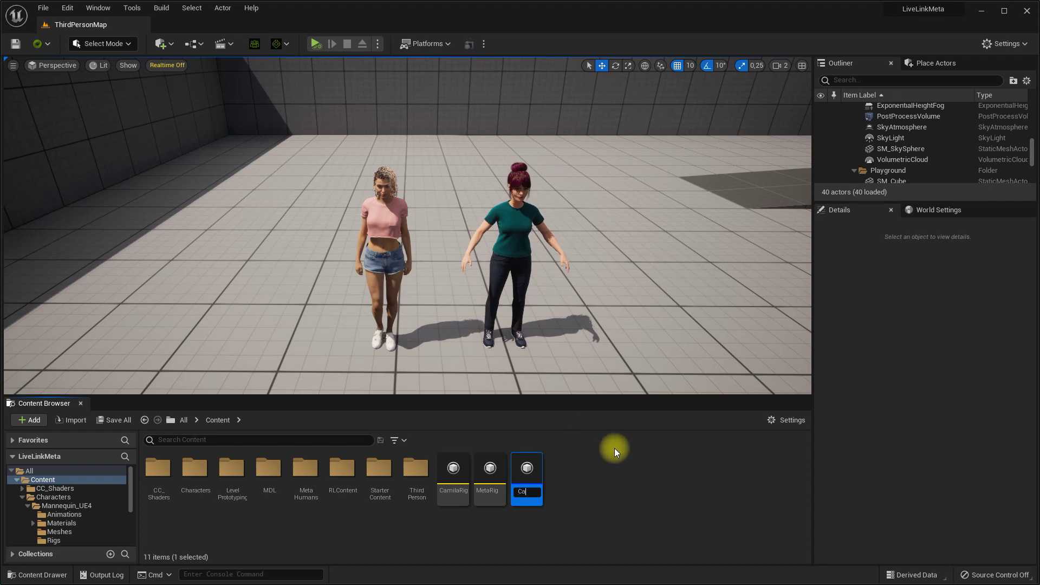
{"action": "type", "text": "mila_to"}
{"action": "type", "text": "etaRig"}
{"action": "key", "text": "Return"}
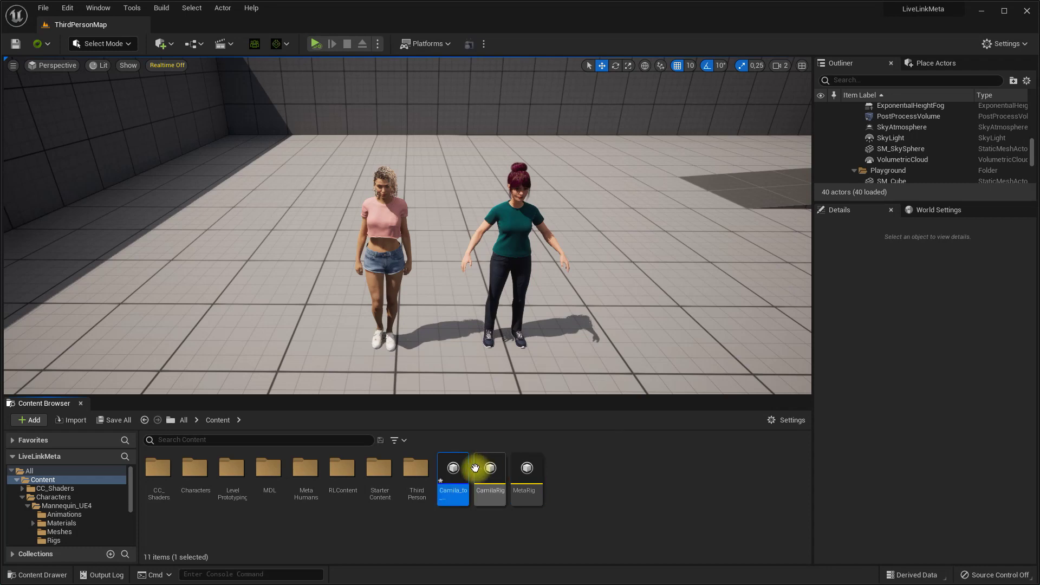
Open the Camila_to_Metahuman retargeter docked in the main window and set its target IK Rig asset to MetaRig.
{"action": "double_click", "coordinate": [454, 469]}
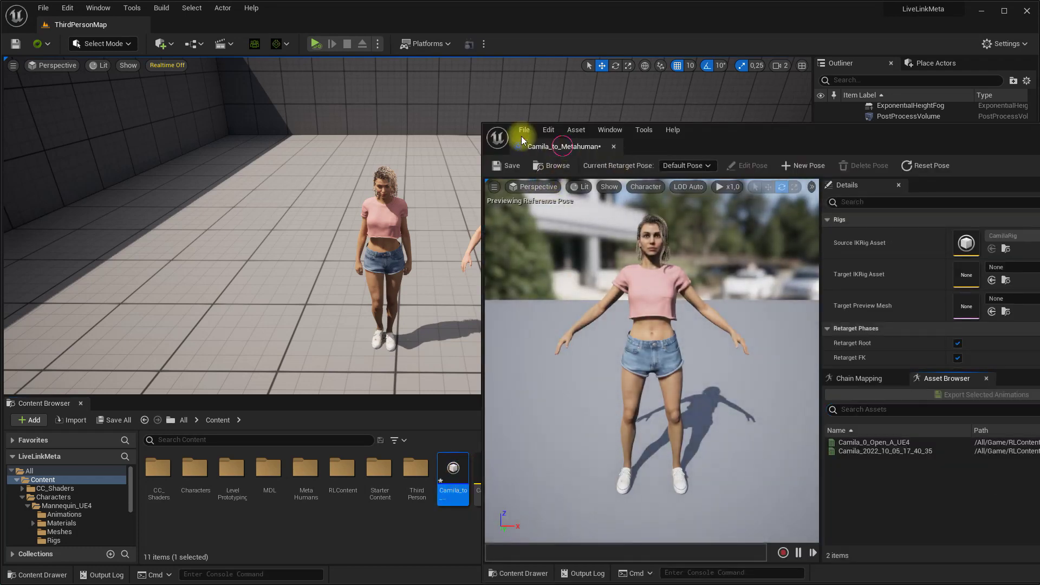
{"action": "left_click_drag", "start_coordinate": [564, 150], "coordinate": [193, 27]}
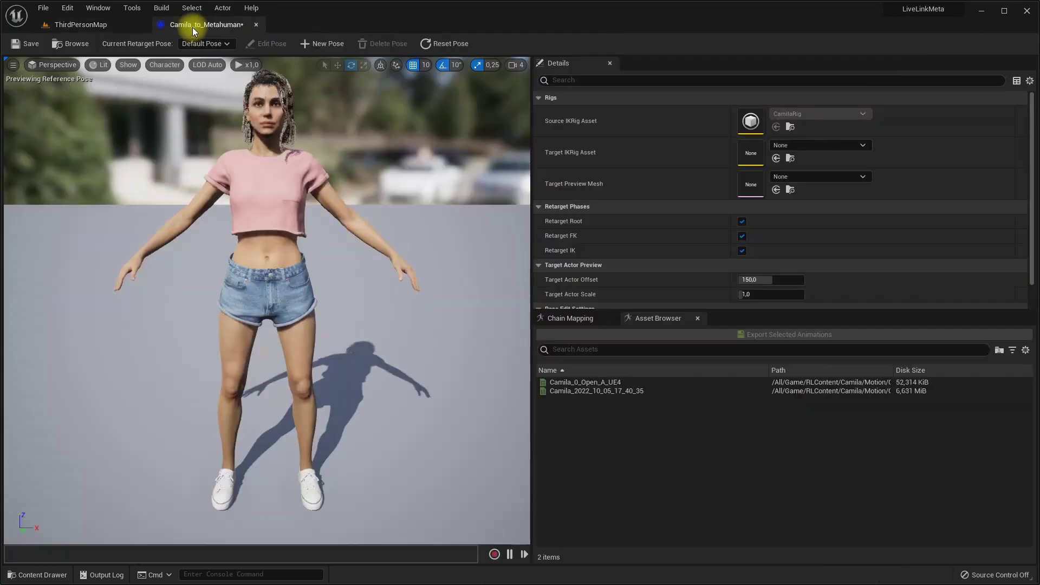
{"action": "left_click", "coordinate": [798, 145]}
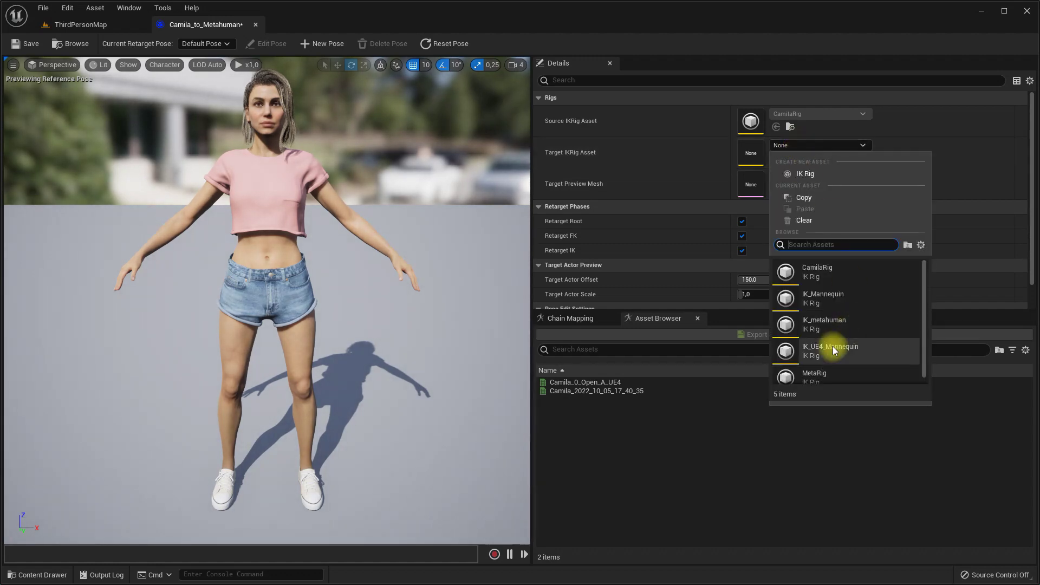
{"action": "left_click", "coordinate": [802, 377]}
{"action": "scroll", "coordinate": [459, 289], "scroll_direction": "down", "scroll_amount": 4}
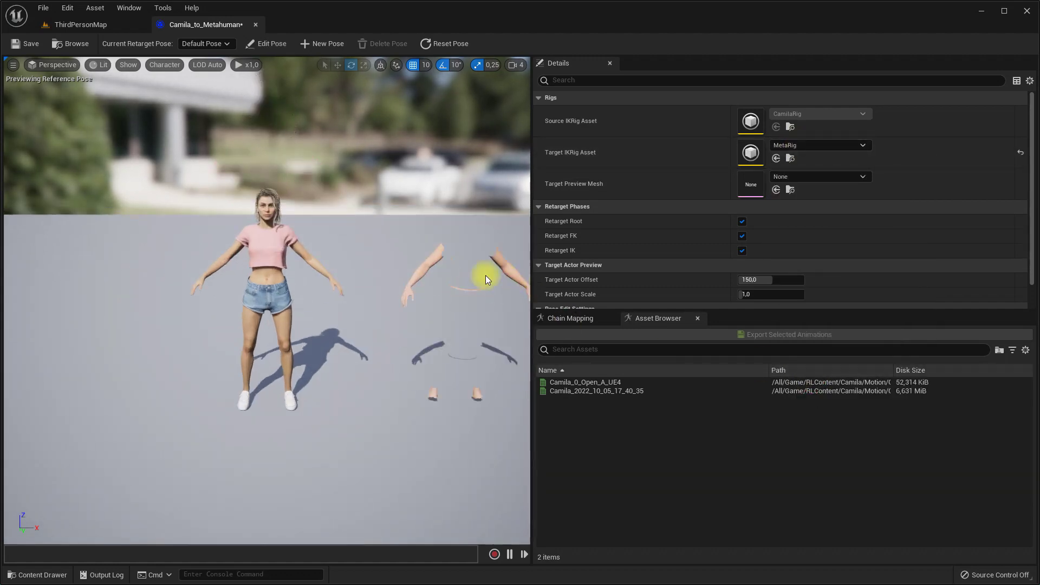
{"action": "mouse_move", "coordinate": [474, 266]}
{"action": "right_mouse_down"}
{"action": "mouse_move", "coordinate": [483, 266]}
{"action": "mouse_move", "coordinate": [467, 267]}
{"action": "right_mouse_up"}
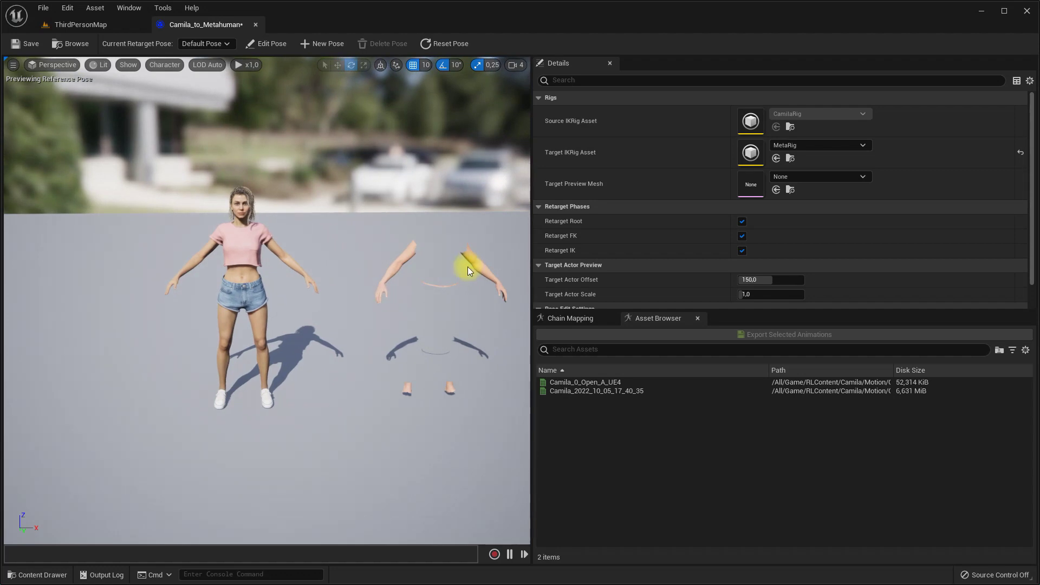
Preview the Camila_2022_10_05_17_40_35 animation, save the retargeter, and export the retargeted animation to the Content folder.
{"action": "left_click", "coordinate": [633, 391]}
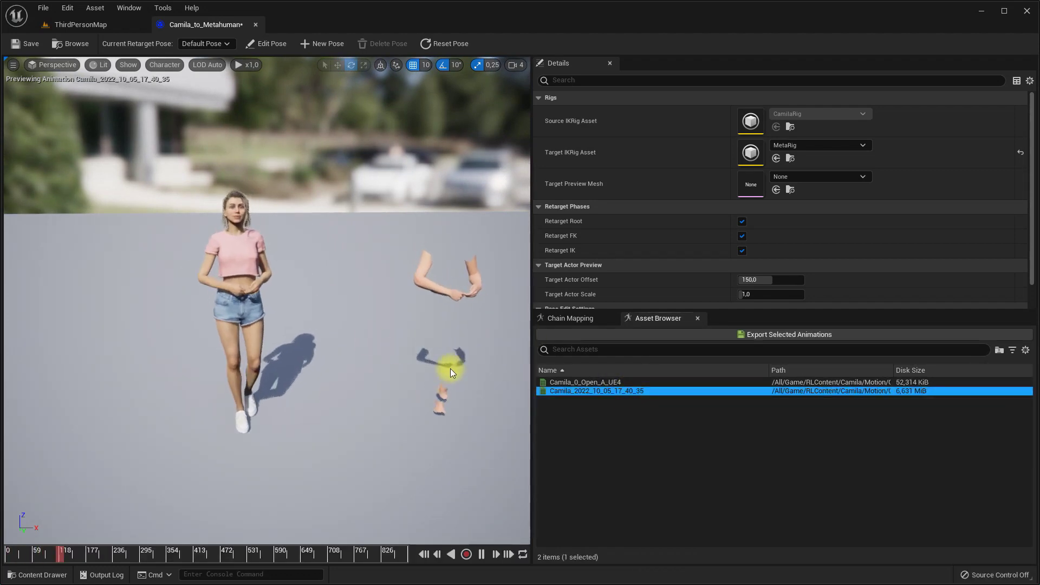
{"action": "key", "text": "ctrl+s"}
{"action": "left_click", "coordinate": [792, 336]}
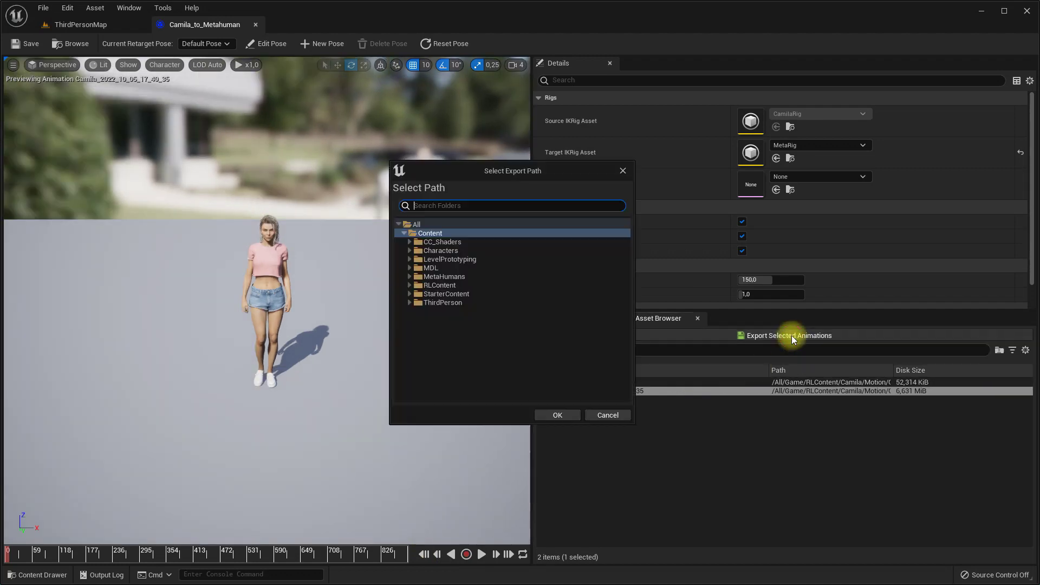
{"action": "left_click", "coordinate": [559, 416]}
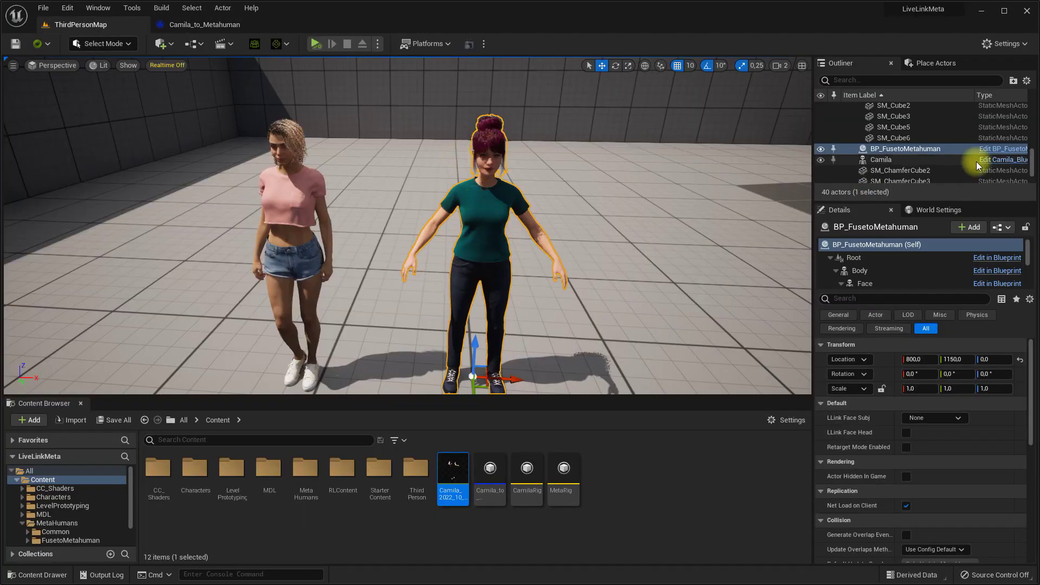
Assign the exported Camila animation to the Body component of the BP_FusetoMetahuman blueprint, and compile and save it.
{"action": "left_click", "coordinate": [1002, 148]}
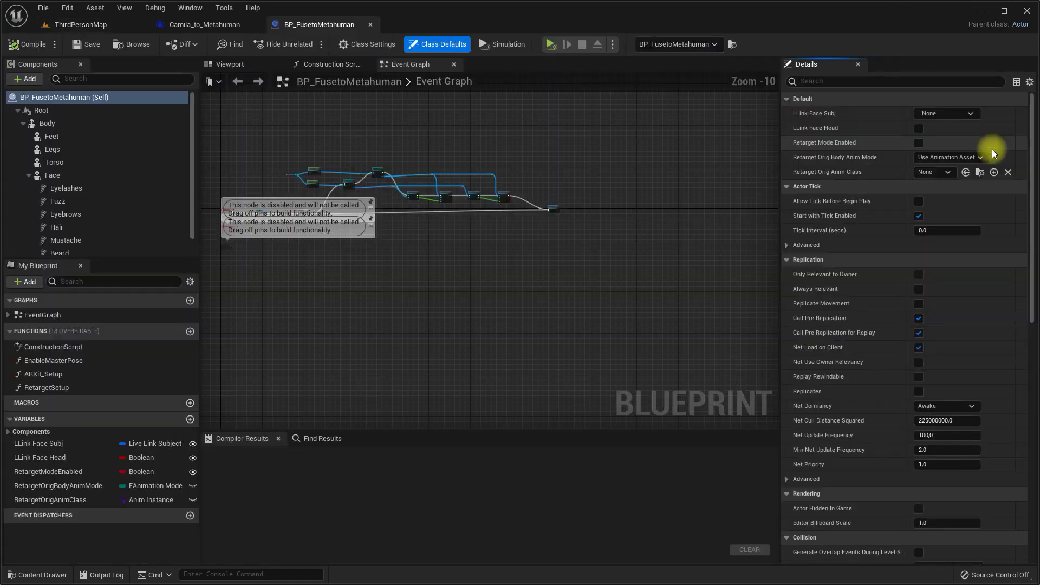
{"action": "left_click", "coordinate": [92, 24]}
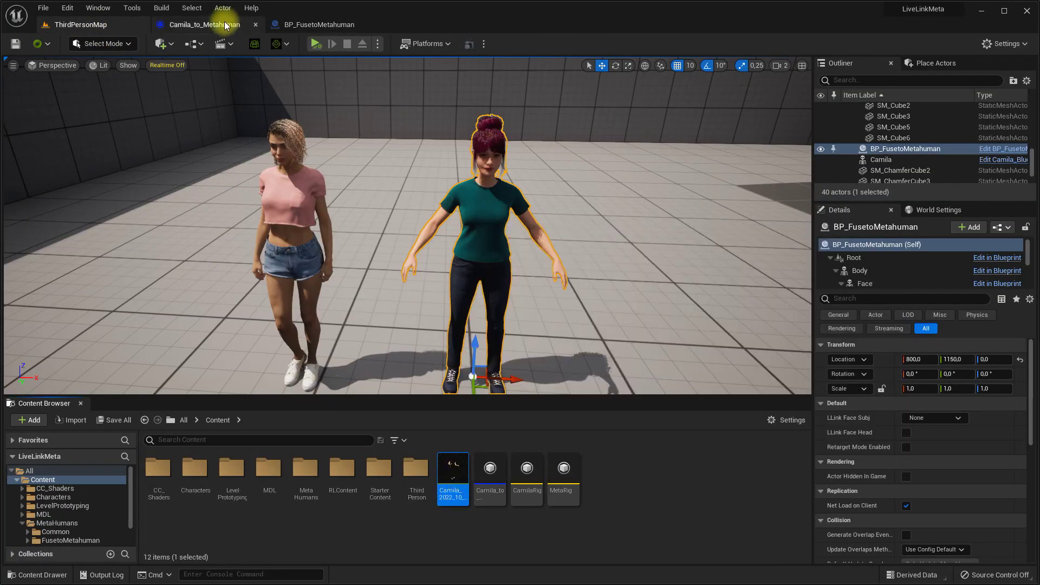
{"action": "left_click", "coordinate": [282, 25]}
{"action": "left_click", "coordinate": [47, 123]}
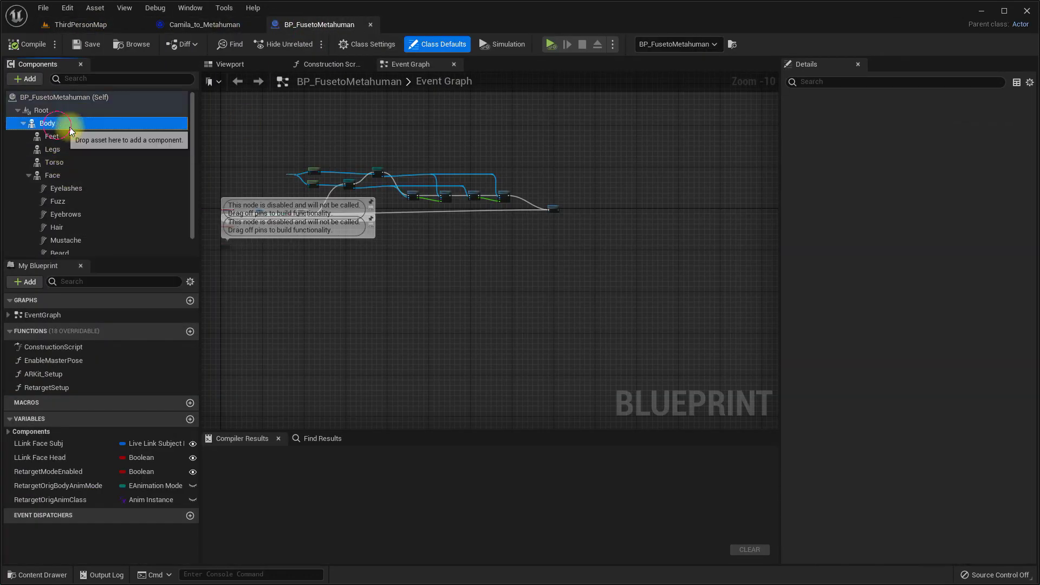
{"action": "left_click", "coordinate": [953, 318]}
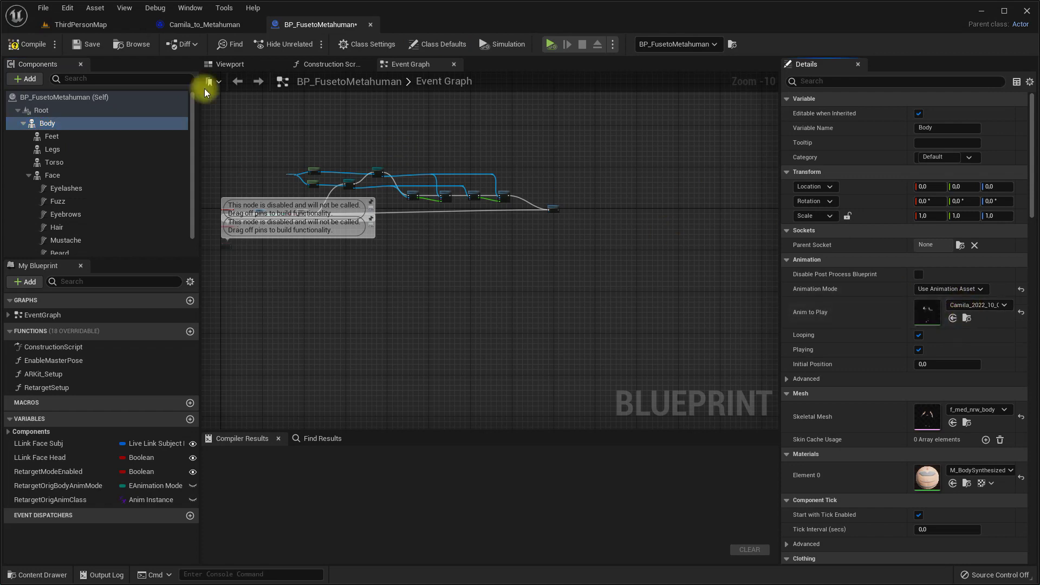
{"action": "left_click", "coordinate": [29, 44]}
{"action": "left_click", "coordinate": [79, 46]}
Play ThirdPersonMap to compare the body animation on Camila and the MetaHuman, and stop the simulation.
{"action": "left_click", "coordinate": [76, 25]}
{"action": "left_click", "coordinate": [317, 43]}
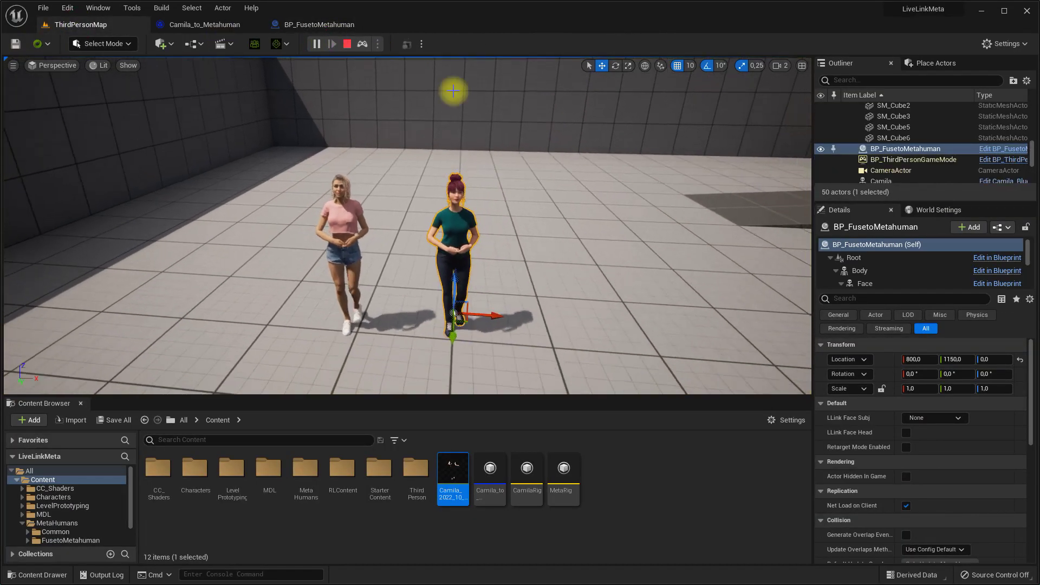
{"action": "left_click", "coordinate": [436, 80]}
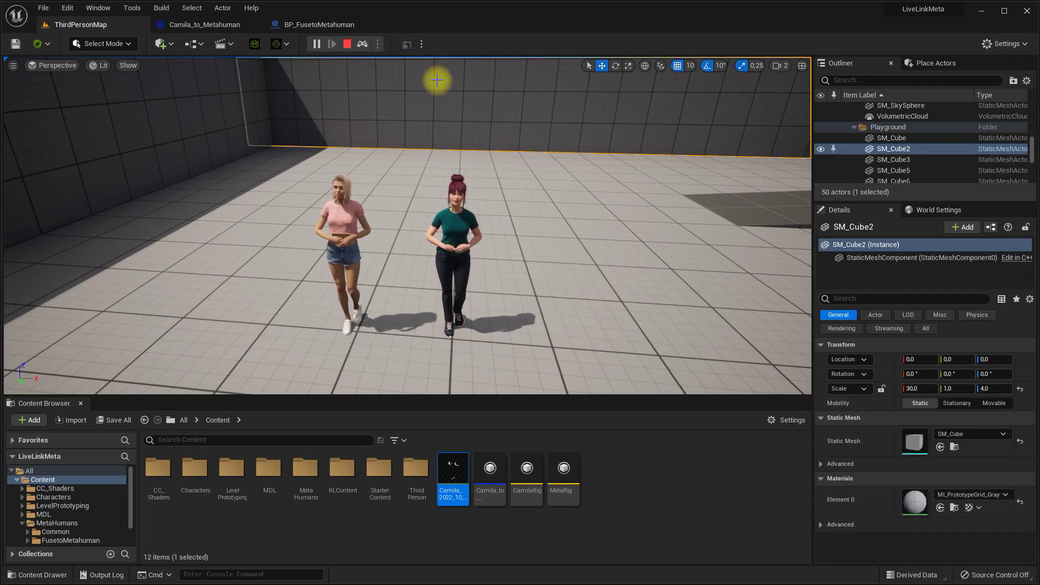
{"action": "left_click_drag", "start_coordinate": [434, 81], "coordinate": [417, 85]}
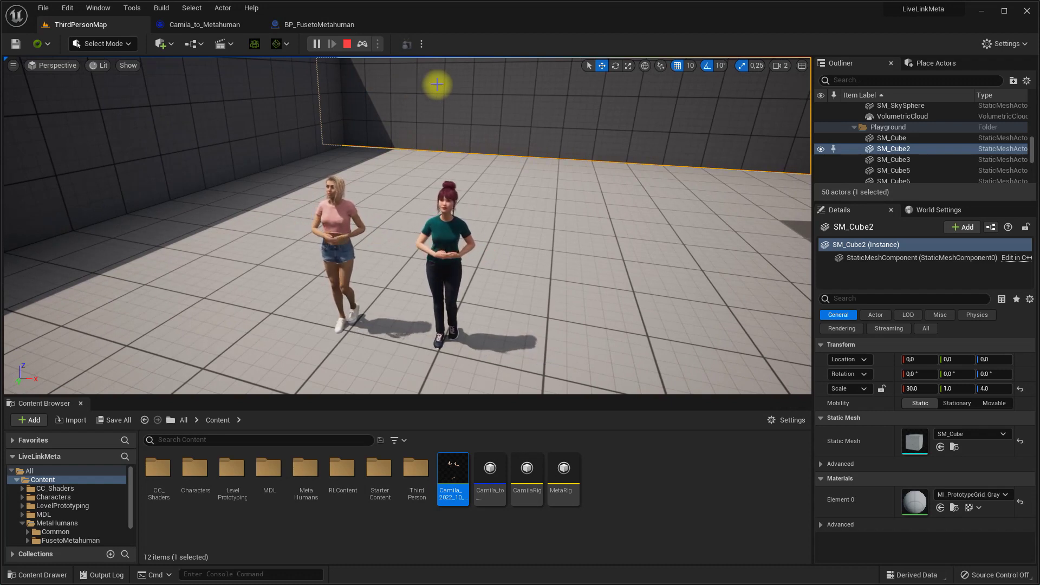
{"action": "left_click", "coordinate": [347, 45]}
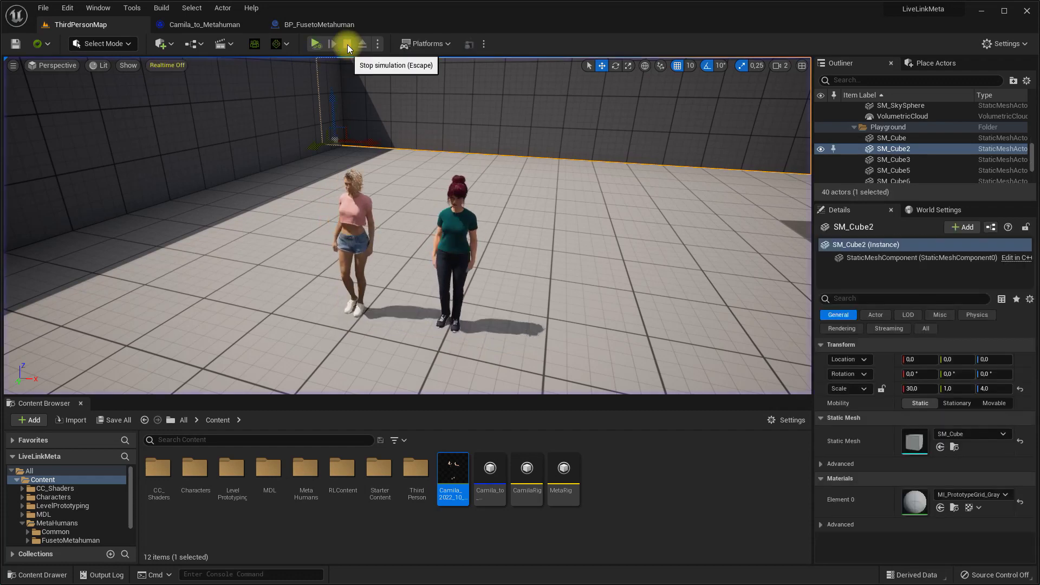
Copy the name of the face skeletal mesh in the MetaHumans/FusetoMetahuman/Face folder.
{"action": "double_click", "coordinate": [306, 470]}
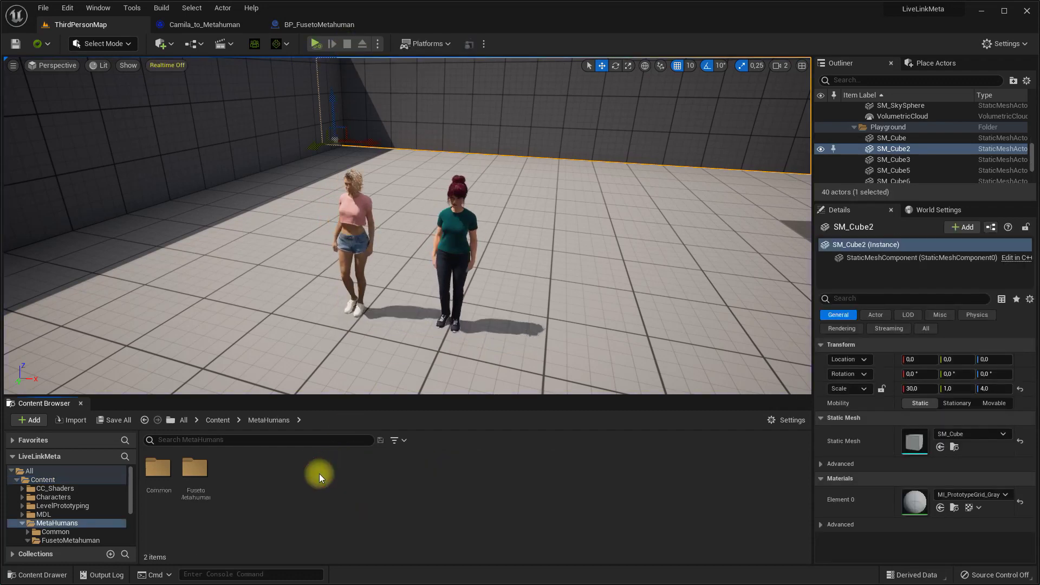
{"action": "double_click", "coordinate": [193, 475]}
{"action": "double_click", "coordinate": [202, 485]}
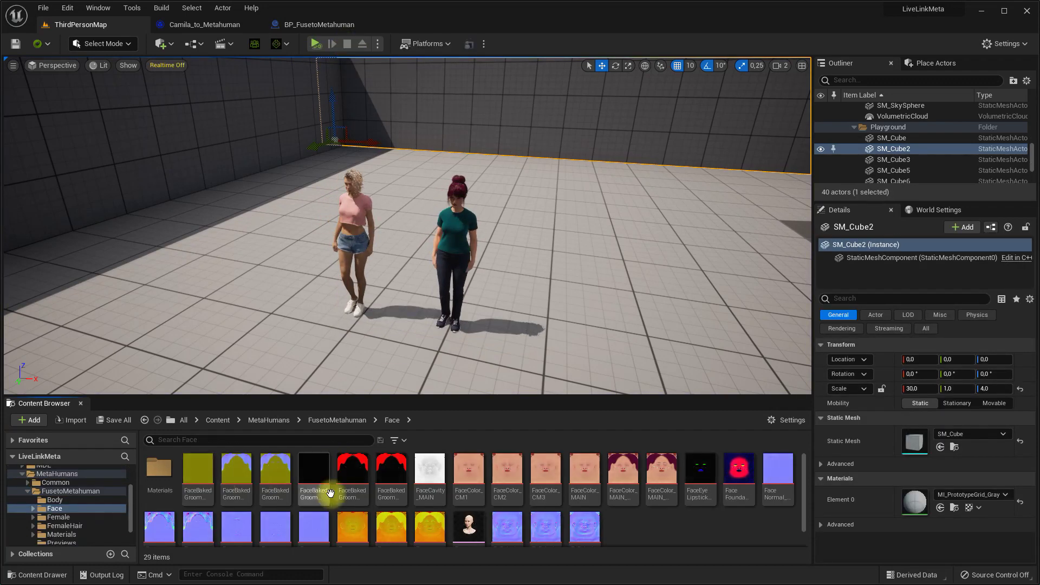
{"action": "scroll", "coordinate": [534, 535], "scroll_direction": "up", "scroll_amount": 2, "text": "ctrl"}
{"action": "scroll", "coordinate": [677, 521], "scroll_direction": "down", "scroll_amount": 4}
{"action": "left_click", "coordinate": [671, 508]}
{"action": "scroll", "coordinate": [670, 508], "scroll_direction": "down", "scroll_amount": 1, "text": "ctrl"}
{"action": "left_click", "coordinate": [701, 515]}
{"action": "key", "text": "ctrl+c"}
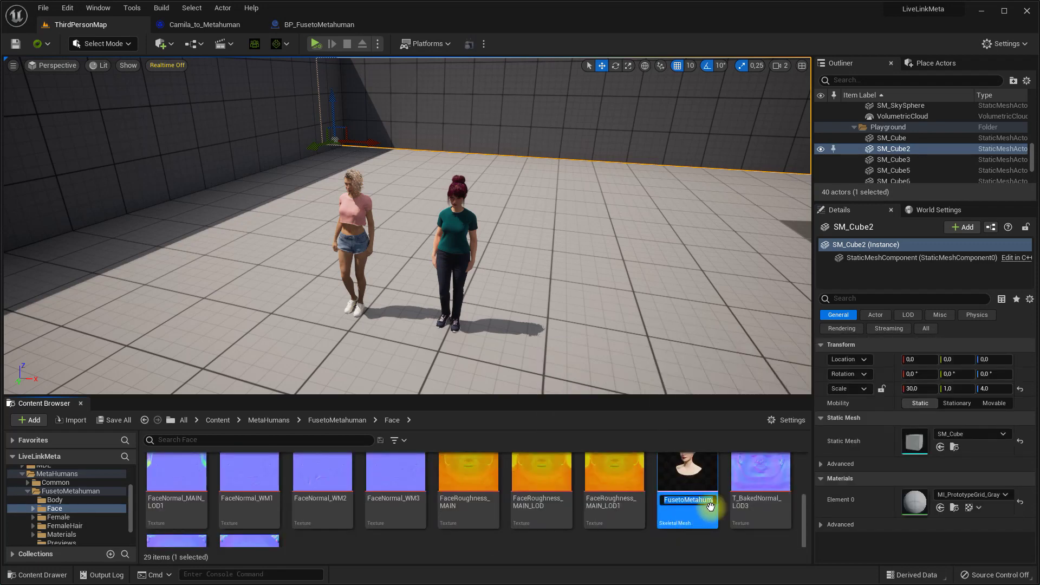
Create an IK Rig in the Content folder from the FusetoMetahuman_FaceMesh skeletal mesh and name it MetaFaceRig.
{"action": "left_click", "coordinate": [219, 421]}
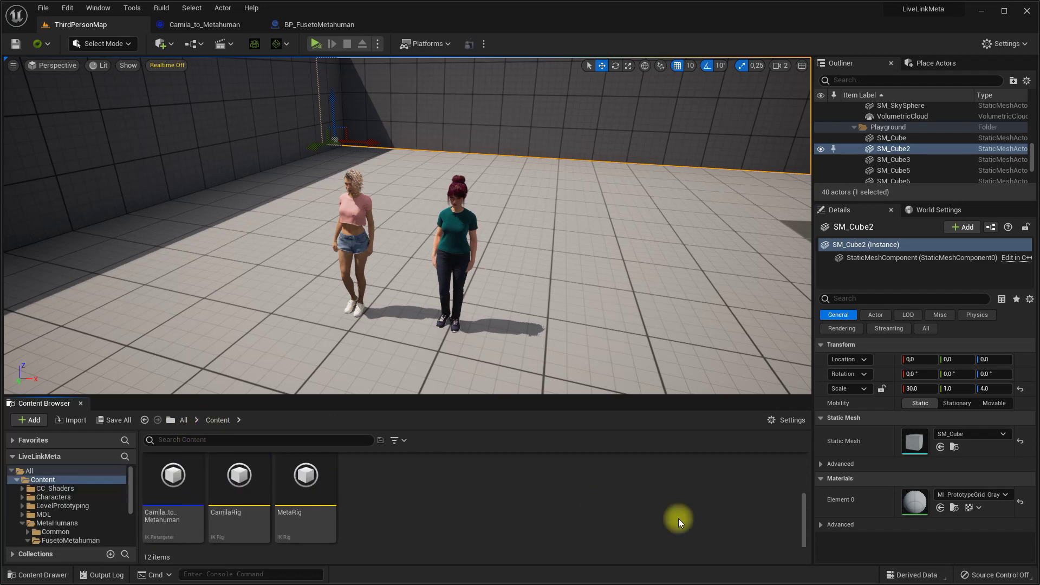
{"action": "right_click", "coordinate": [403, 493]}
{"action": "mouse_move", "coordinate": [458, 293]}
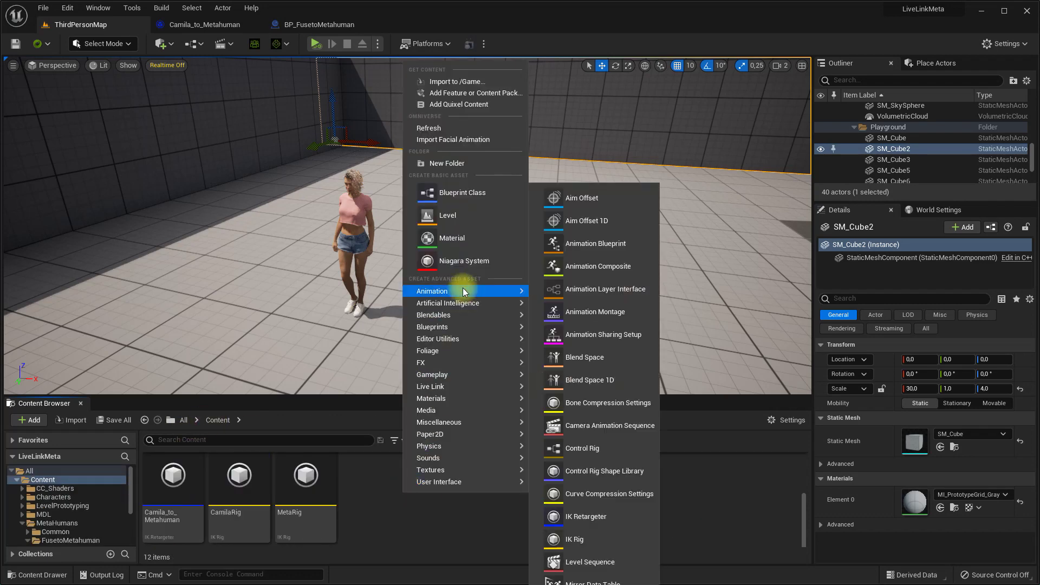
{"action": "left_click", "coordinate": [626, 531]}
{"action": "key", "text": "ctrl+v"}
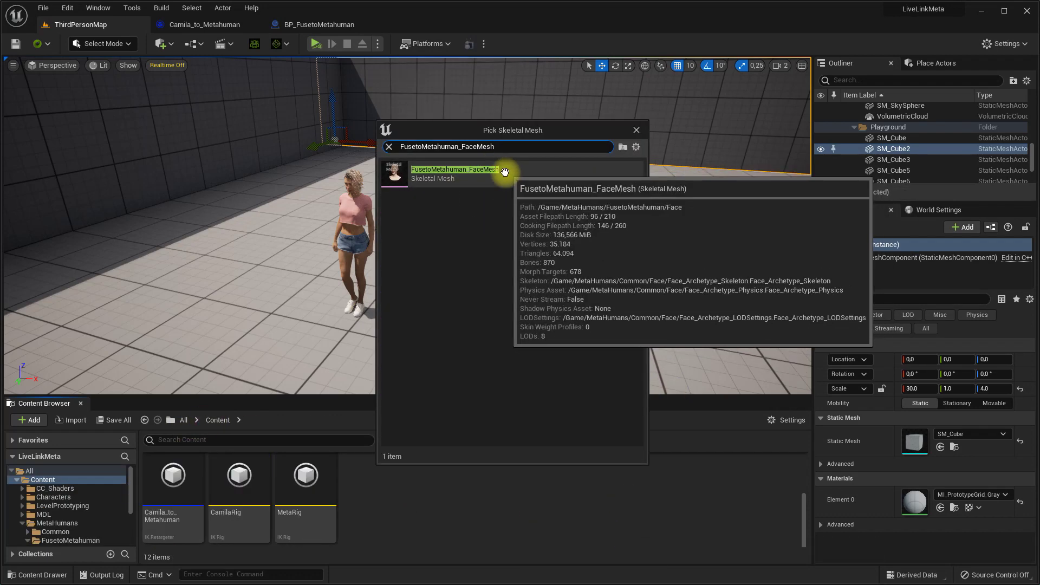
{"action": "left_click", "coordinate": [477, 172]}
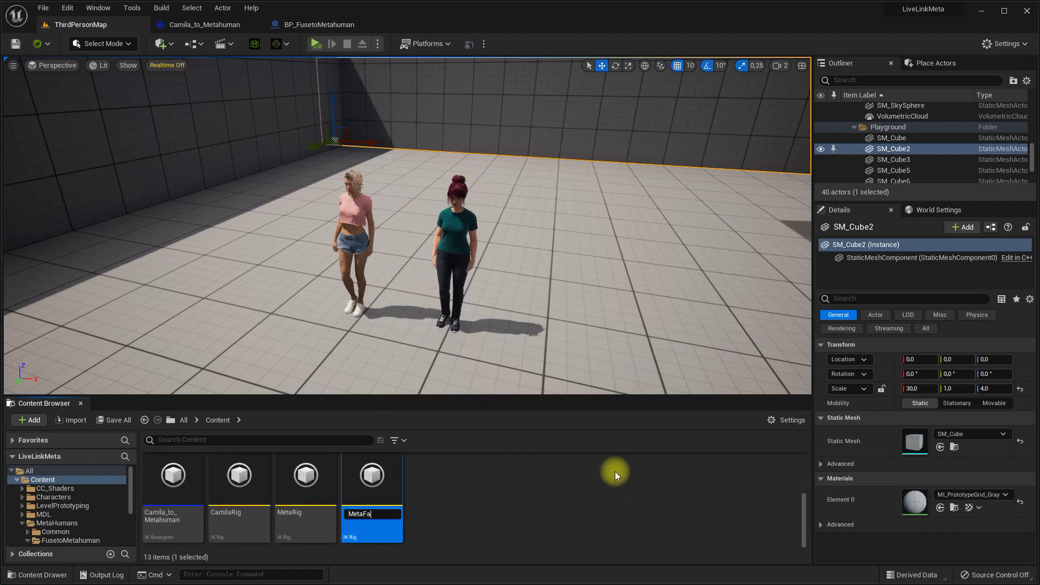
{"action": "key", "text": "Return"}
Open MetaFaceRig docked in the main window and close the Camila_to_Metahuman and BP_FusetoMetahuman editors.
{"action": "double_click", "coordinate": [309, 498]}
{"action": "left_click_drag", "start_coordinate": [392, 210], "coordinate": [375, 24]}
{"action": "left_click", "coordinate": [256, 24]}
{"action": "left_click", "coordinate": [256, 24]}
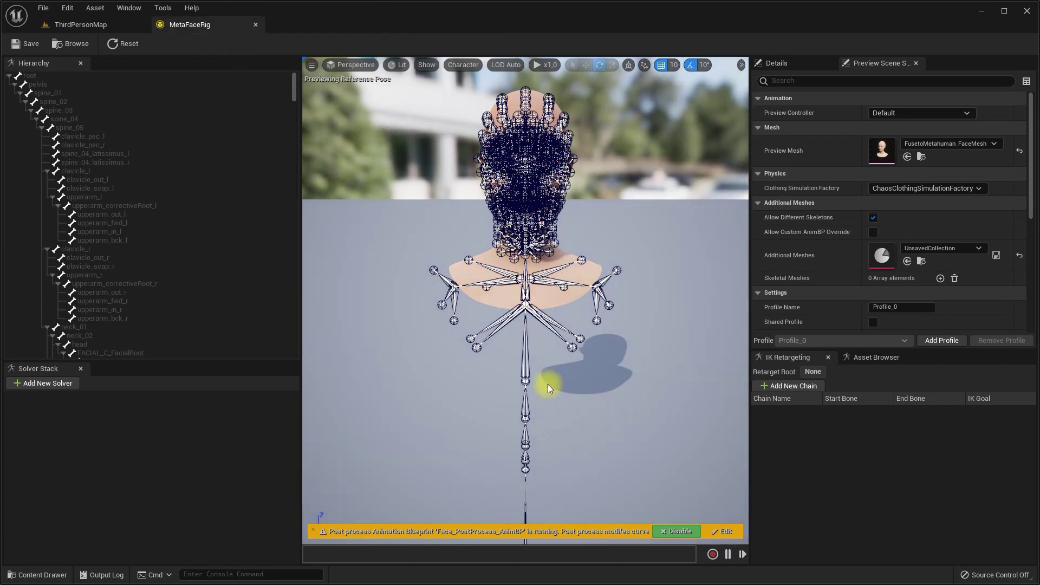
Add five new retarget chains to MetaFaceRig.
{"action": "left_click", "coordinate": [791, 387]}
{"action": "left_click", "coordinate": [791, 387]}
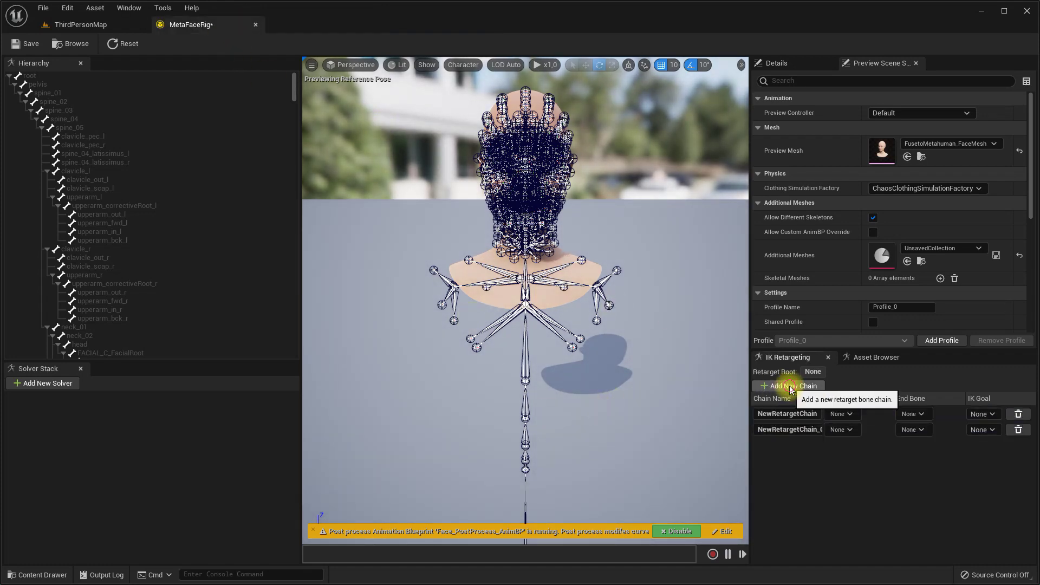
{"action": "left_click", "coordinate": [791, 387]}
{"action": "left_click", "coordinate": [791, 387]}
{"action": "left_click", "coordinate": [791, 387]}
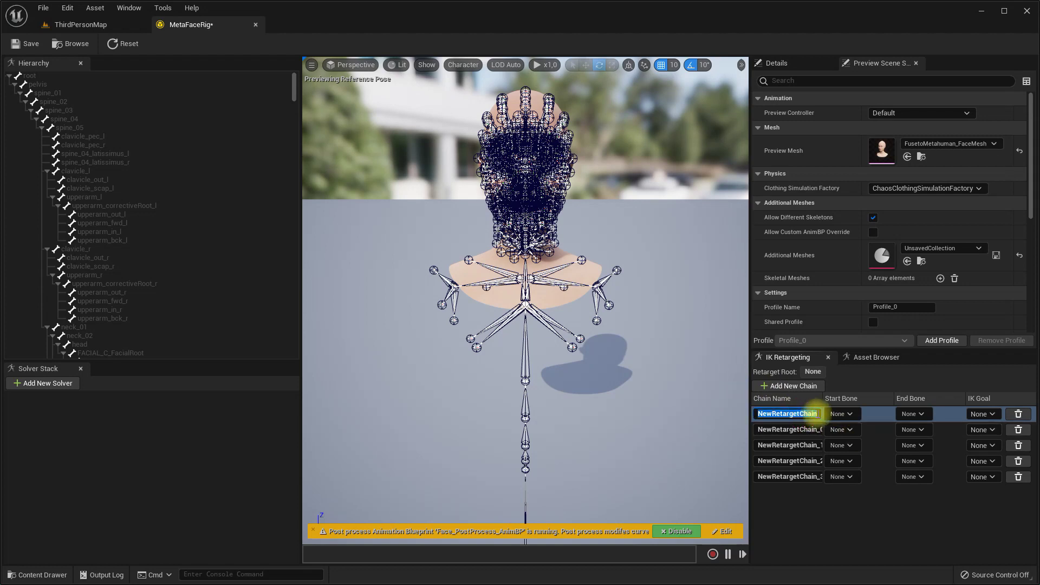
Name the five retarget chains Root, Spine, Head, LeftClavicle and RightClavicle.
{"action": "type", "text": "Root"}
{"action": "key", "text": "Return"}
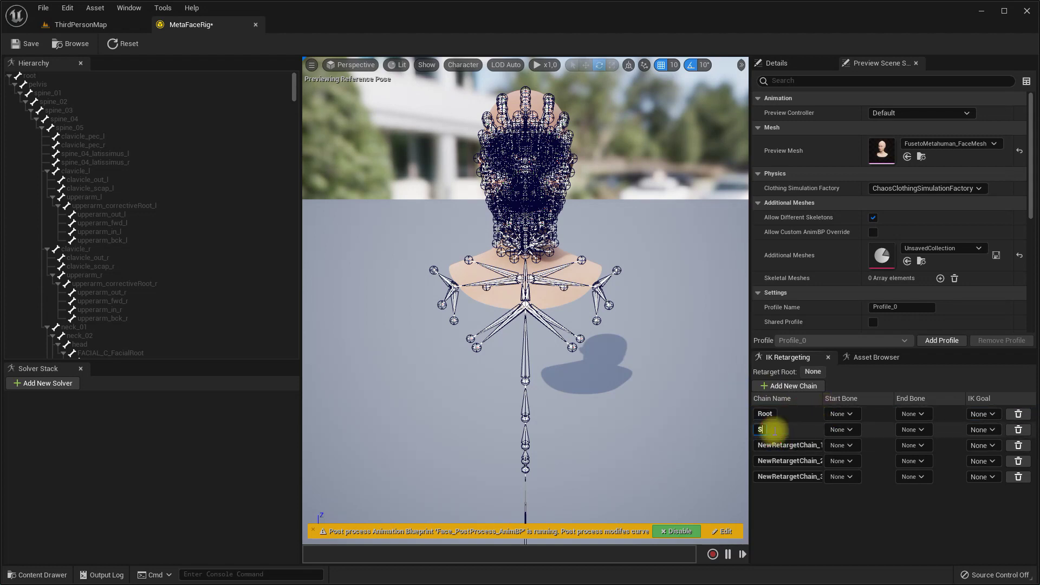
{"action": "left_click", "coordinate": [762, 449]}
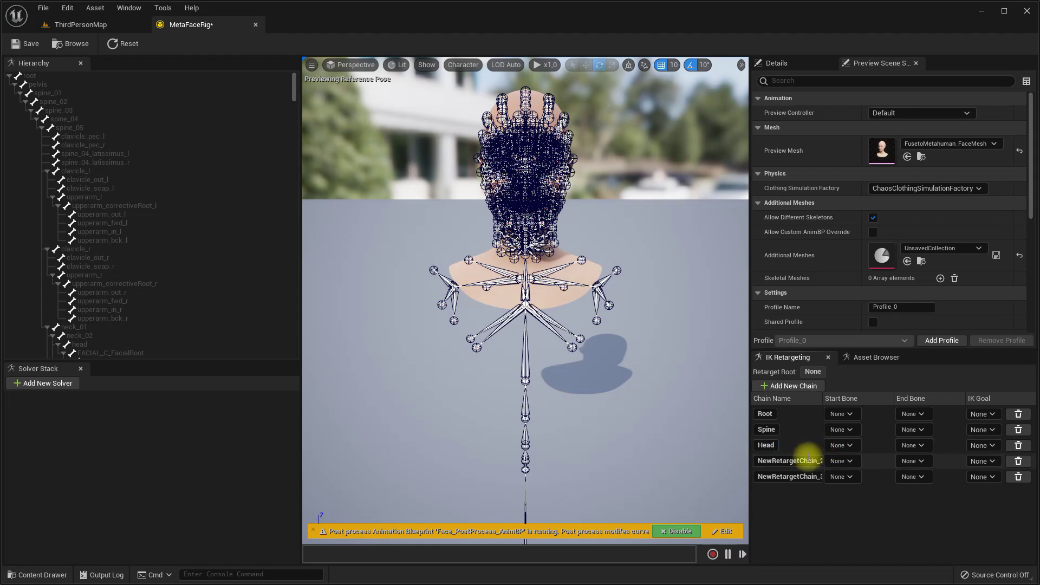
{"action": "left_click", "coordinate": [801, 477]}
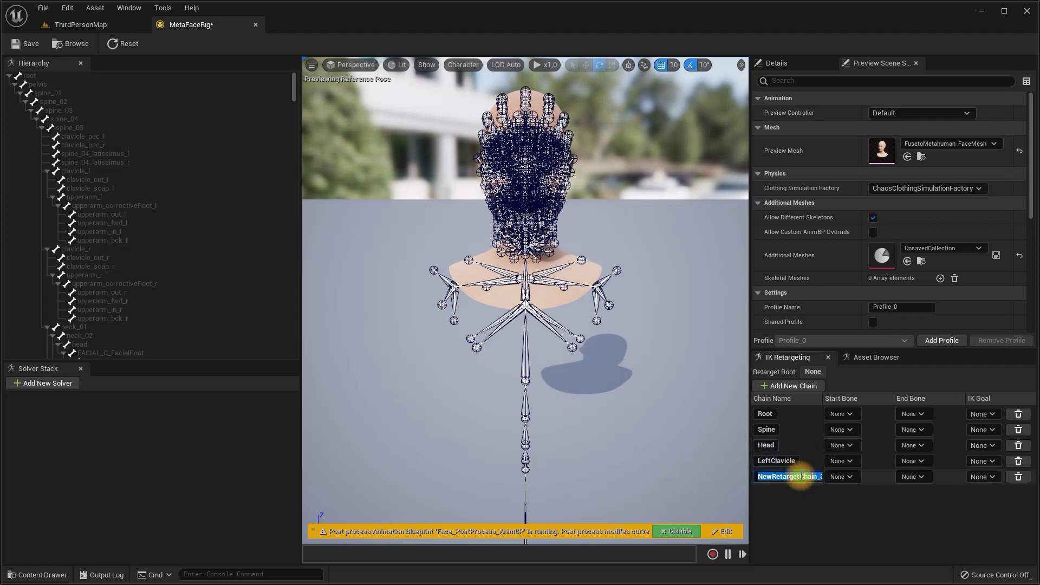
Set both the start bone and the end bone of the Root chain to root.
{"action": "left_click", "coordinate": [837, 414]}
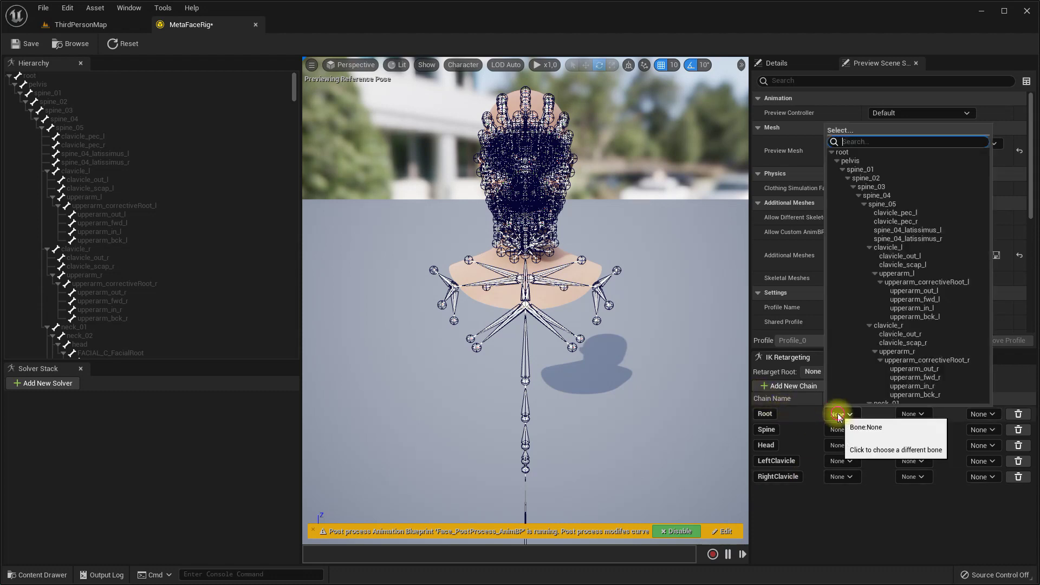
{"action": "type", "text": "root"}
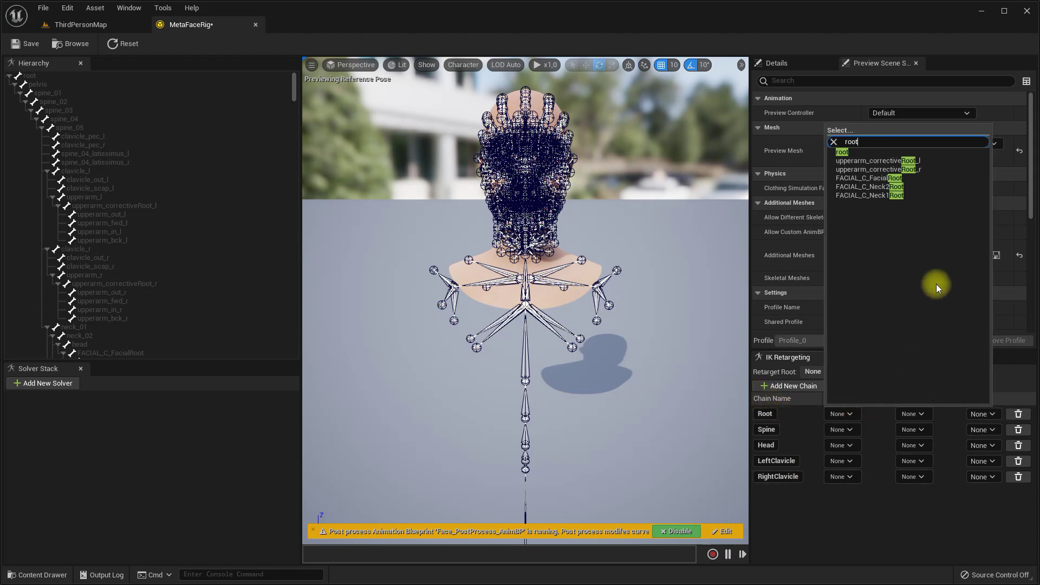
{"action": "left_click", "coordinate": [844, 152]}
{"action": "left_click", "coordinate": [912, 414]}
{"action": "type", "text": "r"}
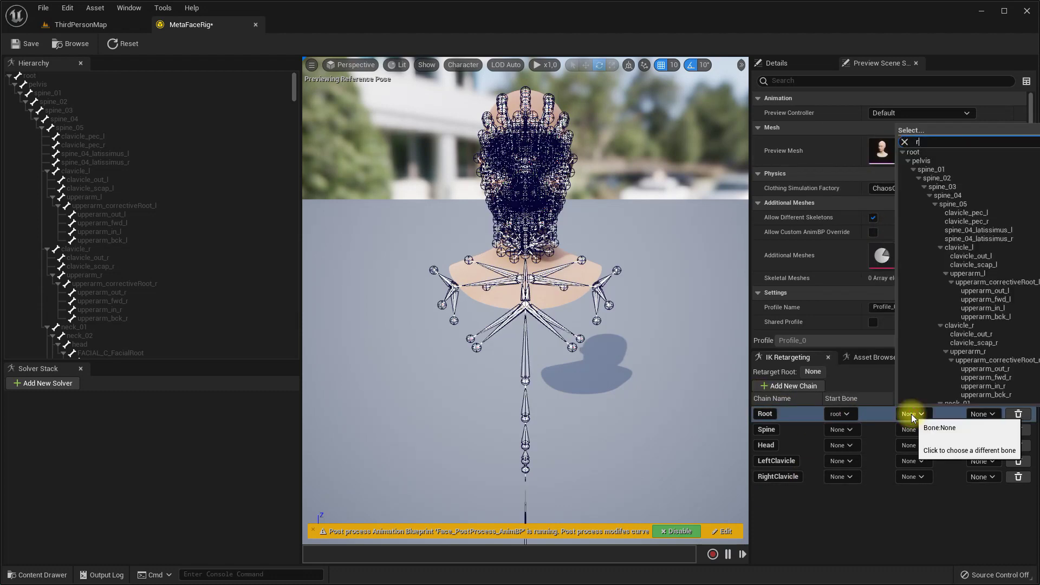
{"action": "type", "text": "oot"}
{"action": "left_click", "coordinate": [917, 156]}
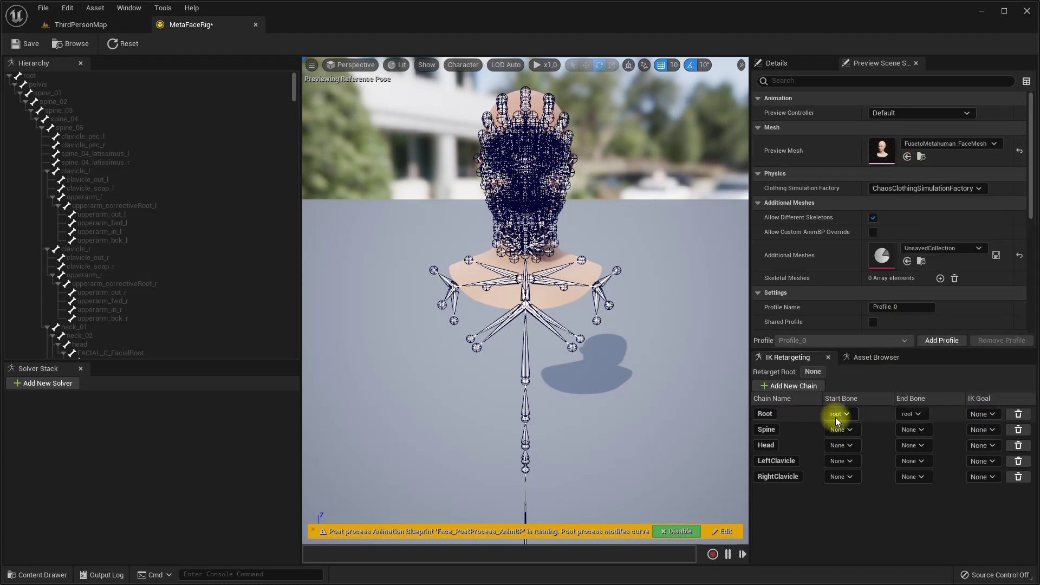
Set the Spine chain to start at bone spine_01 and end at spine_05.
{"action": "left_click", "coordinate": [840, 429]}
{"action": "type", "text": "spin"}
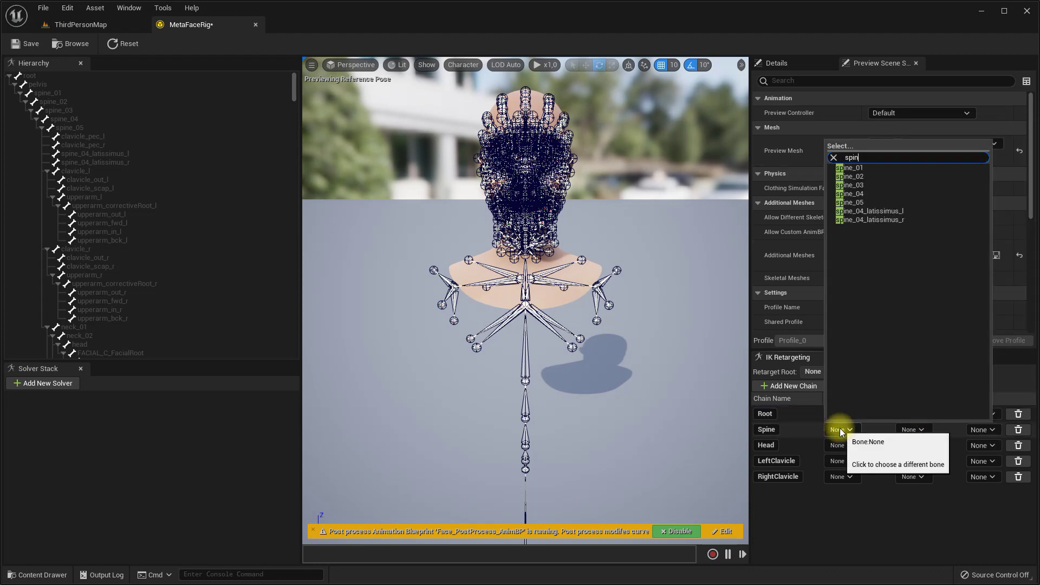
{"action": "type", "text": "e"}
{"action": "left_click", "coordinate": [851, 169]}
{"action": "left_click", "coordinate": [913, 430]}
{"action": "type", "text": "spine"}
{"action": "left_click", "coordinate": [923, 220]}
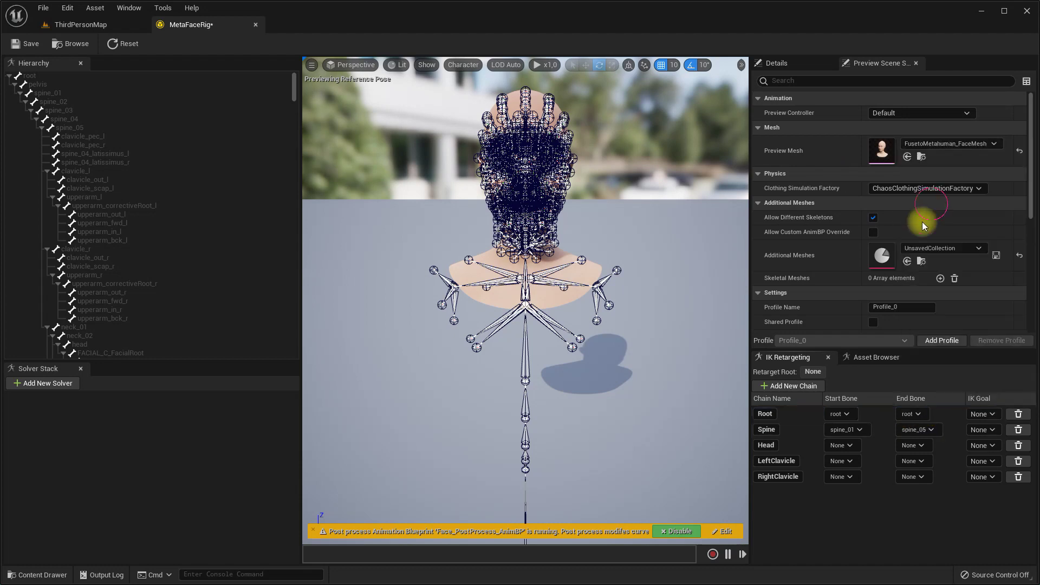
Set the Head chain to start at bone neck_01 and end at the head bone.
{"action": "left_click", "coordinate": [841, 446]}
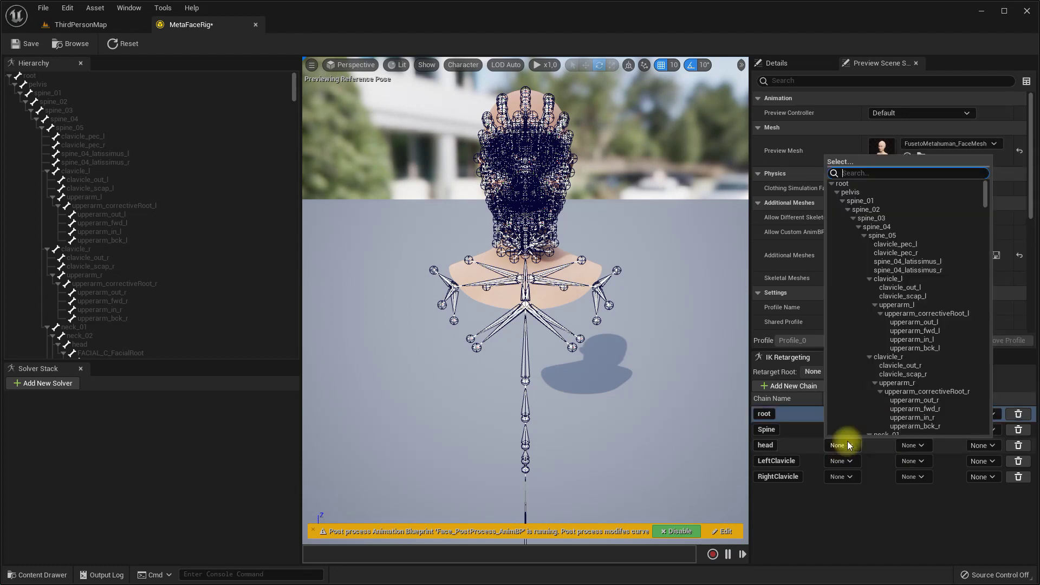
{"action": "type", "text": "neck"}
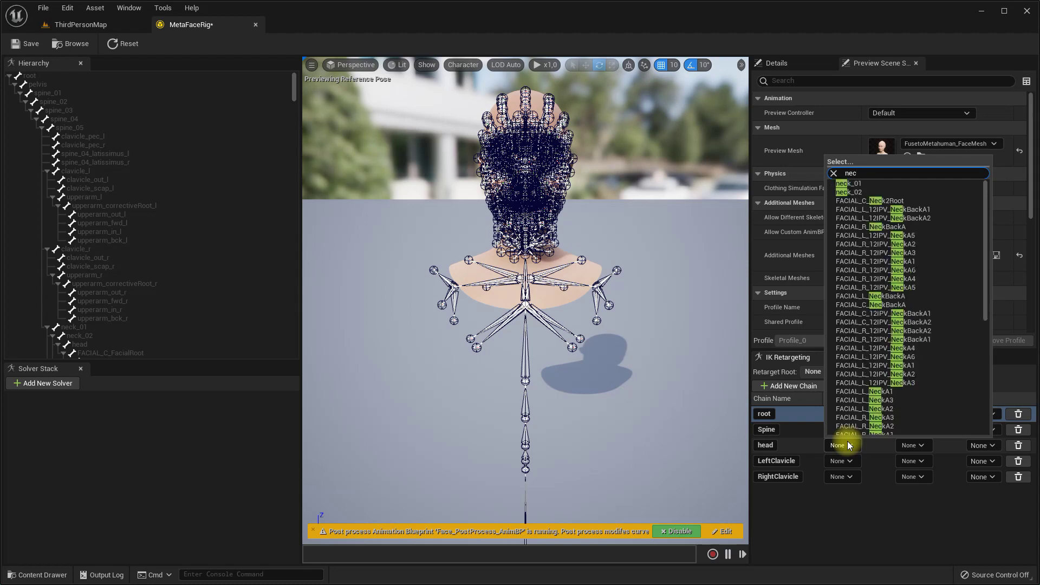
{"action": "left_click", "coordinate": [863, 182]}
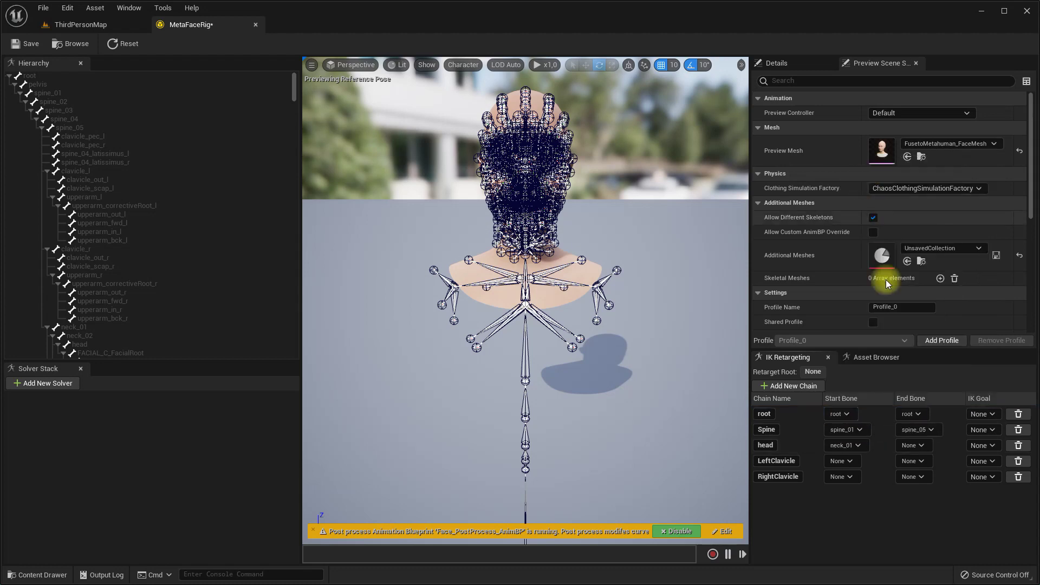
{"action": "left_click", "coordinate": [910, 446]}
{"action": "type", "text": "head"}
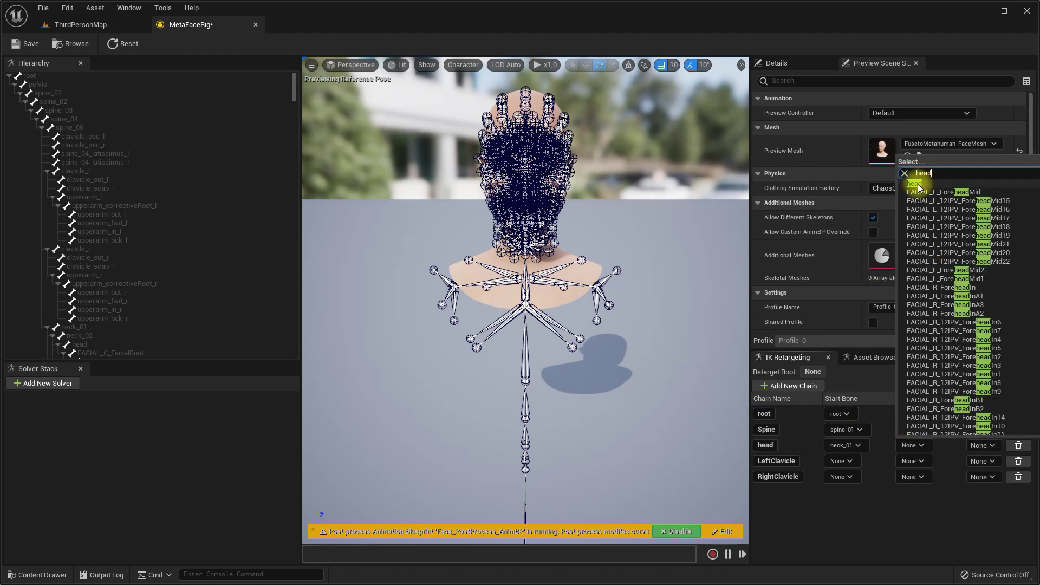
{"action": "left_click", "coordinate": [918, 184]}
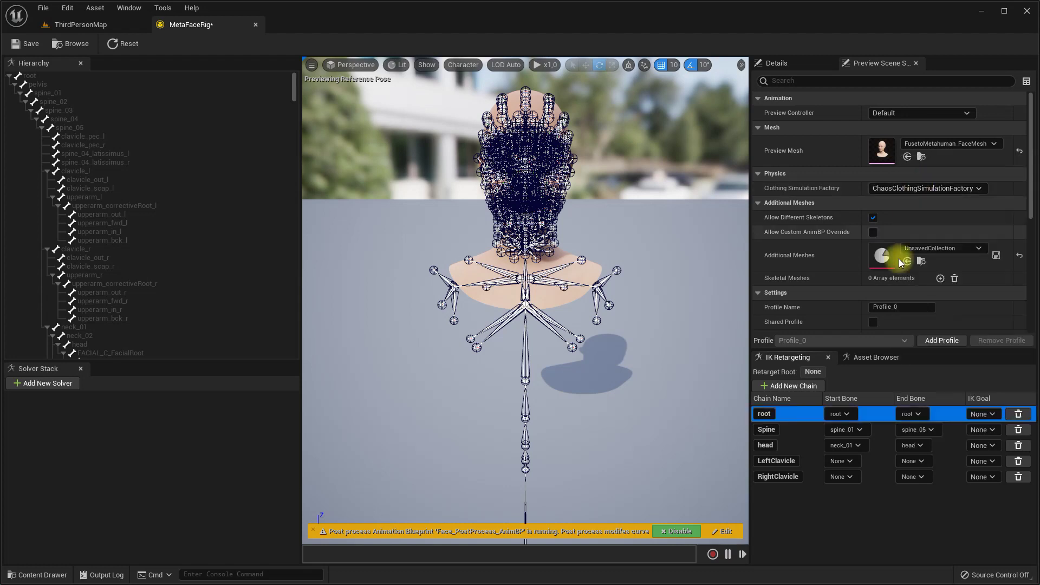
Set both the start bone and the end bone of the LeftClavicle chain to clavicle_l.
{"action": "left_click", "coordinate": [837, 462]}
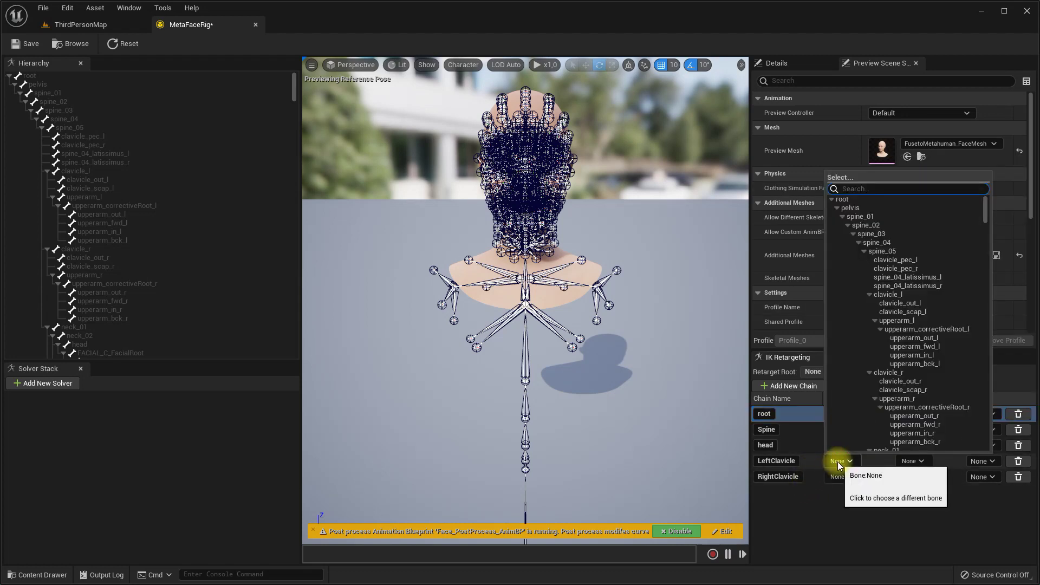
{"action": "type", "text": "clavi"}
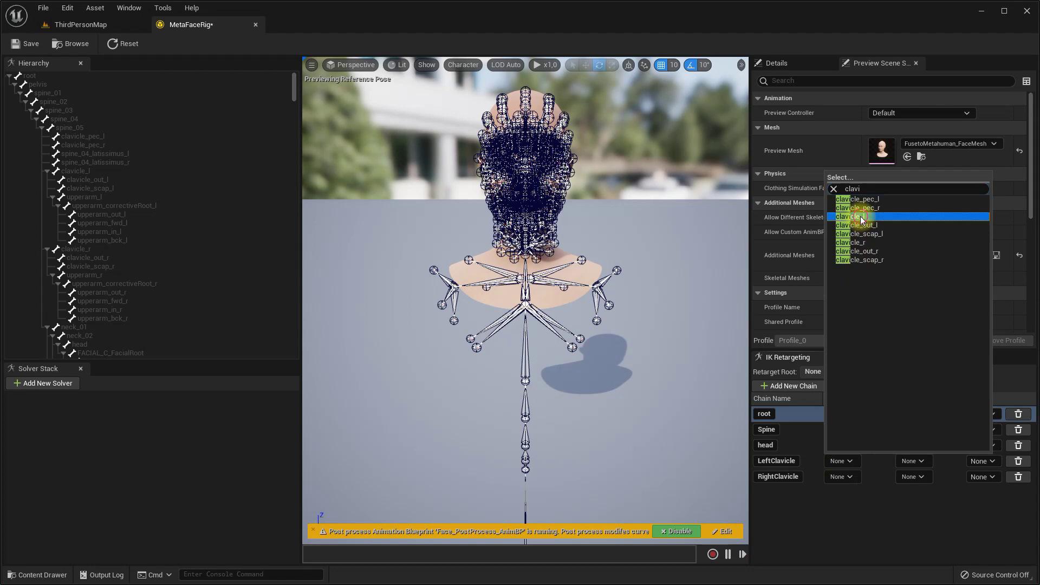
{"action": "left_click", "coordinate": [856, 214]}
{"action": "left_click", "coordinate": [913, 461]}
{"action": "type", "text": "clavi"}
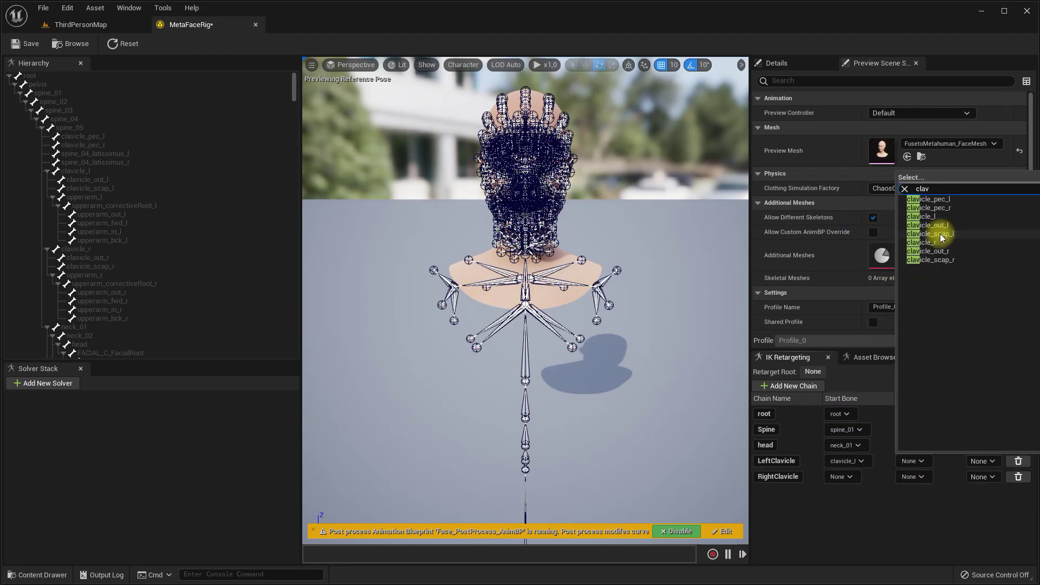
{"action": "left_click", "coordinate": [928, 215]}
Set both the start bone and the end bone of the RightClavicle chain to clavicle_r.
{"action": "left_click", "coordinate": [848, 477]}
{"action": "type", "text": "clavi"}
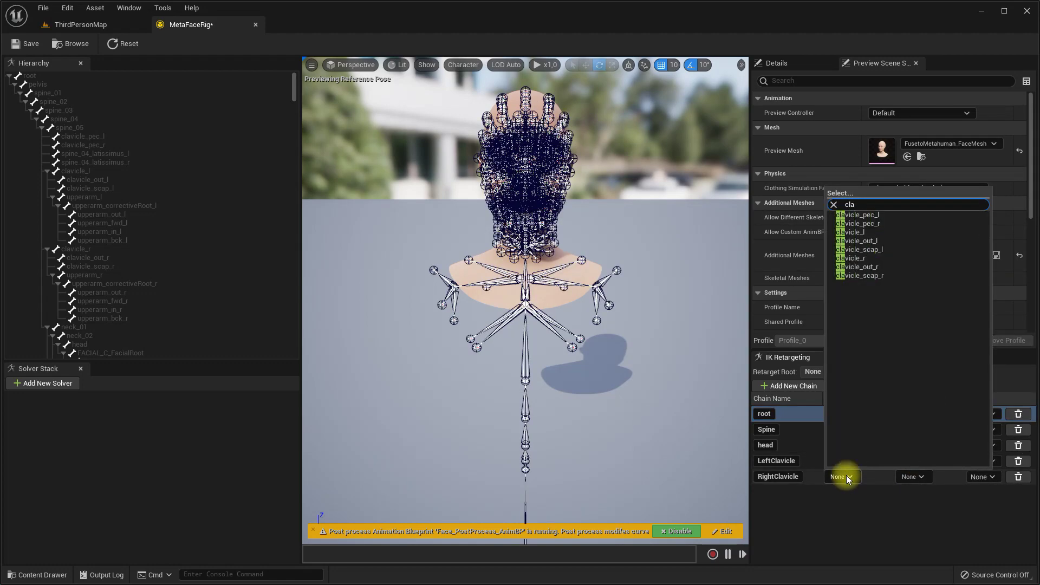
{"action": "left_click", "coordinate": [868, 281]}
{"action": "left_click", "coordinate": [914, 477]}
{"action": "type", "text": "c"}
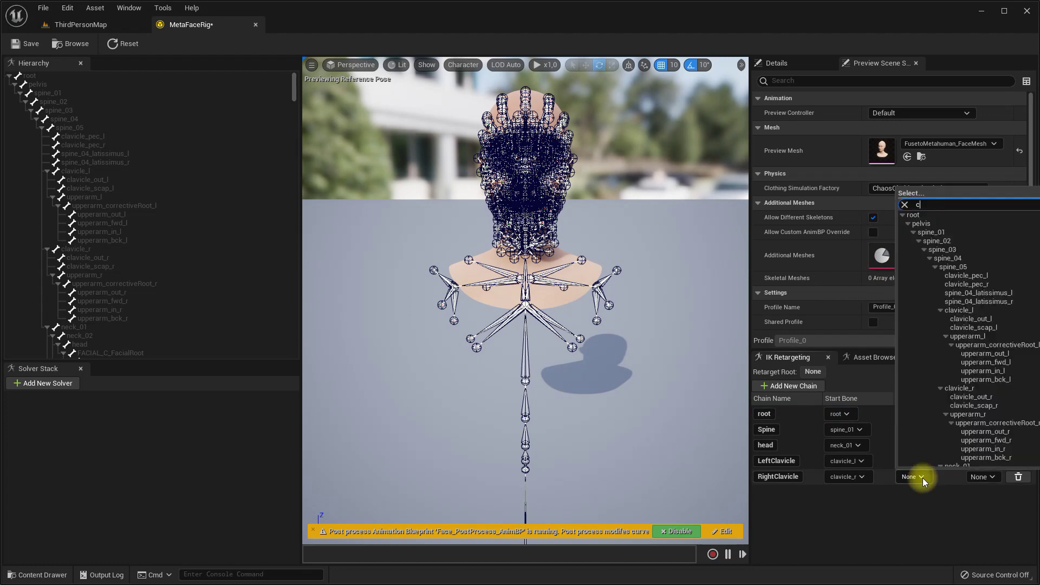
{"action": "type", "text": "lavi"}
{"action": "left_click", "coordinate": [931, 254]}
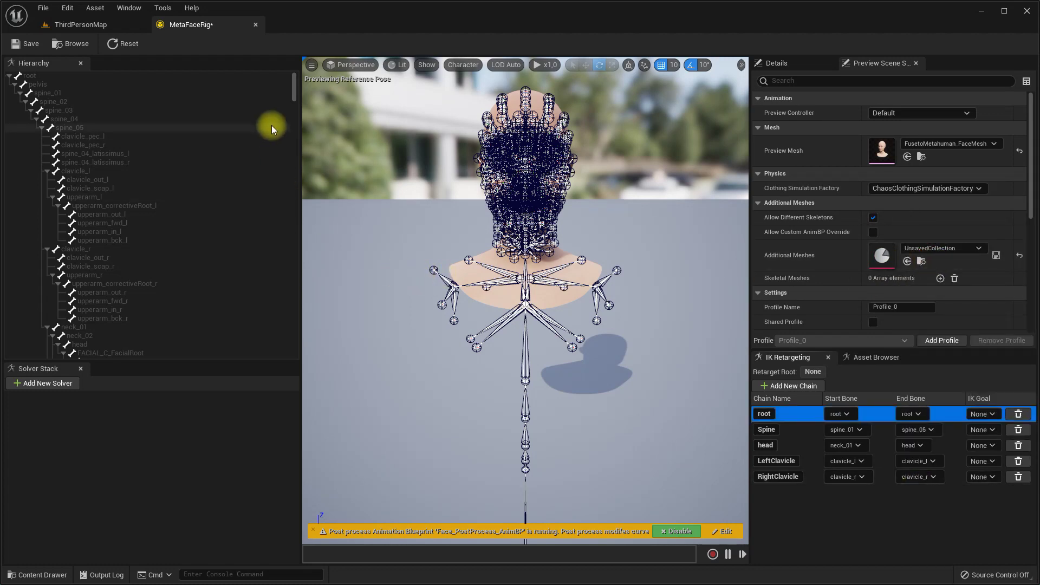
Create a new IK goal on the head bone with Full Body IK as the default solver.
{"action": "left_click", "coordinate": [83, 344]}
{"action": "scroll", "coordinate": [115, 320], "scroll_direction": "down", "scroll_amount": 3}
{"action": "right_click", "coordinate": [86, 275]}
{"action": "left_click", "coordinate": [109, 296]}
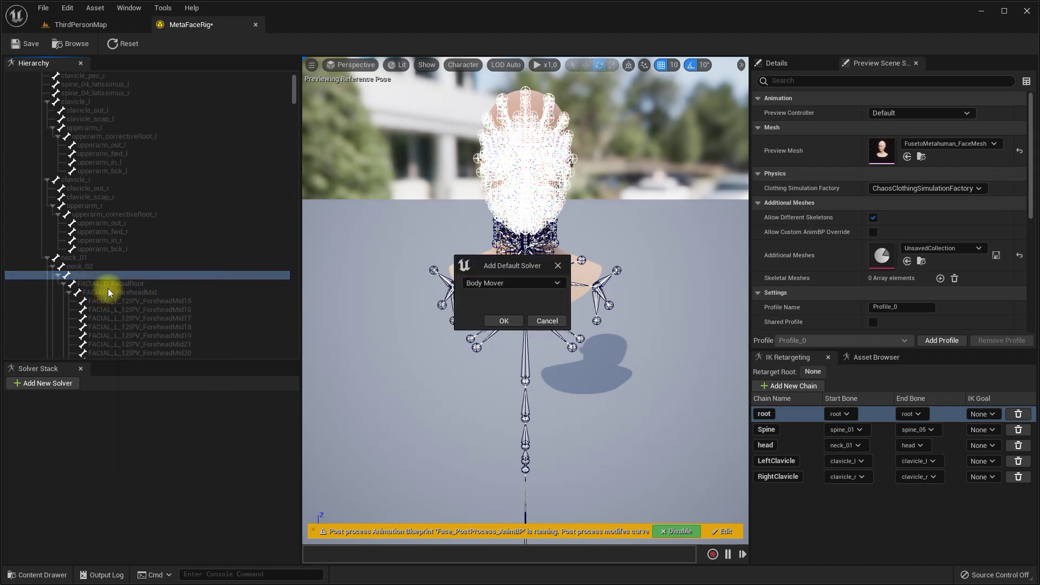
{"action": "left_click", "coordinate": [531, 282]}
{"action": "left_click", "coordinate": [500, 314]}
{"action": "left_click", "coordinate": [503, 321]}
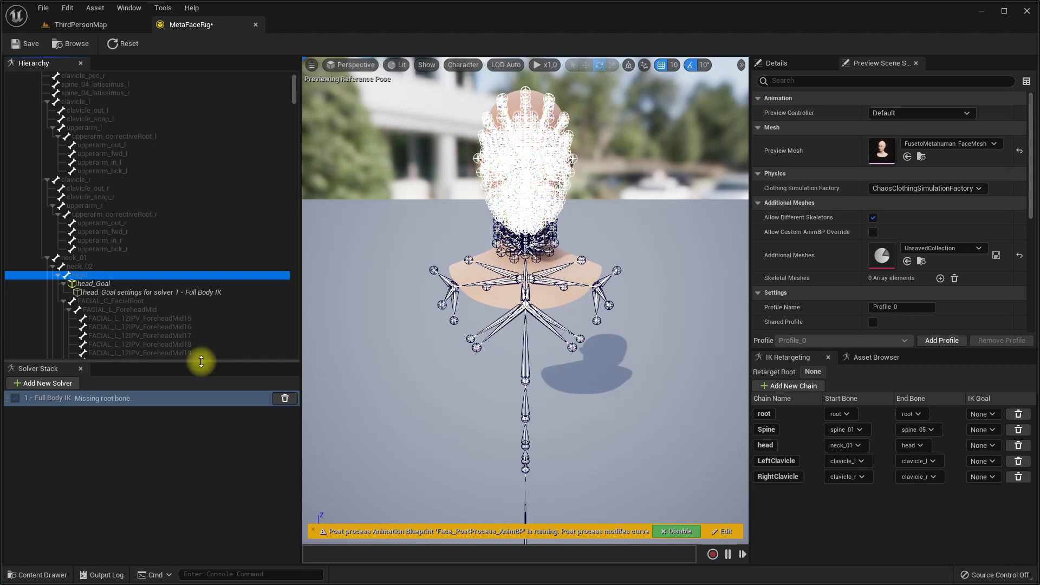
Make the pelvis bone the root bone of the Full Body IK solver and the rig's retarget root.
{"action": "left_click_drag", "start_coordinate": [297, 95], "coordinate": [297, 89]}
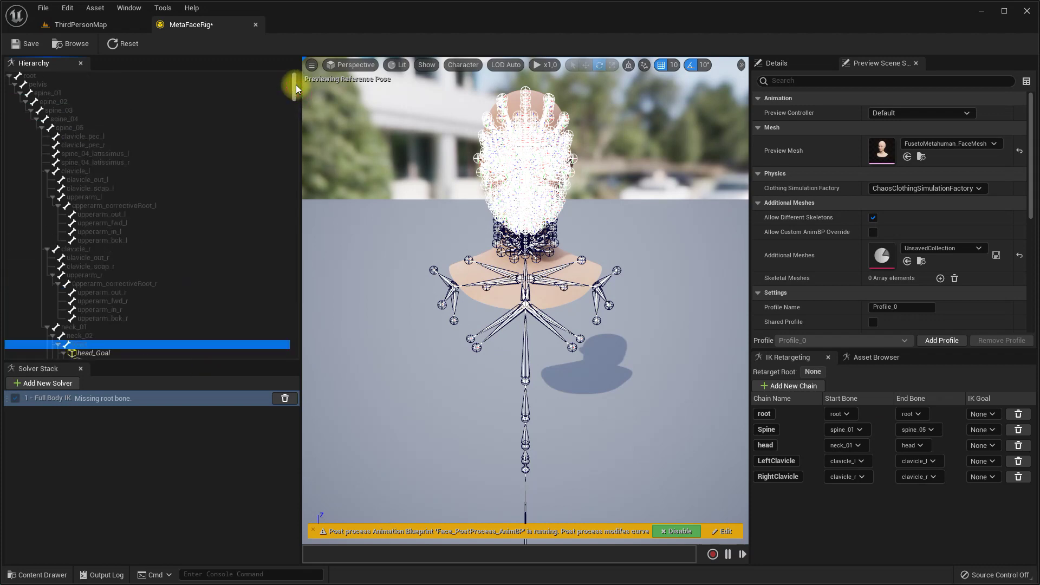
{"action": "left_click", "coordinate": [37, 84]}
{"action": "right_click", "coordinate": [37, 84]}
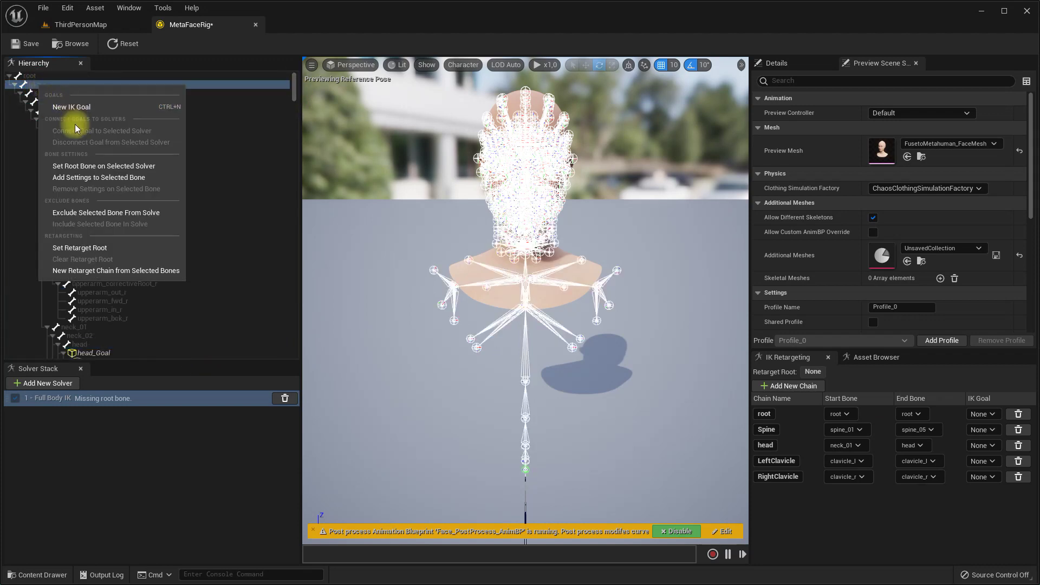
{"action": "left_click", "coordinate": [76, 165]}
{"action": "right_click", "coordinate": [51, 87]}
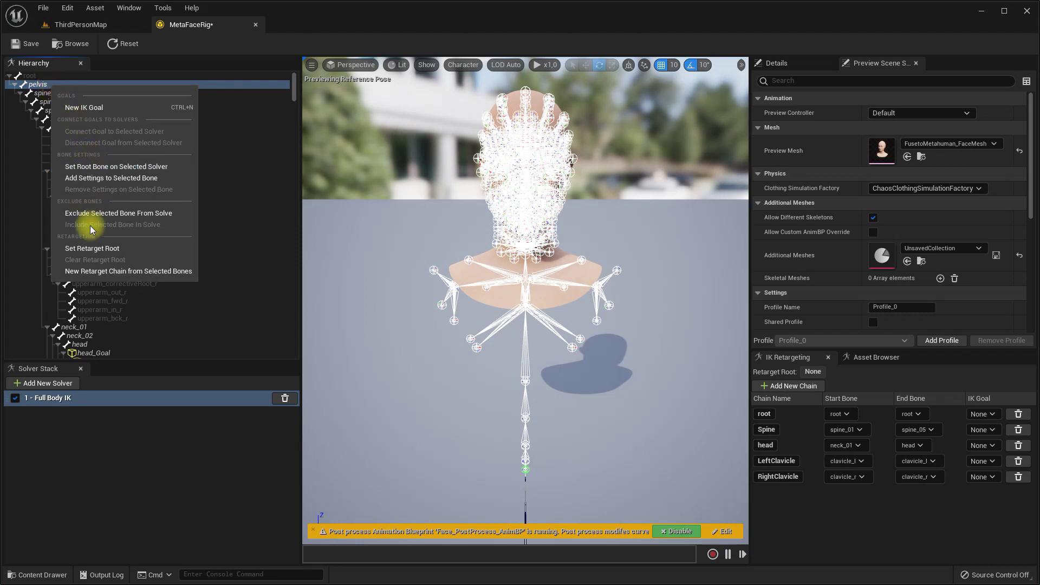
{"action": "left_click", "coordinate": [90, 248]}
Assign head_Goal as the IK goal of the head retarget chain.
{"action": "scroll", "coordinate": [212, 271], "scroll_direction": "down", "scroll_amount": 4}
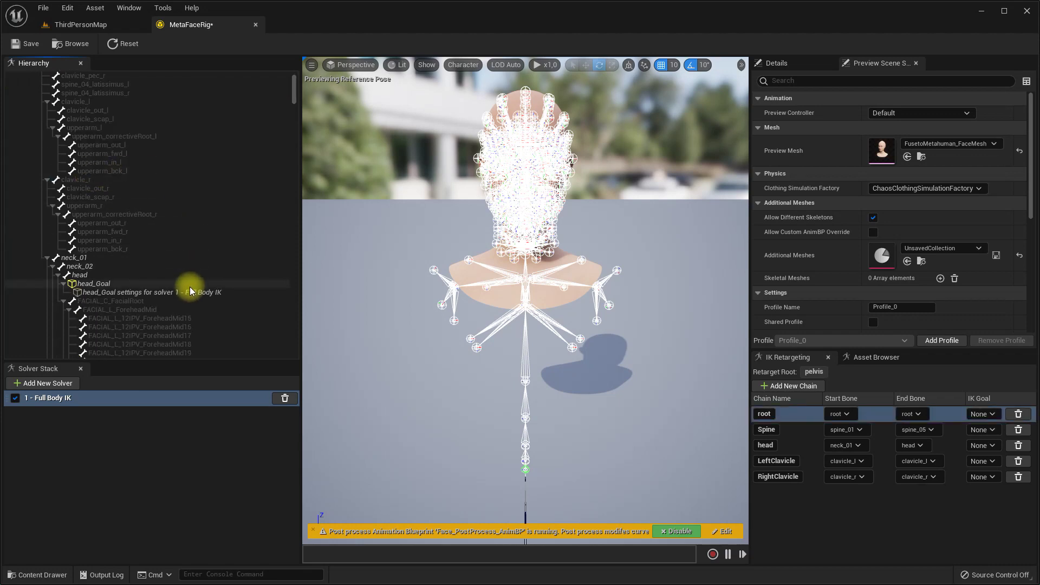
{"action": "left_click", "coordinate": [978, 446]}
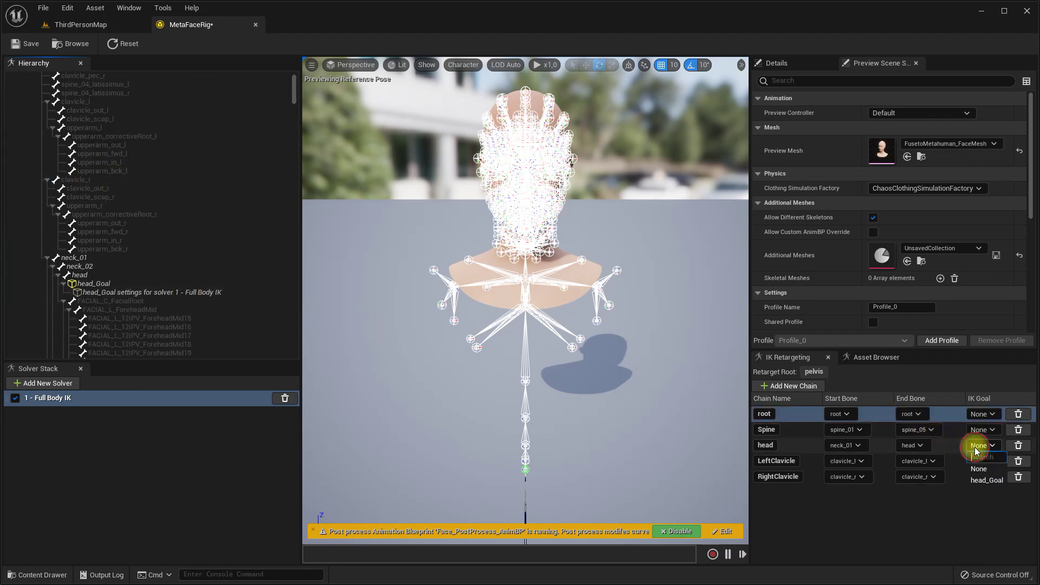
{"action": "left_click", "coordinate": [987, 480]}
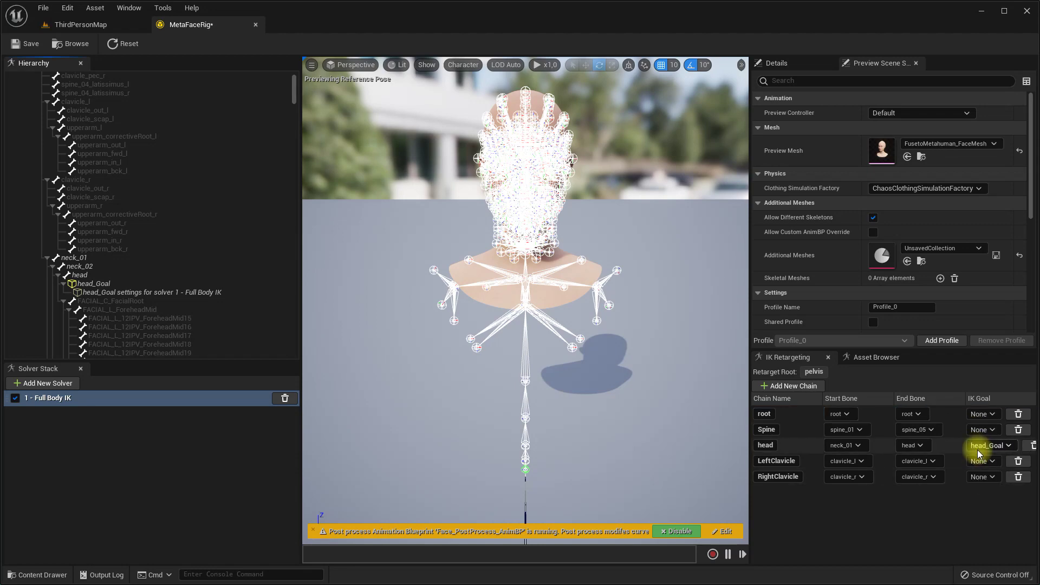
Create an IK Retargeter in the Content folder with CamilaRig as its source and name it CamilaFacetoMeta.
{"action": "left_click", "coordinate": [95, 24]}
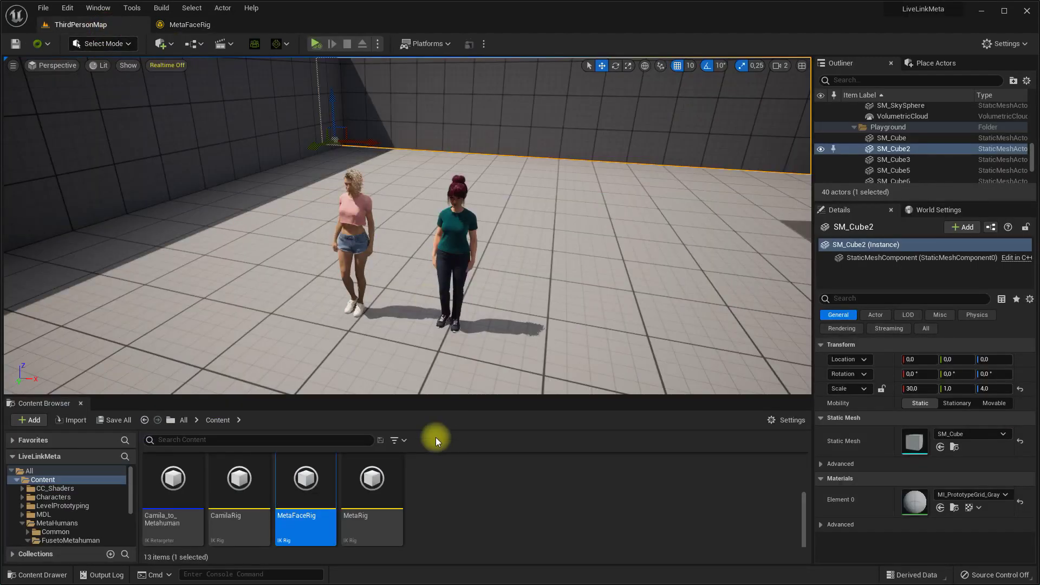
{"action": "scroll", "coordinate": [441, 504], "scroll_direction": "up", "scroll_amount": 3}
{"action": "scroll", "coordinate": [475, 520], "scroll_direction": "down", "scroll_amount": 3}
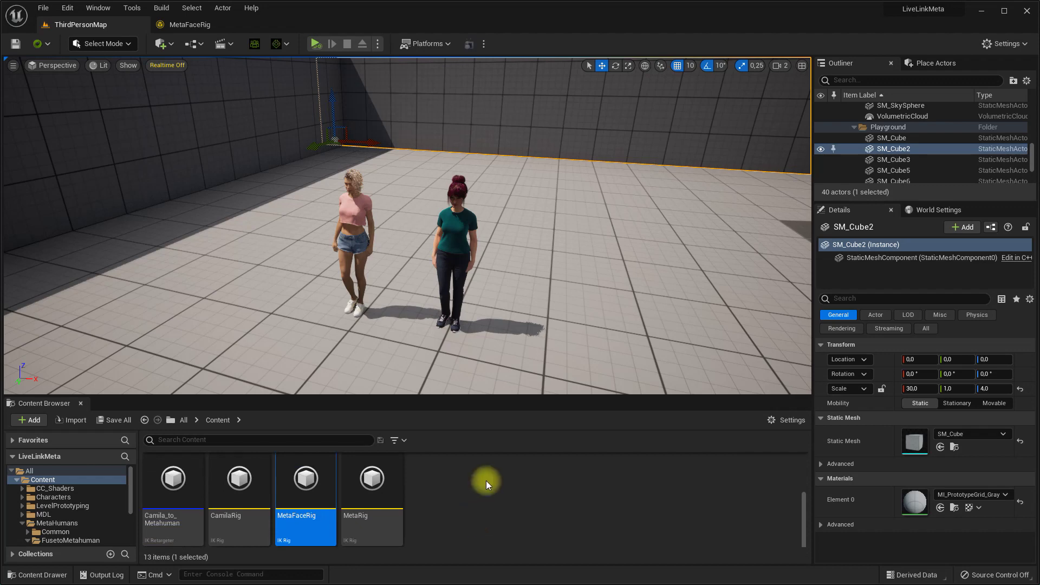
{"action": "right_click", "coordinate": [486, 482]}
{"action": "mouse_move", "coordinate": [525, 280]}
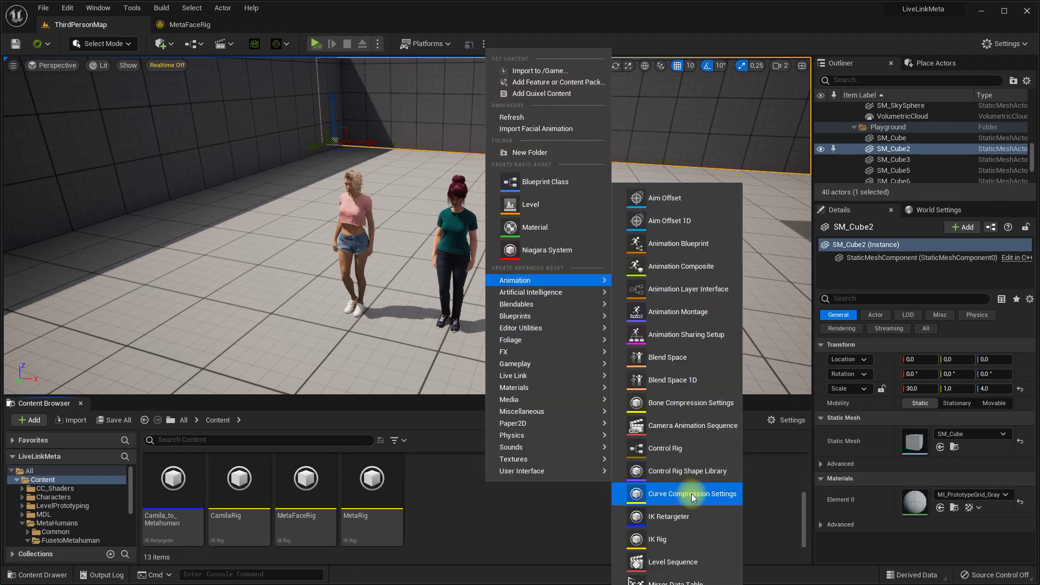
{"action": "left_click", "coordinate": [691, 517]}
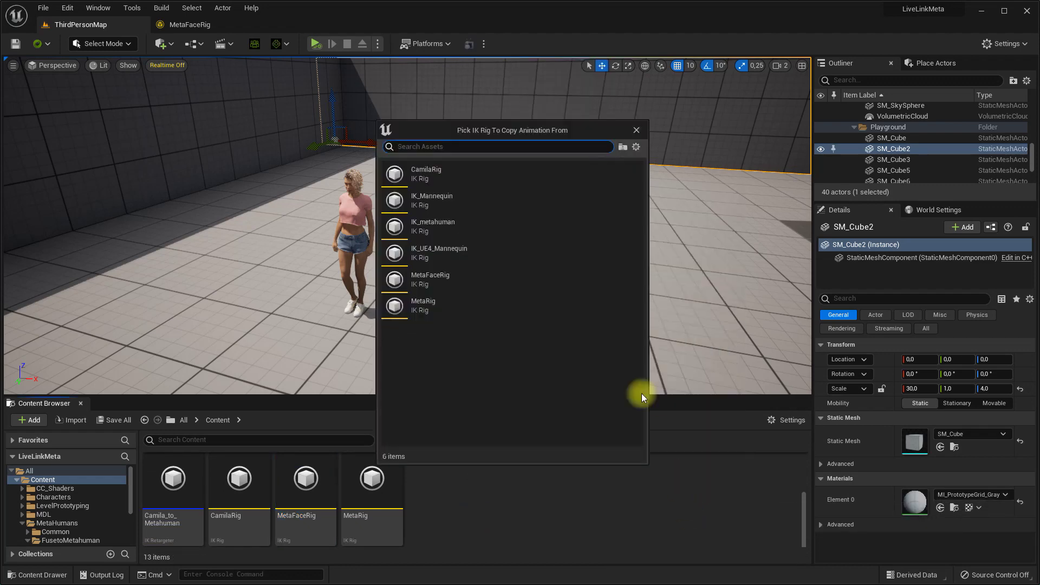
{"action": "left_click", "coordinate": [485, 177]}
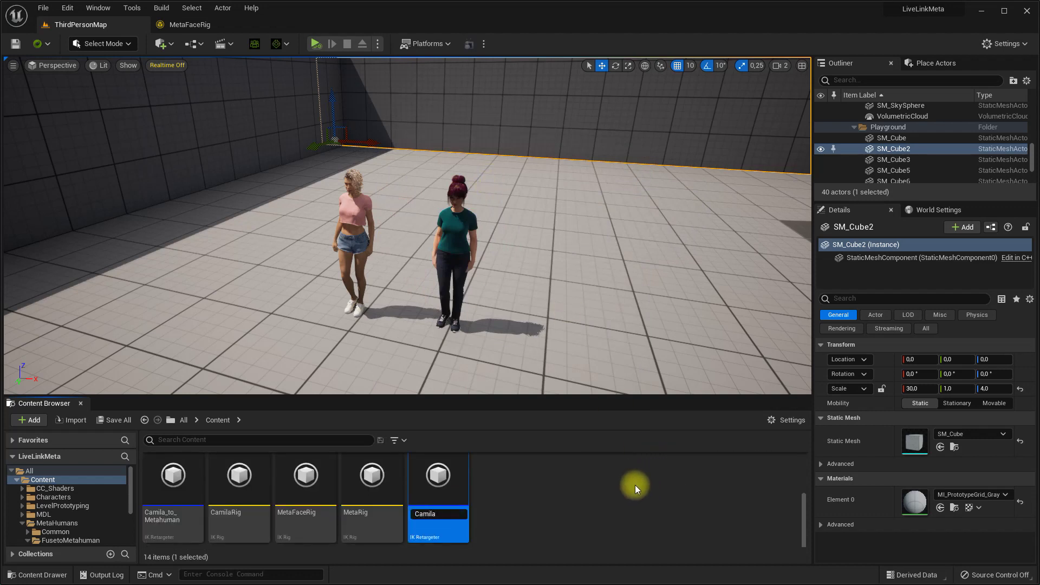
{"action": "type", "text": "CamilaFacetoMeta"}
{"action": "key", "text": "Return"}
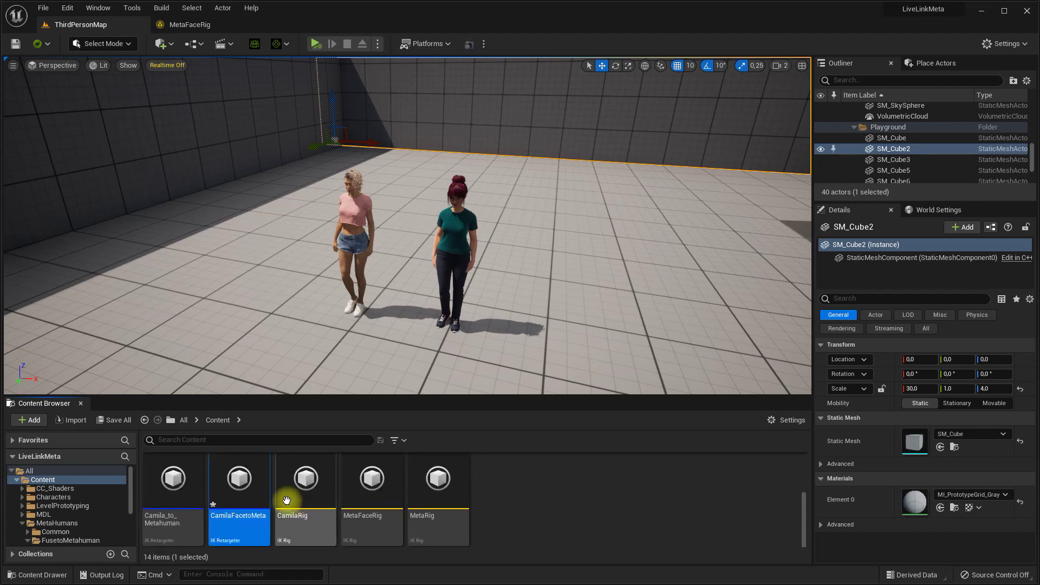
Open the CamilaFacetoMeta retargeter and assign MetaFaceRig as its target IK rig.
{"action": "double_click", "coordinate": [257, 495]}
{"action": "left_click", "coordinate": [779, 146]}
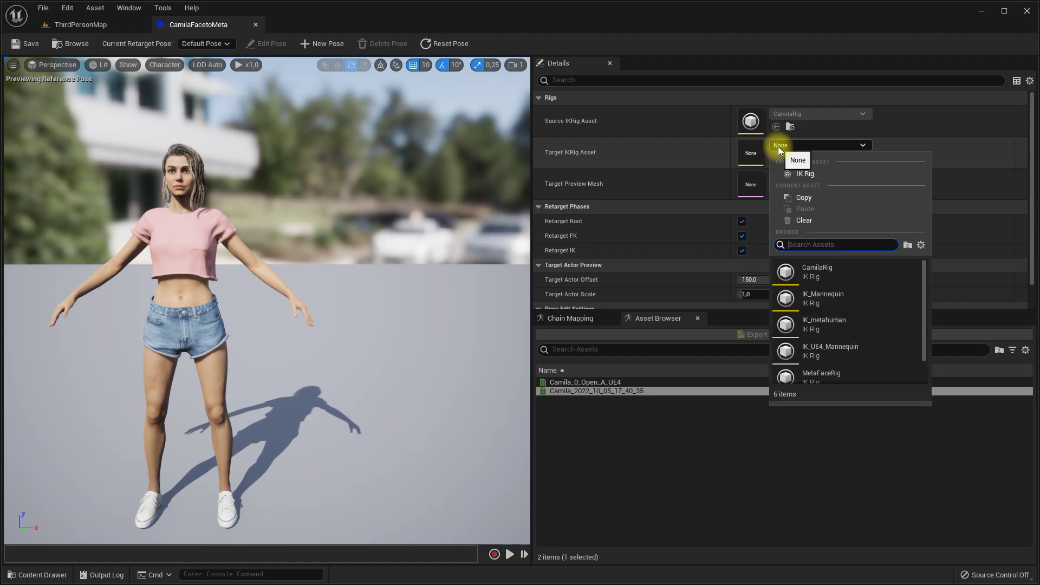
{"action": "scroll", "coordinate": [865, 333], "scroll_direction": "down", "scroll_amount": 1}
{"action": "left_click", "coordinate": [837, 361]}
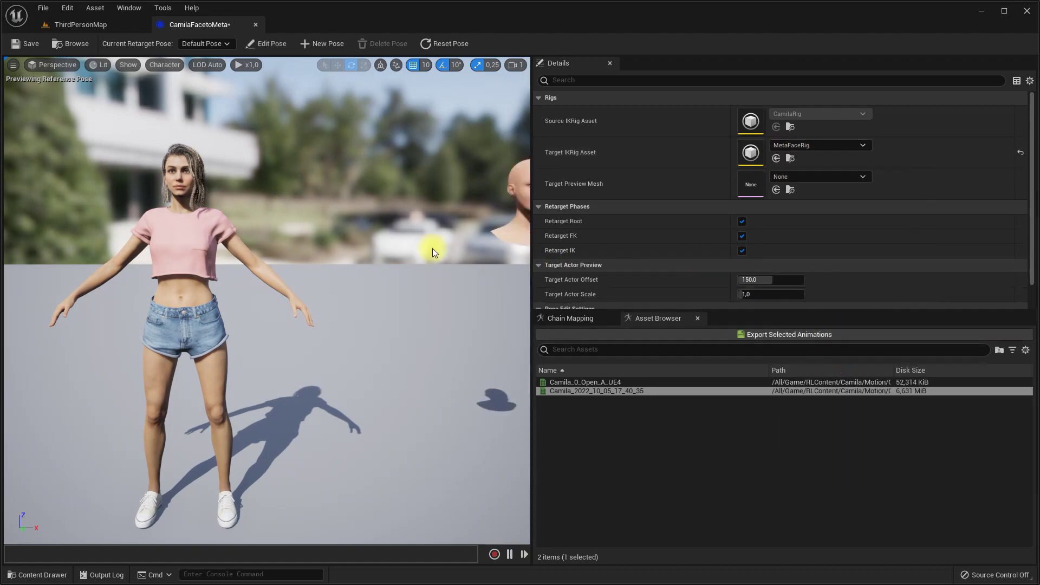
Preview the Camila_2022_10_05_17_40_35 animation on the target, export it to the Content folder and rename the result FaceAnimation.
{"action": "left_click", "coordinate": [621, 390]}
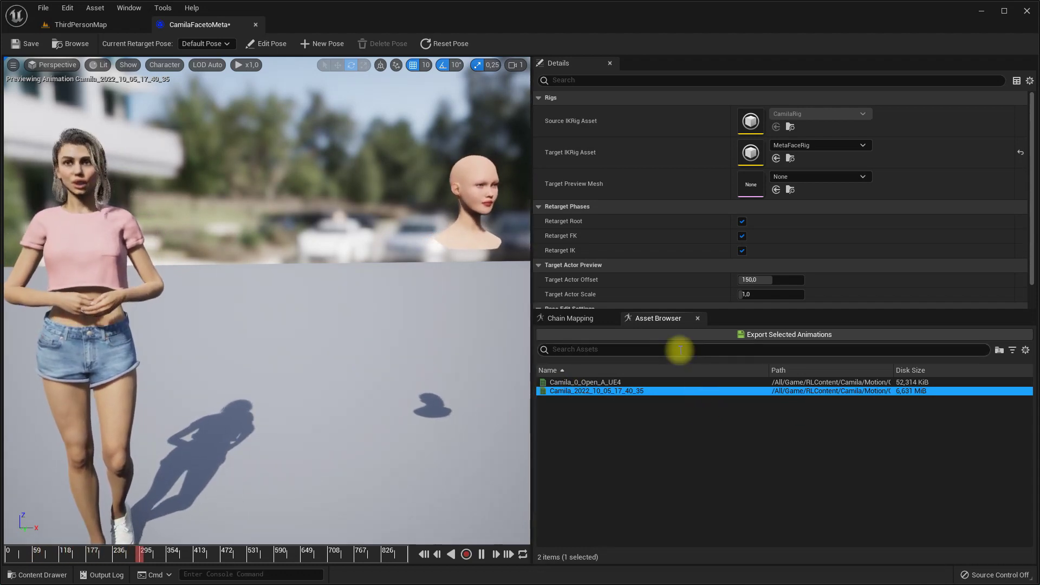
{"action": "left_click", "coordinate": [424, 554]}
{"action": "left_click", "coordinate": [619, 391]}
{"action": "left_click", "coordinate": [783, 335]}
{"action": "left_click", "coordinate": [551, 415]}
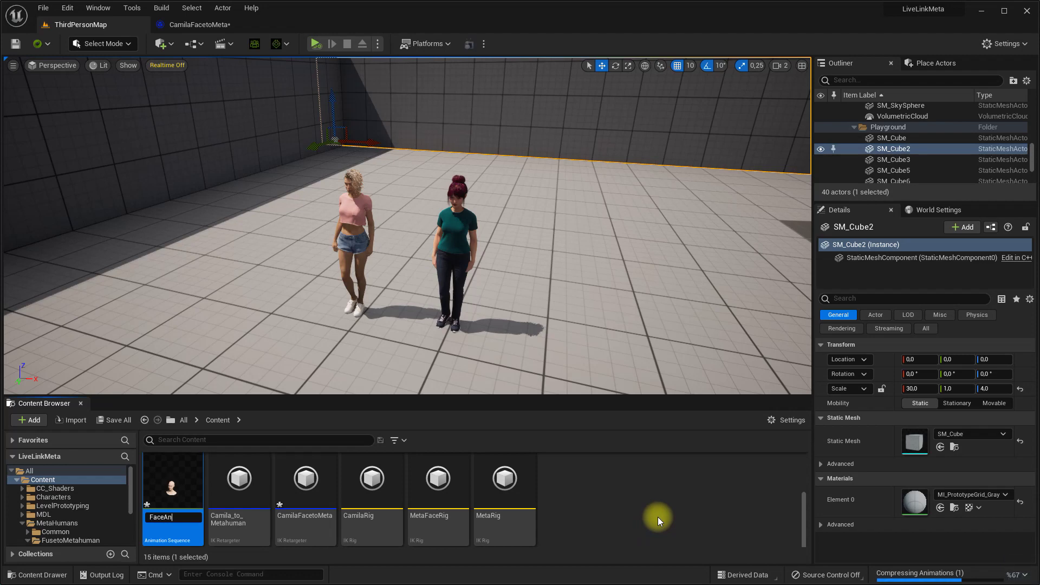
{"action": "type", "text": "n"}
{"action": "key", "text": "Return"}
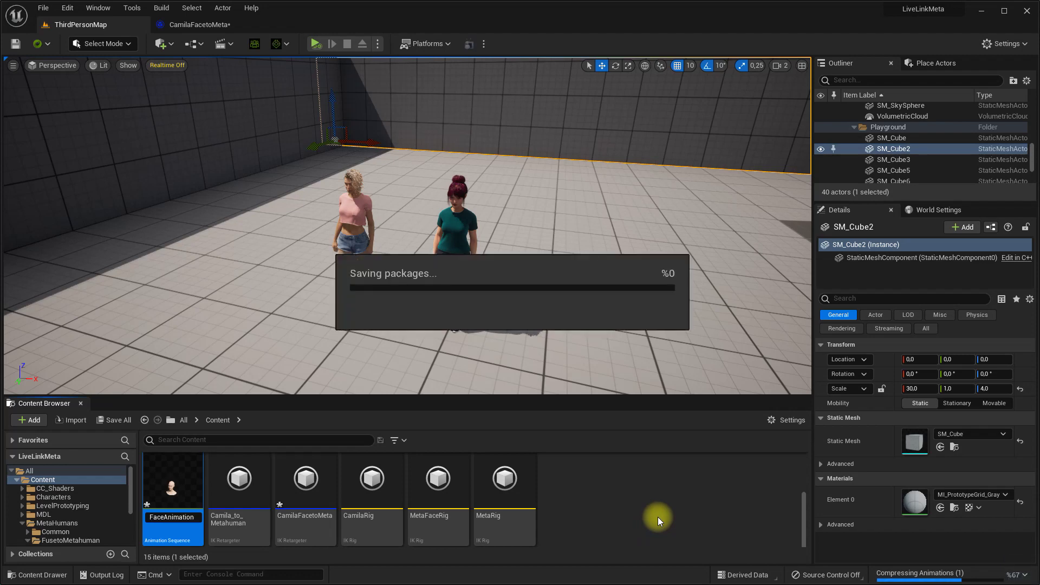
Open FaceAnimation, preview its playback and set its preview pose asset to CC4_anim_PoseAsset.
{"action": "double_click", "coordinate": [373, 496]}
{"action": "left_click", "coordinate": [281, 556]}
{"action": "left_click_drag", "start_coordinate": [388, 386], "coordinate": [448, 385]}
{"action": "left_click", "coordinate": [224, 556]}
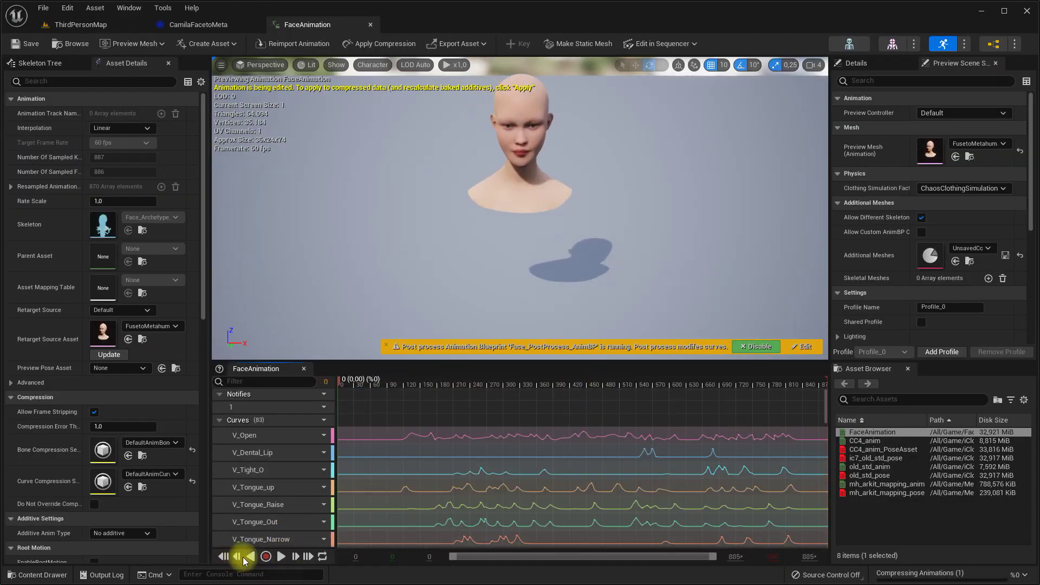
{"action": "left_click", "coordinate": [133, 368]}
{"action": "key", "text": "Escape"}
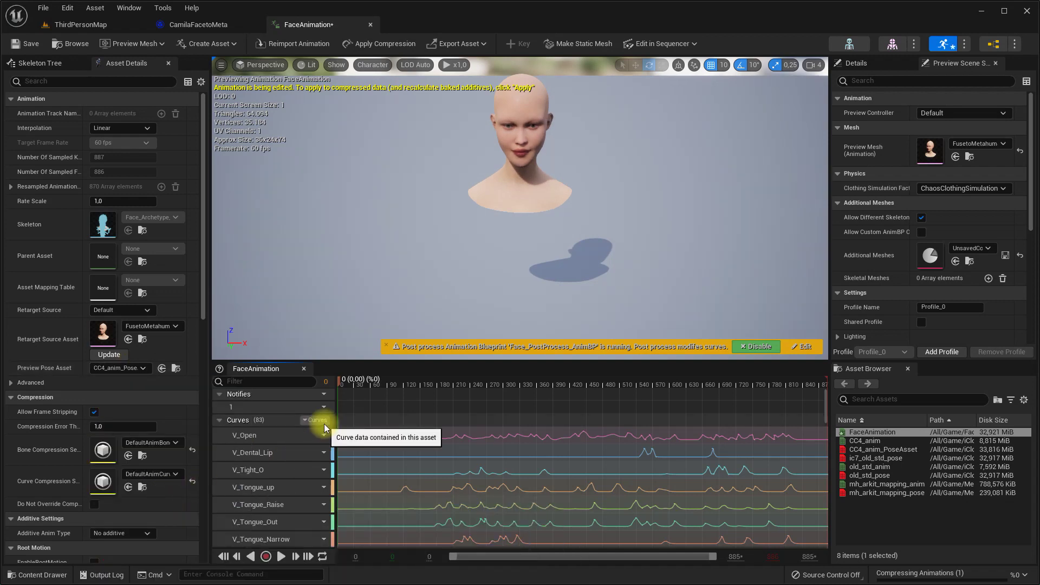
Play and scrub FaceAnimation to check the mouth movement with the pose asset applied, and return to the first frame.
{"action": "left_click", "coordinate": [281, 557]}
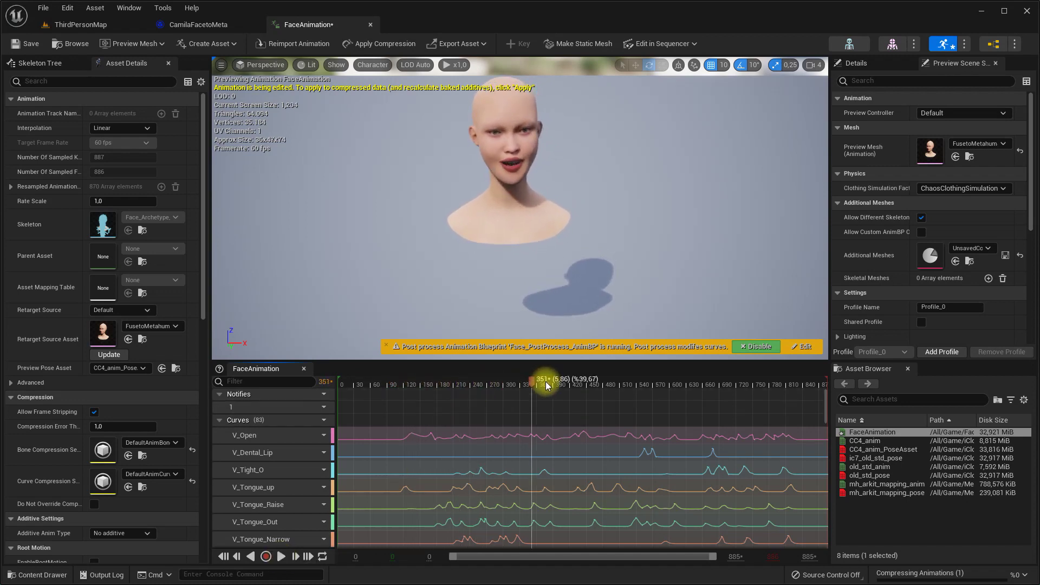
{"action": "left_click", "coordinate": [395, 386]}
{"action": "left_click", "coordinate": [224, 557]}
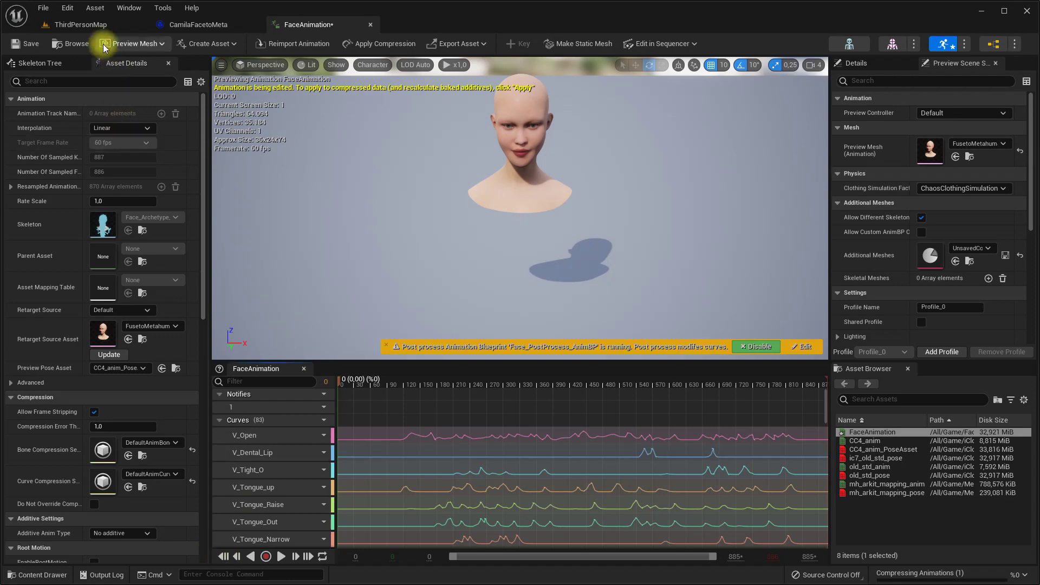
Select the MetaHuman in the ThirdPersonMap level and open its BP_FusetoMetahuman Blueprint for editing.
{"action": "left_click", "coordinate": [81, 24]}
{"action": "left_click", "coordinate": [291, 217]}
{"action": "right_click_drag", "start_coordinate": [464, 221], "coordinate": [422, 208]}
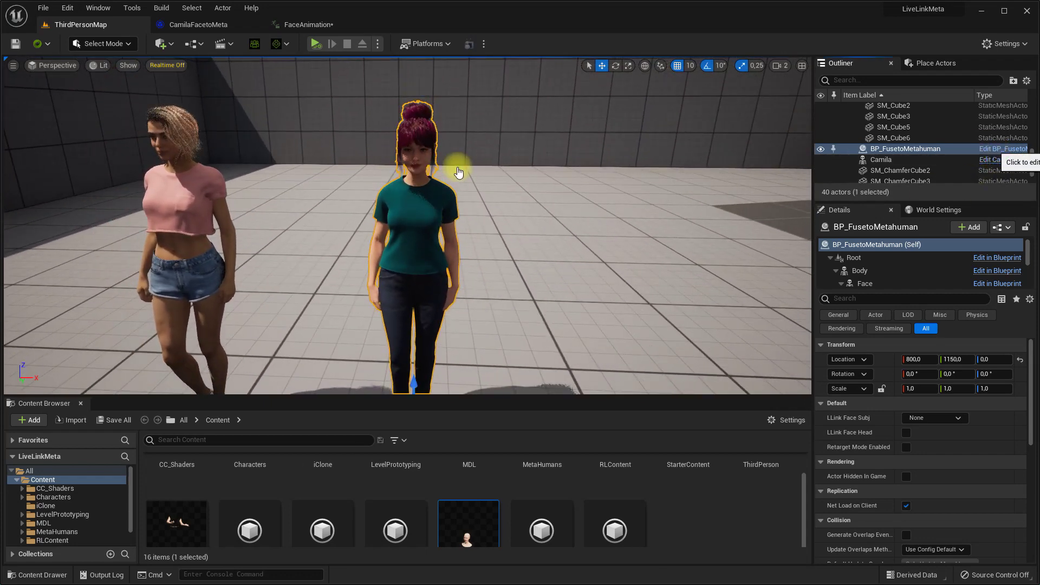
{"action": "double_click", "coordinate": [465, 173]}
Set the Face component's animation mode to Use Animation Asset, assign FaceAnimation as the animation to play and compile the Blueprint.
{"action": "left_click", "coordinate": [65, 175]}
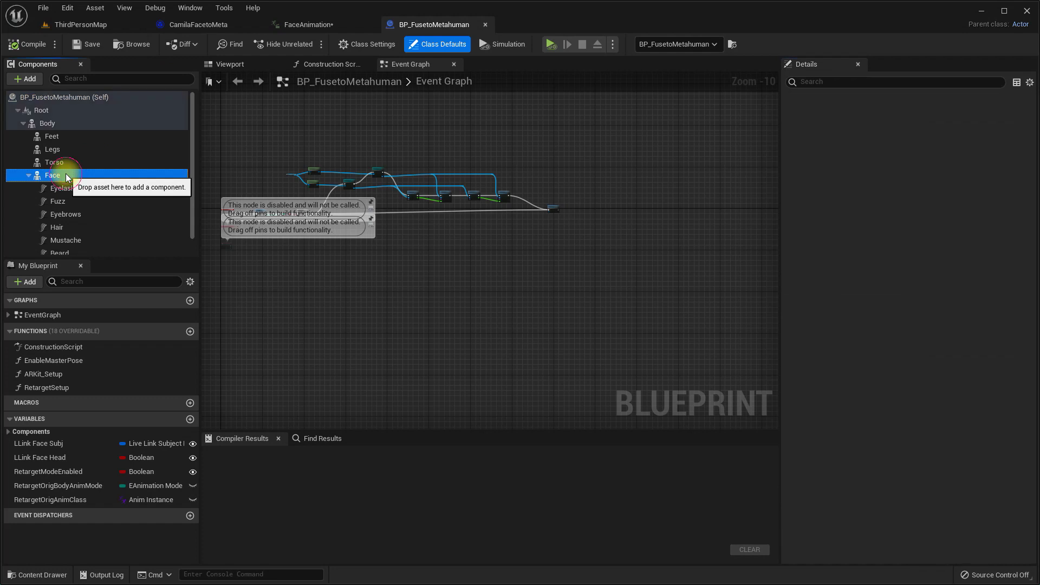
{"action": "left_click", "coordinate": [949, 289]}
{"action": "left_click", "coordinate": [962, 309]}
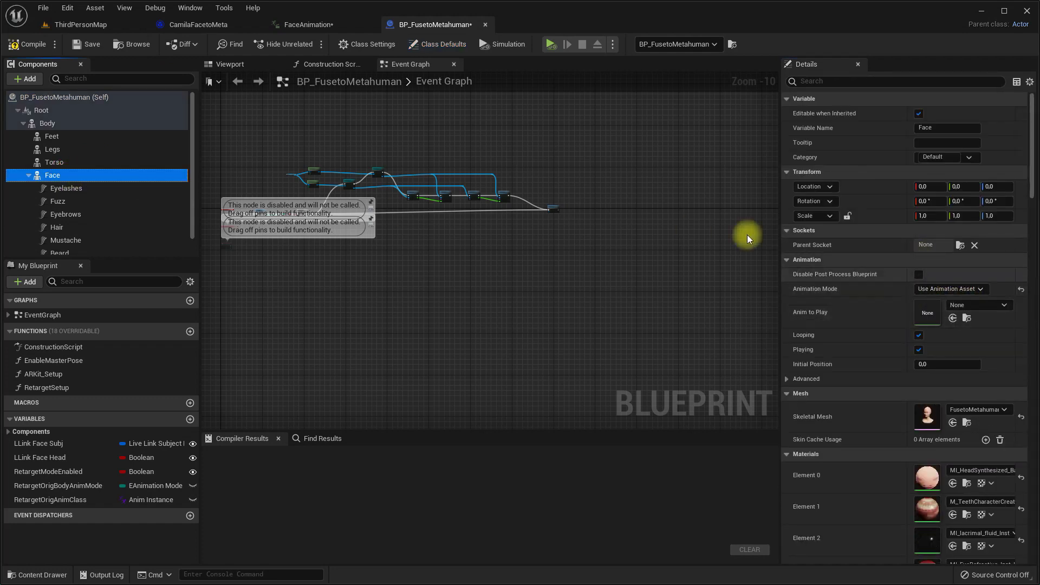
{"action": "left_click", "coordinate": [100, 22]}
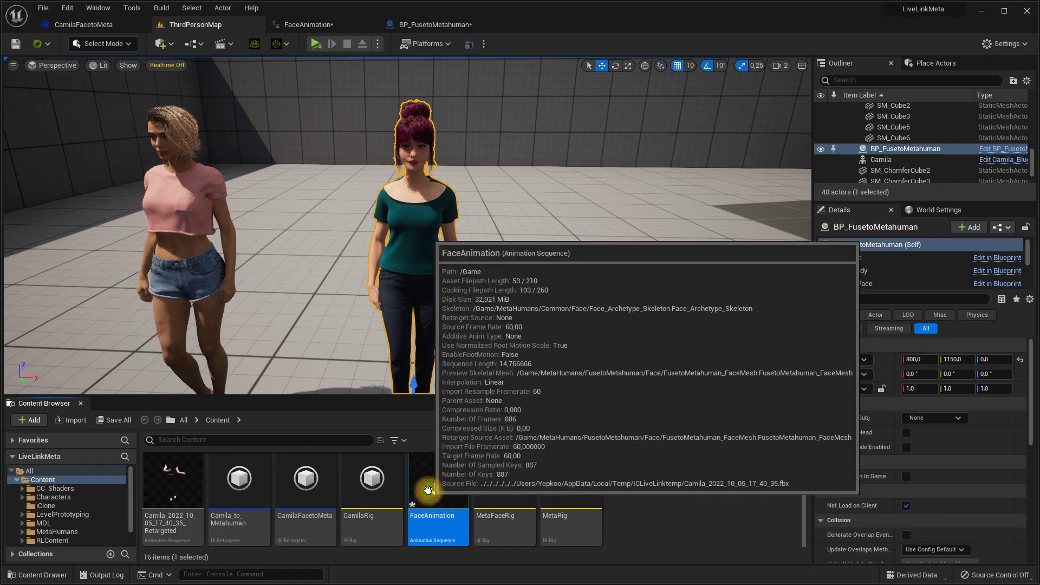
{"action": "left_click", "coordinate": [429, 25]}
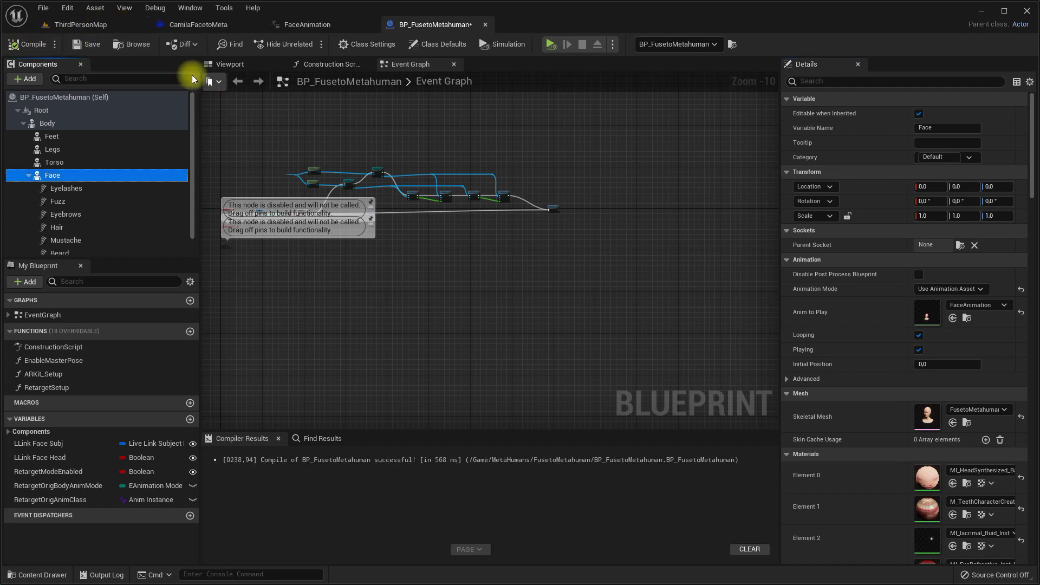
Simulate the ThirdPersonMap level and compare the body and face animation of both characters from several angles.
{"action": "left_click", "coordinate": [80, 26]}
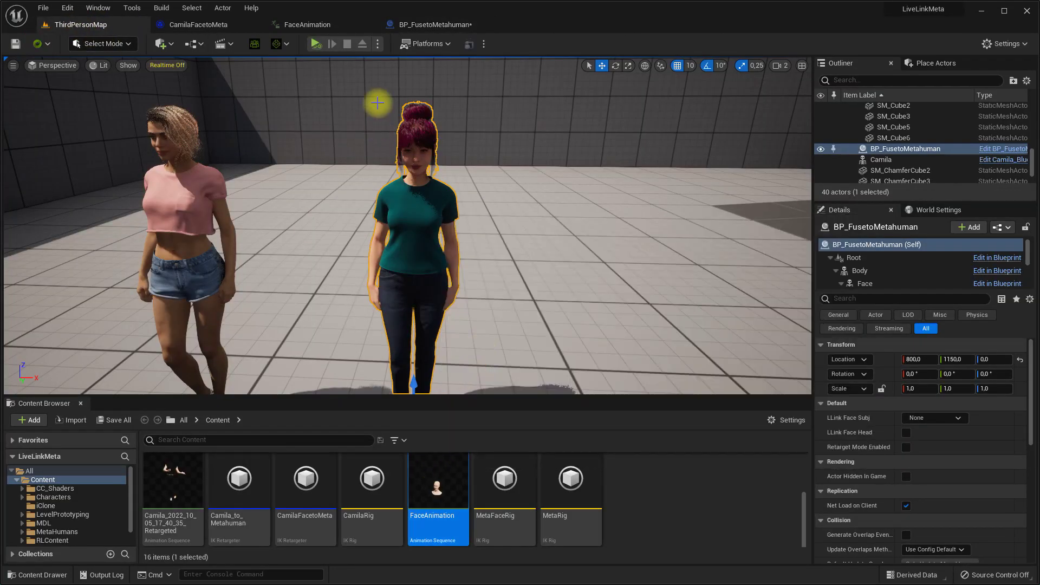
{"action": "middle_click_drag", "start_coordinate": [493, 147], "coordinate": [477, 144]}
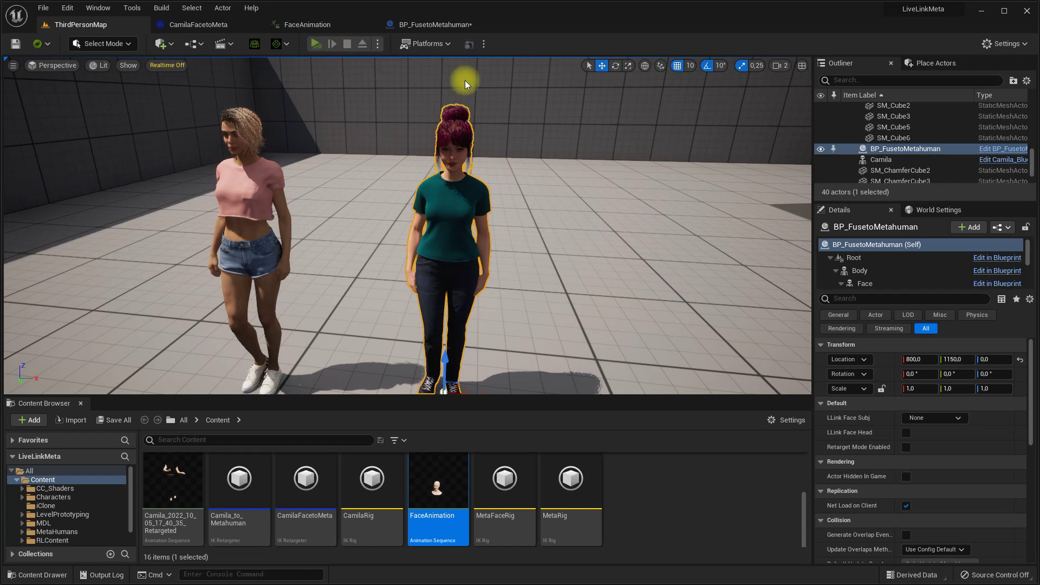
{"action": "key", "text": "alt+p"}
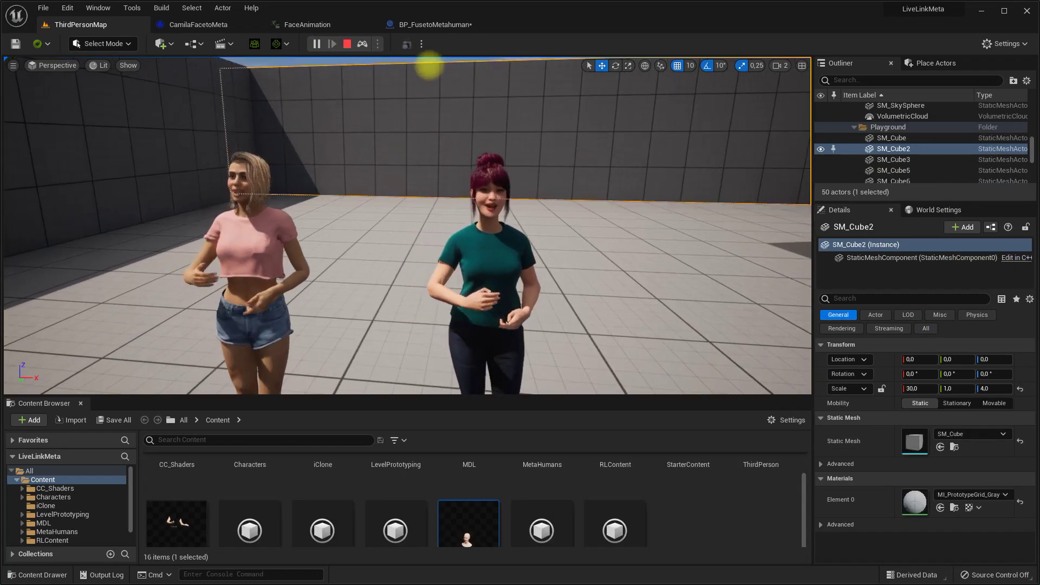
{"action": "scroll", "coordinate": [429, 66], "scroll_direction": "down", "scroll_amount": 5}
{"action": "left_click", "coordinate": [414, 82]}
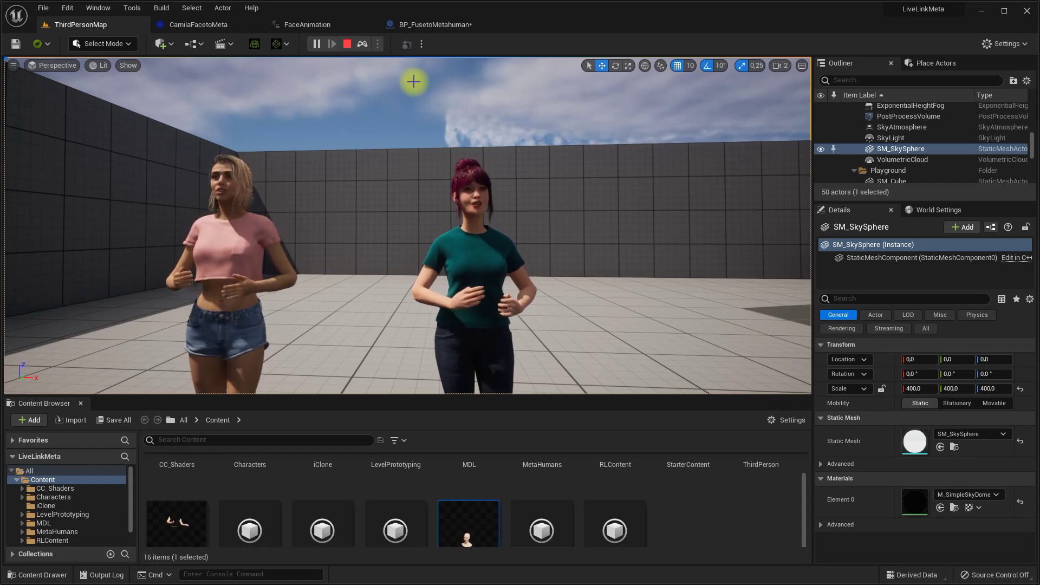
{"action": "left_click_drag", "start_coordinate": [414, 82], "coordinate": [398, 67]}
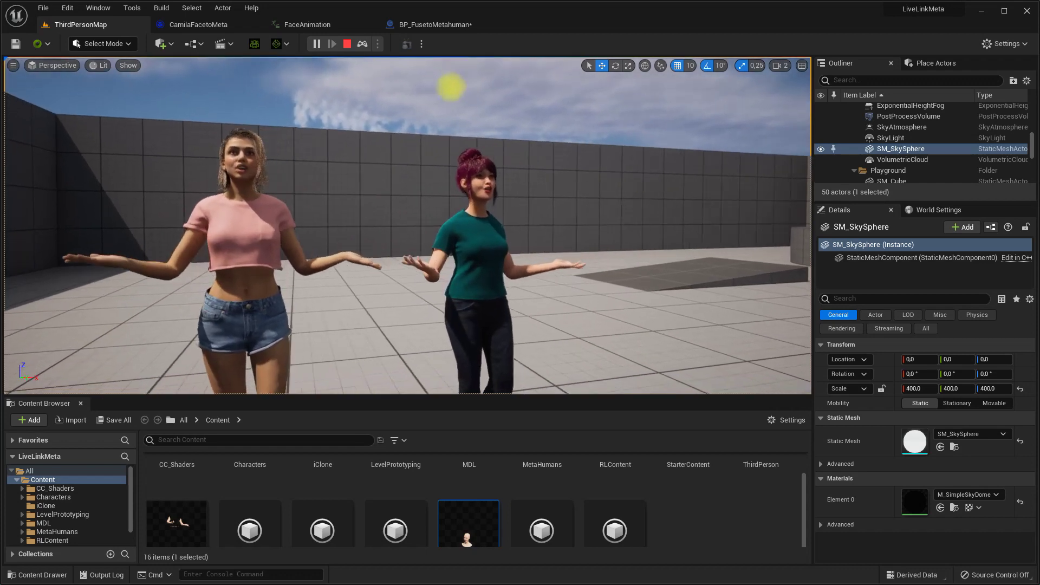